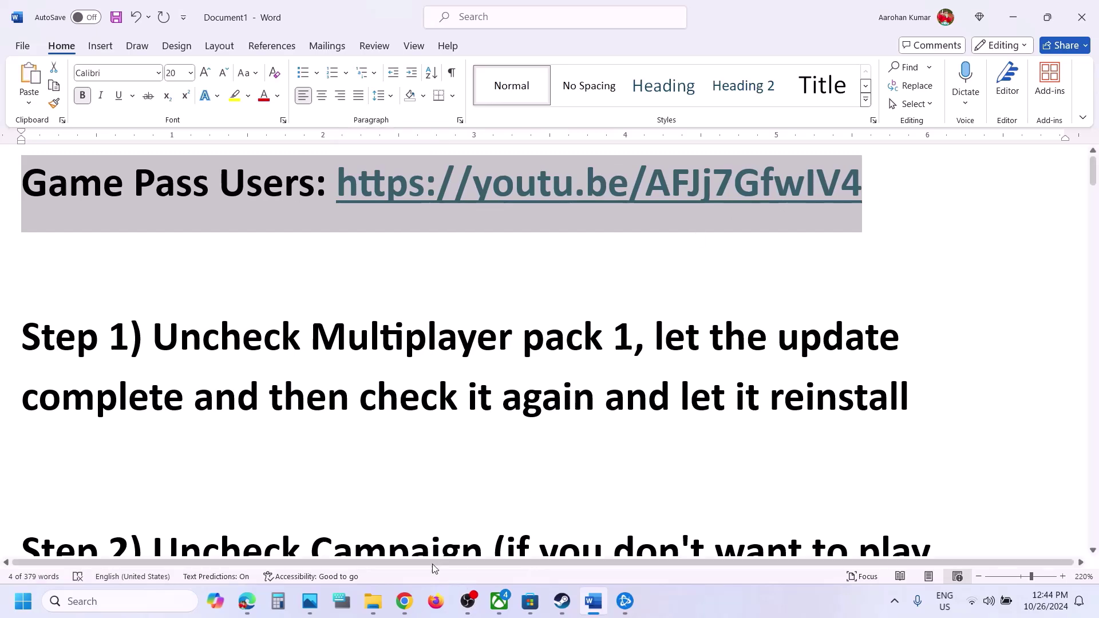
# View the Game Pass fix video in Chrome, and highlight "Uncheck Multiplayer pack 1" in Step 1 of the Word document
pyautogui.click(405, 608)
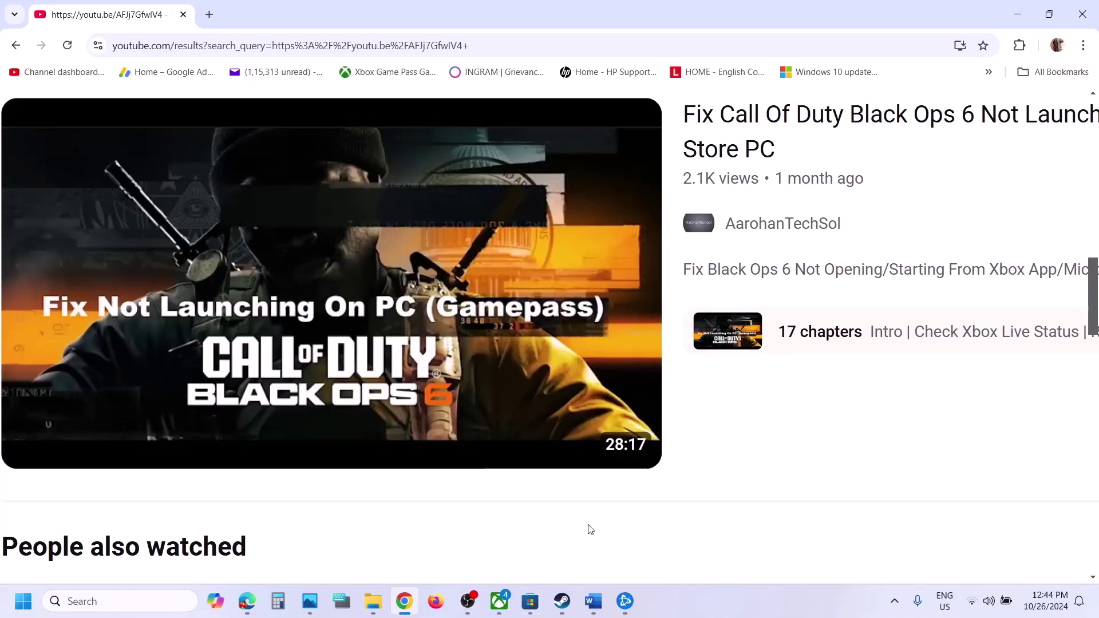
pyautogui.click(594, 604)
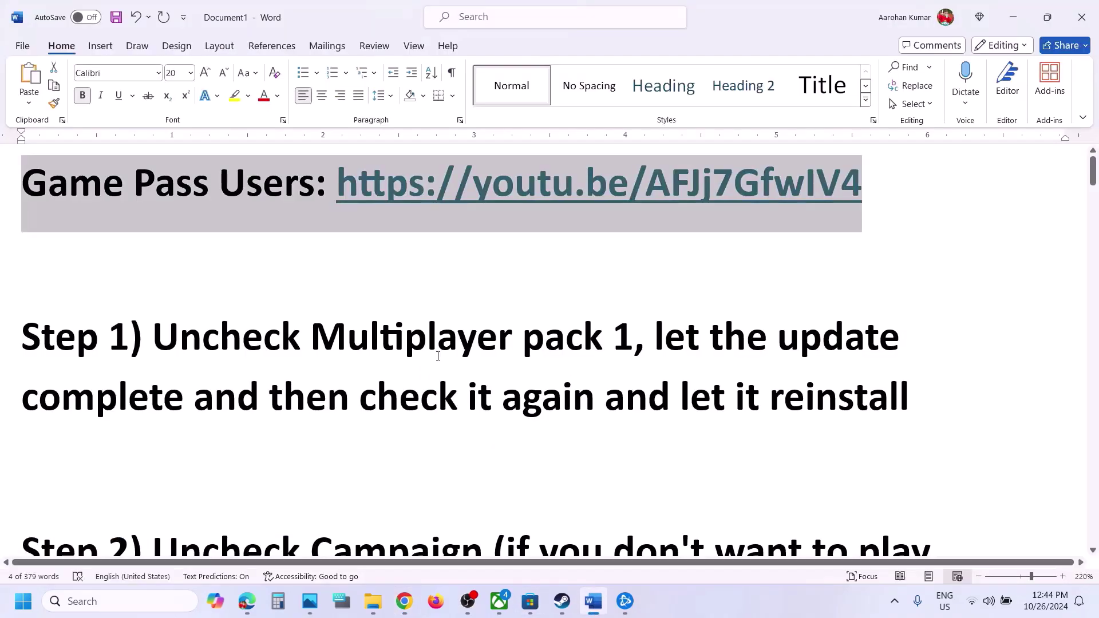
pyautogui.scroll(-2, 438, 355)
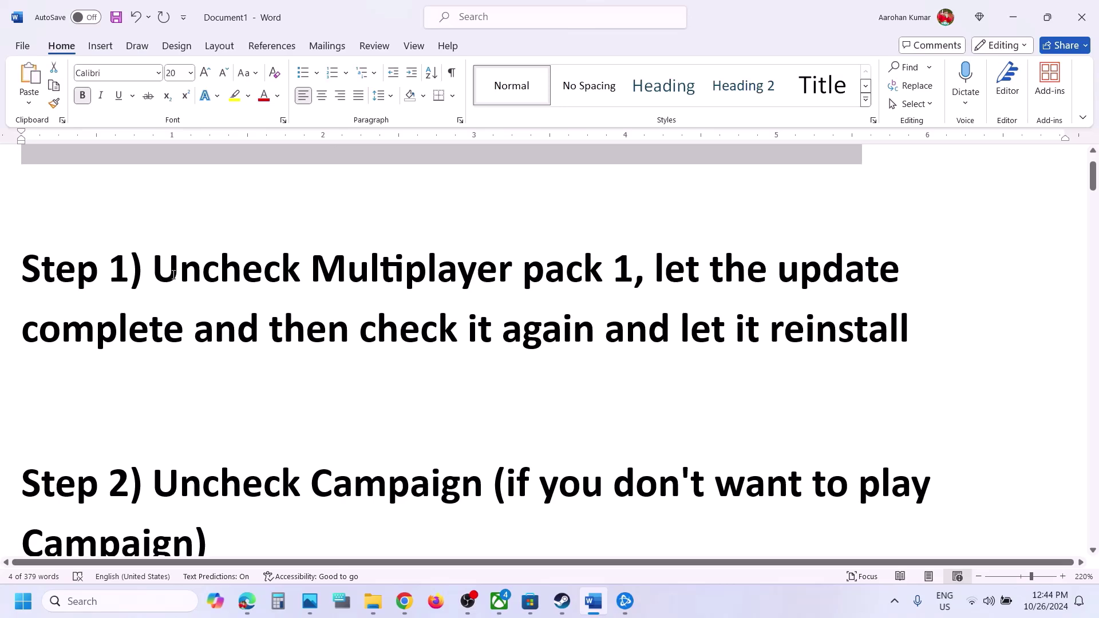
pyautogui.moveTo(174, 275); pyautogui.dragTo(634, 272)
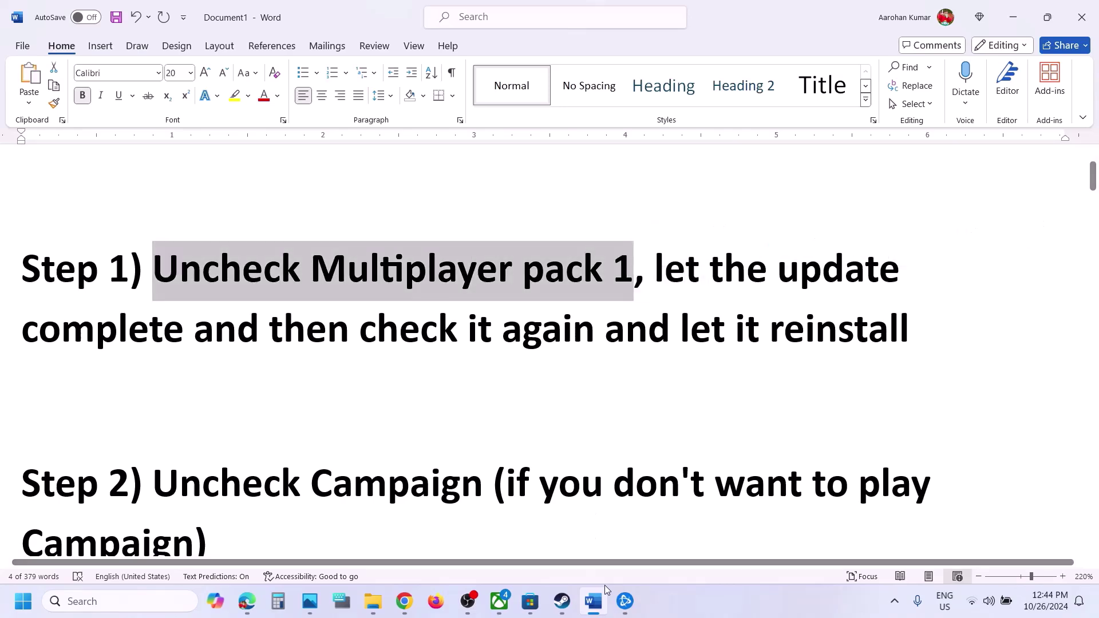
# Switch to Steam and deselect Black Ops 6 - Multiplayer Pack 1 in the DLC list for Call of Duty
pyautogui.click(562, 601)
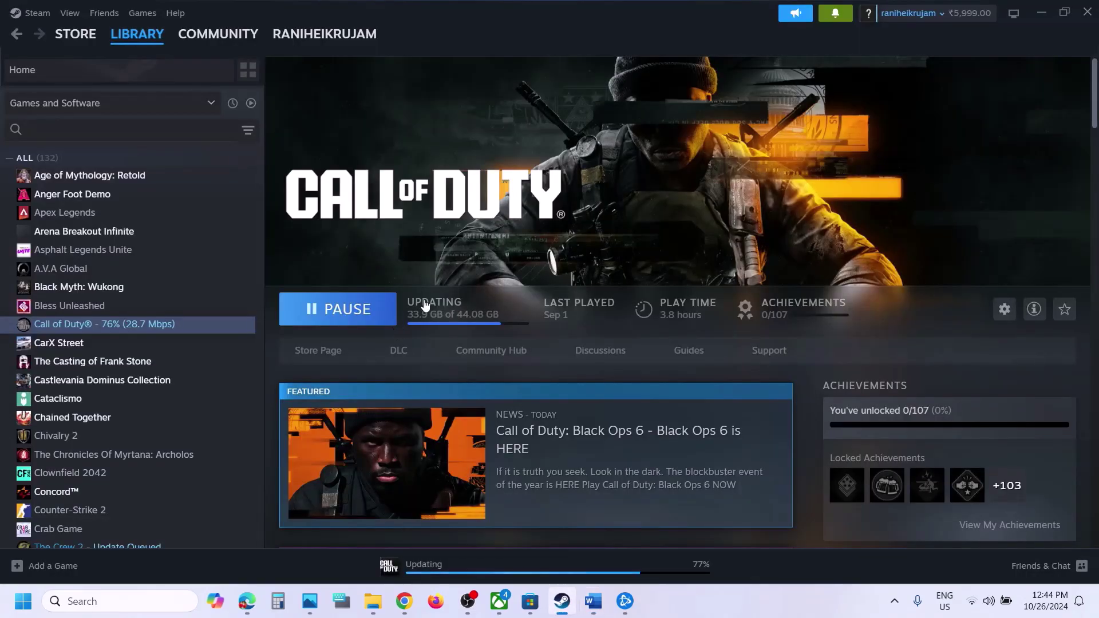
pyautogui.scroll(-2, 967, 401)
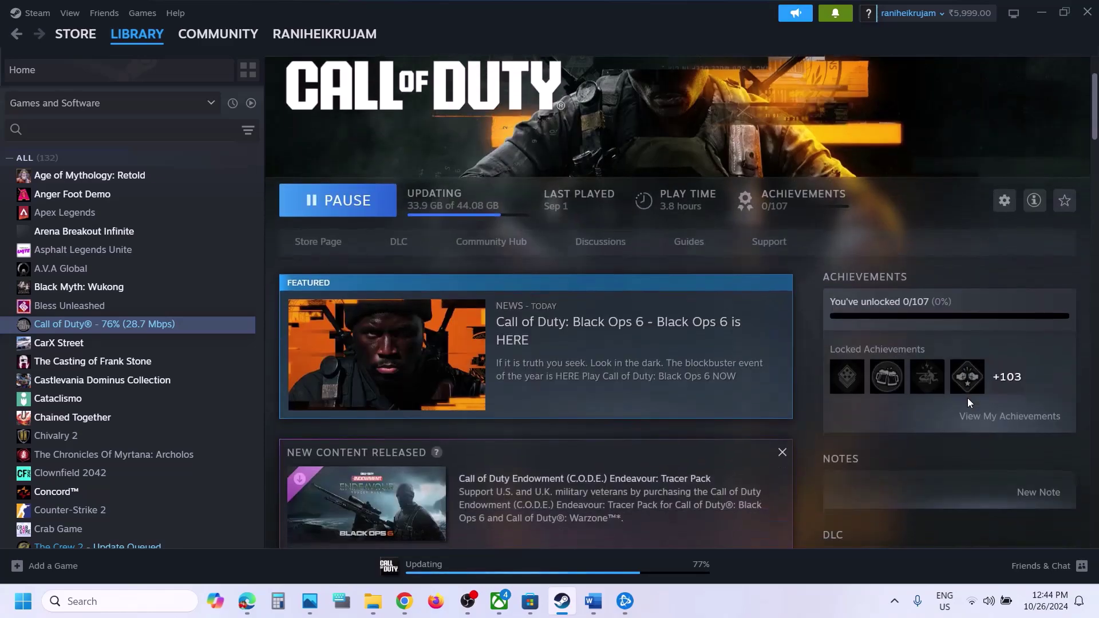
pyautogui.scroll(-5, 881, 386)
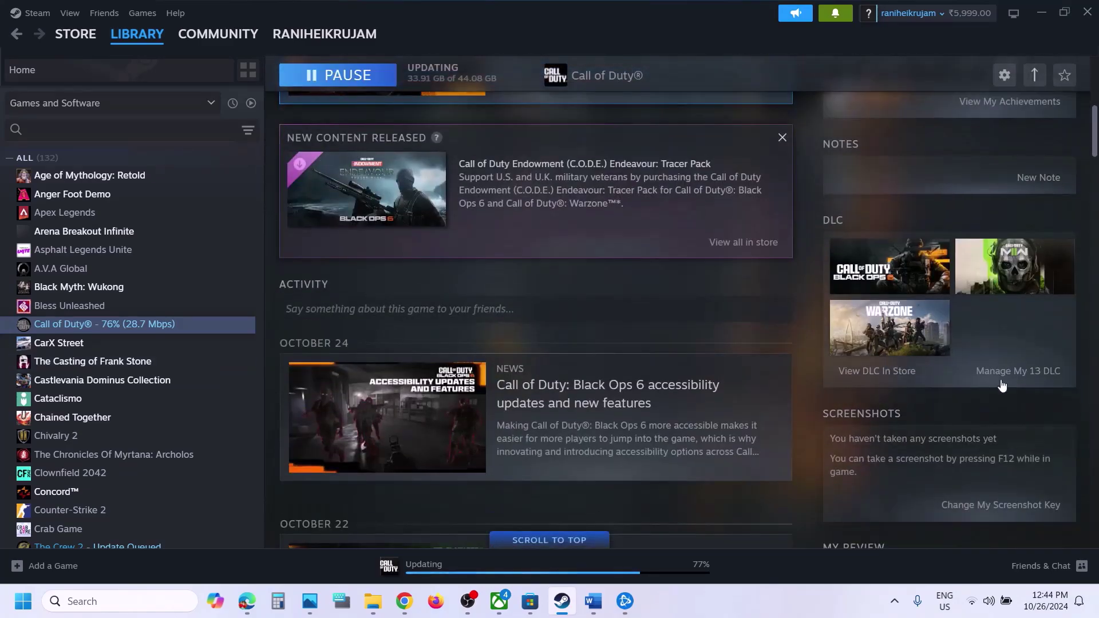
pyautogui.click(1037, 373)
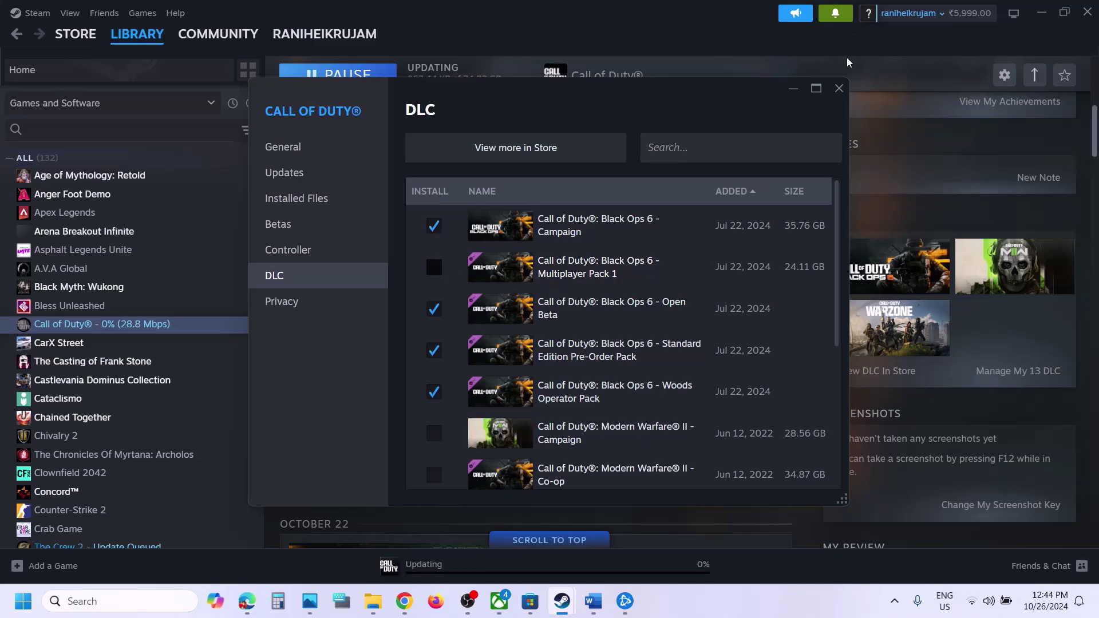
pyautogui.click(839, 87)
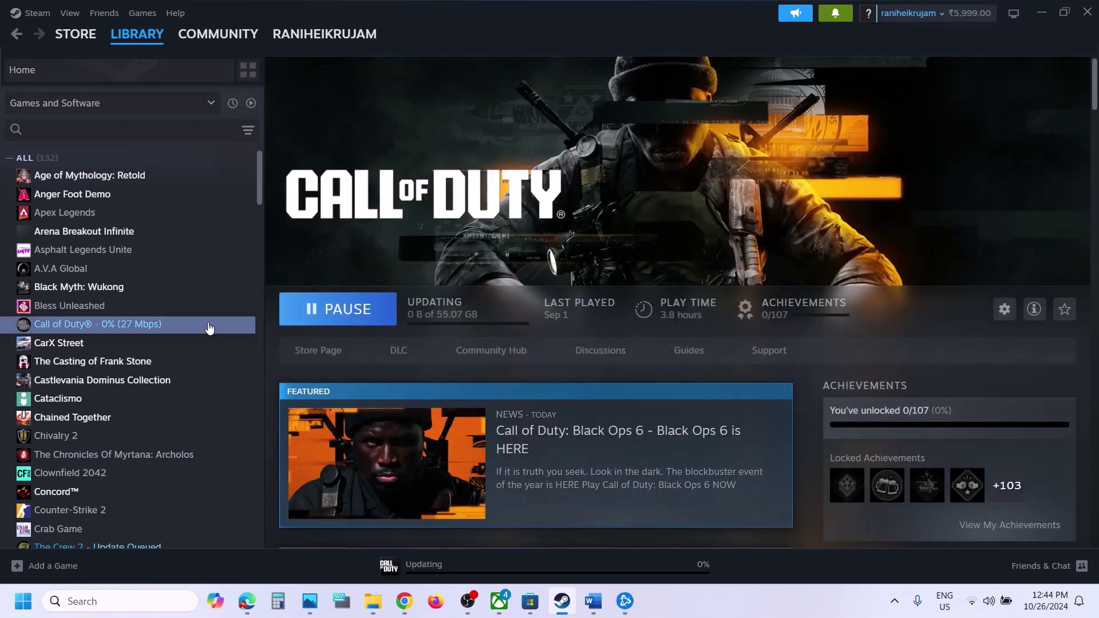
pyautogui.rightClick(173, 324)
pyautogui.click(208, 431)
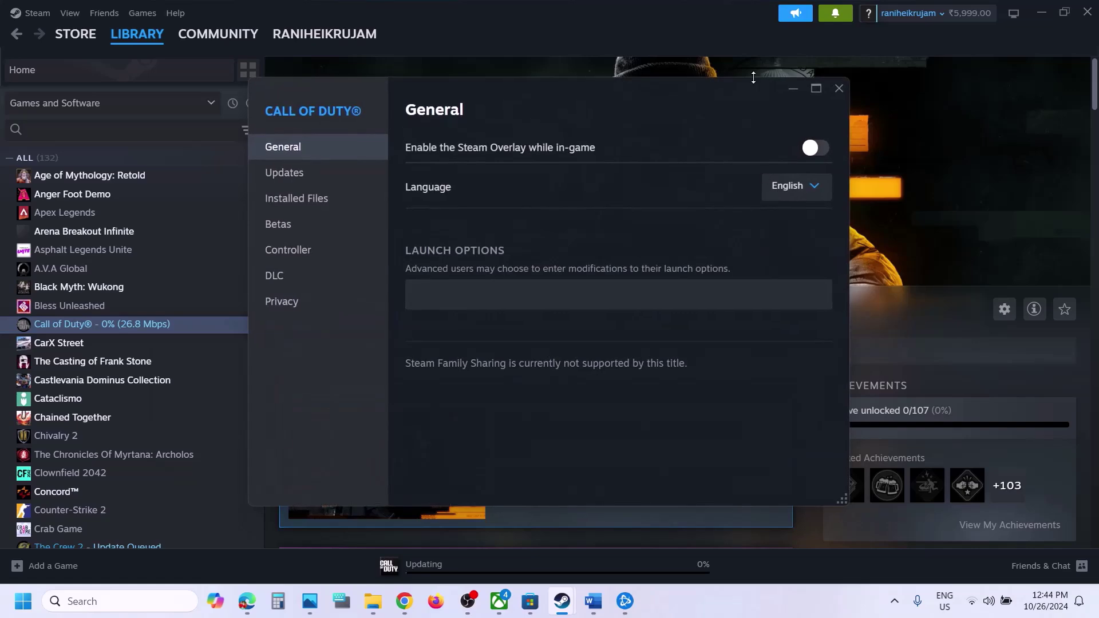
pyautogui.click(837, 82)
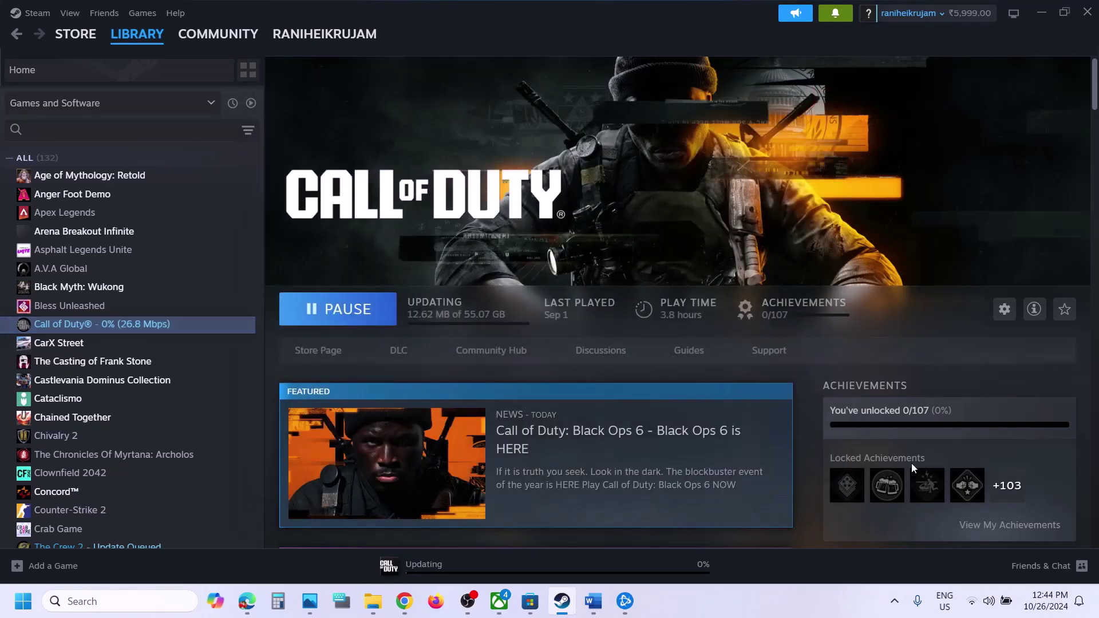
# Select Black Ops 6 - Multiplayer Pack 1 for installation again in Call of Duty's DLC list and close the properties
pyautogui.scroll(-5, 912, 462)
pyautogui.scroll(-3, 912, 463)
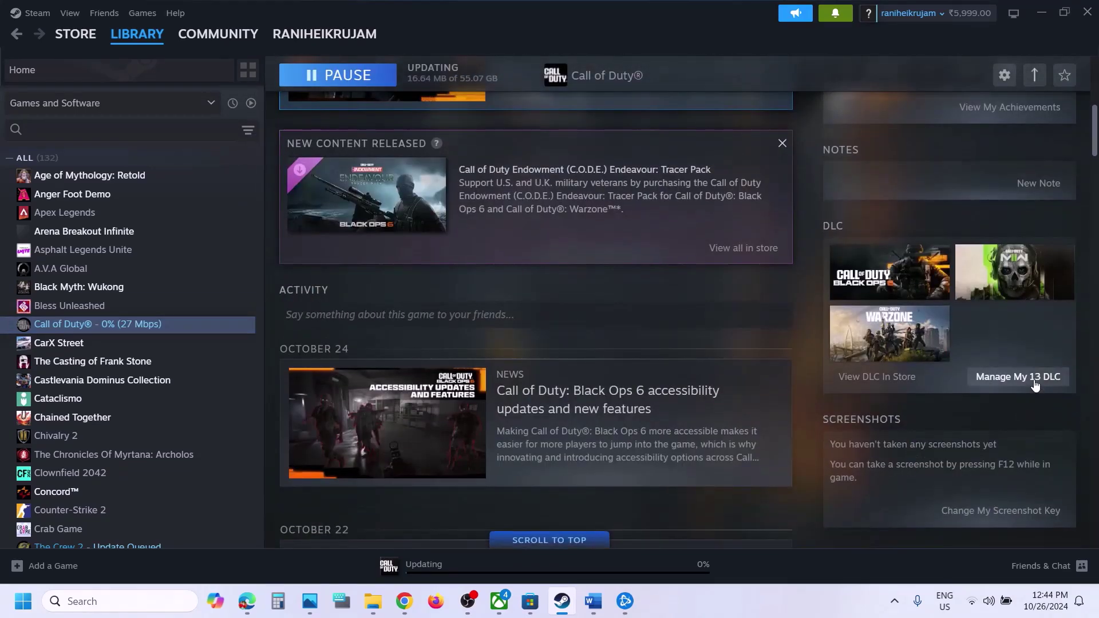
pyautogui.click(1034, 383)
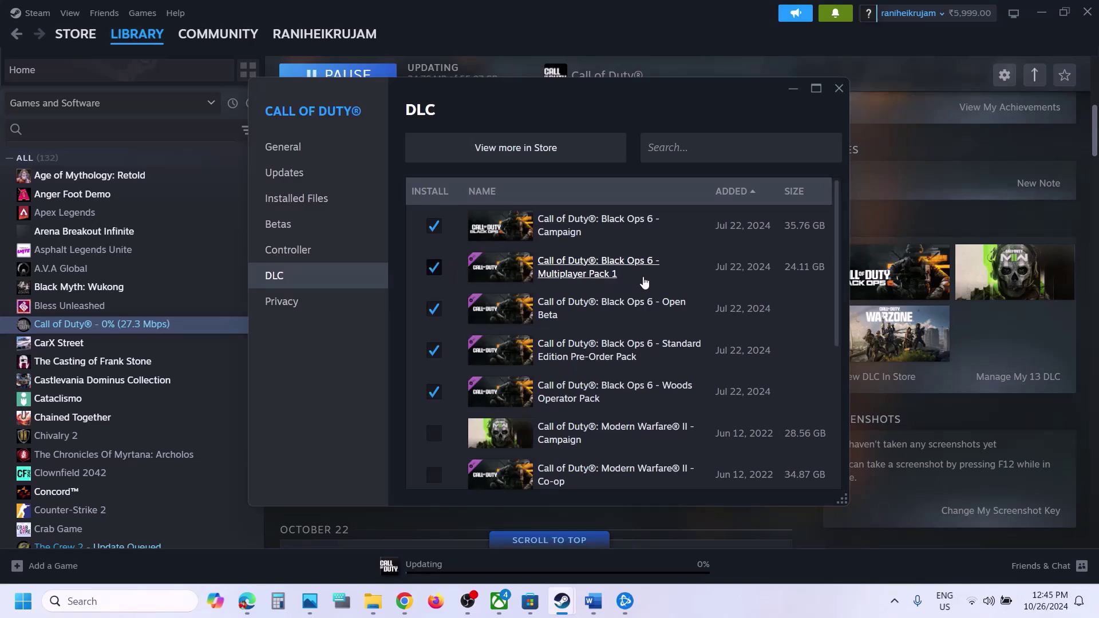
pyautogui.click(839, 88)
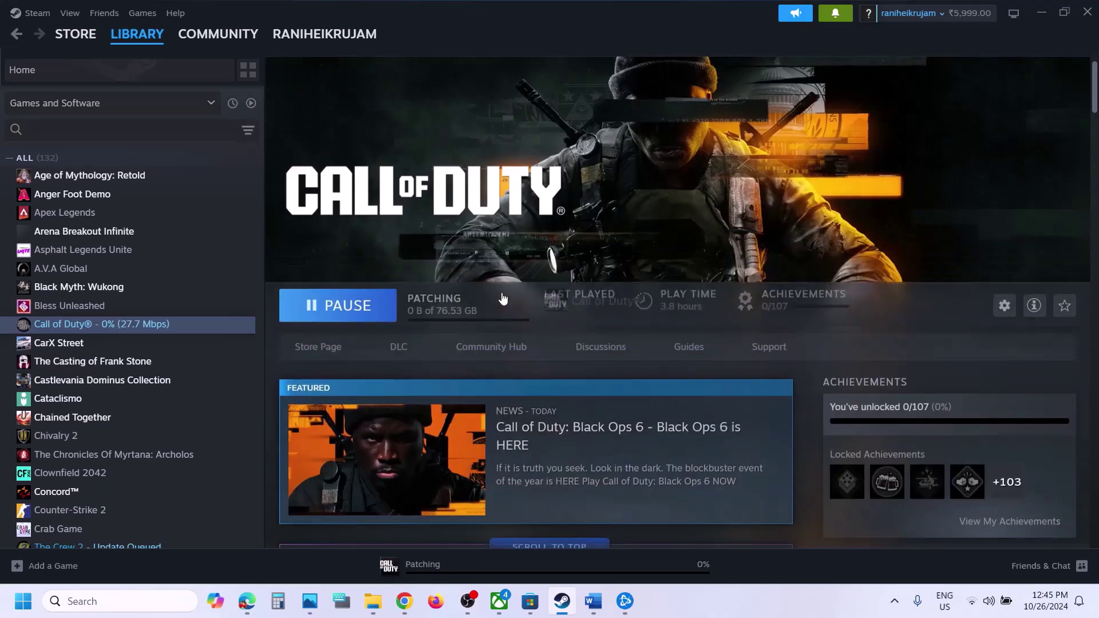
# Return to the Word document and highlight "Uncheck Campaign" in Step 2
pyautogui.click(601, 602)
pyautogui.scroll(-2, 475, 383)
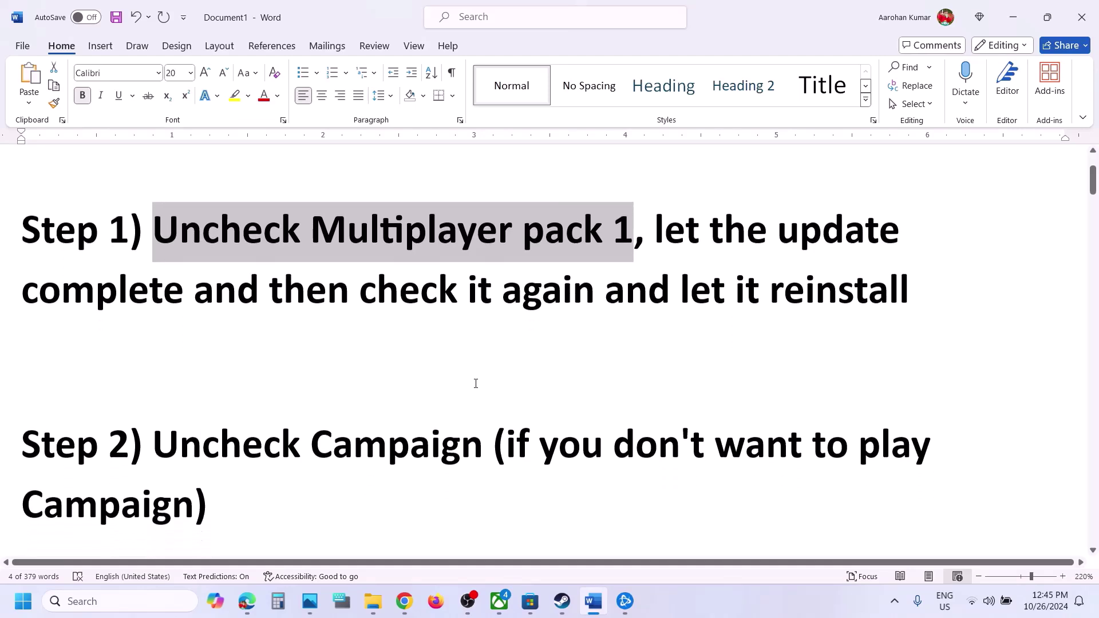
pyautogui.moveTo(186, 382); pyautogui.dragTo(409, 378)
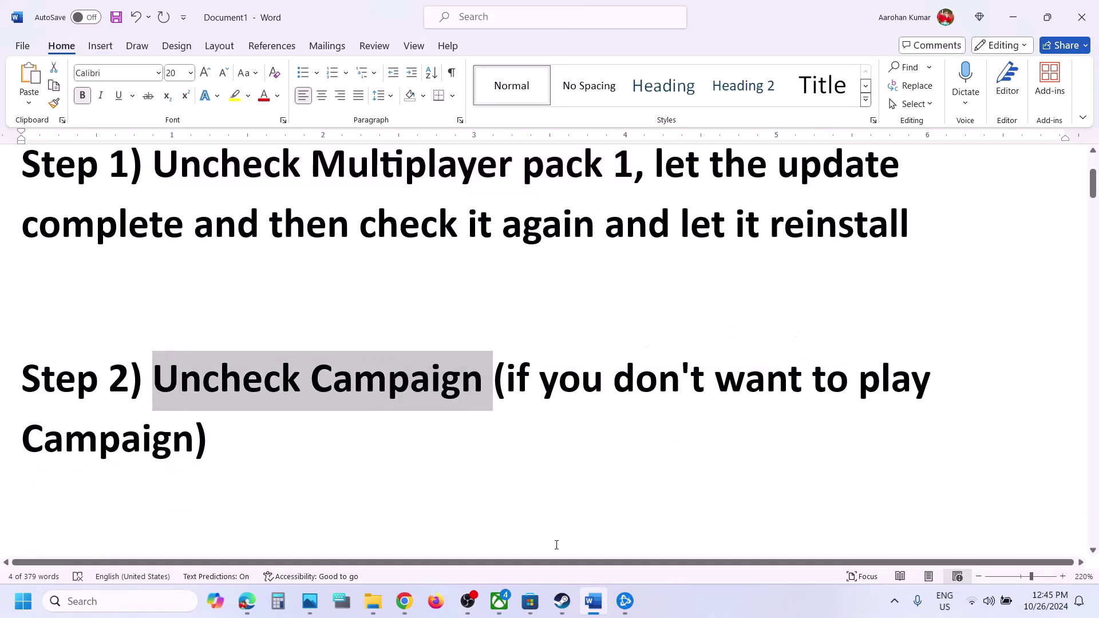
# Switch to Steam and deselect Black Ops 6 - Campaign in Call of Duty's DLC list
pyautogui.click(562, 601)
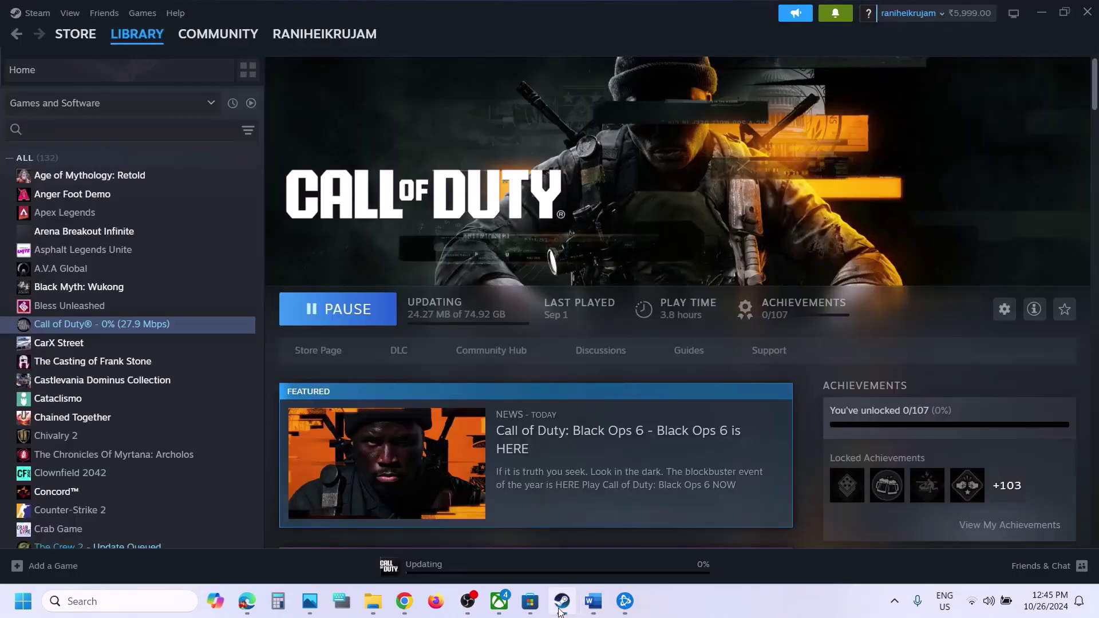
pyautogui.rightClick(162, 328)
pyautogui.click(206, 445)
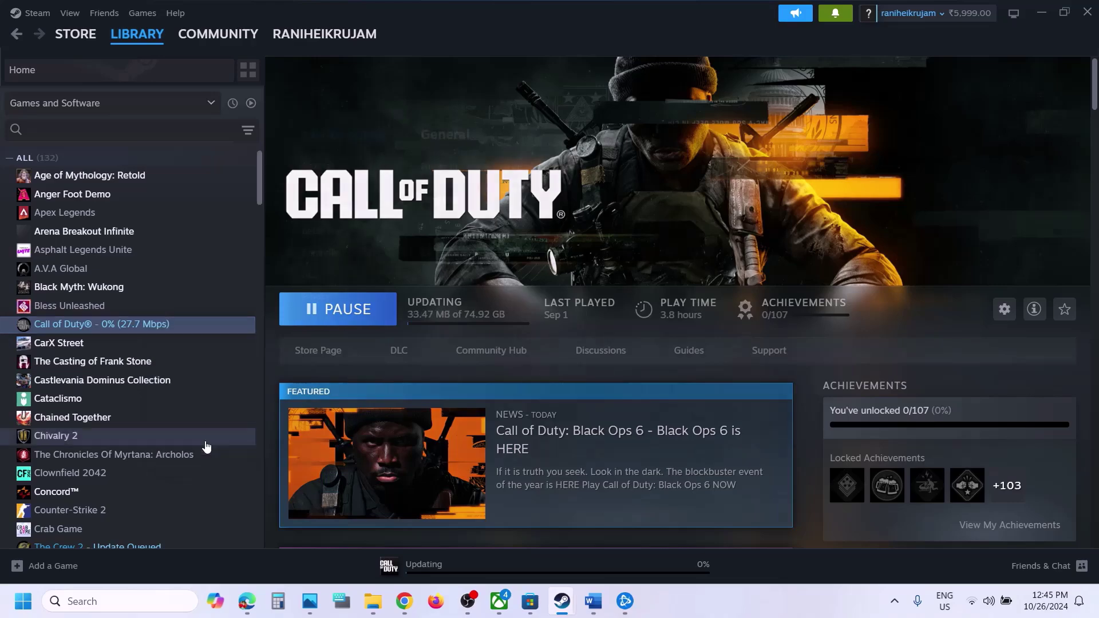
pyautogui.click(841, 93)
pyautogui.scroll(-7, 901, 331)
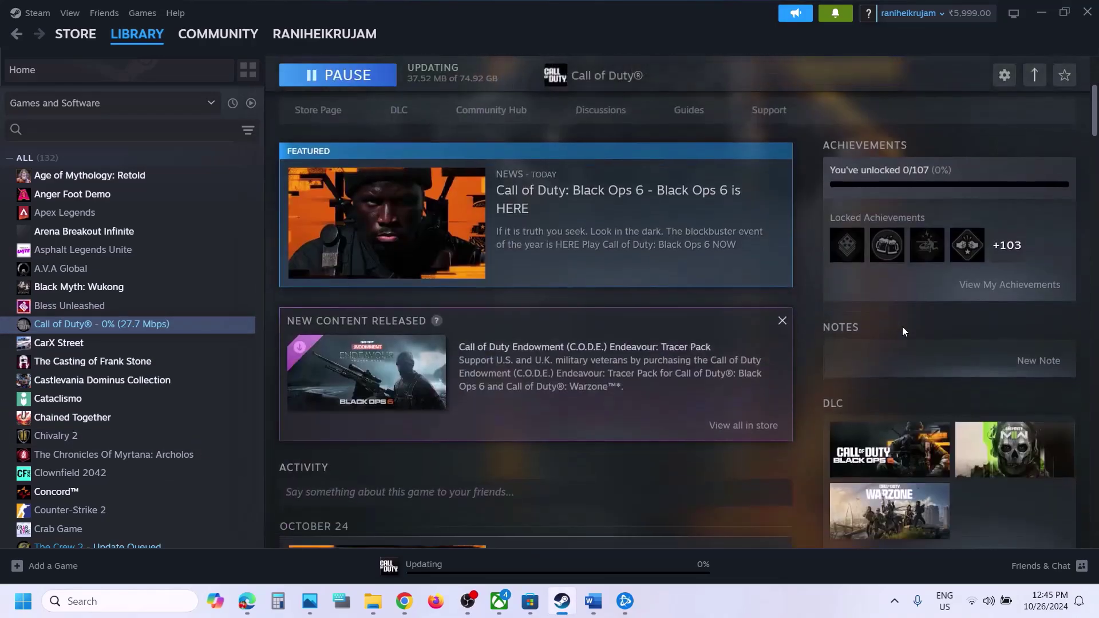
pyautogui.click(1022, 387)
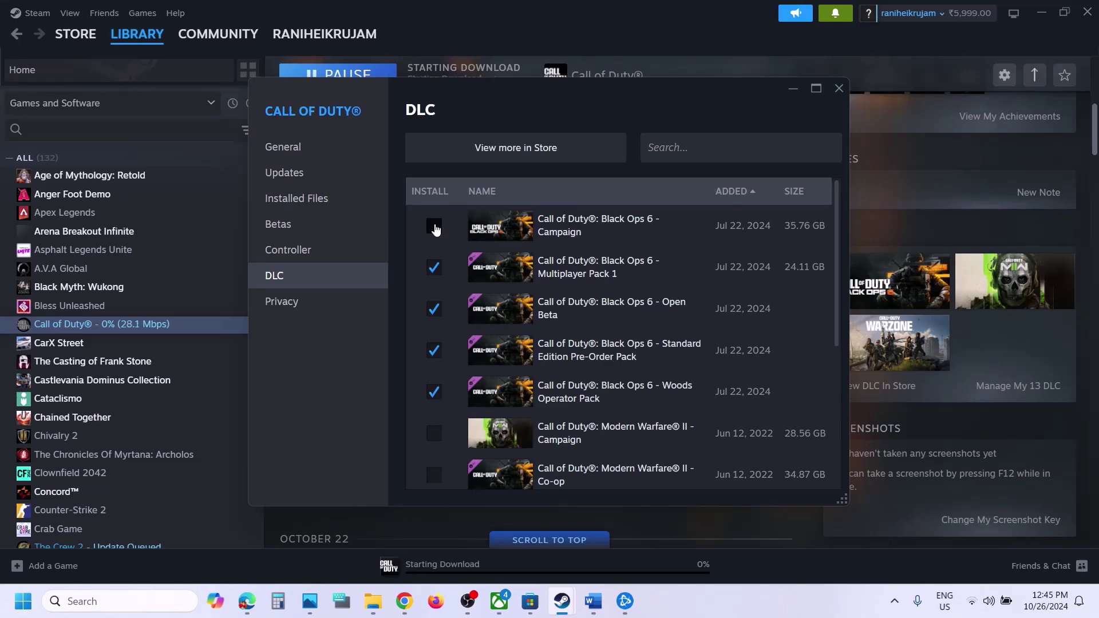
# Return to the Word document and highlight "Uncheck all except black ops 6" in Step 3
pyautogui.click(593, 601)
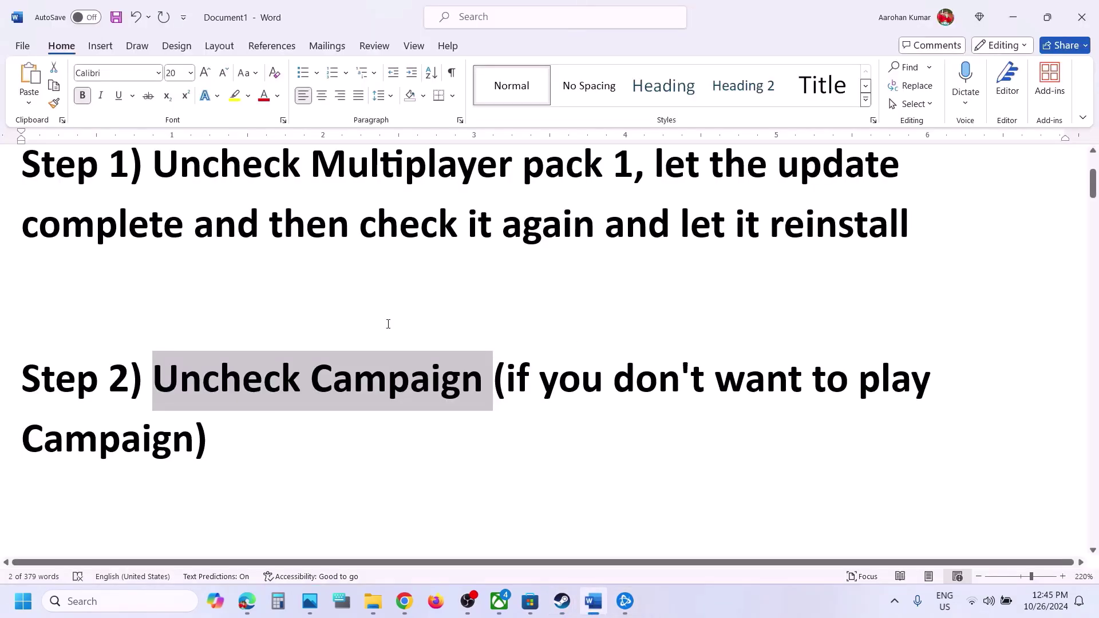
pyautogui.scroll(-3, 388, 324)
pyautogui.moveTo(174, 400); pyautogui.dragTo(702, 404)
# Bring back Steam's DLC window, reselect Black Ops 6 - Campaign, and check the list for selected non-Black Ops 6 content before closing it
pyautogui.moveTo(558, 607)
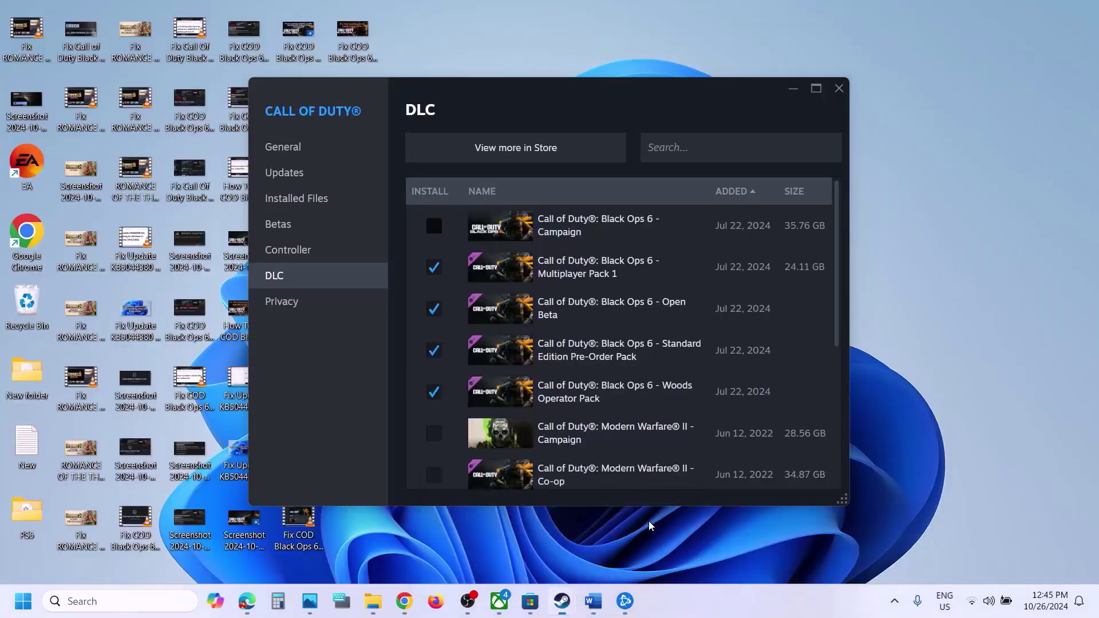
pyautogui.click(651, 526)
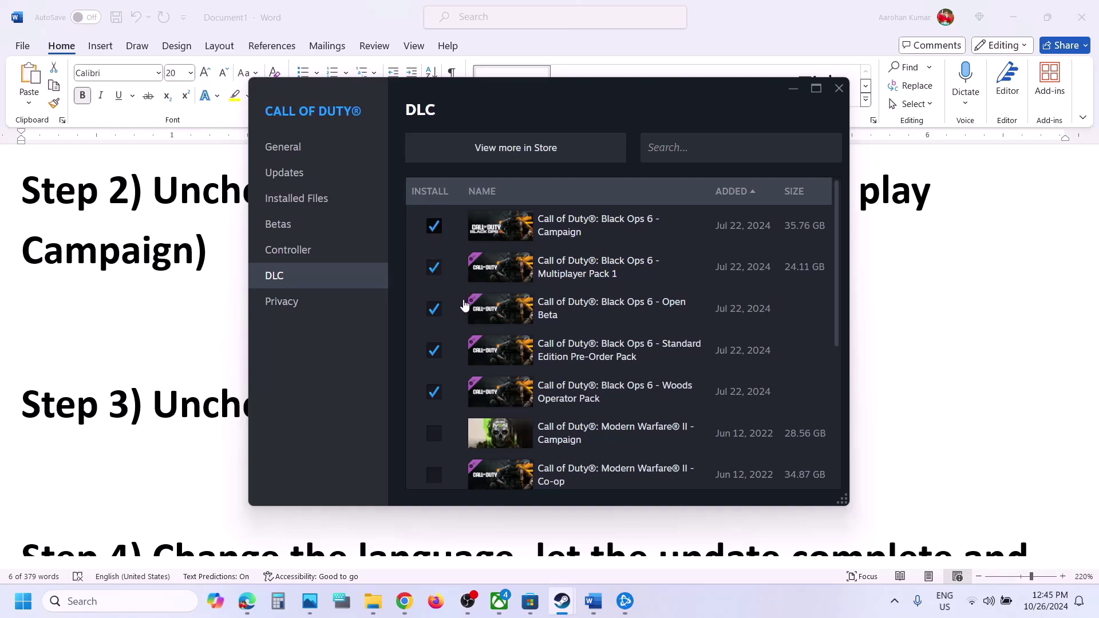
pyautogui.scroll(-3, 464, 307)
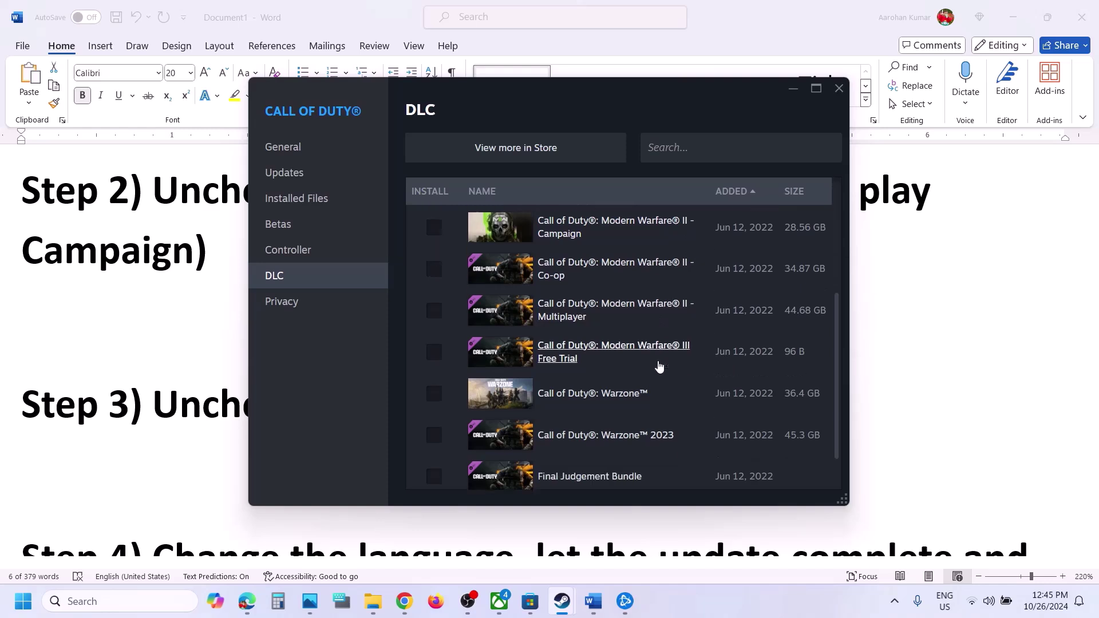
pyautogui.scroll(-2, 658, 358)
pyautogui.scroll(2, 579, 251)
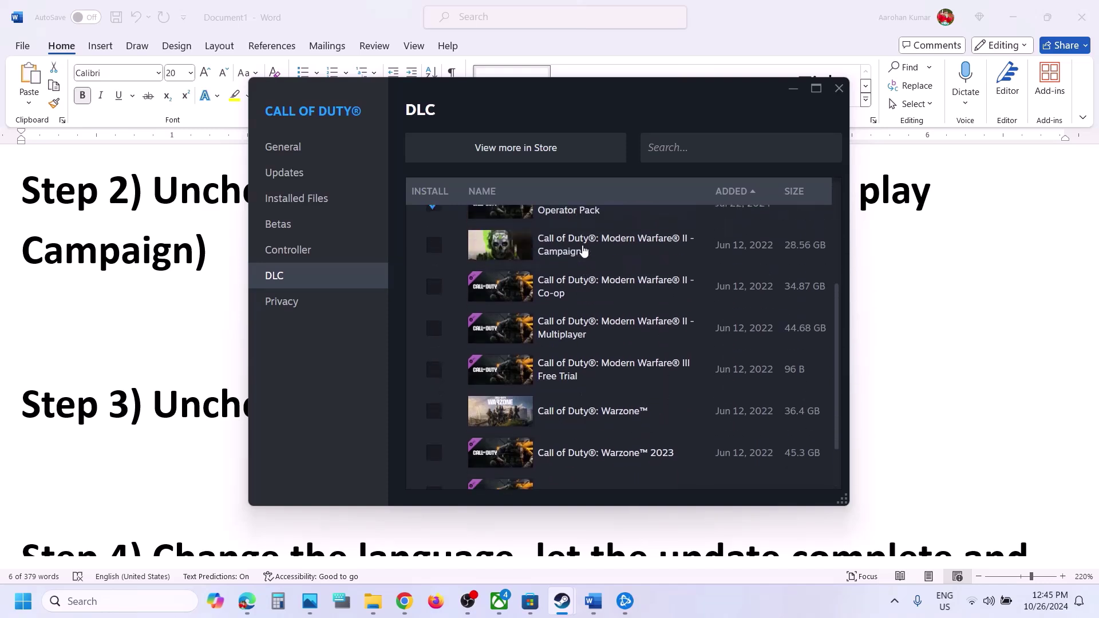
pyautogui.scroll(3, 445, 443)
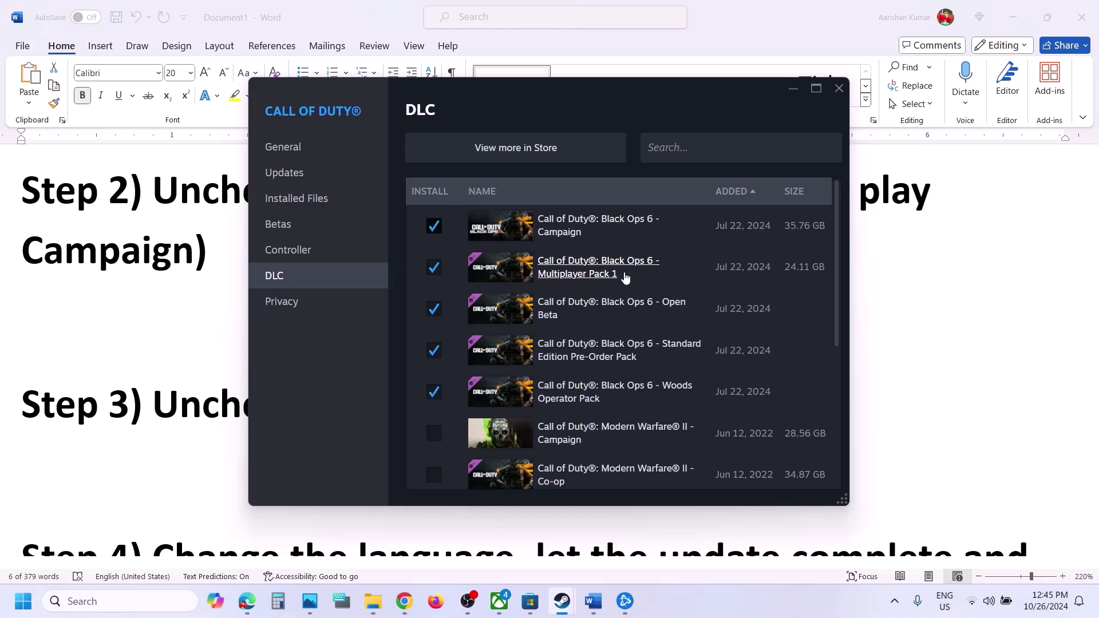
pyautogui.click(839, 87)
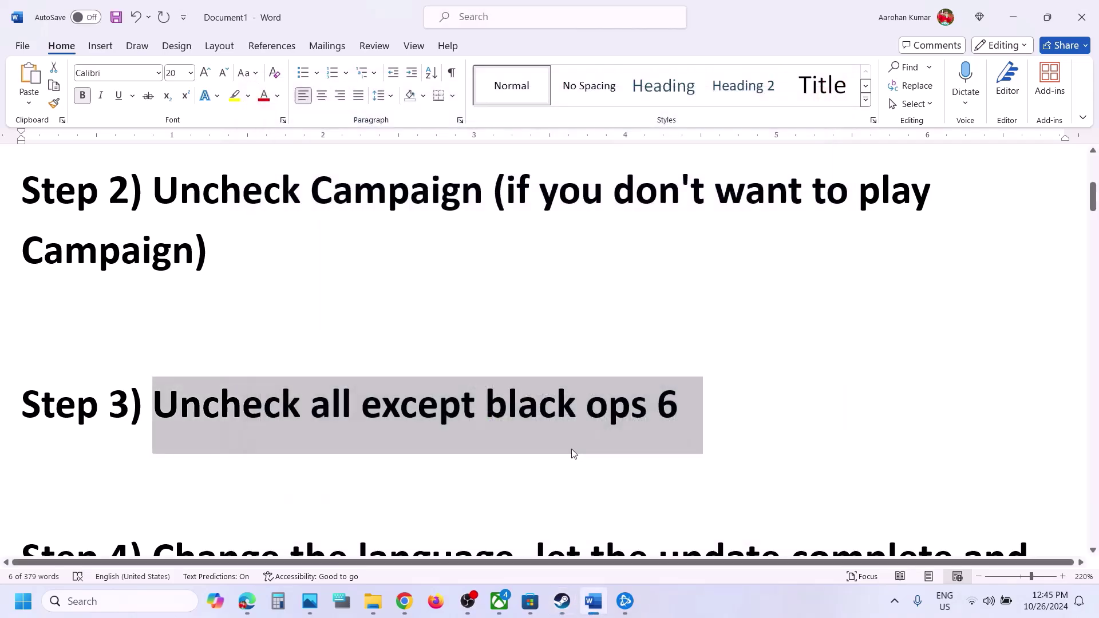
# Switch to Battle.net and open the install content list for modifying the Call of Duty installation from its game settings
pyautogui.click(560, 595)
pyautogui.scroll(10, 441, 248)
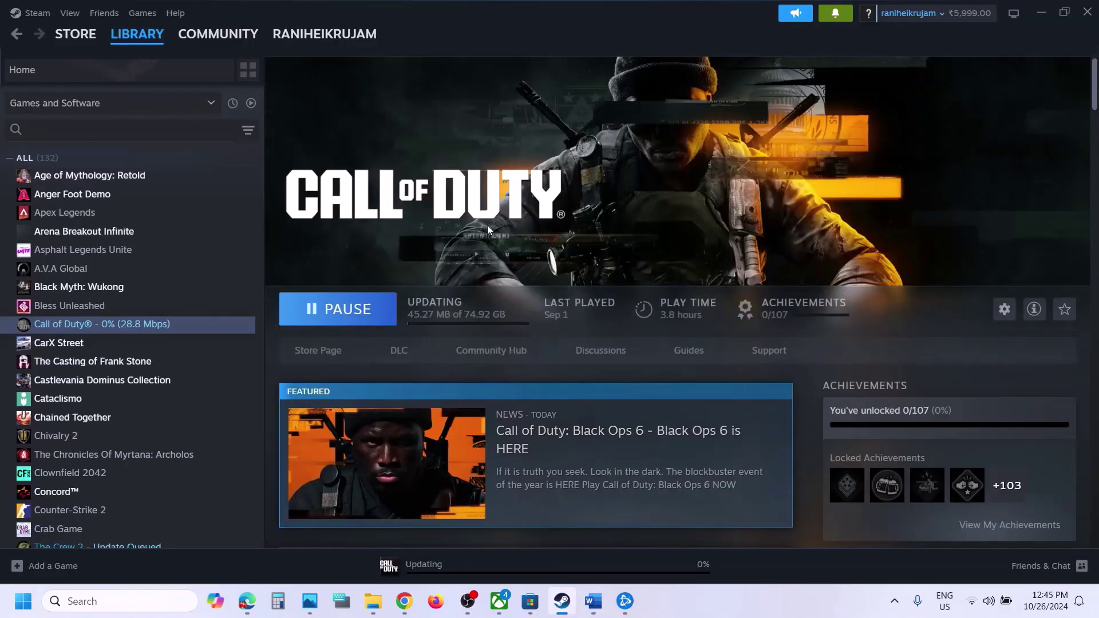
pyautogui.click(625, 600)
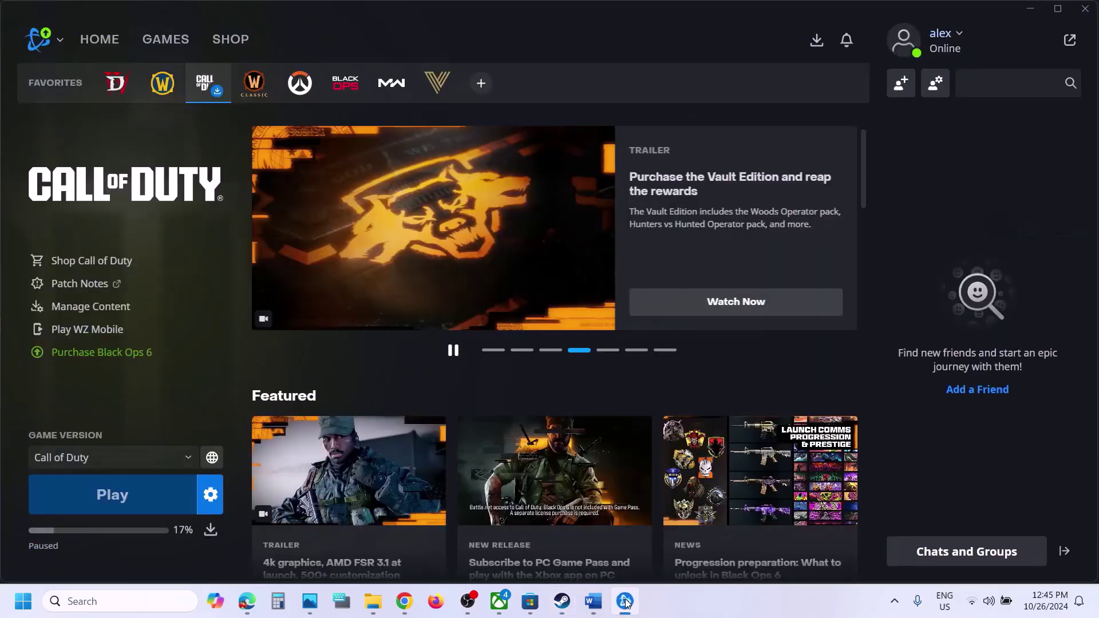
pyautogui.click(210, 499)
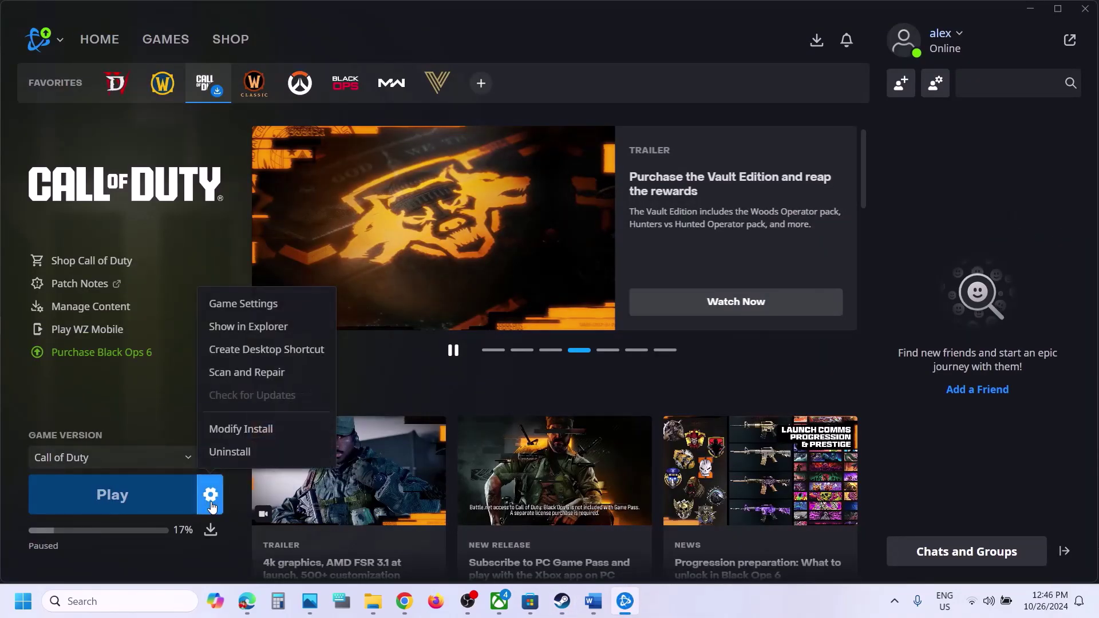
pyautogui.click(264, 307)
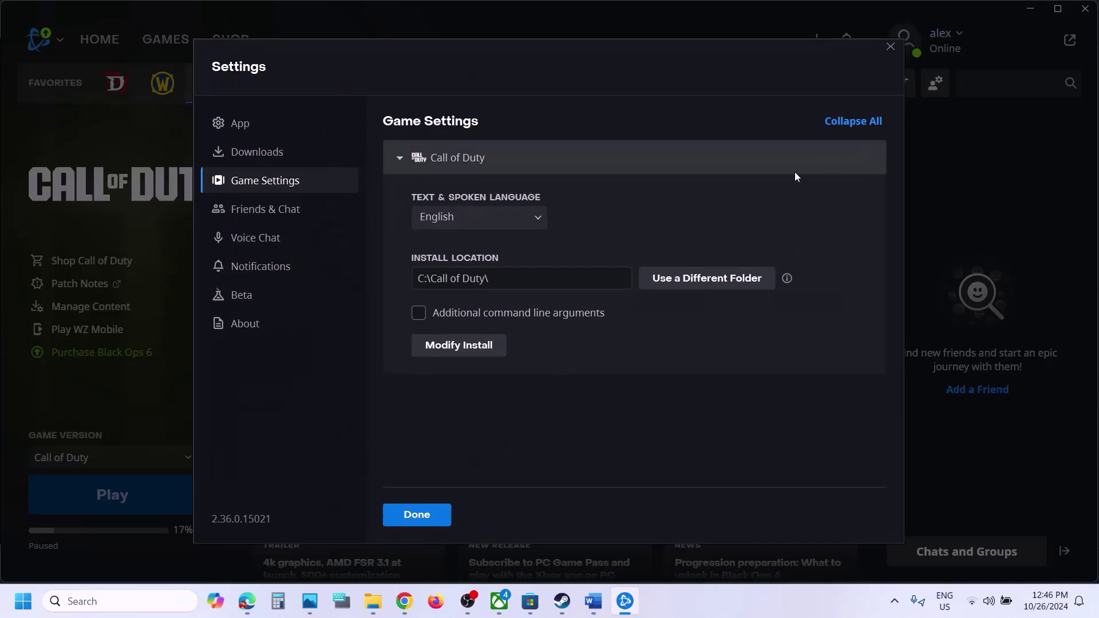
pyautogui.click(458, 346)
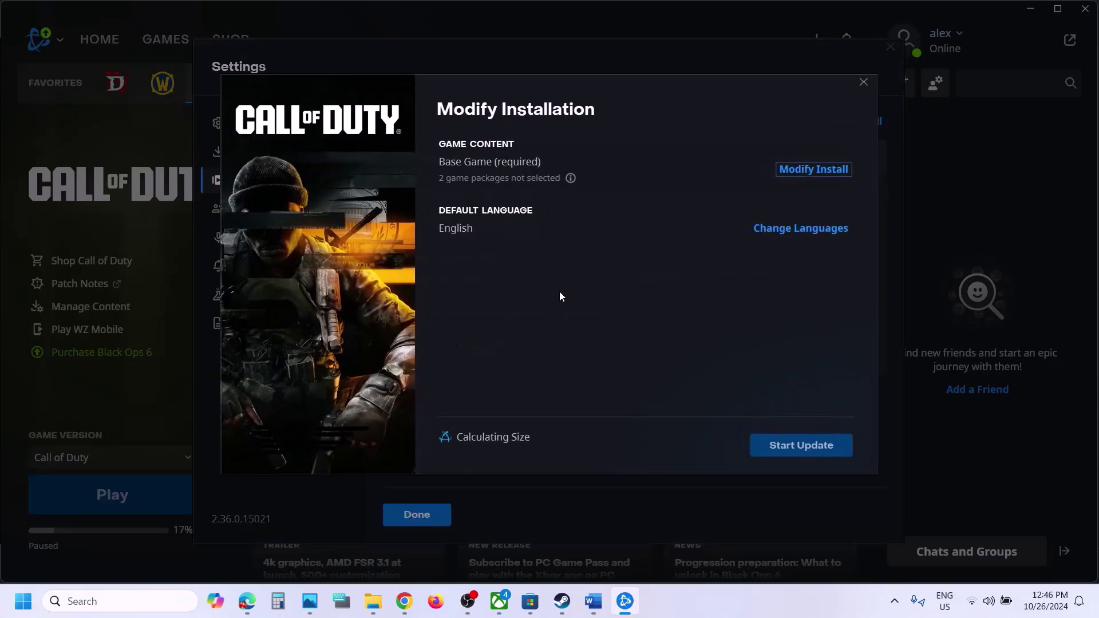
pyautogui.click(823, 175)
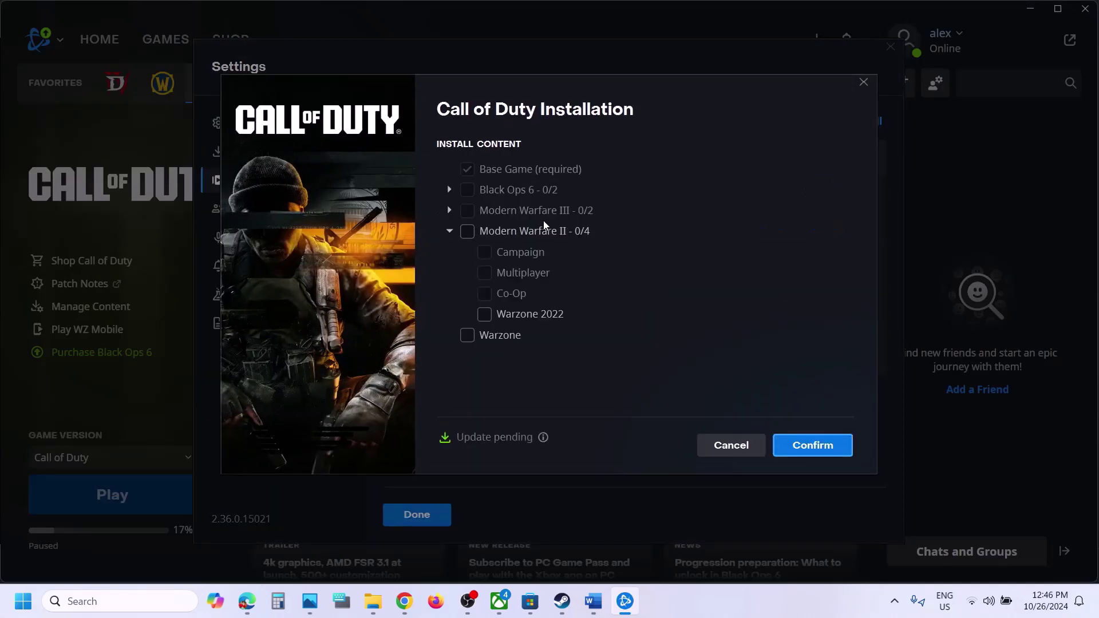
# Go back to the Word document and highlight "Uncheck Multiplayer pack" in Step 1
pyautogui.click(593, 599)
pyautogui.scroll(4, 564, 318)
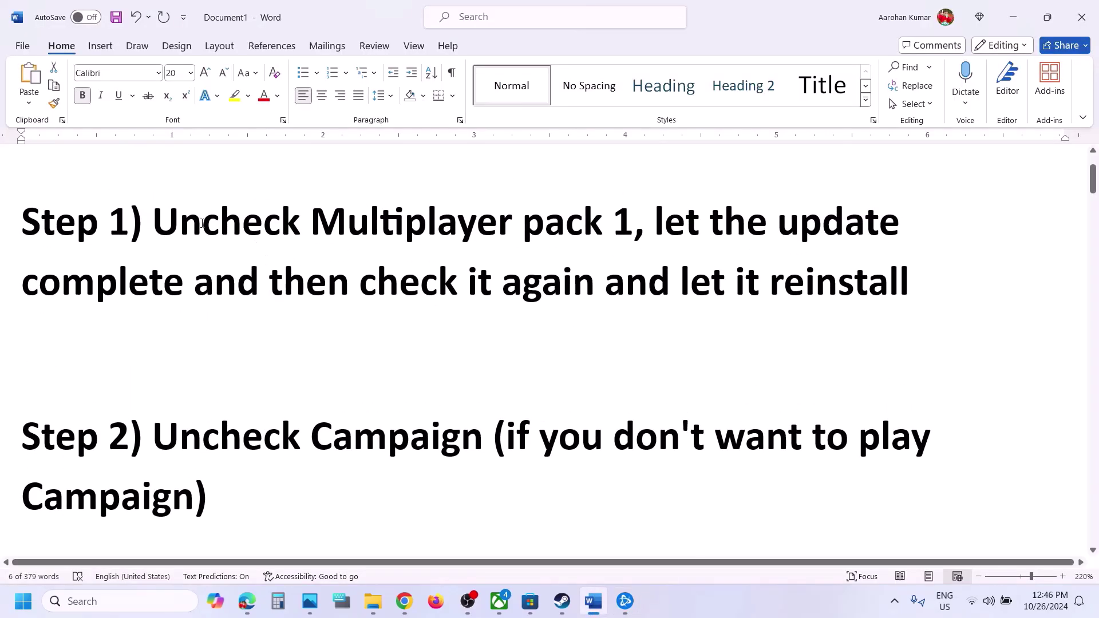
pyautogui.moveTo(153, 224); pyautogui.dragTo(612, 225)
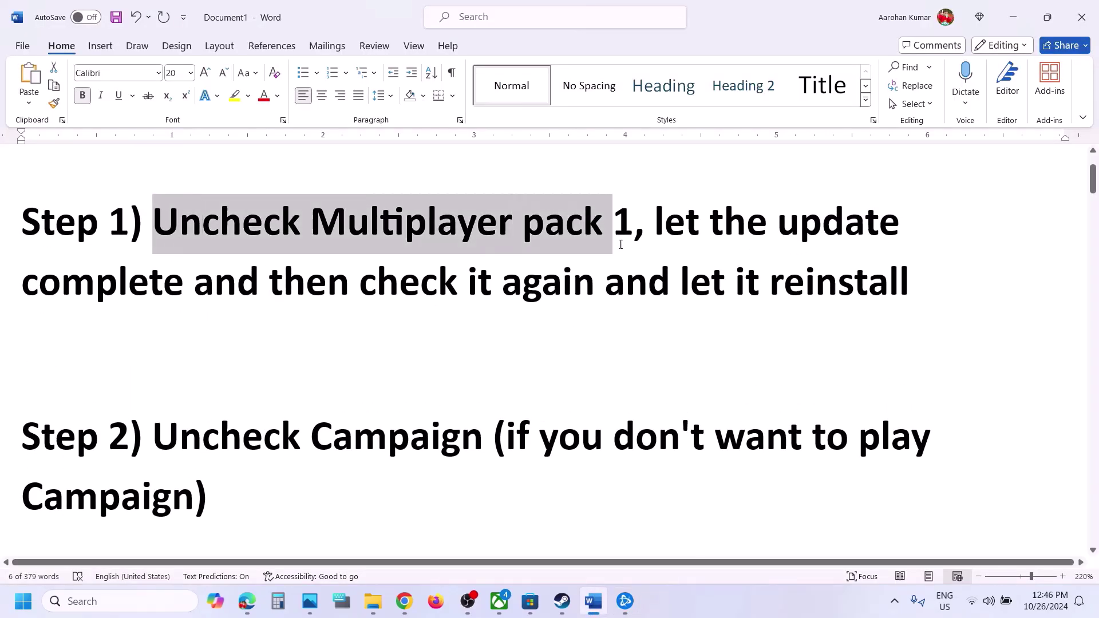
# Review the Call of Duty install content in Battle.net, and highlight "check it again and let it reinstall" in Word's Step 1
pyautogui.click(1014, 18)
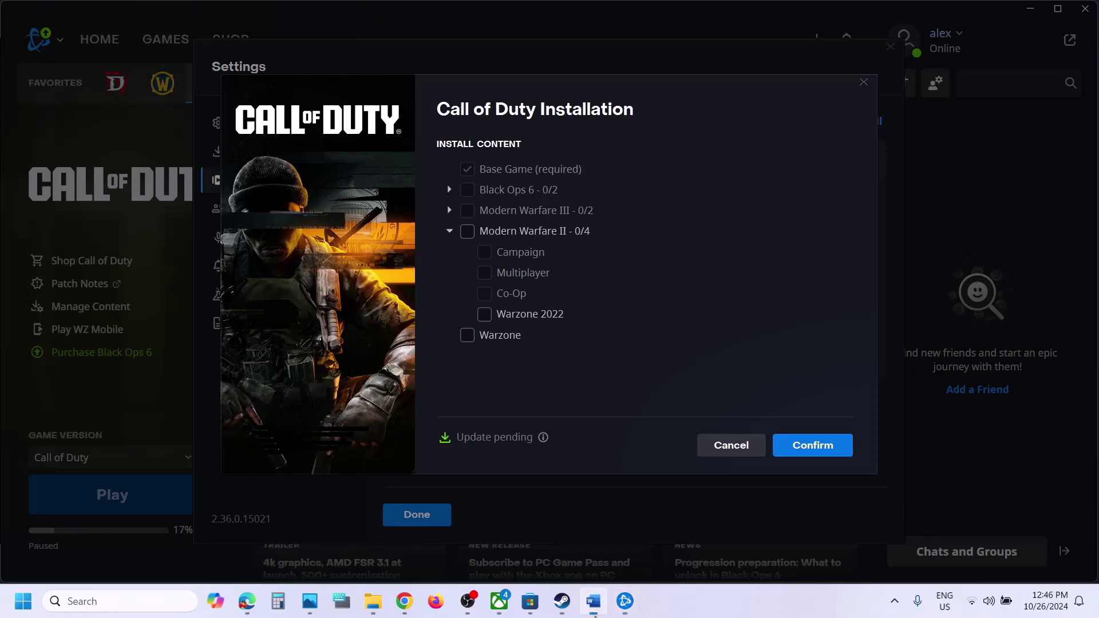
pyautogui.click(593, 601)
pyautogui.moveTo(385, 288); pyautogui.dragTo(853, 266)
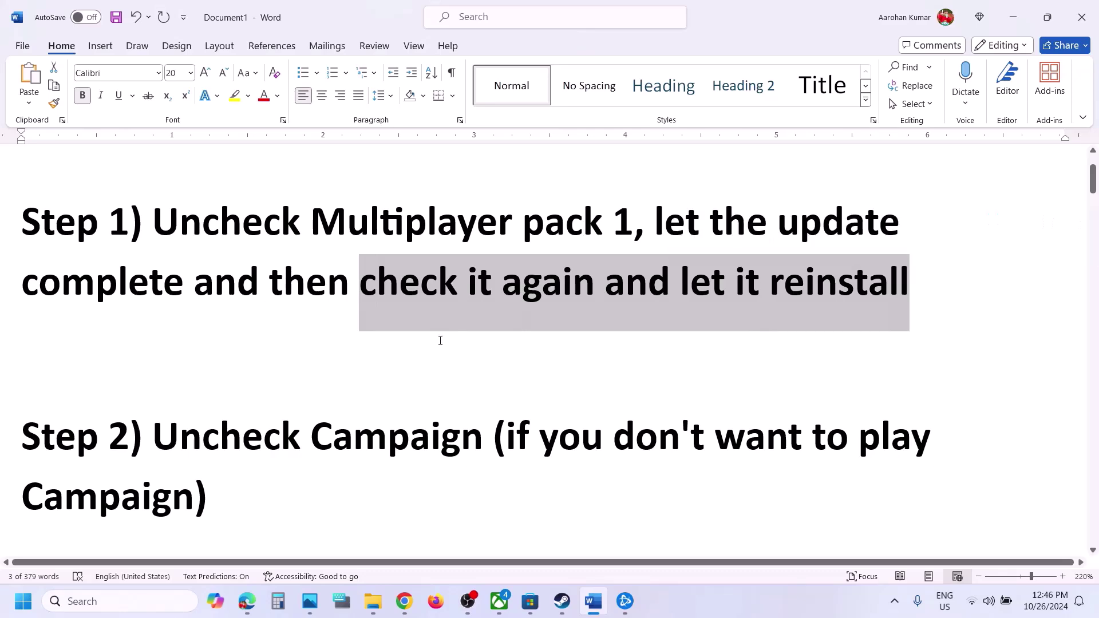
# Highlight "Uncheck Campaign" in Step 2 and "Uncheck all except black ops" in Step 3 of the document
pyautogui.scroll(-2, 343, 340)
pyautogui.moveTo(200, 345); pyautogui.dragTo(432, 304)
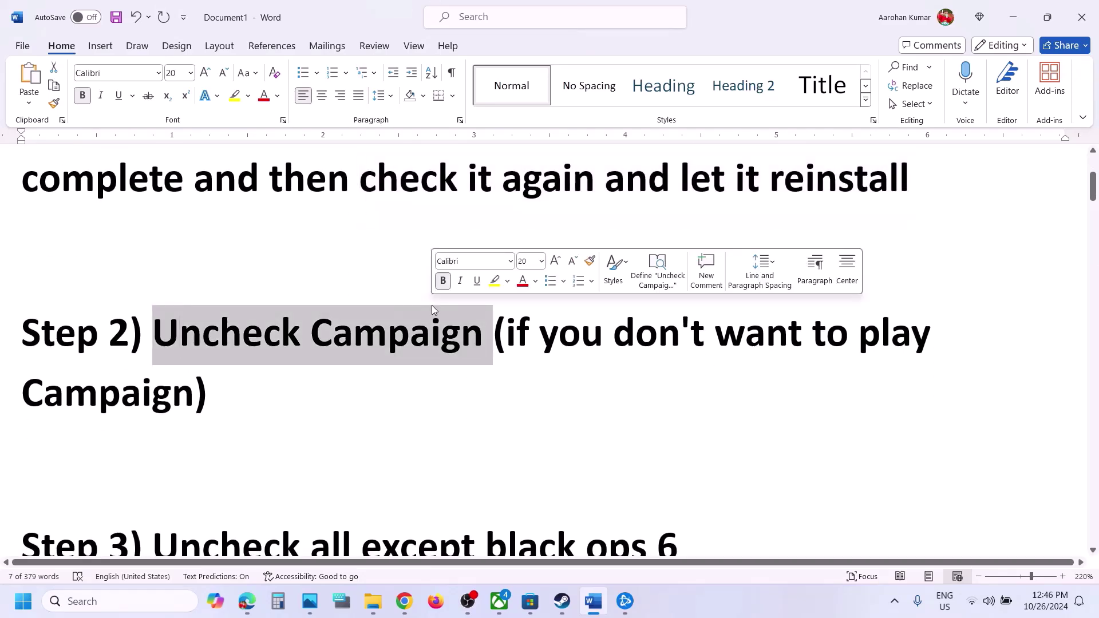
pyautogui.scroll(-2, 432, 305)
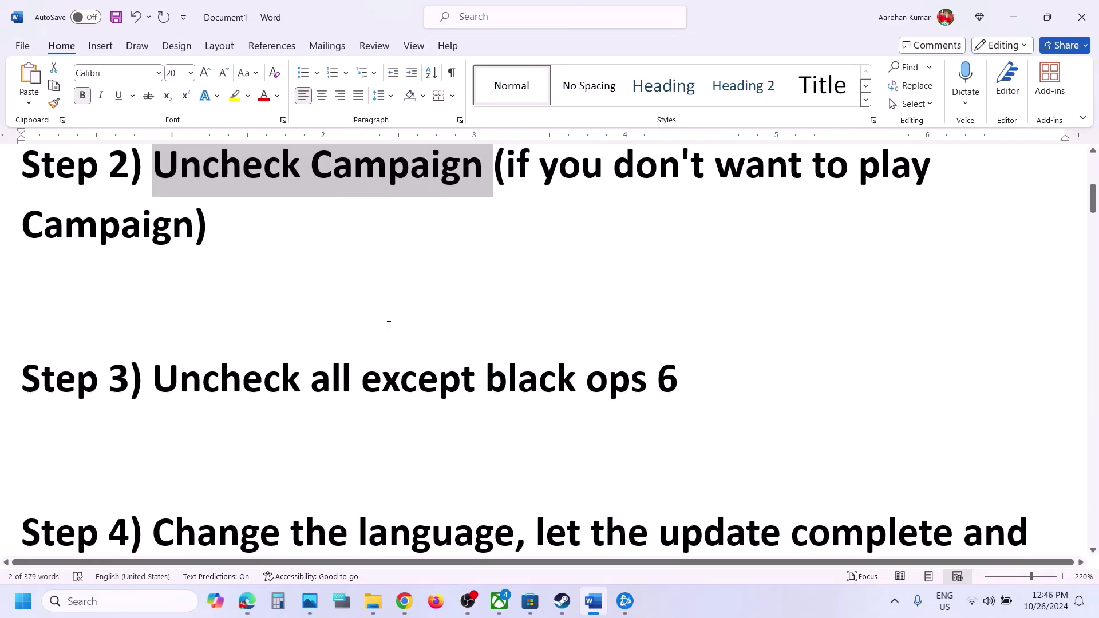
pyautogui.scroll(1, 388, 326)
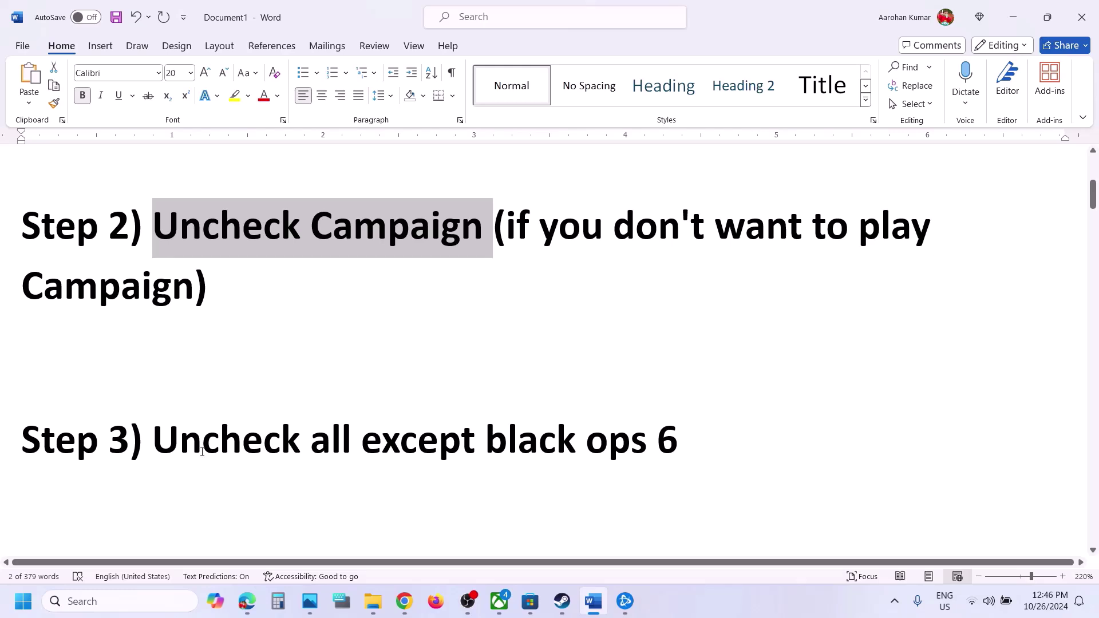
pyautogui.moveTo(168, 451); pyautogui.dragTo(652, 457)
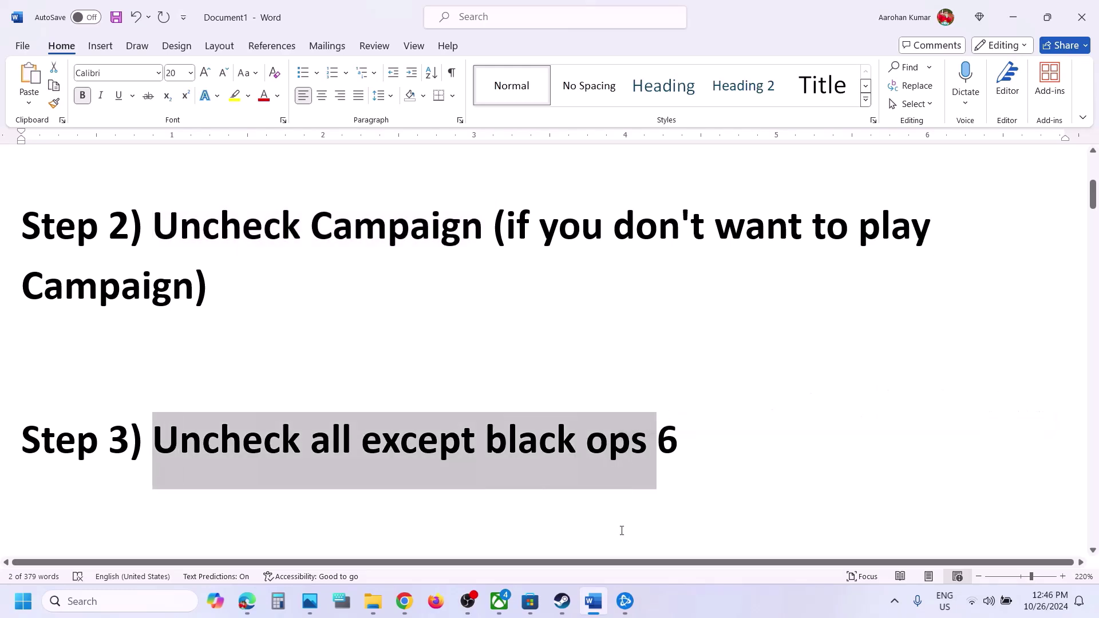
# Close the Call of Duty Installation dialog in Battle.net, and highlight "Change the language" in Step 4 of the Word document
pyautogui.click(625, 600)
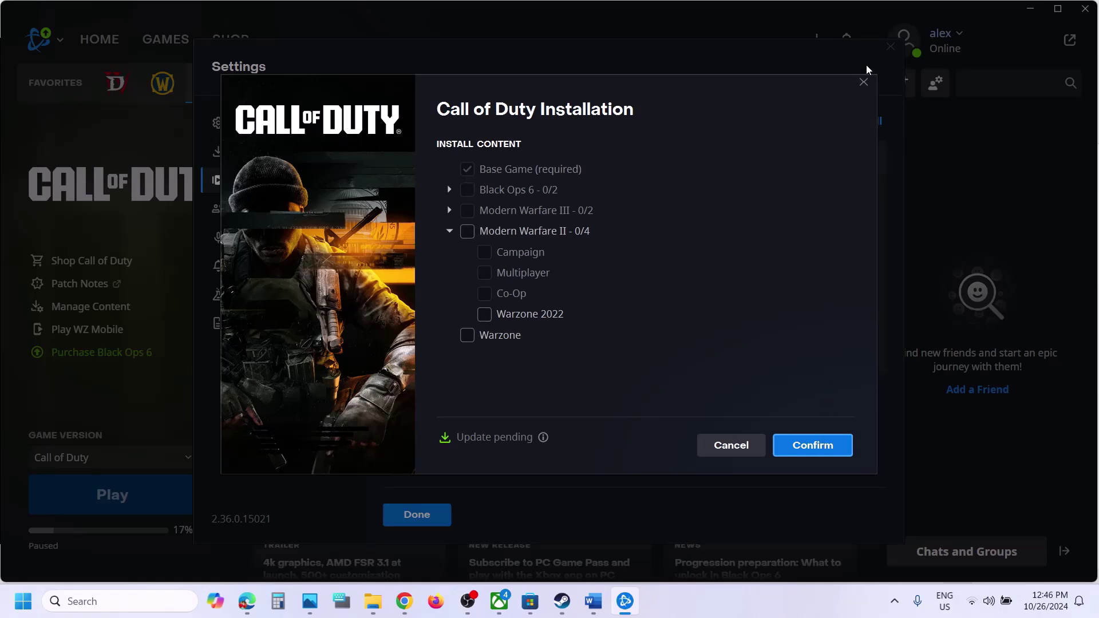
pyautogui.click(864, 82)
pyautogui.click(595, 602)
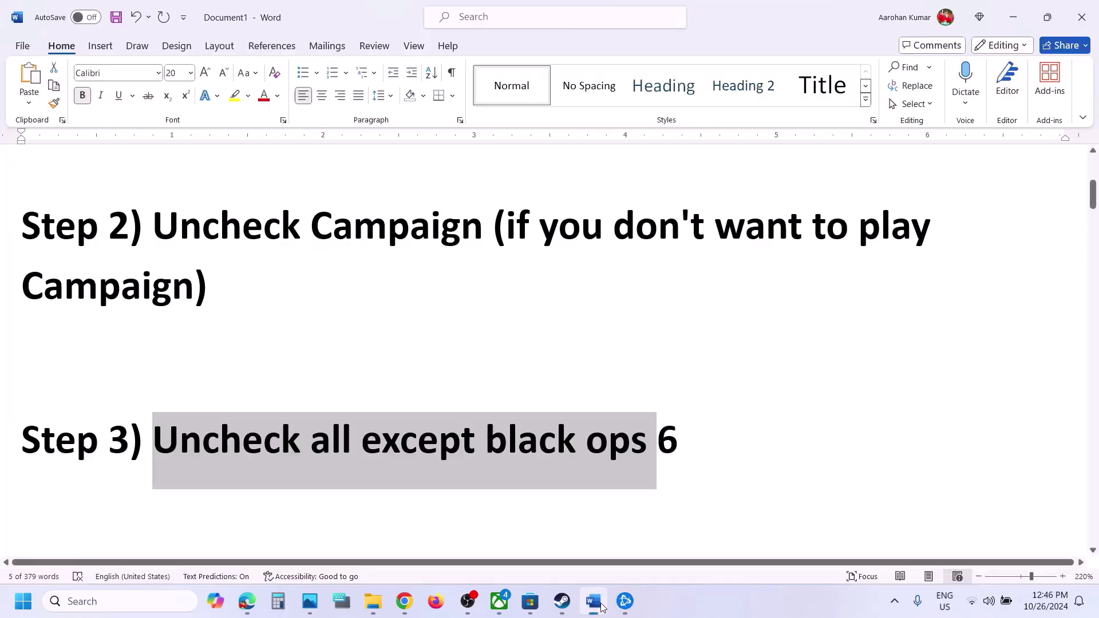
pyautogui.scroll(-4, 429, 338)
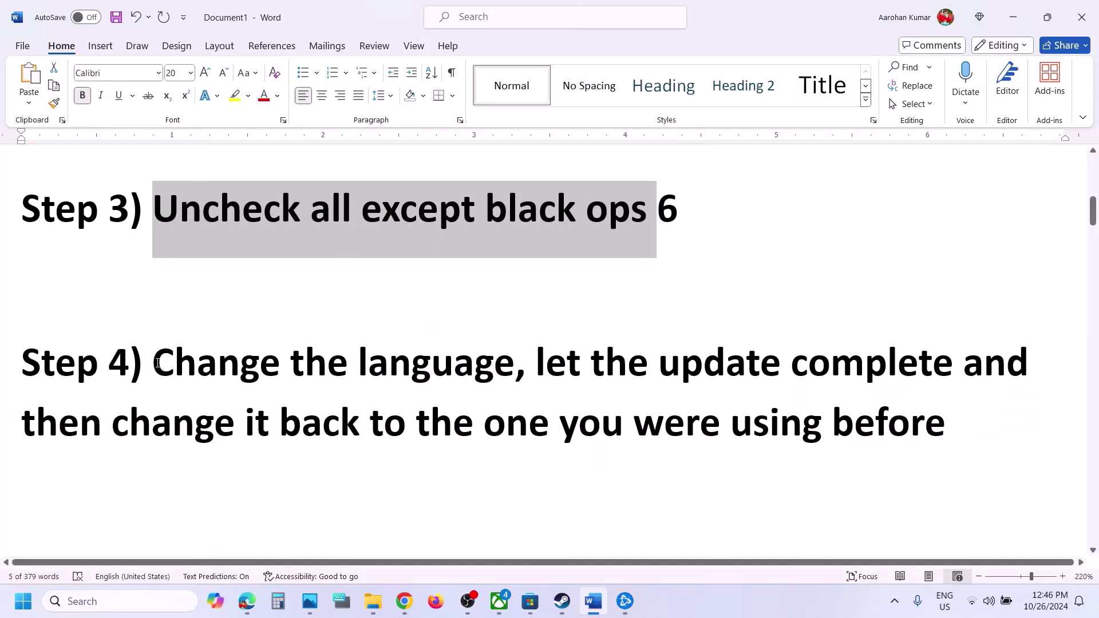
pyautogui.moveTo(158, 363); pyautogui.dragTo(516, 364)
# Switch to Steam and set Call of Duty's language to Deutsch (German) in its properties, closing the properties window
pyautogui.moveTo(561, 600)
pyautogui.click(567, 563)
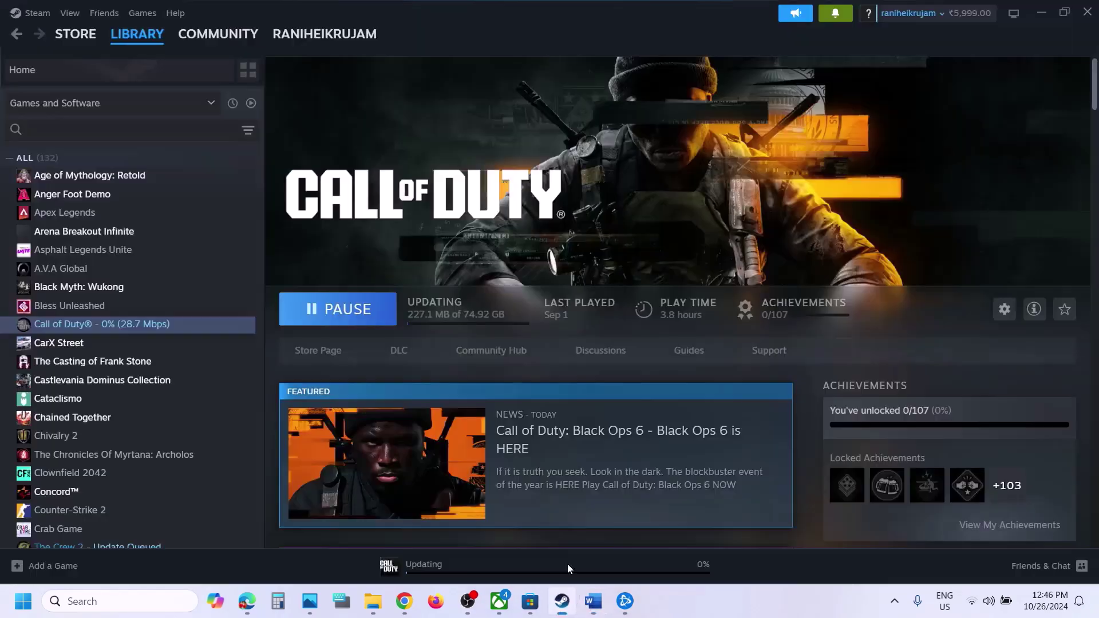
pyautogui.rightClick(138, 328)
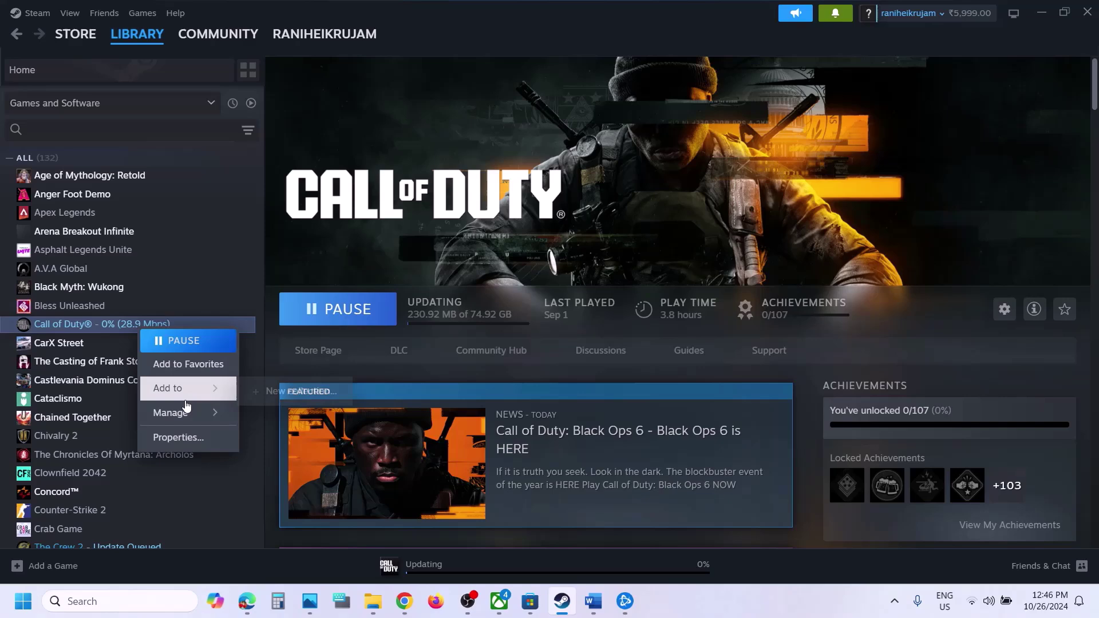
pyautogui.click(183, 441)
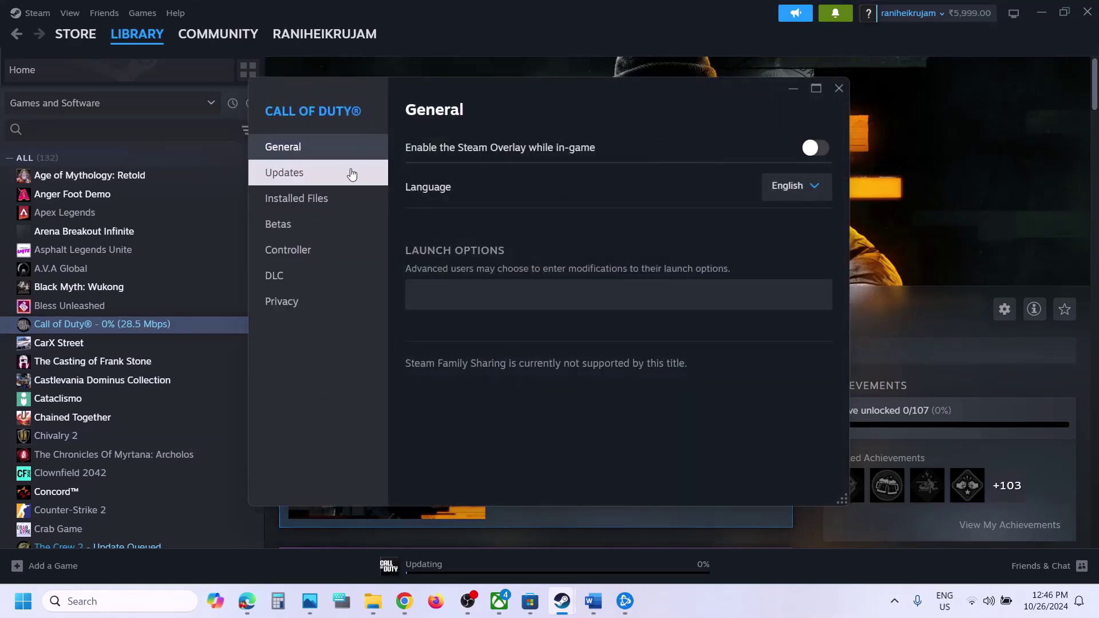
pyautogui.click(801, 184)
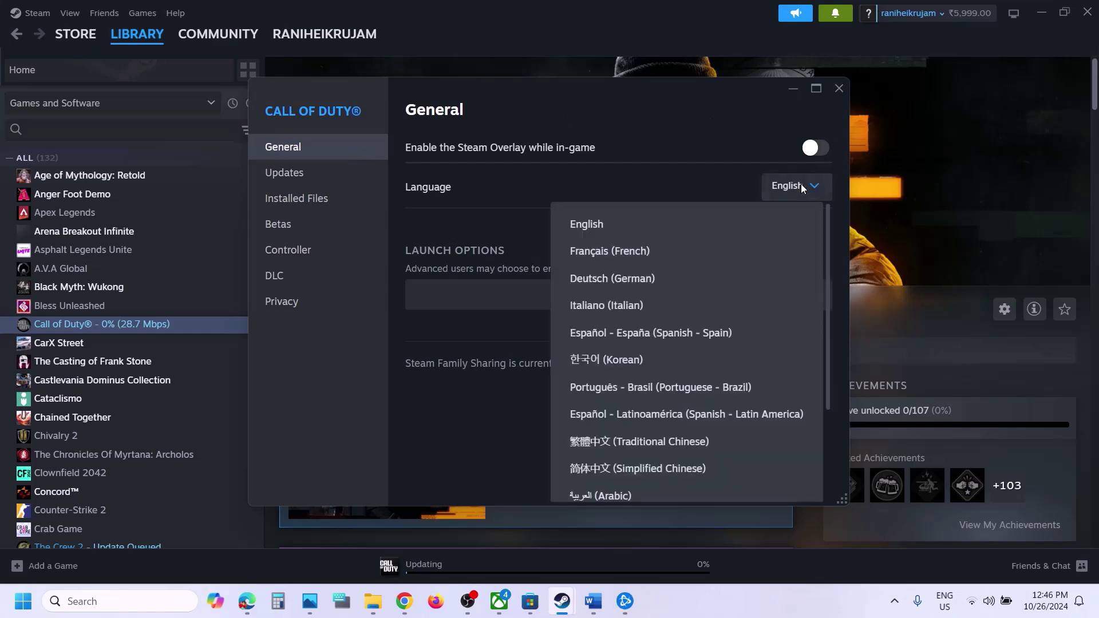
pyautogui.click(671, 284)
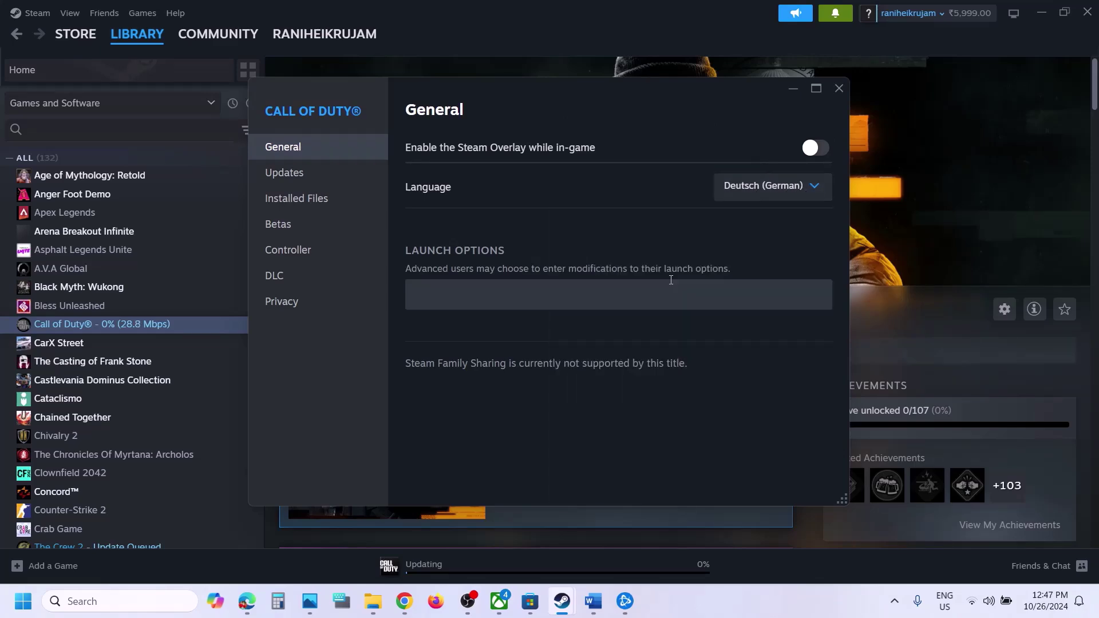
pyautogui.click(841, 92)
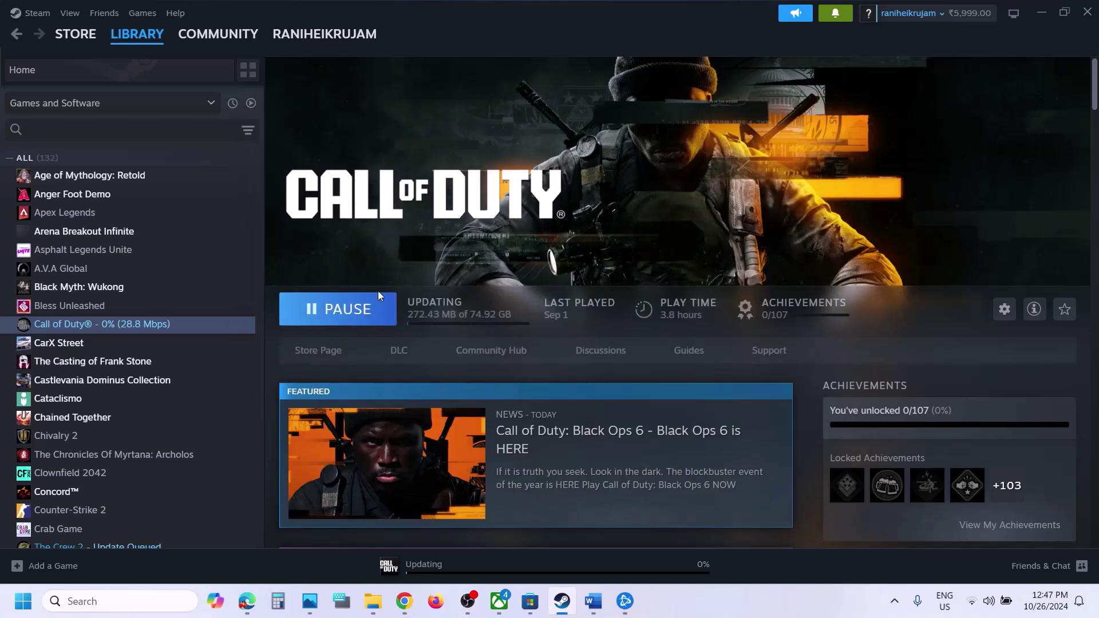
# Reopen Call of Duty's properties in Steam, set the language back to English, and close the window
pyautogui.rightClick(165, 328)
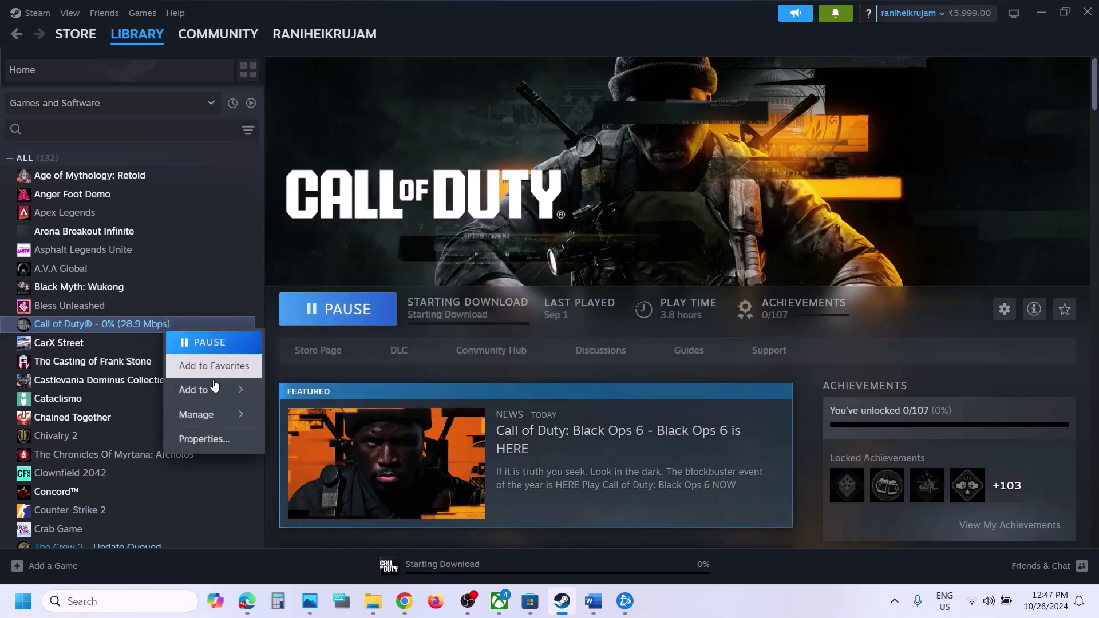
pyautogui.click(209, 440)
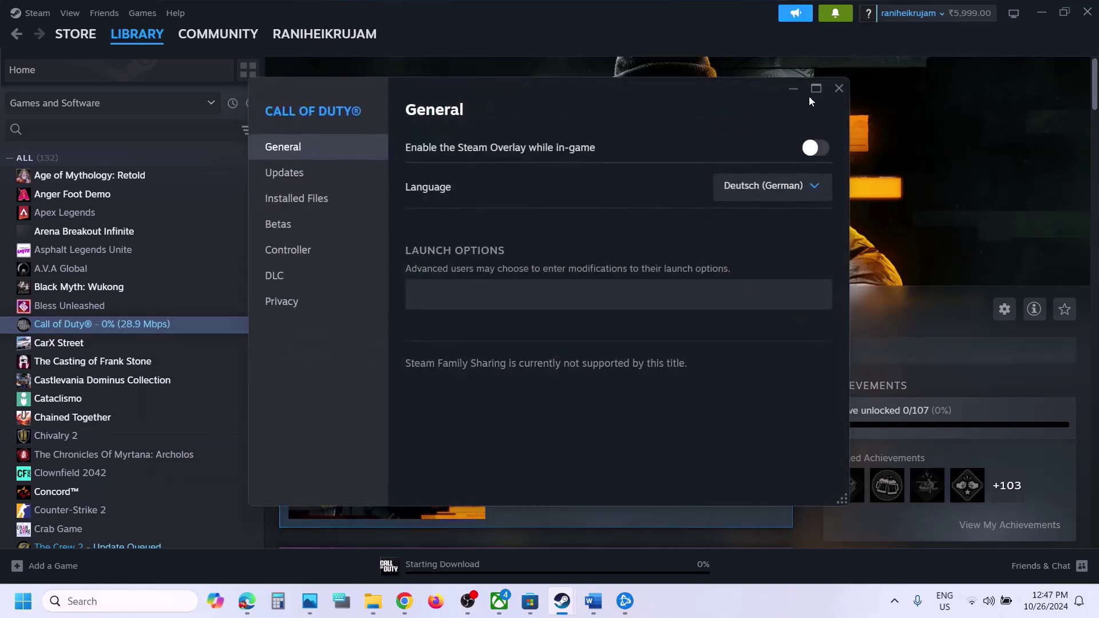
pyautogui.click(790, 185)
pyautogui.click(596, 231)
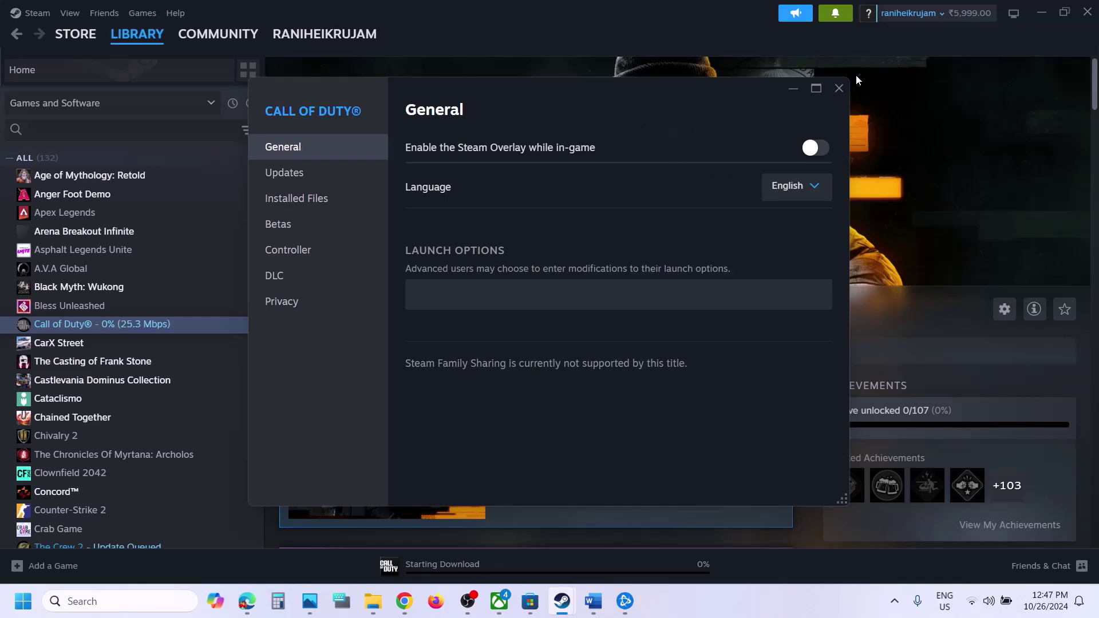
pyautogui.click(839, 88)
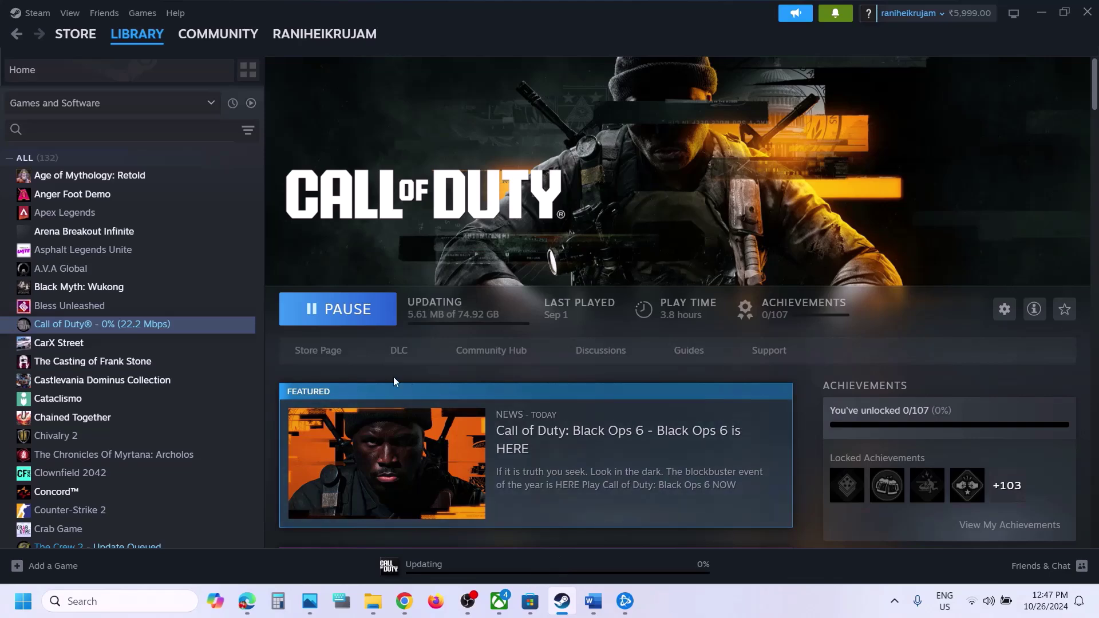
# Return to the Word document and highlight "Restart Steam/Battle.net as an administrator/restart PC" in Step 5
pyautogui.click(594, 601)
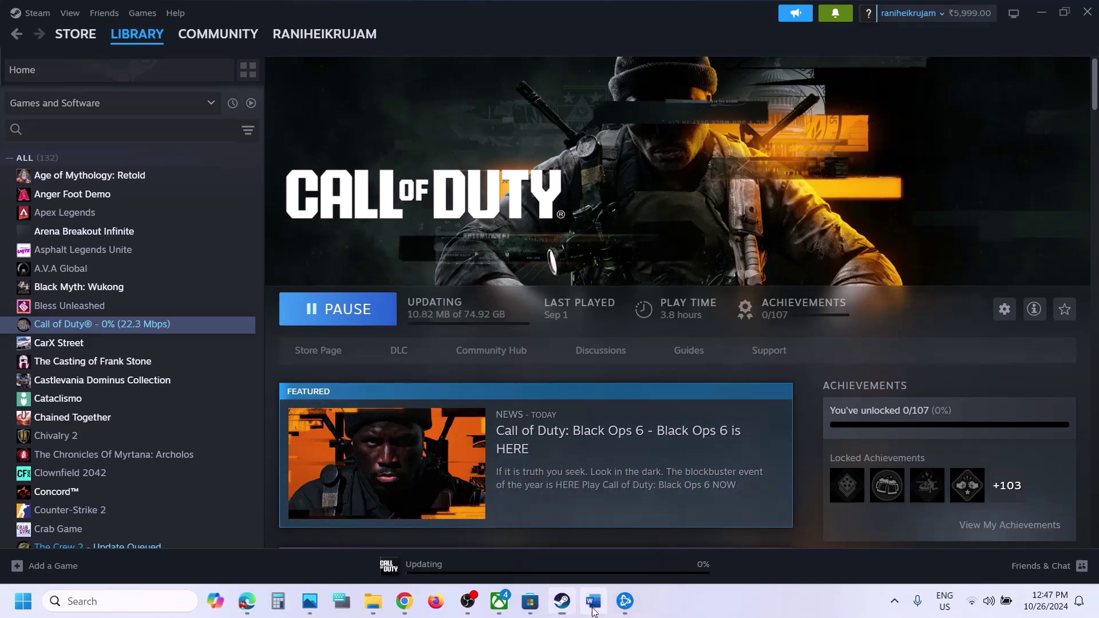
pyautogui.scroll(-4, 464, 382)
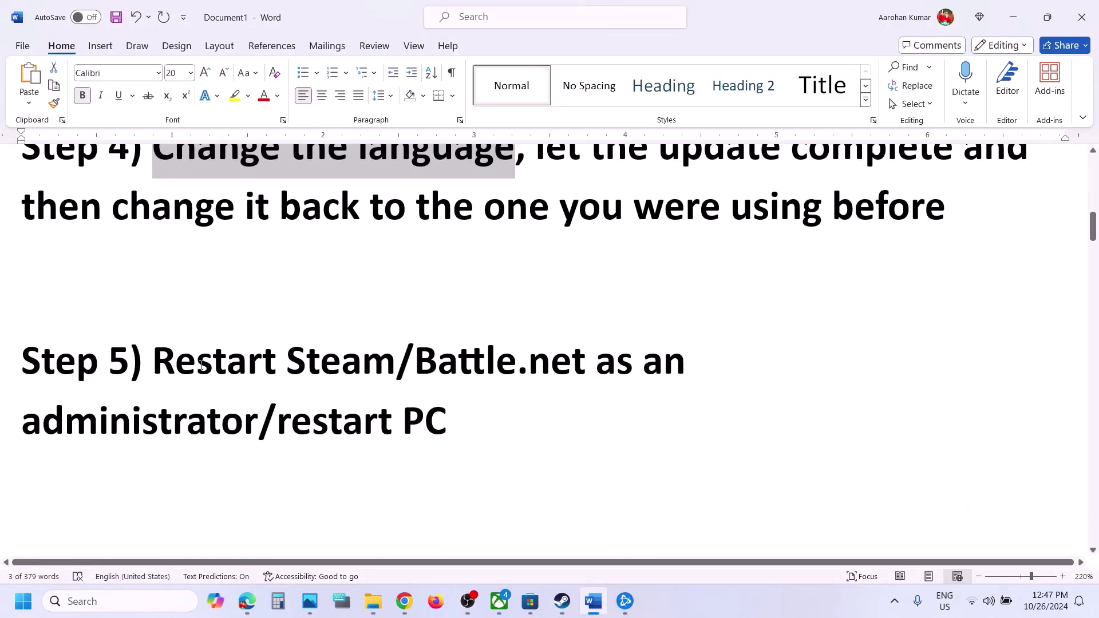
pyautogui.moveTo(186, 365); pyautogui.dragTo(417, 413)
# Bring up Steam's Exit option, and search Windows for "steam" to show its Run as administrator option
pyautogui.click(562, 600)
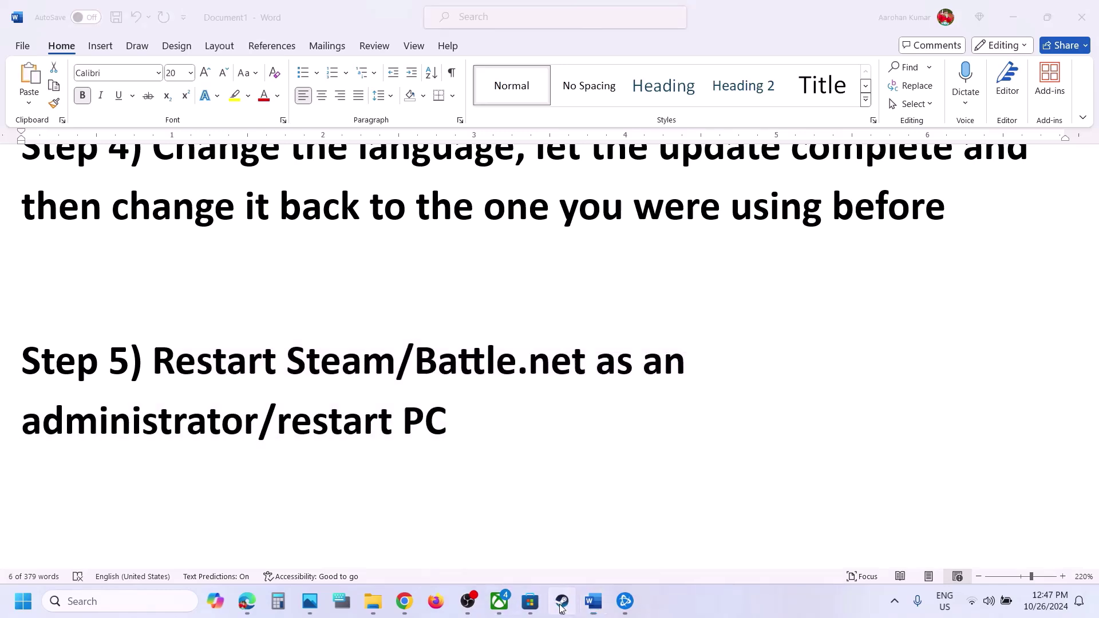
pyautogui.click(36, 12)
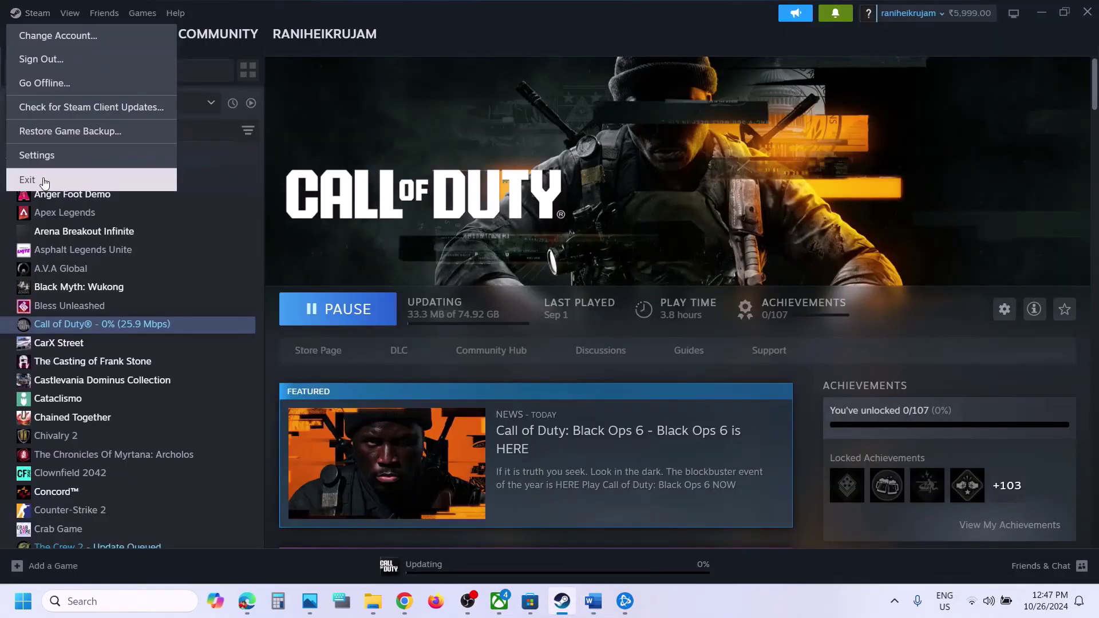
pyautogui.click(122, 599)
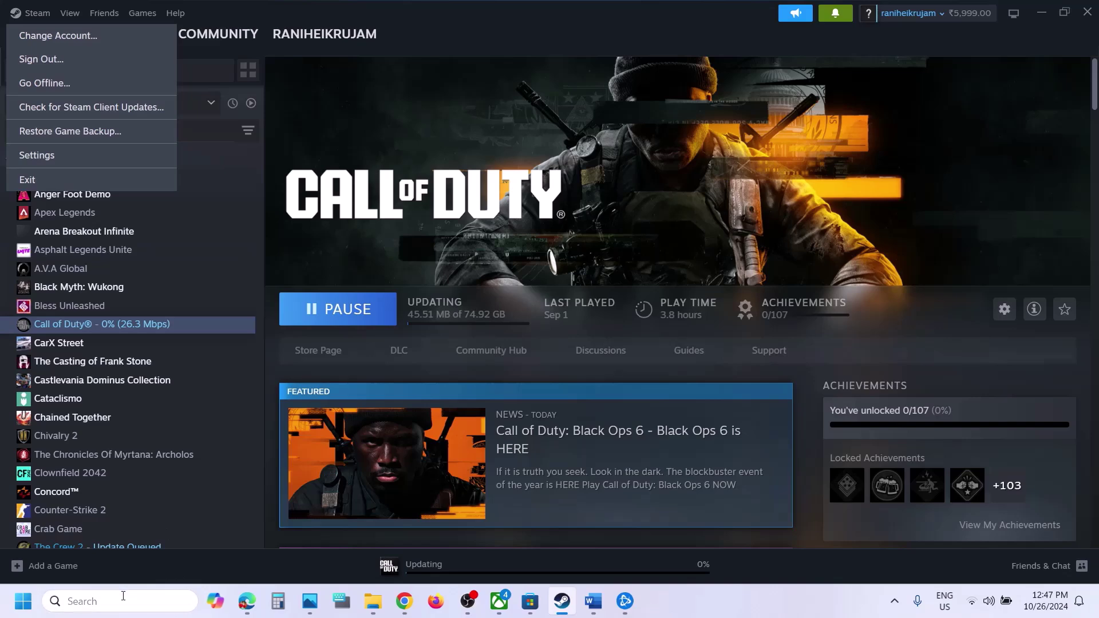
pyautogui.write('steam')
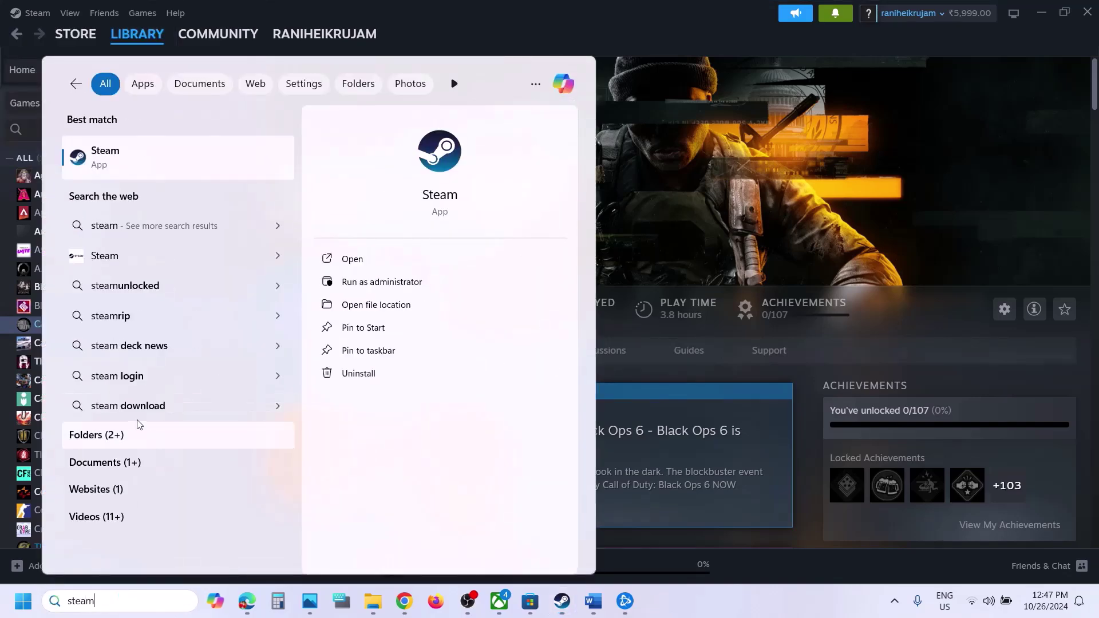
pyautogui.rightClick(152, 152)
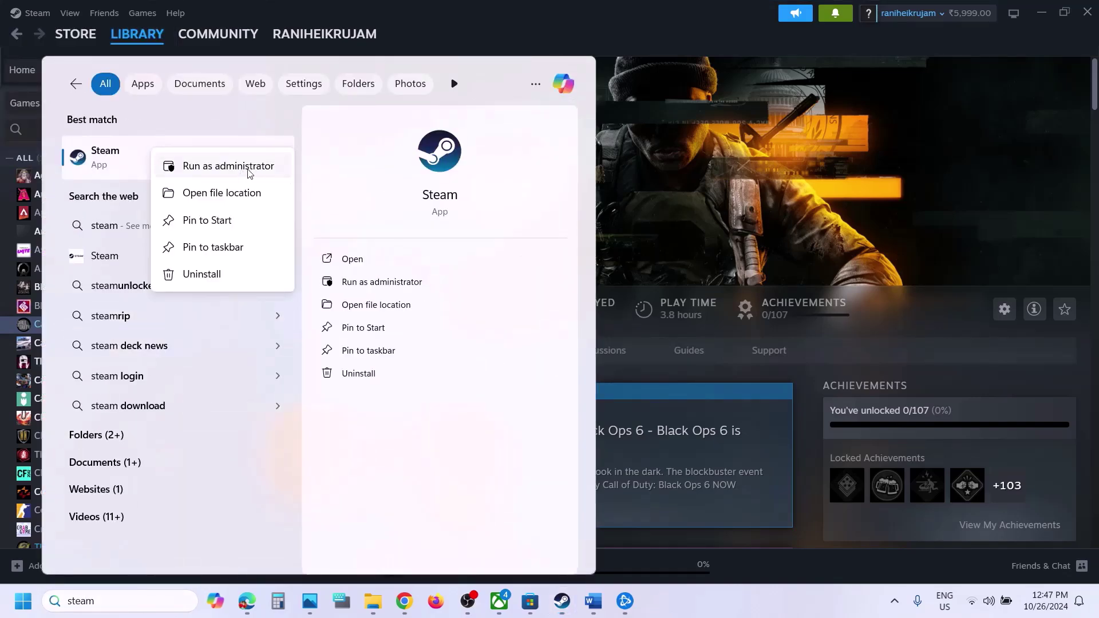
pyautogui.click(664, 188)
pyautogui.click(665, 187)
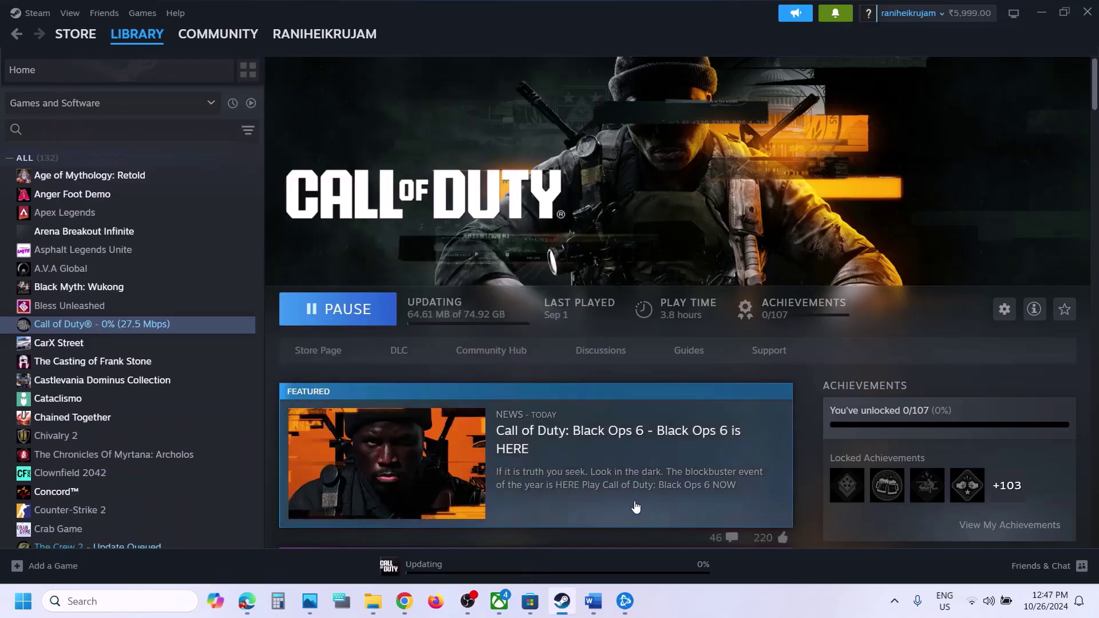
# Close the settings in Battle.net, show its Exit option, and find Battle.net's Run as administrator option through Windows search
pyautogui.hotkey('alt', 'Tab')
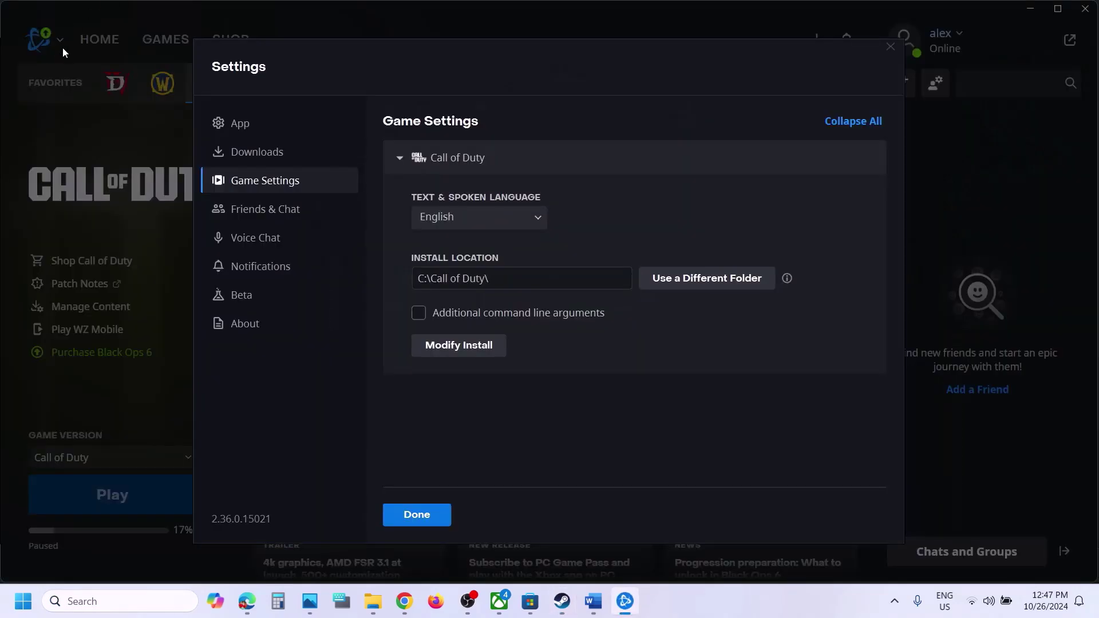
pyautogui.click(894, 53)
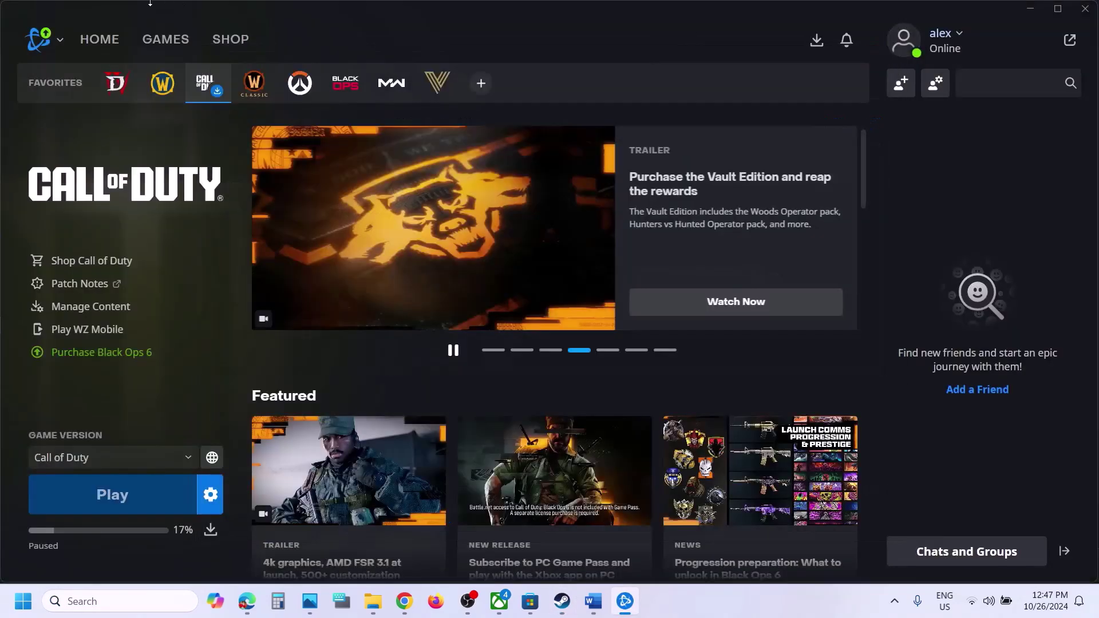
pyautogui.click(60, 40)
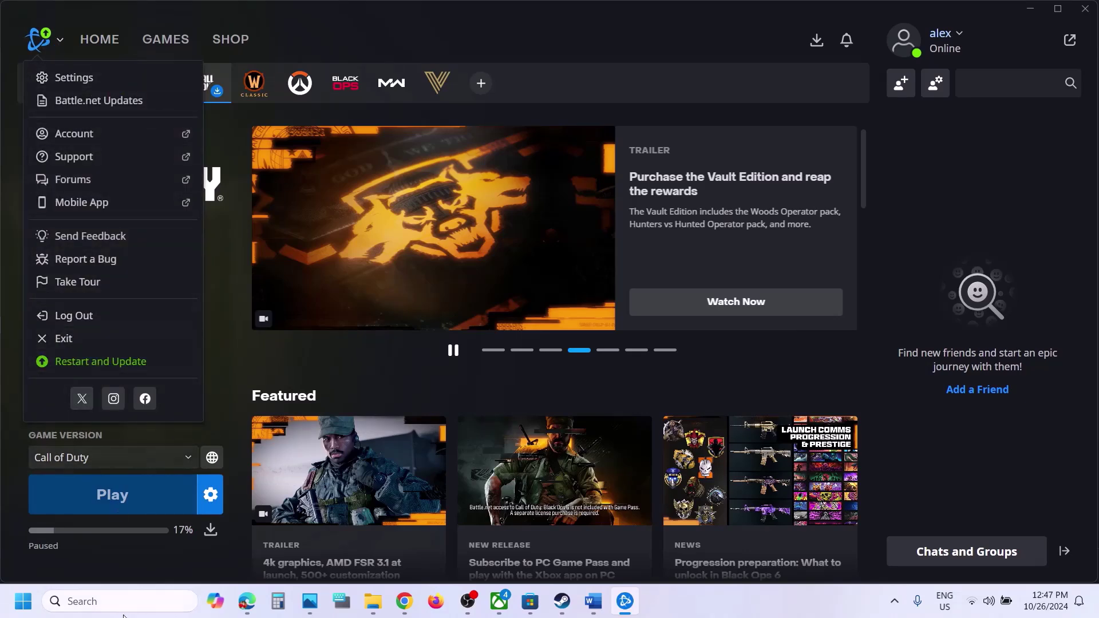
pyautogui.click(112, 598)
pyautogui.write('batt')
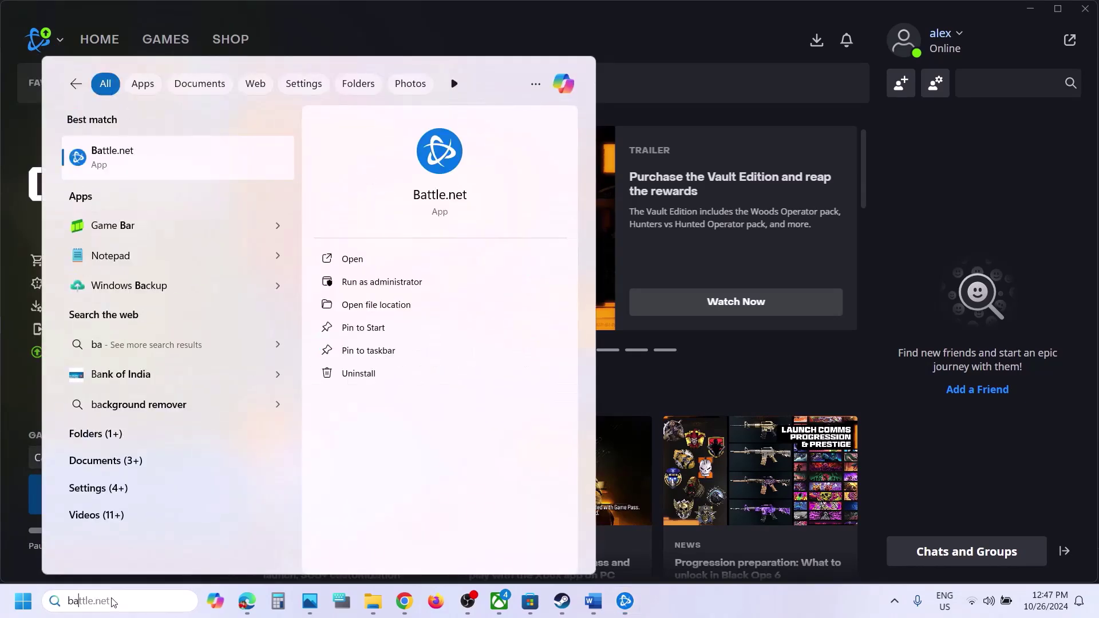
pyautogui.rightClick(131, 158)
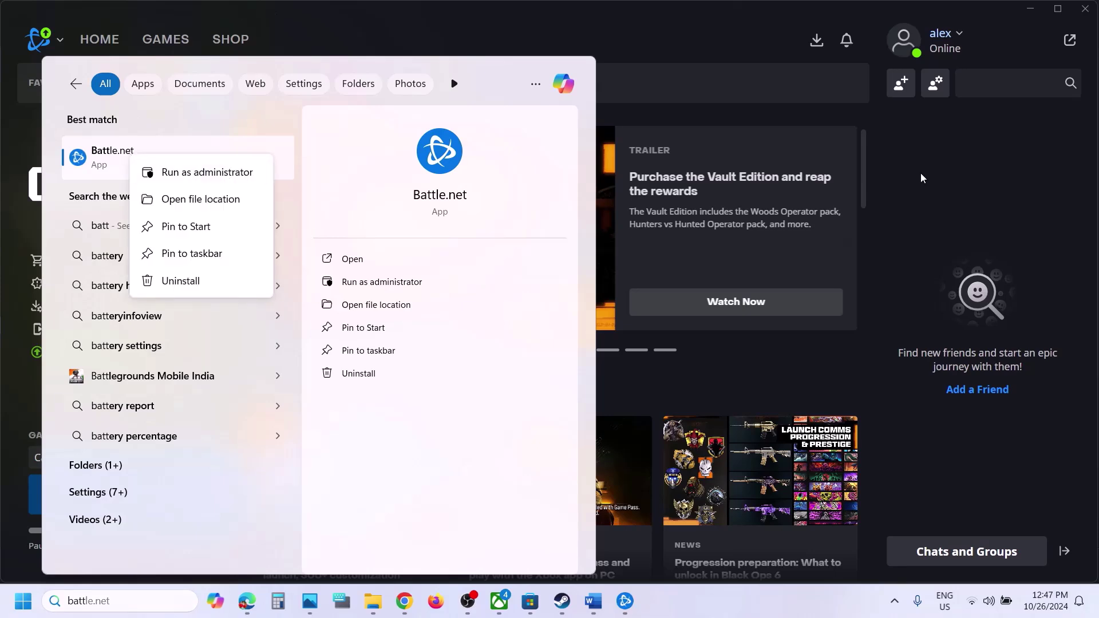
pyautogui.click(227, 178)
# Go back to the Word document and highlight "Uncheck compatibility from Steam and game exe file- close steam first" in Step 6
pyautogui.click(592, 602)
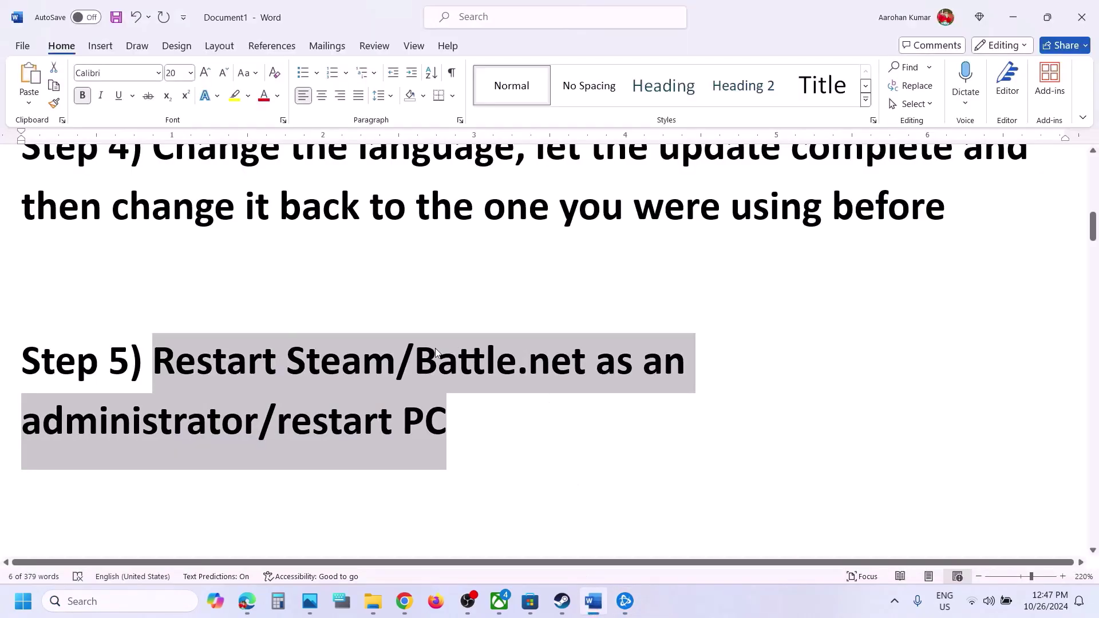
pyautogui.scroll(-3, 435, 351)
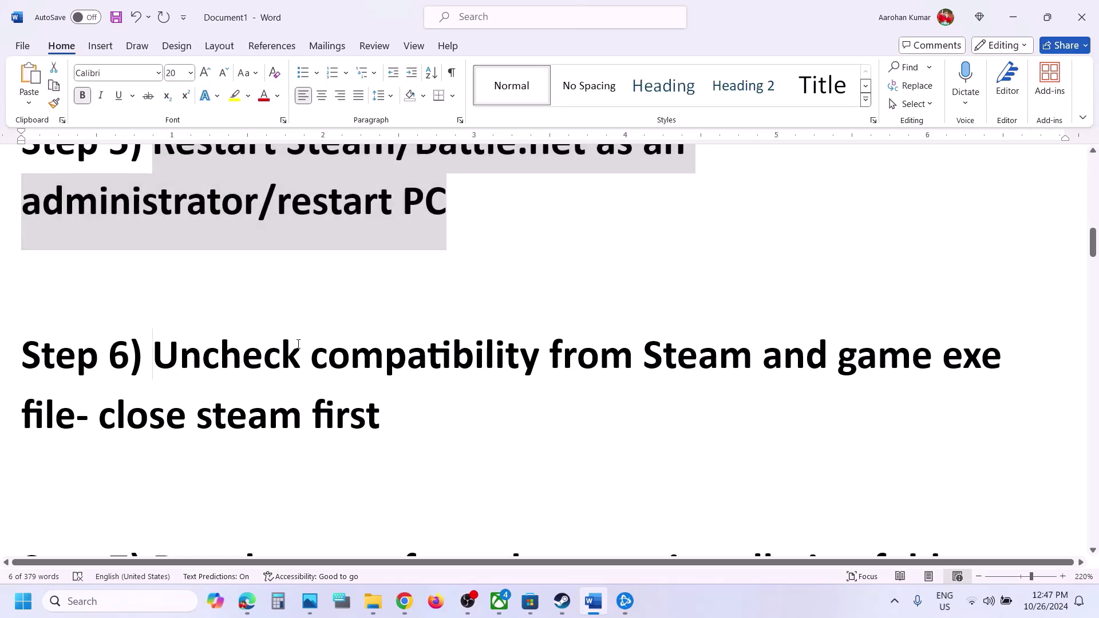
pyautogui.moveTo(298, 344); pyautogui.dragTo(674, 402)
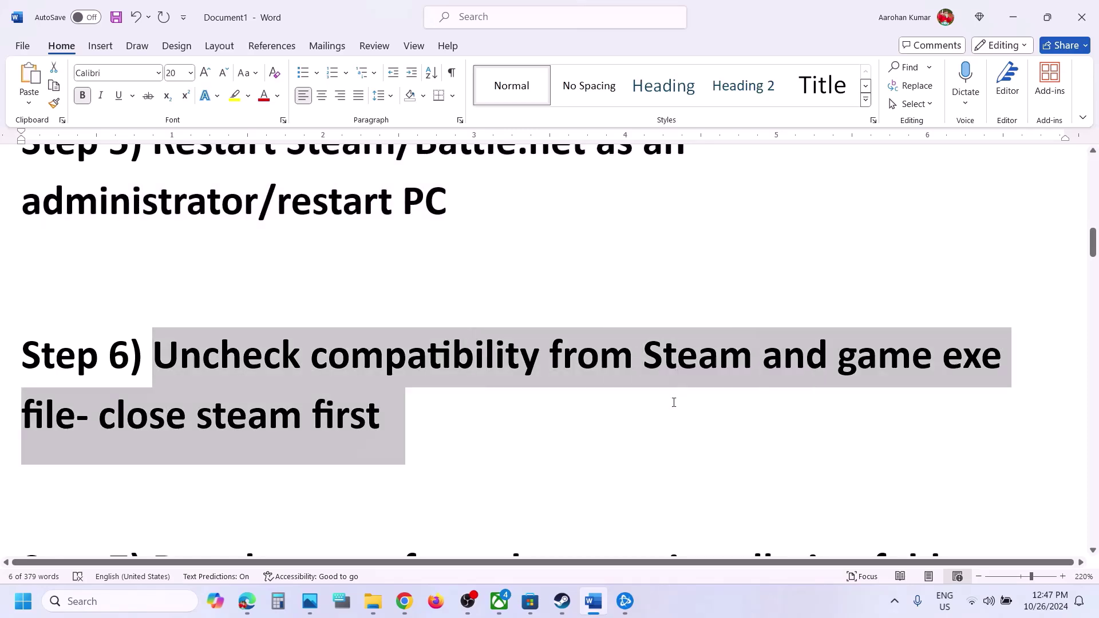
# Search Windows for "steam", and switch to Steam to bring up its Exit option
pyautogui.click(119, 606)
pyautogui.write('steam')
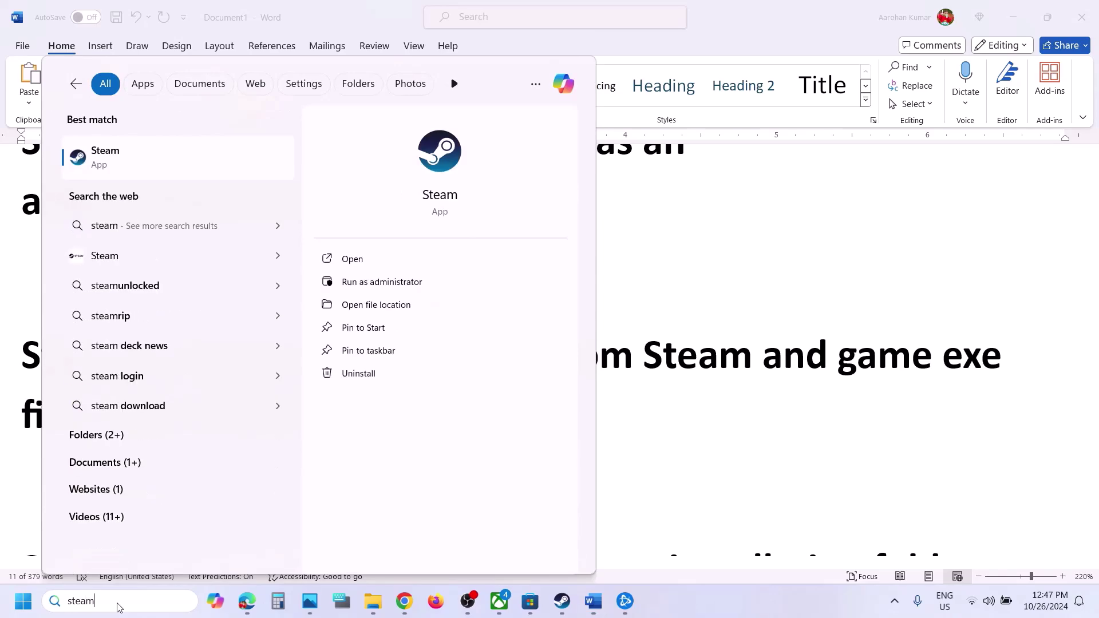
pyautogui.click(571, 602)
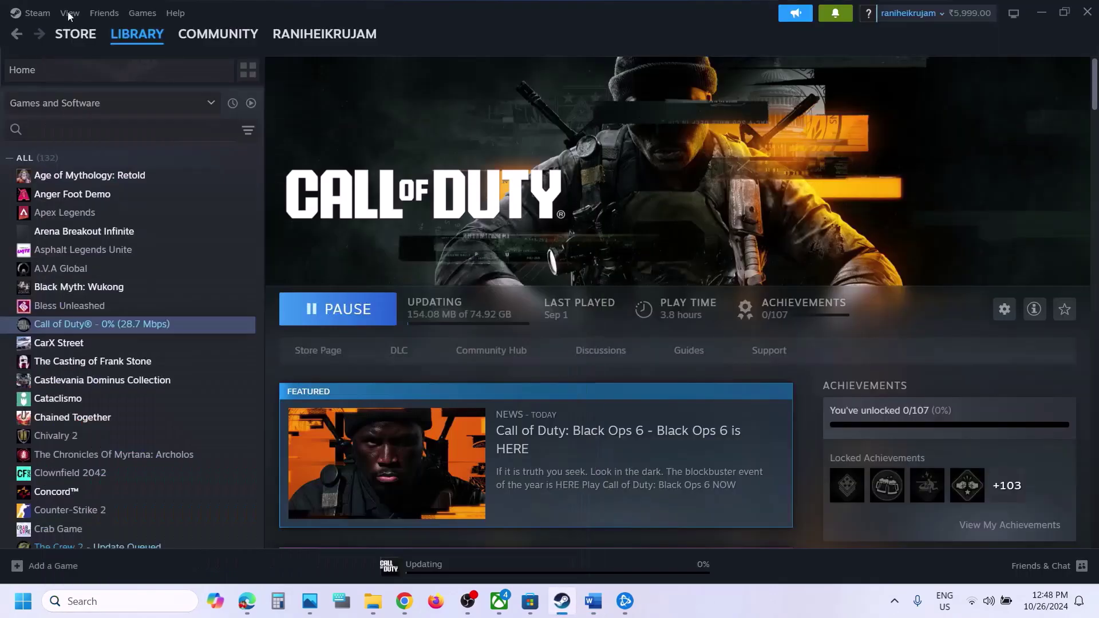
pyautogui.click(35, 14)
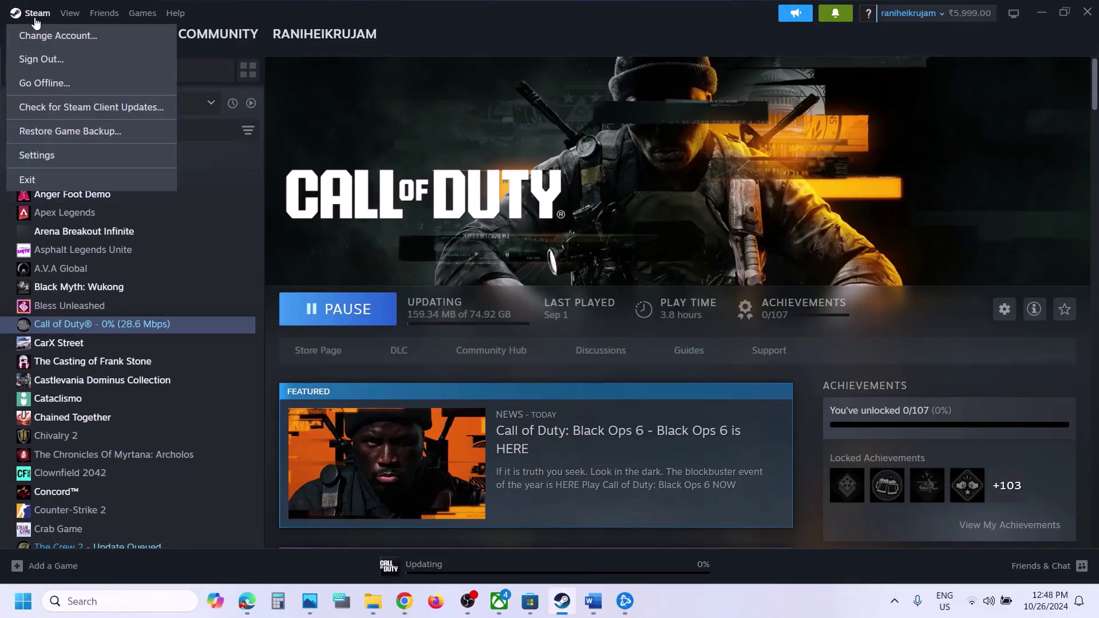
pyautogui.click(35, 14)
pyautogui.click(35, 13)
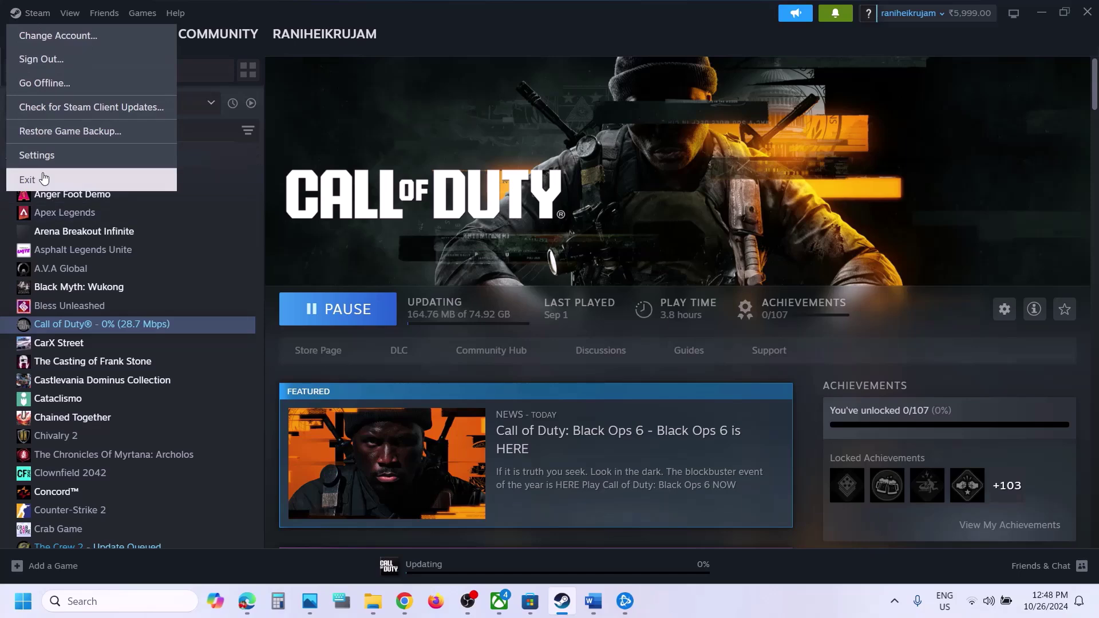
# Search Windows for "steam" and follow its shortcut's file location to the steam application in Program Files (x86)
pyautogui.click(129, 600)
pyautogui.write('steam')
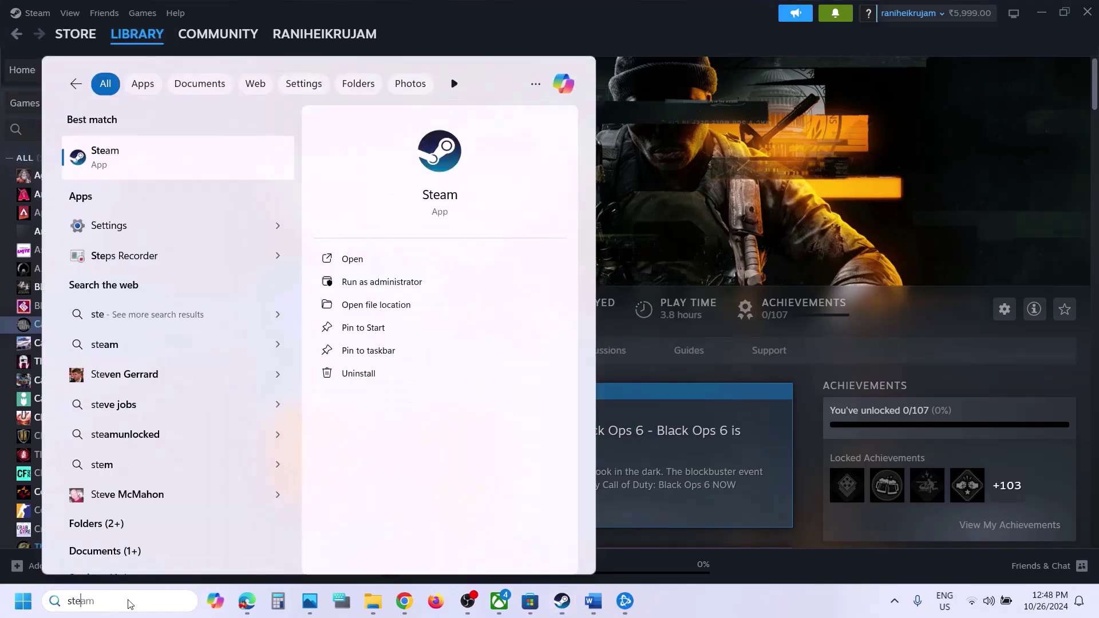
pyautogui.rightClick(151, 151)
pyautogui.click(240, 193)
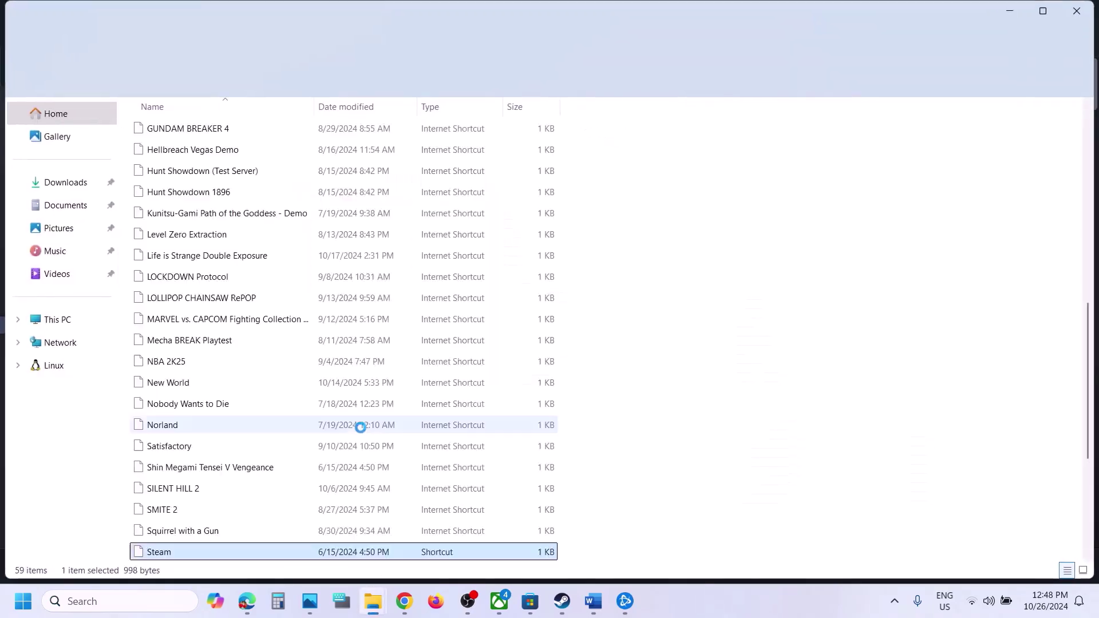
pyautogui.rightClick(198, 553)
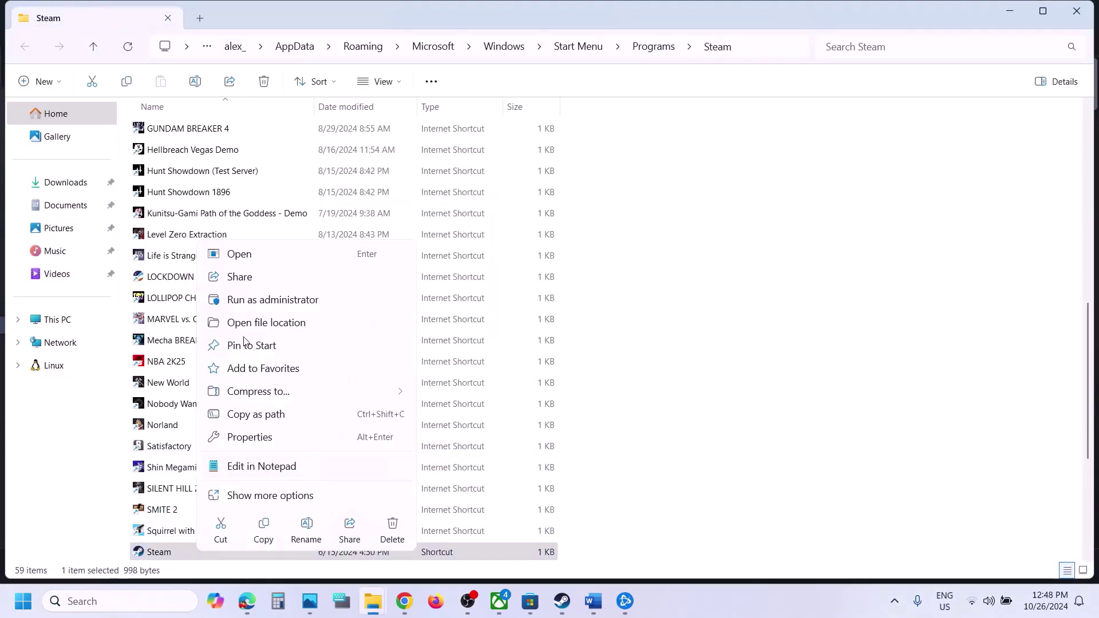
pyautogui.click(267, 321)
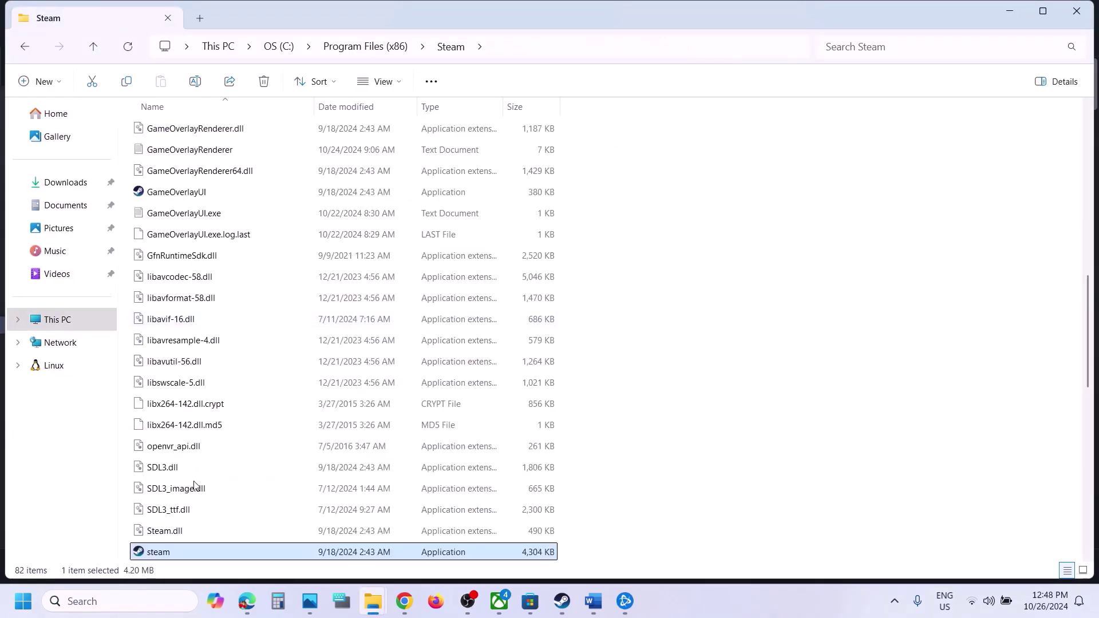
# Open the steam application's compatibility properties and confirm them with every compatibility option unchecked
pyautogui.rightClick(162, 552)
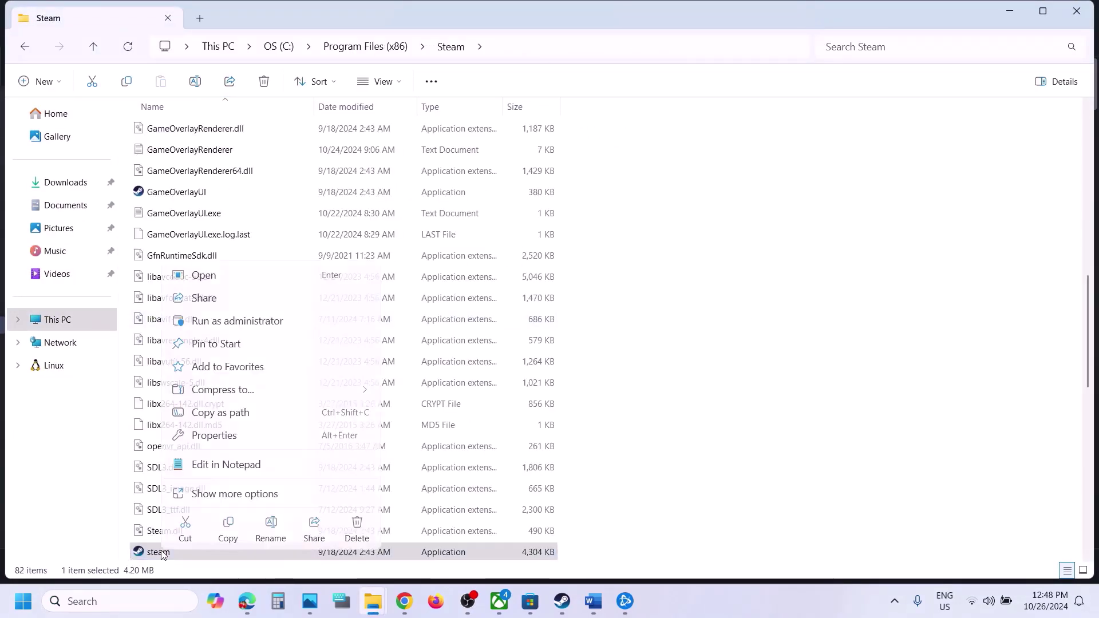
pyautogui.click(239, 436)
pyautogui.click(318, 224)
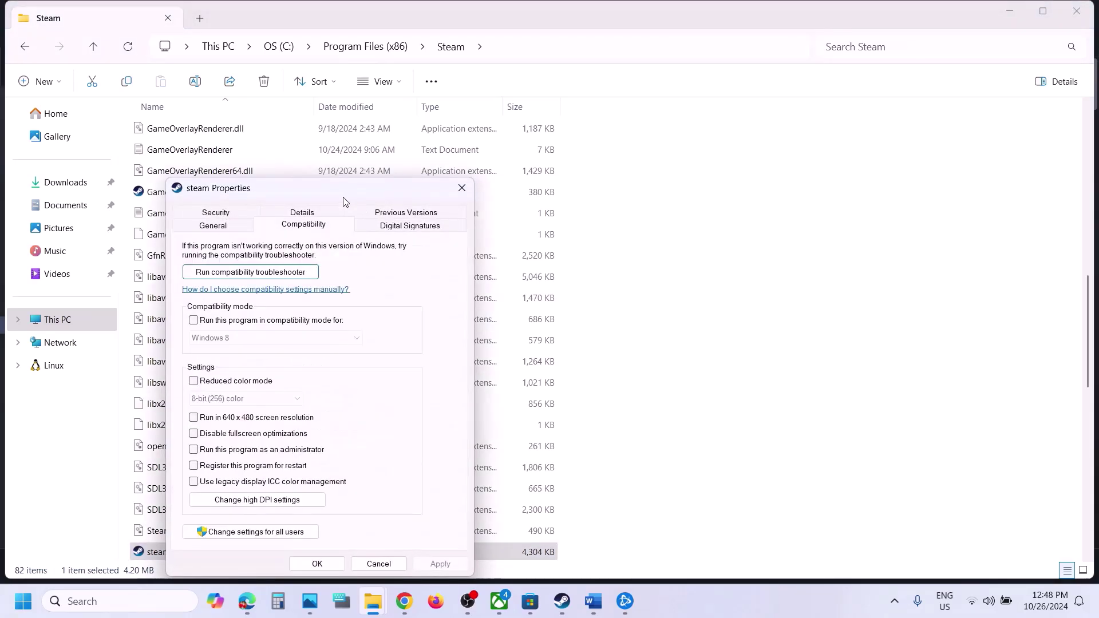
pyautogui.moveTo(361, 176); pyautogui.dragTo(428, 75)
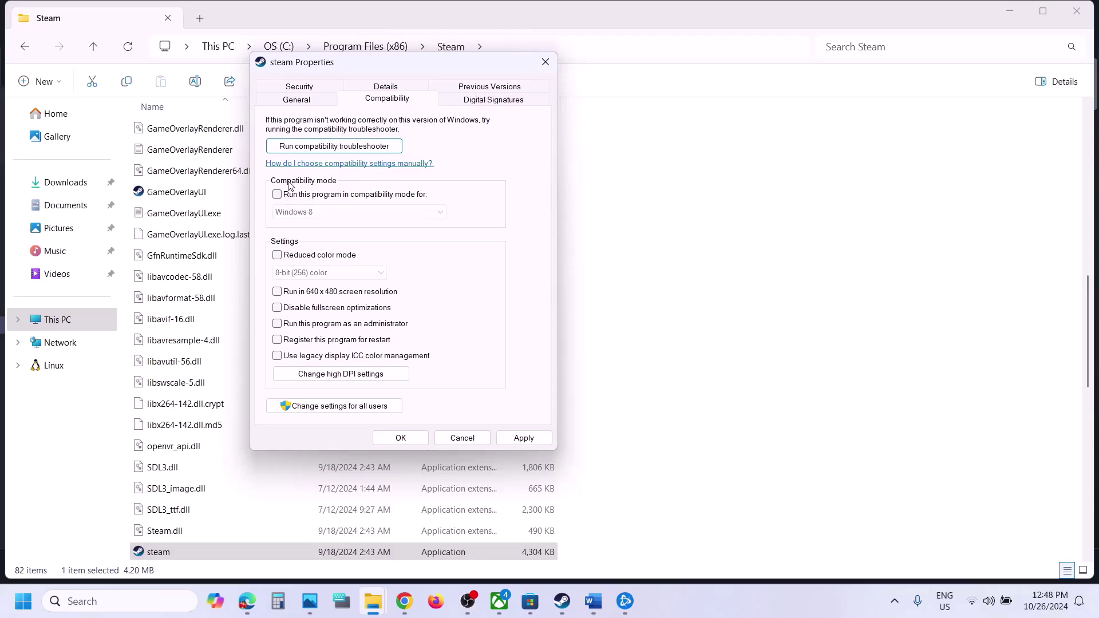
pyautogui.click(400, 438)
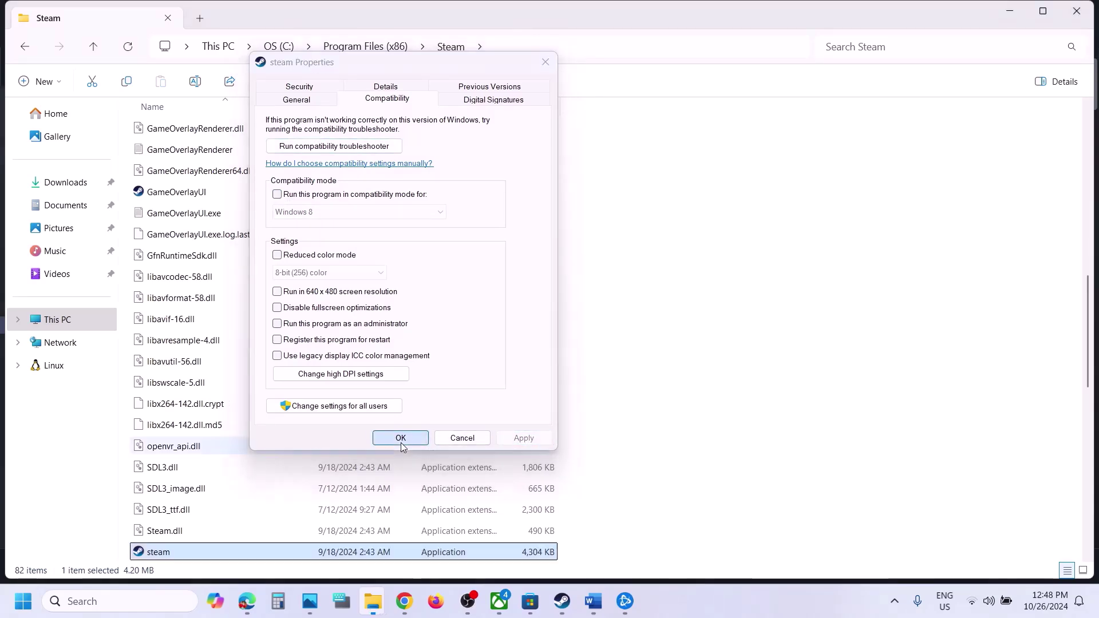
# Switch to Steam and browse the local files of Call of Duty from the library
pyautogui.click(564, 607)
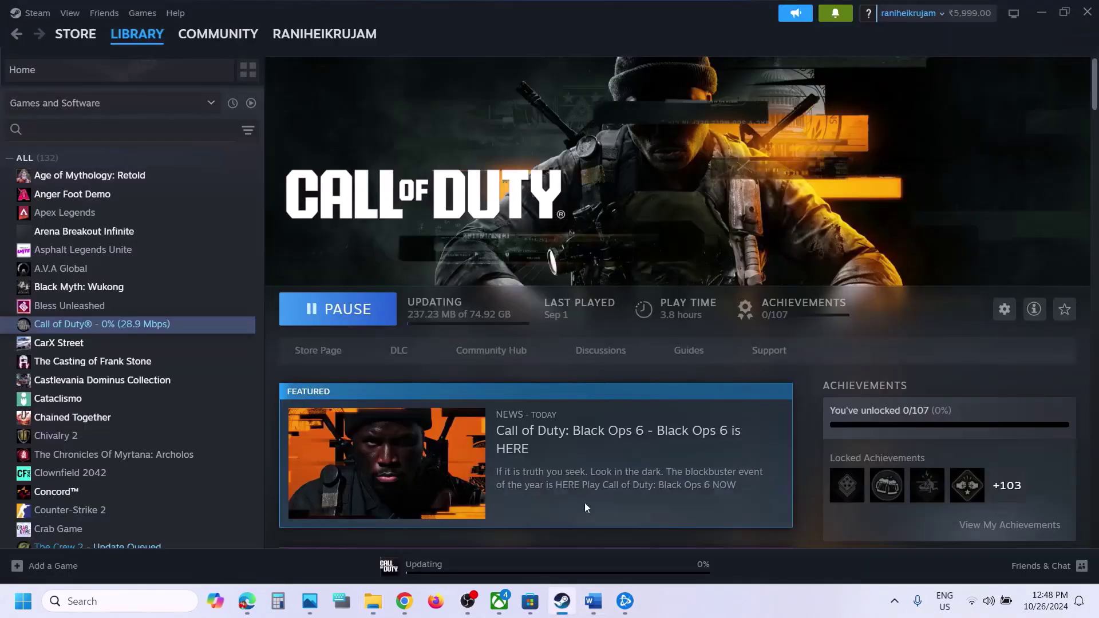
pyautogui.rightClick(151, 324)
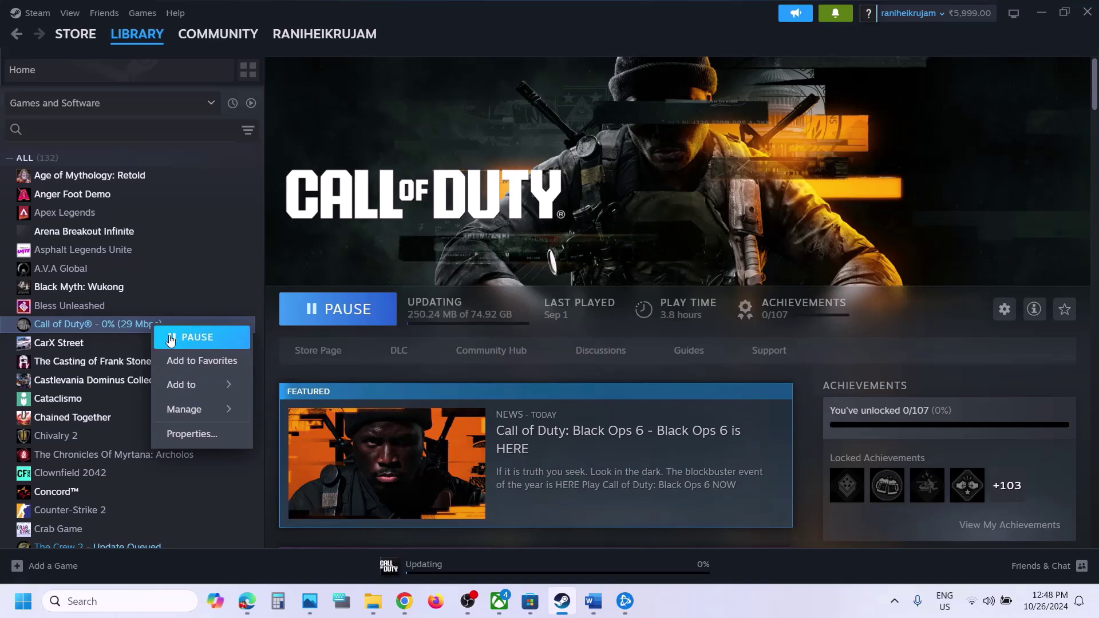
pyautogui.moveTo(211, 409)
pyautogui.click(338, 433)
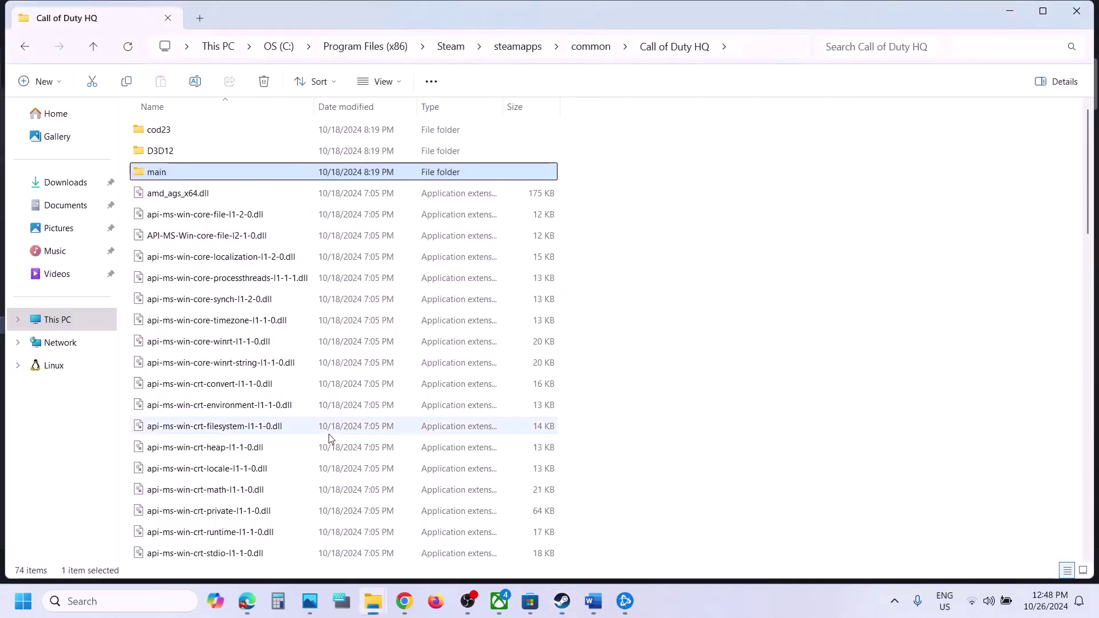
# Look through the Call of Duty HQ folder for the game's executable, including the files whose names start with "cod"
pyautogui.scroll(-10, 314, 323)
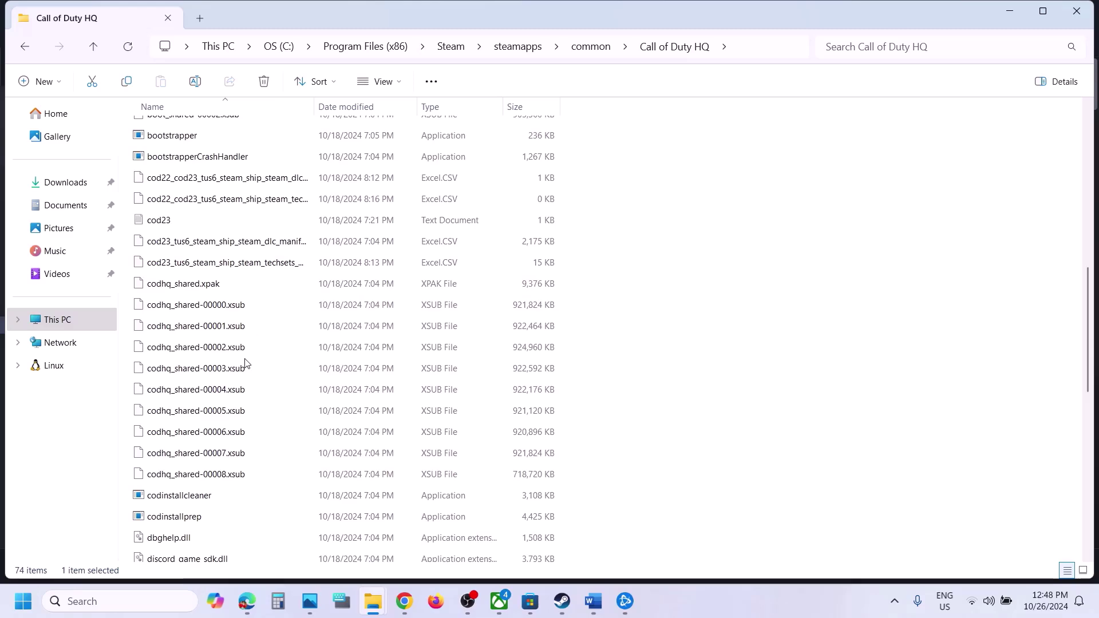
pyautogui.scroll(-2, 245, 363)
pyautogui.scroll(3, 245, 363)
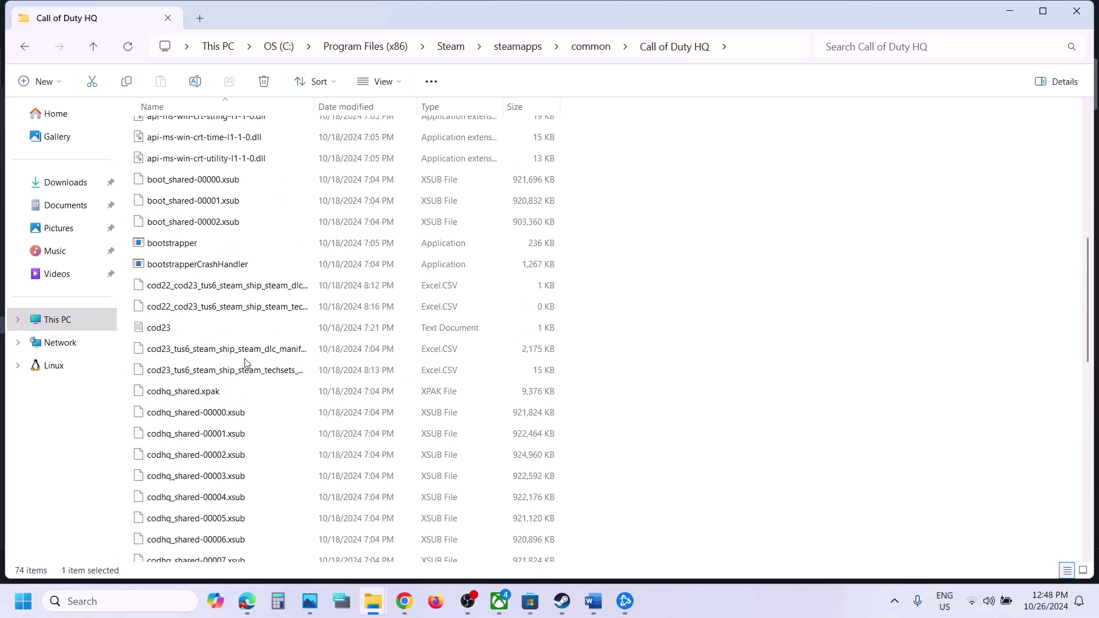
pyautogui.scroll(3, 245, 362)
pyautogui.scroll(-9, 245, 363)
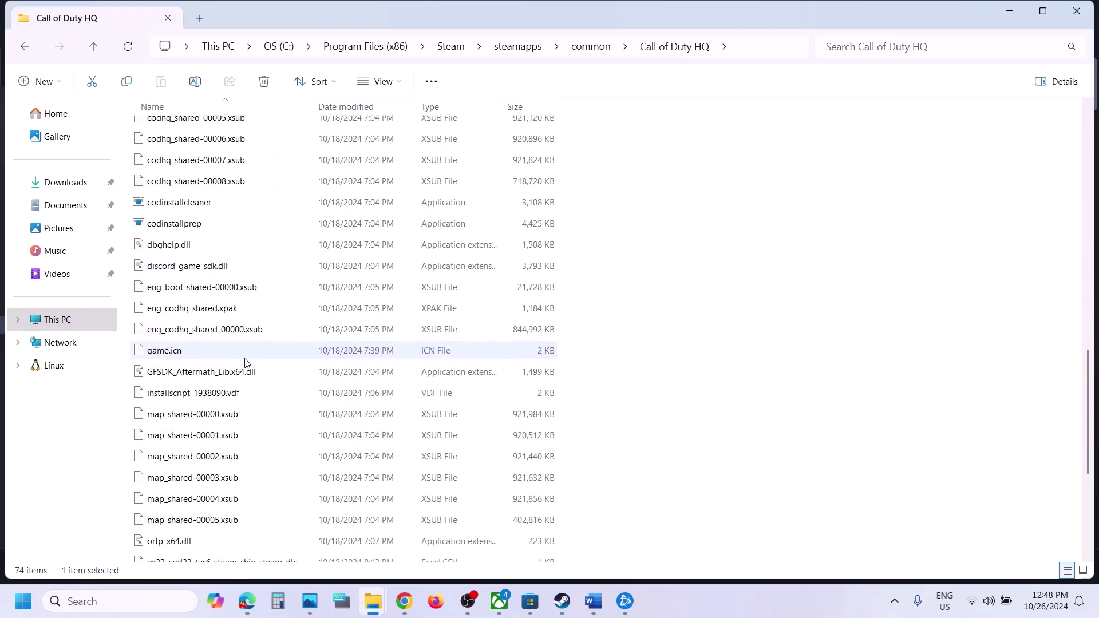
pyautogui.scroll(-3, 245, 363)
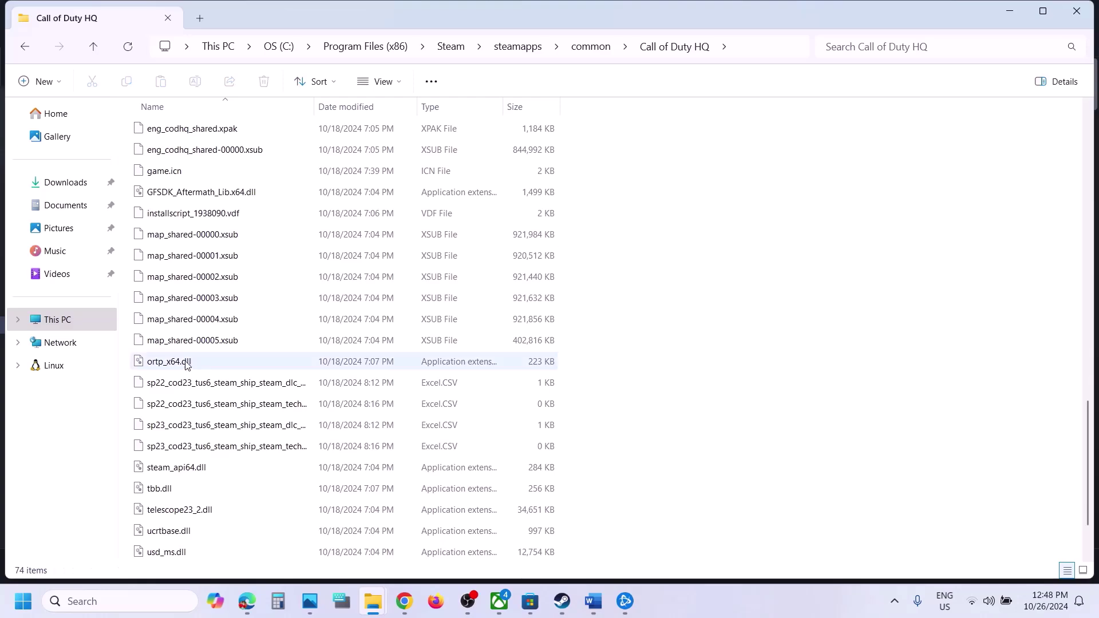
pyautogui.click(186, 364)
pyautogui.write('cod22')
pyautogui.press('Down')
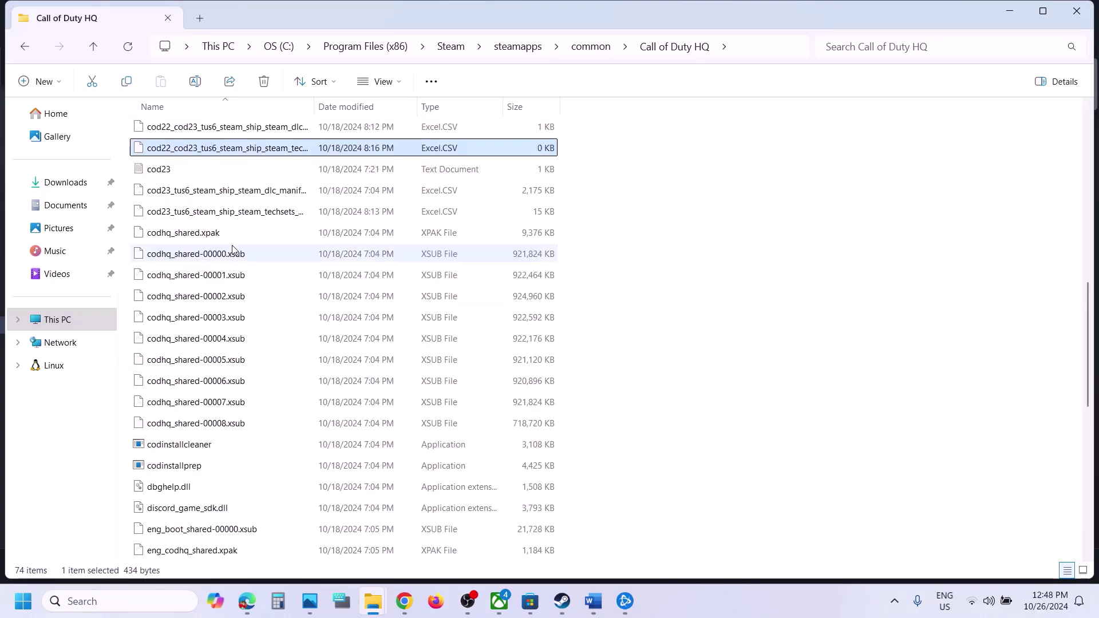
pyautogui.press('Down')
pyautogui.press('Down')
pyautogui.press('Down')
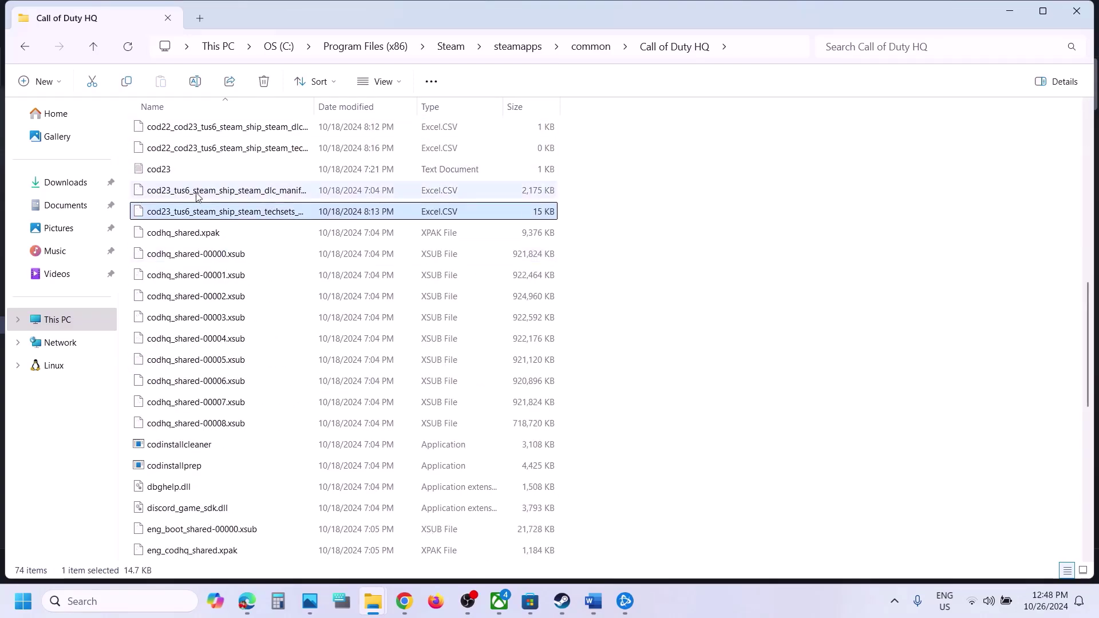
pyautogui.press('Down')
pyautogui.press('Down')
pyautogui.press('Down')
pyautogui.press('Down')
pyautogui.scroll(-2, 200, 395)
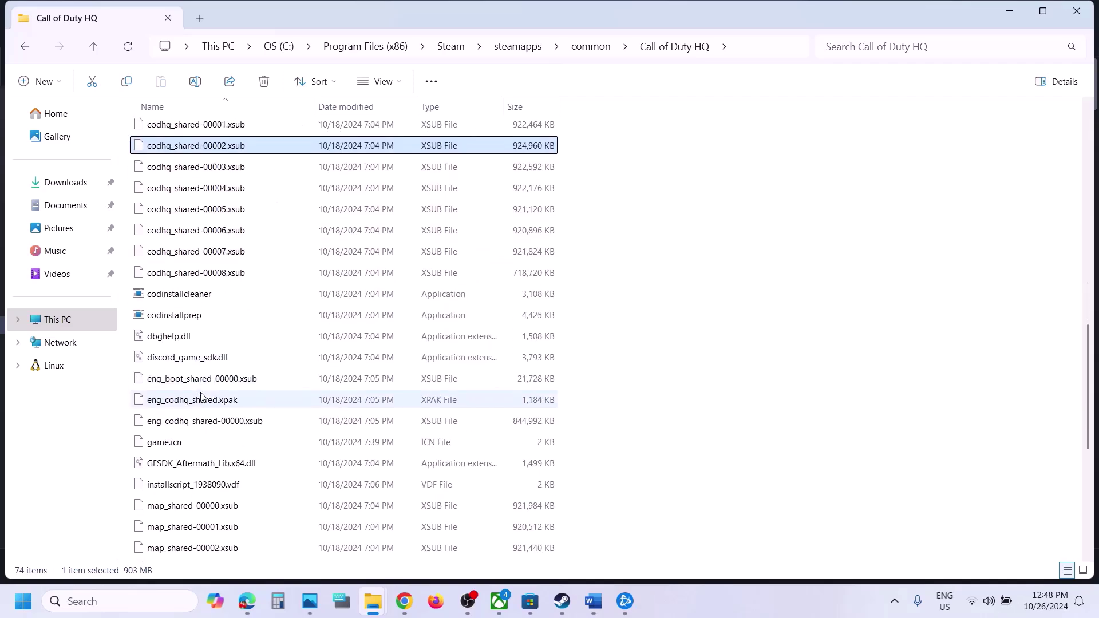
pyautogui.scroll(-5, 200, 395)
pyautogui.scroll(-1, 245, 426)
pyautogui.scroll(9, 247, 424)
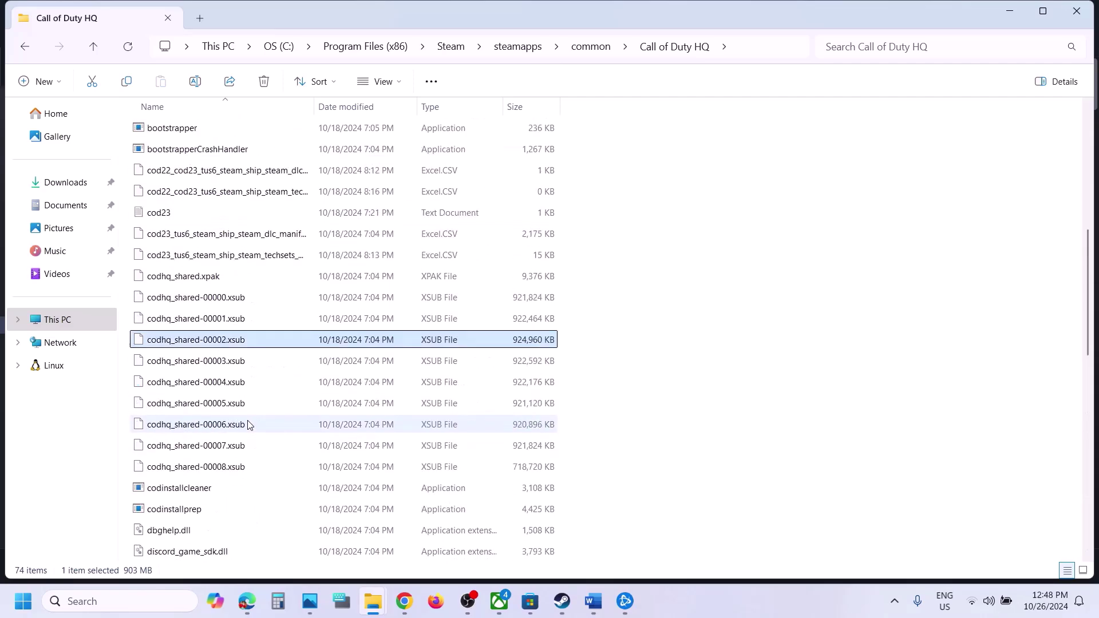
pyautogui.scroll(9, 248, 424)
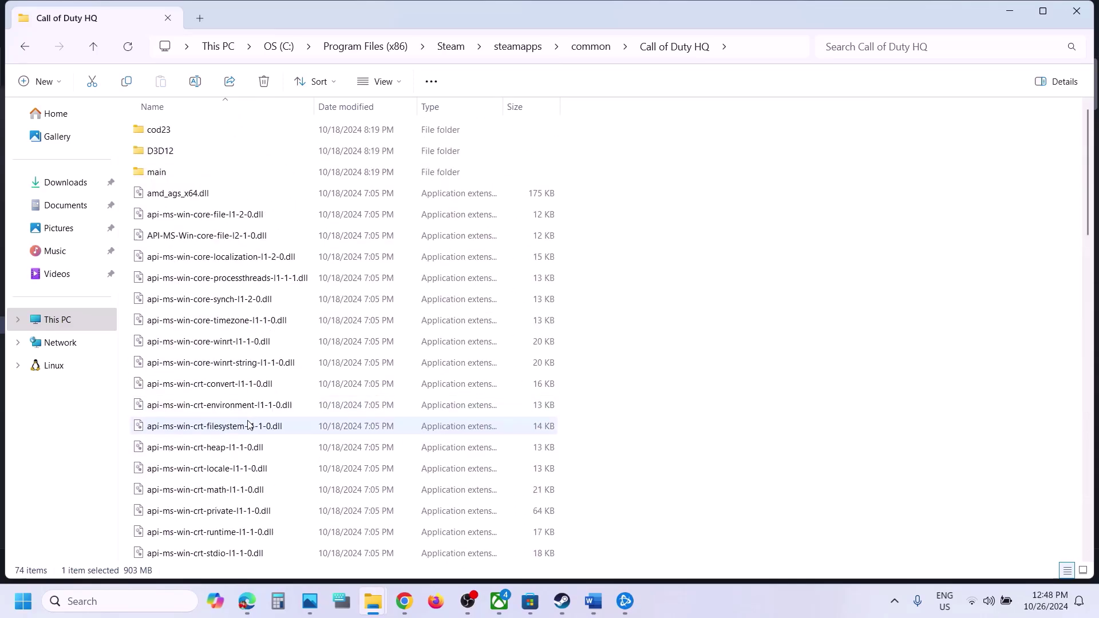
# Check the cod23 and main subfolders for the game's executable and return to the Call of Duty HQ folder
pyautogui.doubleClick(169, 135)
pyautogui.scroll(-15, 239, 483)
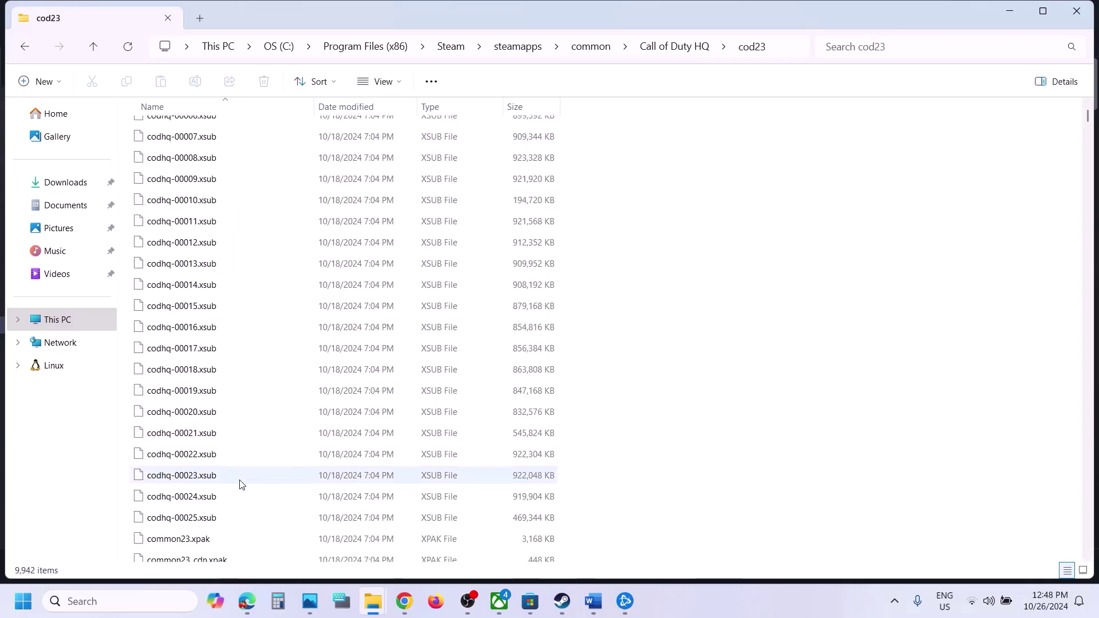
pyautogui.click(92, 47)
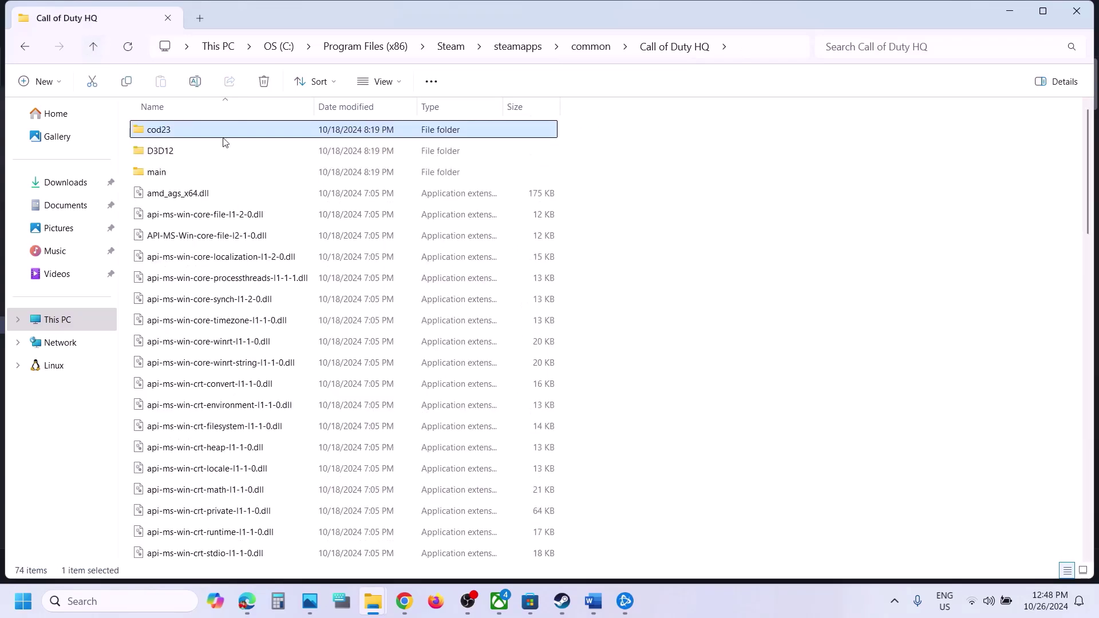
pyautogui.doubleClick(185, 174)
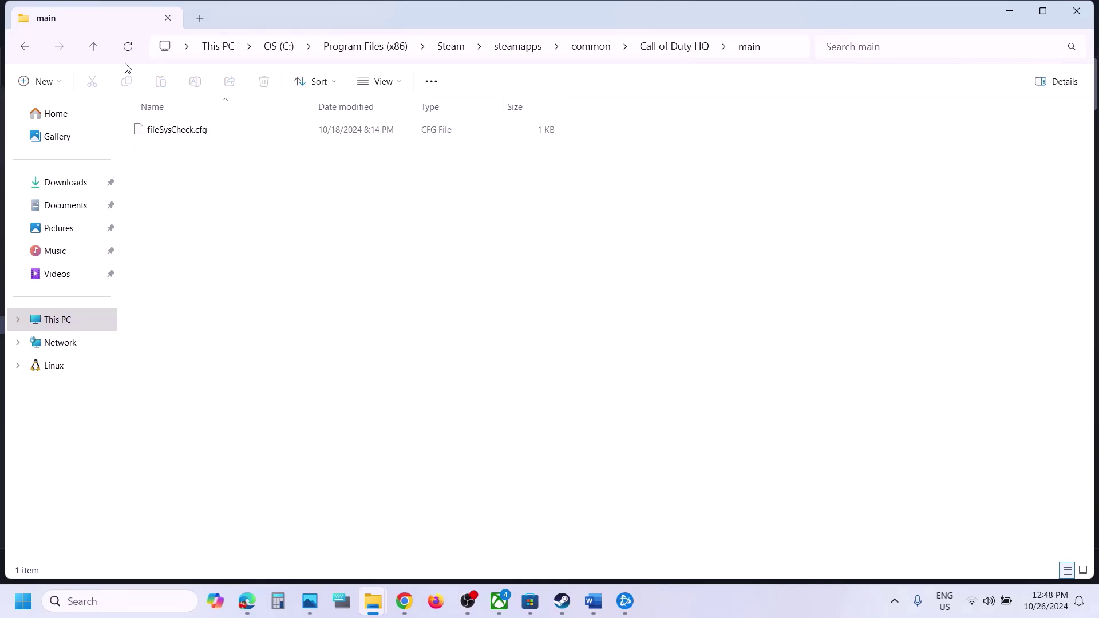
pyautogui.click(92, 47)
# Review the compatibility settings in the bootstrapper application's properties, and close the dialog
pyautogui.scroll(-8, 286, 444)
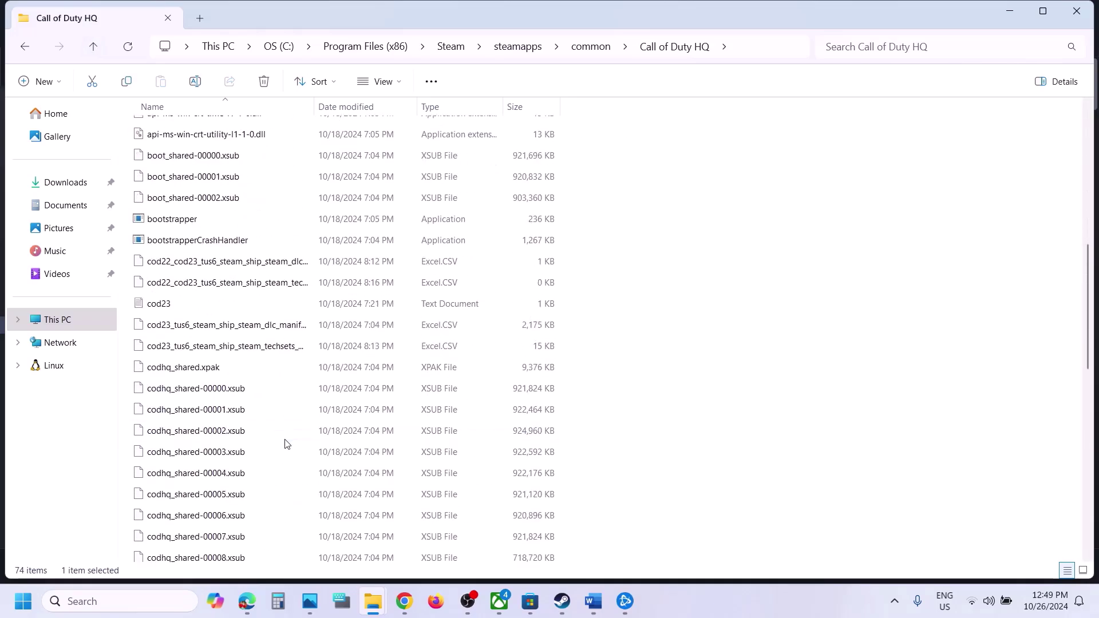
pyautogui.rightClick(196, 226)
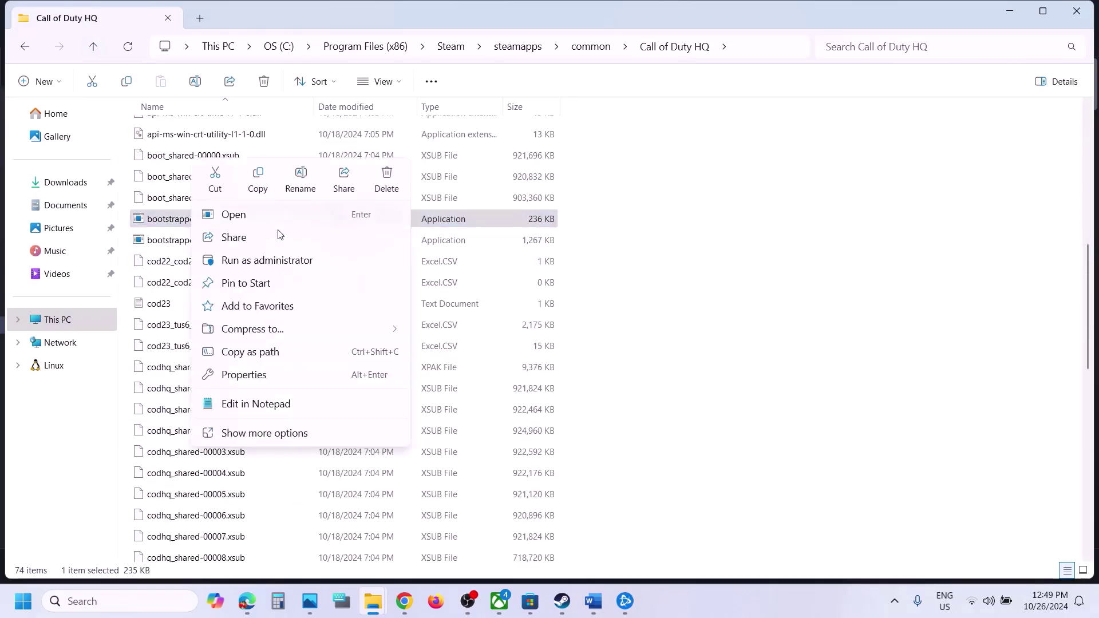
pyautogui.click(243, 375)
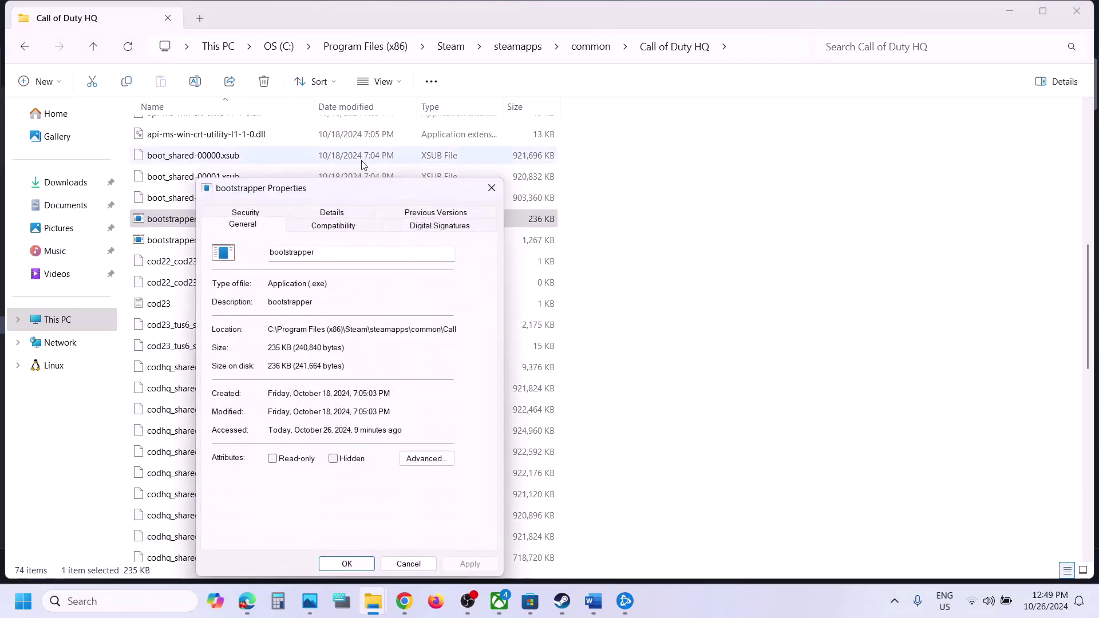
pyautogui.moveTo(352, 190); pyautogui.dragTo(228, 126)
pyautogui.click(222, 159)
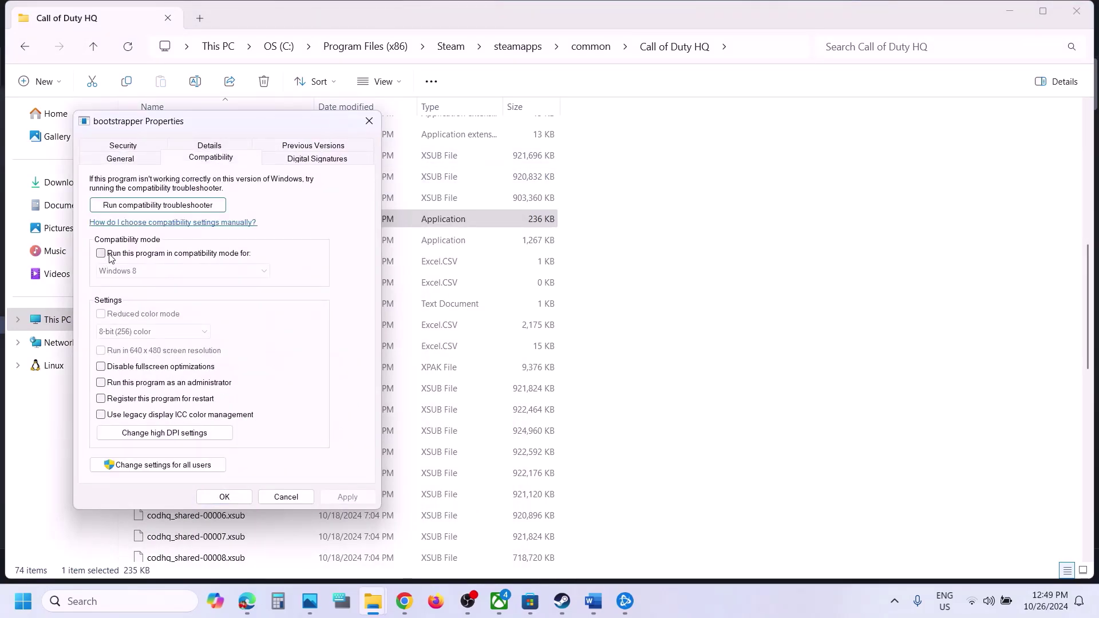
pyautogui.click(369, 121)
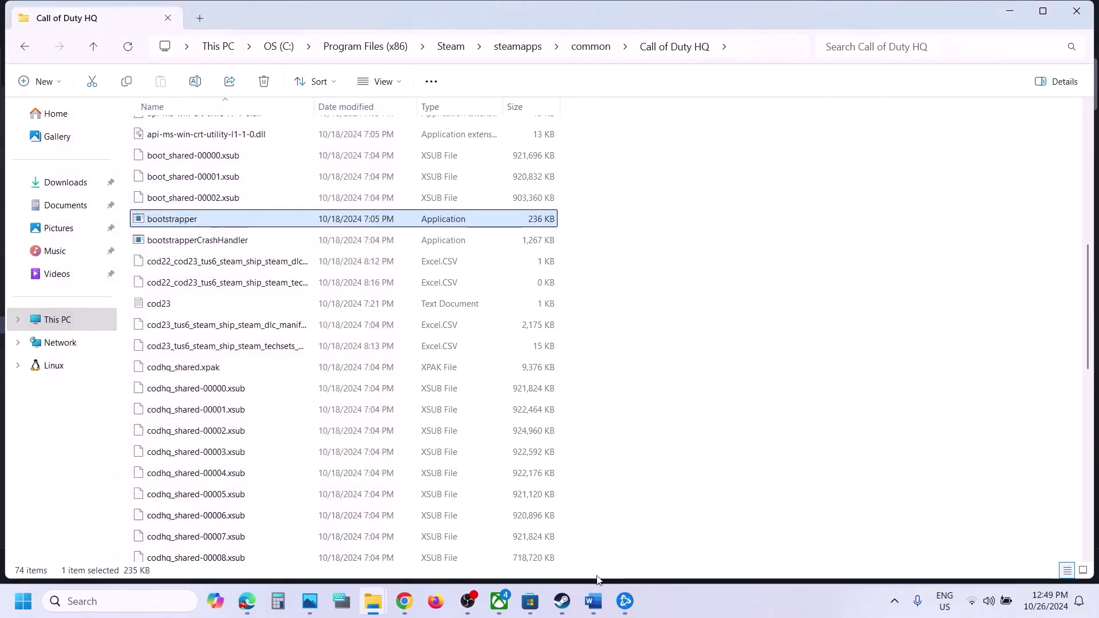
# Return to the Word document, highlight the end of Step 6, and move on to Step 7 about running the game from its installation folder
pyautogui.click(592, 601)
pyautogui.click(518, 425)
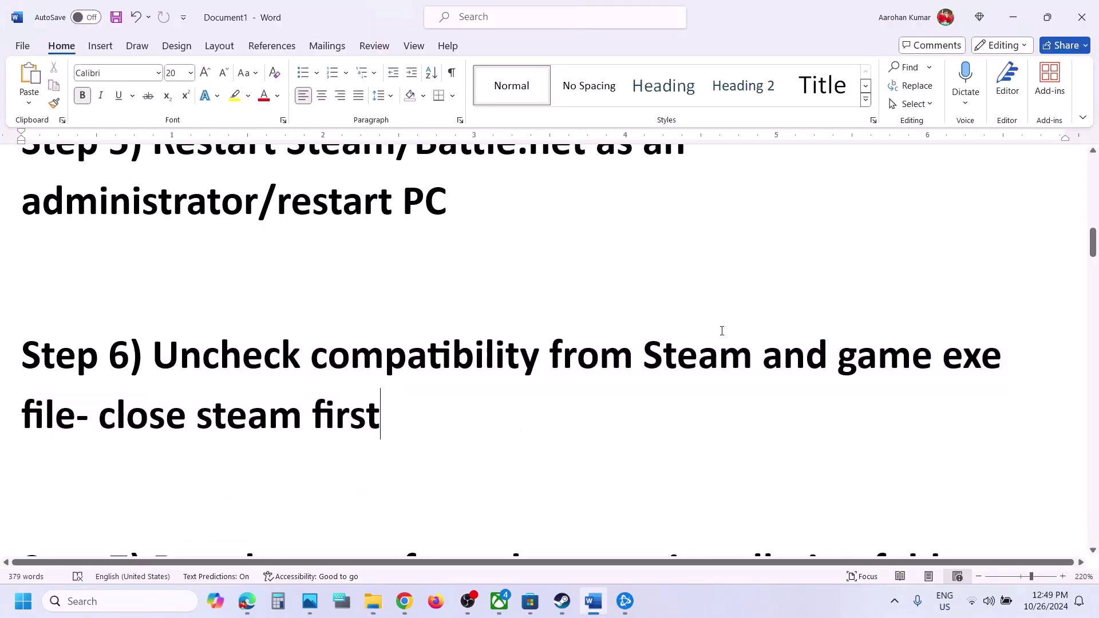
pyautogui.moveTo(677, 346); pyautogui.dragTo(381, 423)
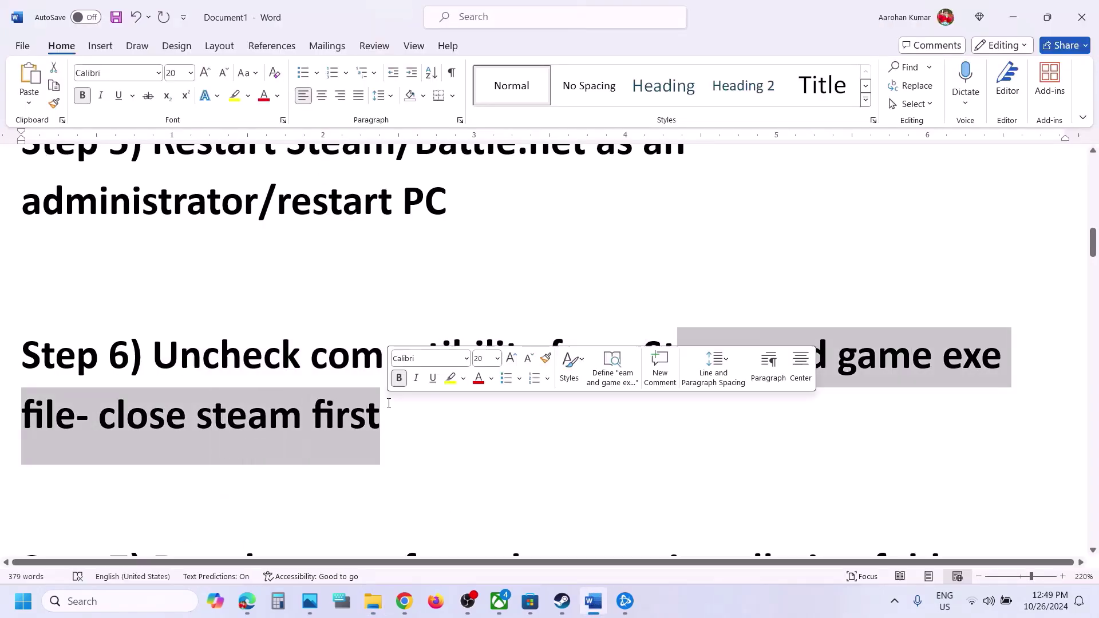
pyautogui.click(389, 402)
pyautogui.scroll(-5, 389, 403)
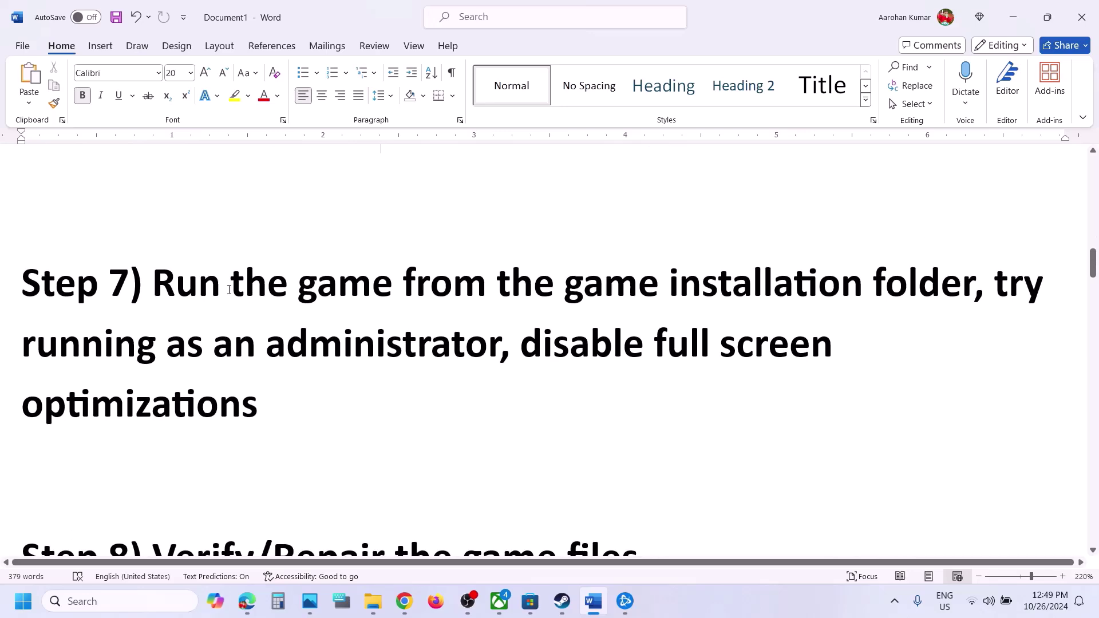
# Highlight "Run the game from the game installation folder" in Step 7, and browse Call of Duty's local files from Steam
pyautogui.moveTo(205, 286); pyautogui.dragTo(973, 286)
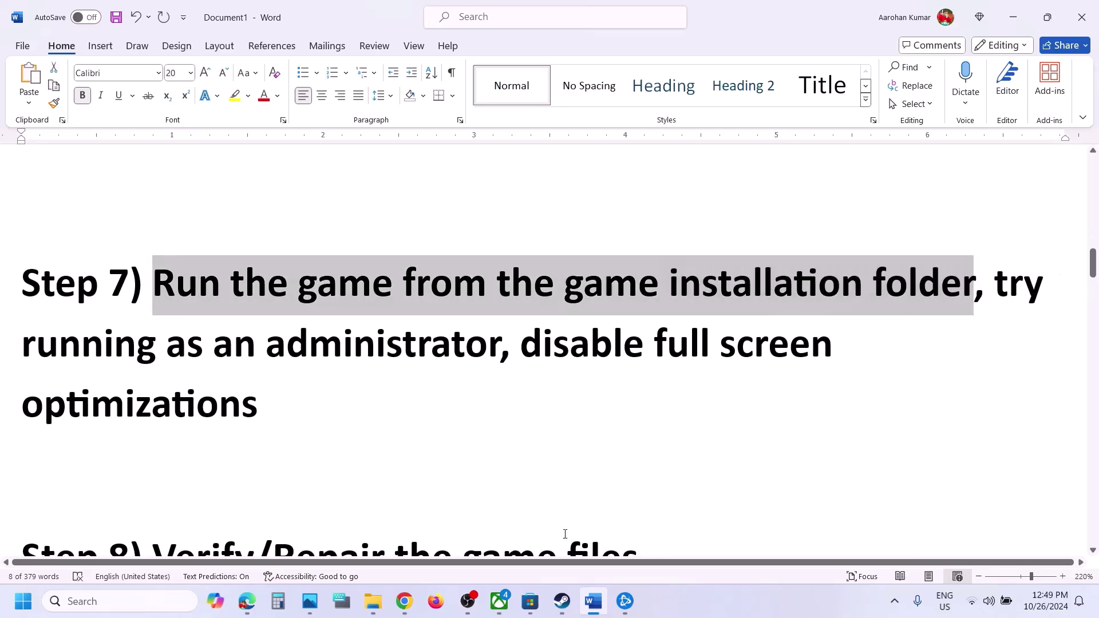
pyautogui.click(562, 601)
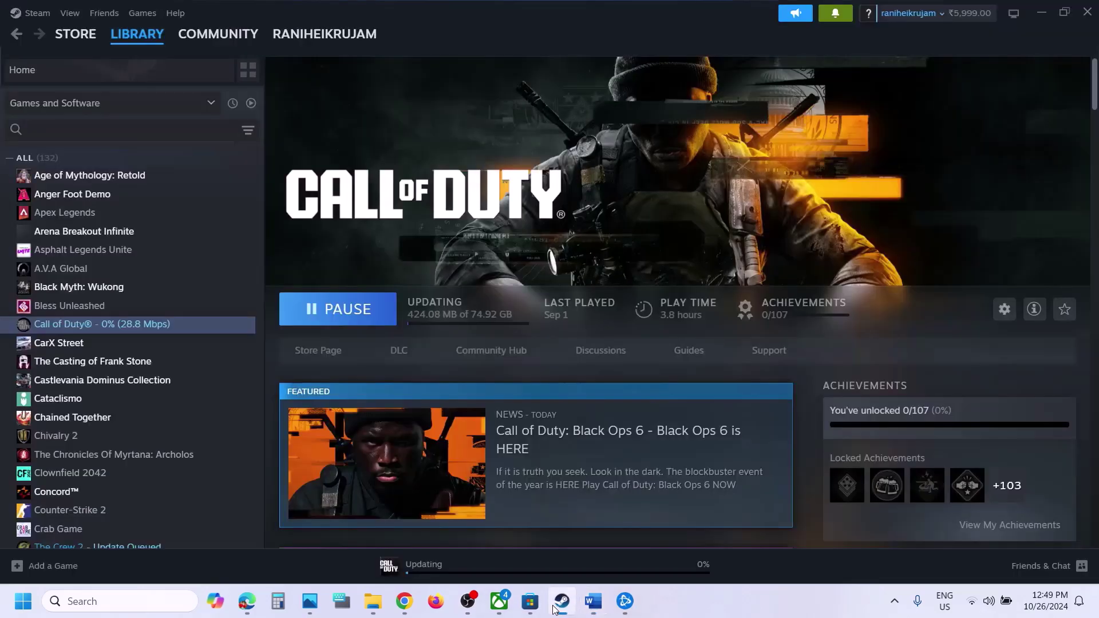
pyautogui.rightClick(168, 325)
pyautogui.moveTo(227, 424)
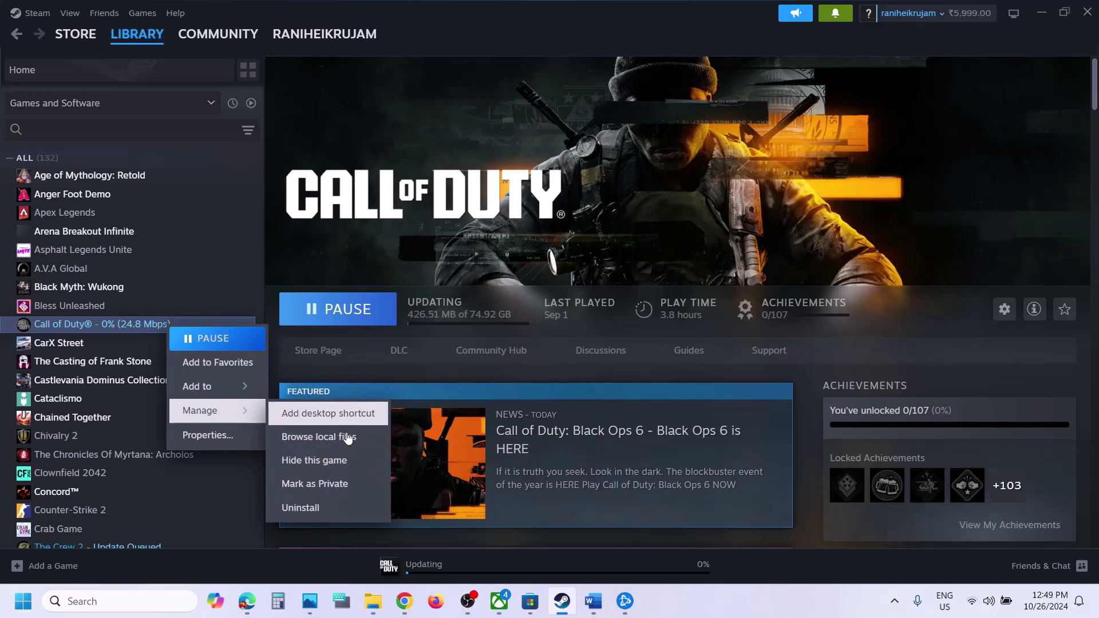
pyautogui.click(341, 438)
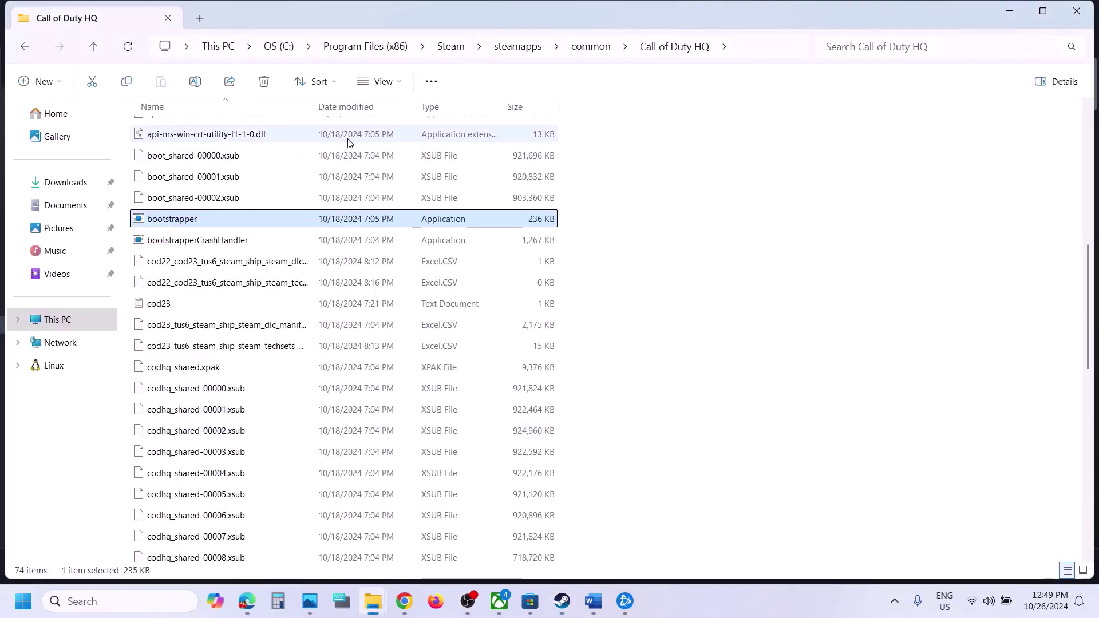
# Look through the Call of Duty HQ folder around the bootstrapper application, close the folder, and return to the Word document
pyautogui.scroll(6, 249, 171)
pyautogui.scroll(-4, 249, 176)
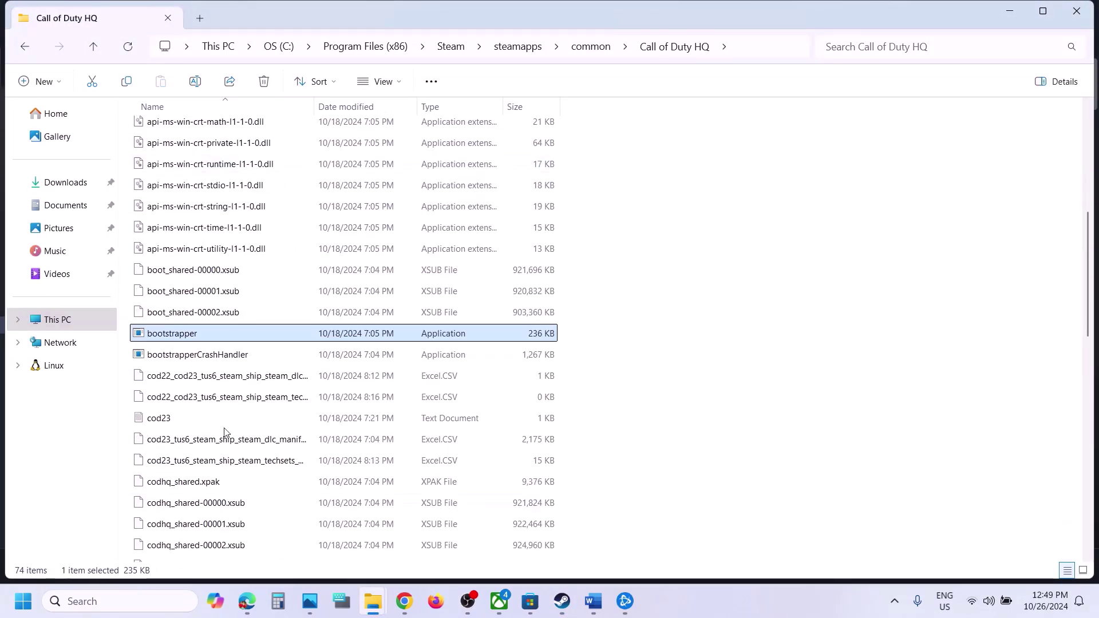
pyautogui.scroll(-6, 259, 333)
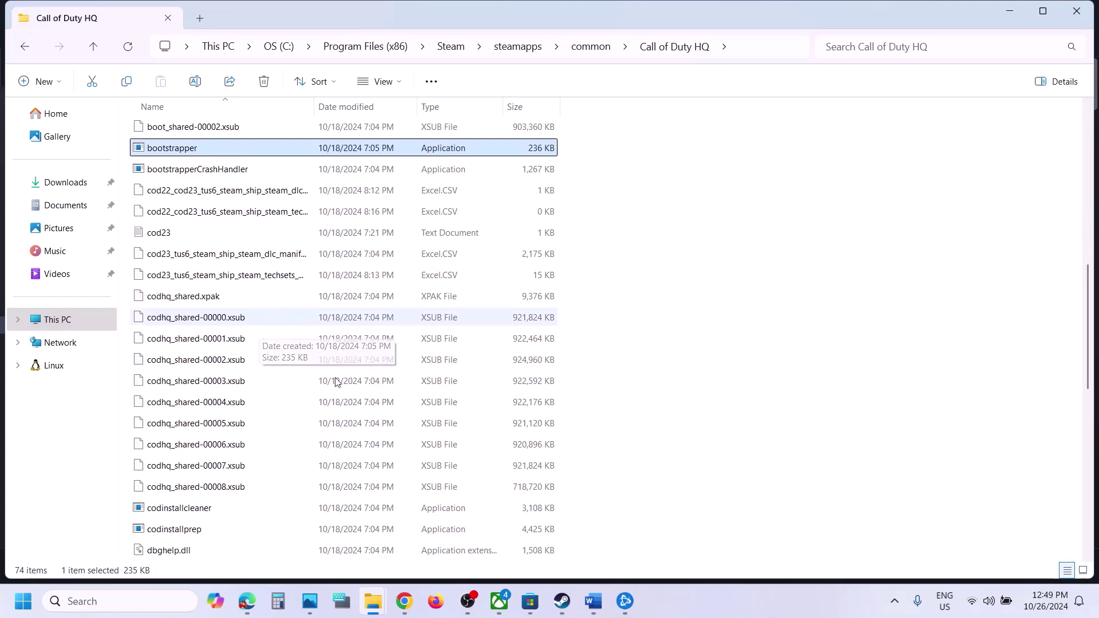
pyautogui.scroll(3, 245, 330)
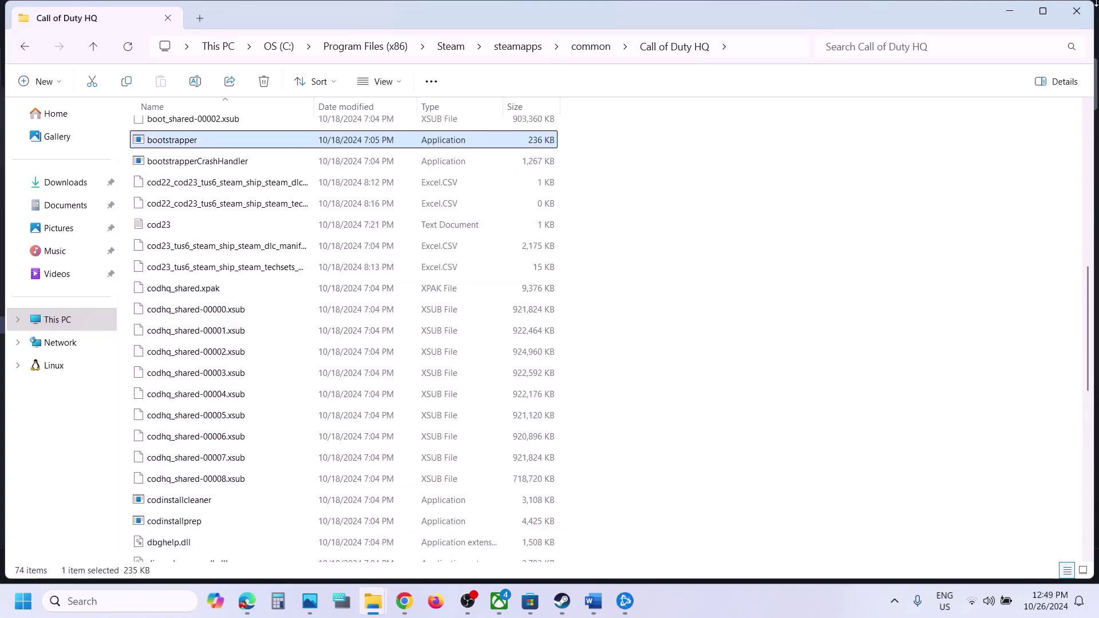
pyautogui.click(1081, 14)
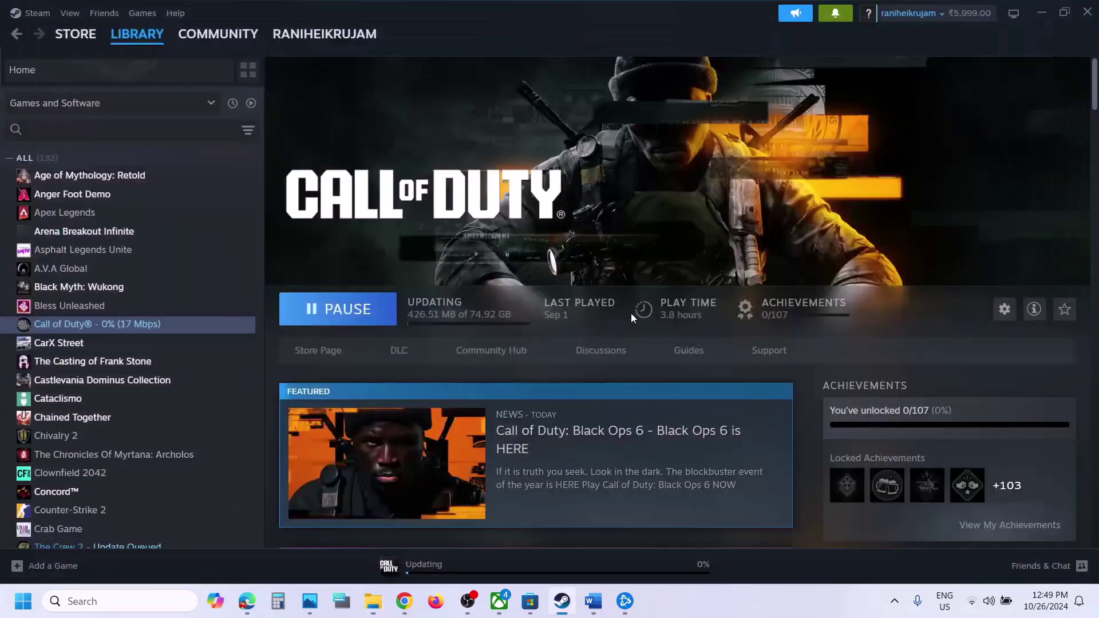
pyautogui.click(595, 601)
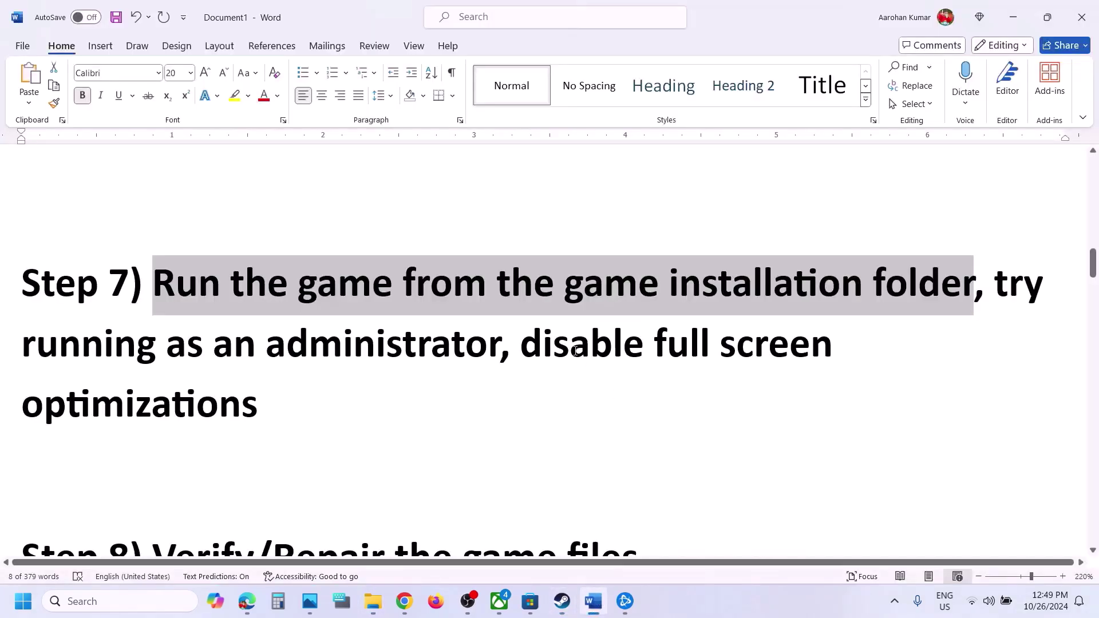
# Switch to Battle.net, show Call of Duty's installation folder in Explorer, and go into the mp24 subfolder of _retail_
pyautogui.click(625, 601)
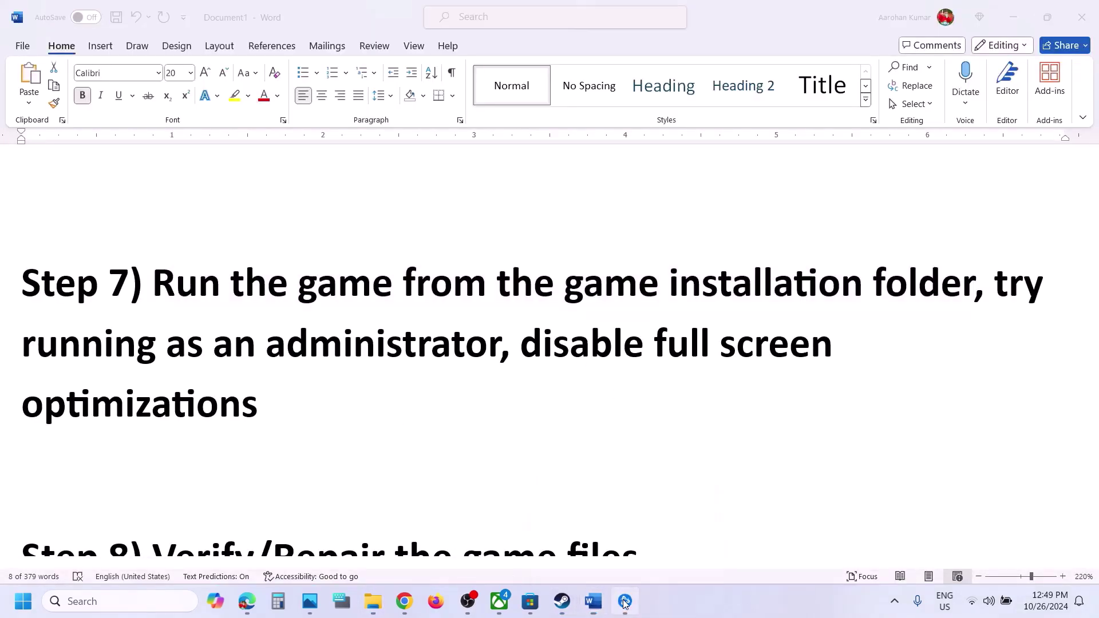
pyautogui.click(218, 498)
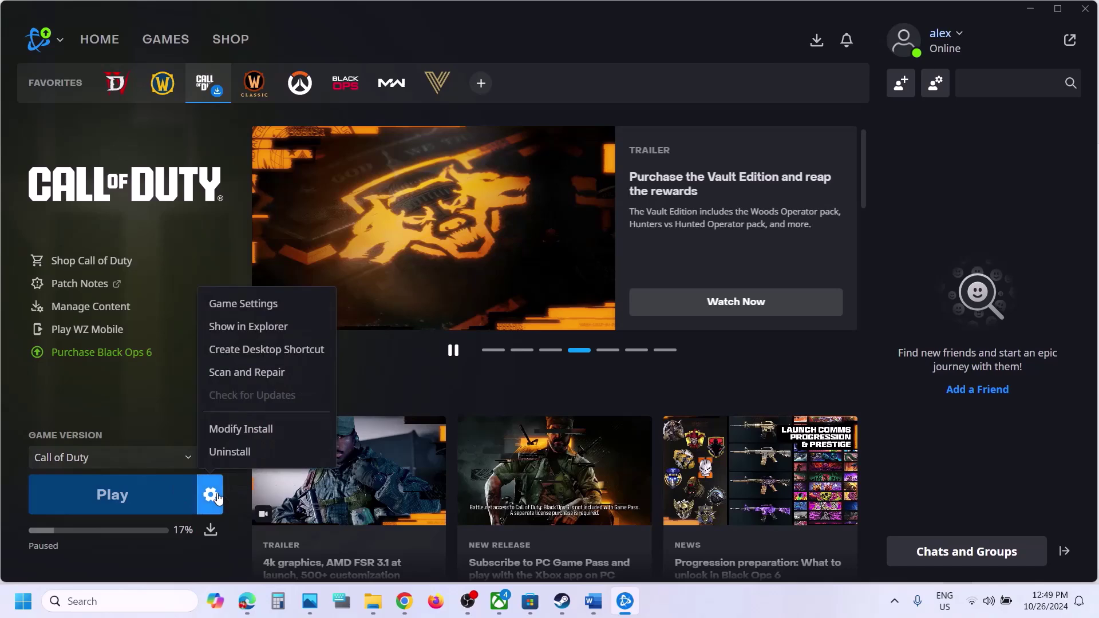
pyautogui.click(267, 328)
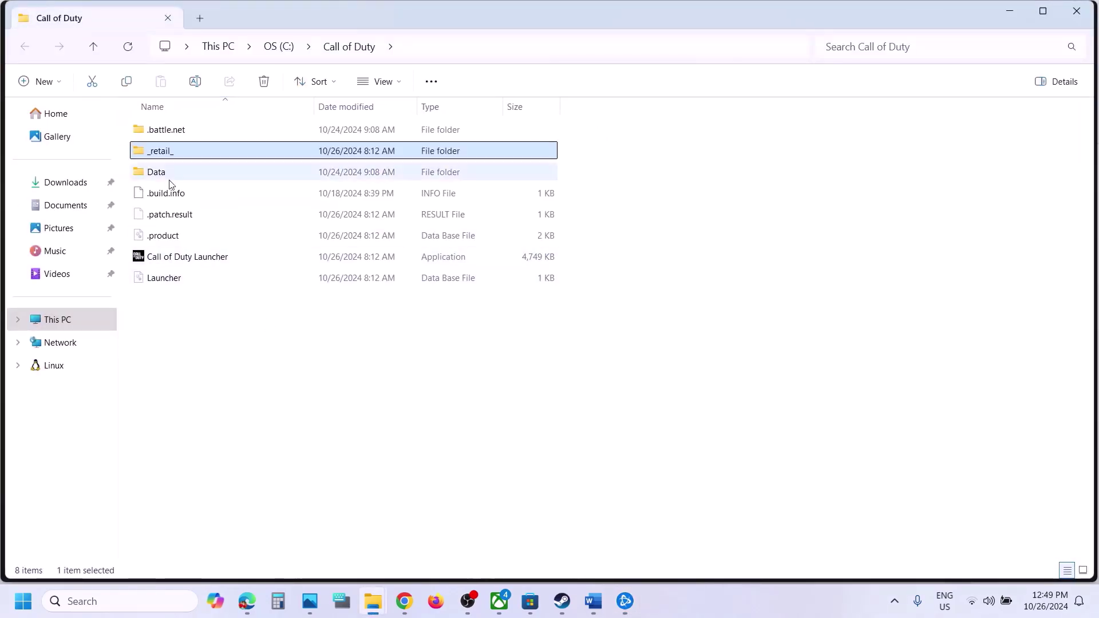
pyautogui.doubleClick(163, 151)
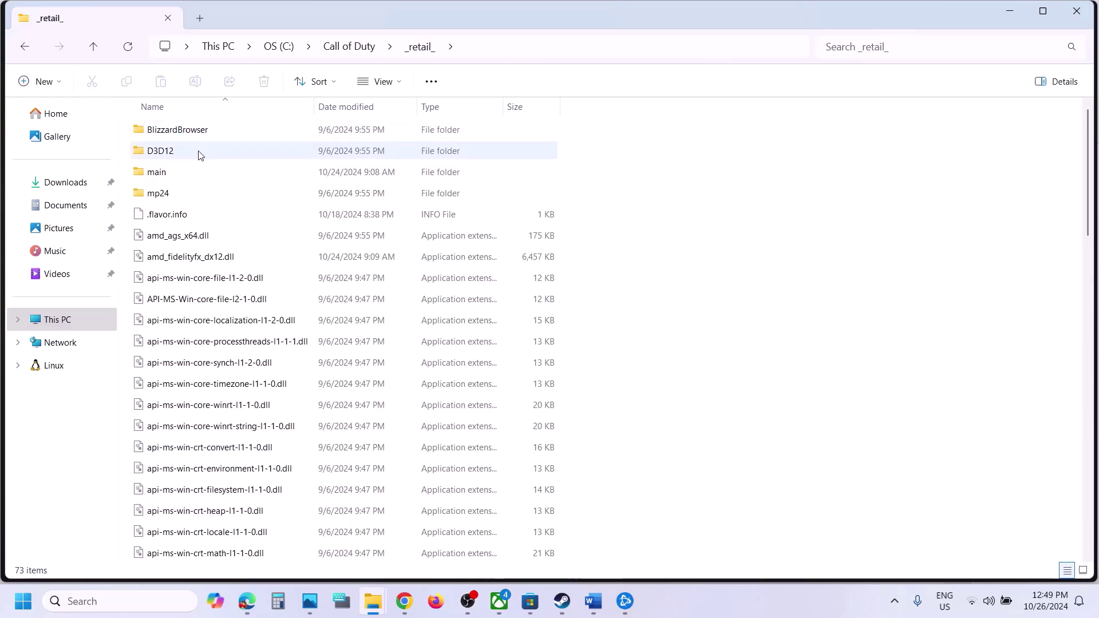
pyautogui.doubleClick(180, 193)
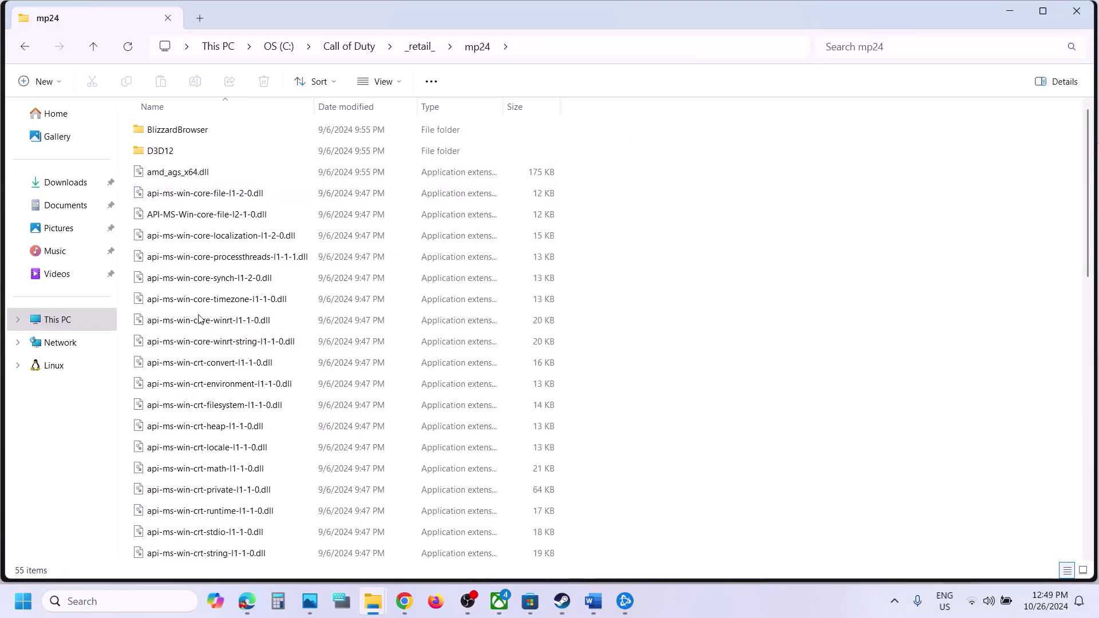
# Find the mp24-cod application, review the compatibility settings in its properties, and close the dialog
pyautogui.scroll(-7, 201, 321)
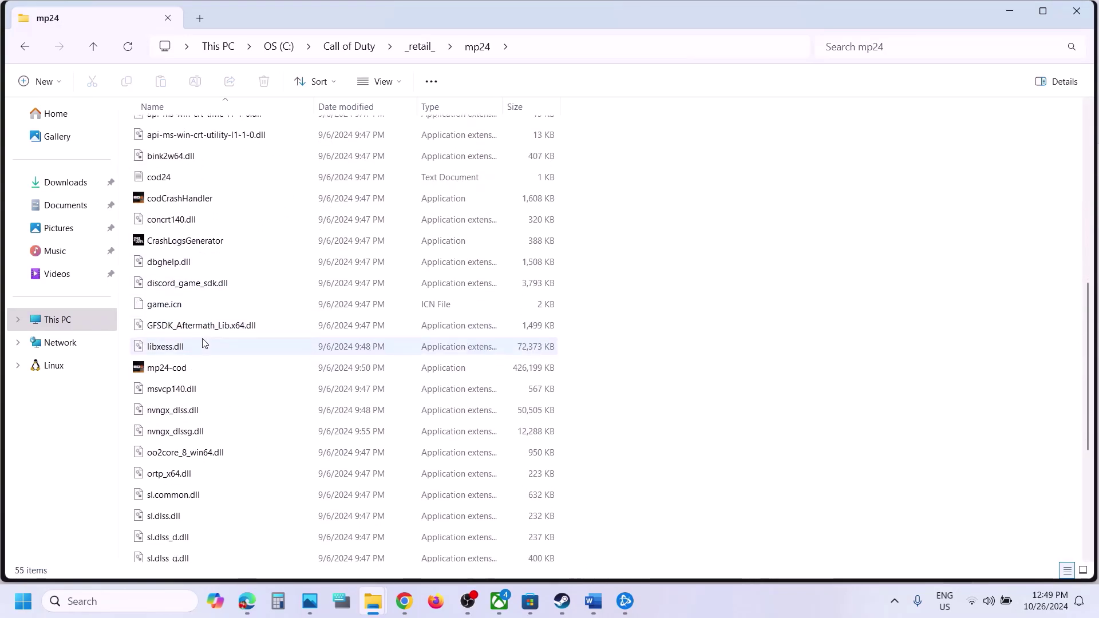
pyautogui.scroll(-1, 203, 344)
pyautogui.rightClick(192, 314)
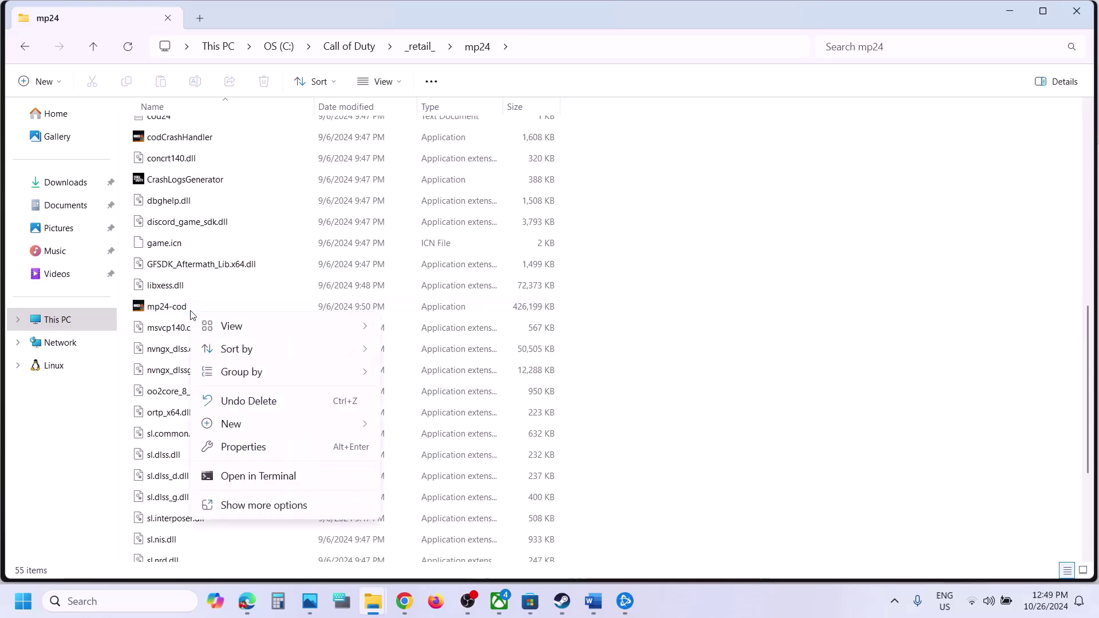
pyautogui.click(180, 310)
pyautogui.rightClick(180, 310)
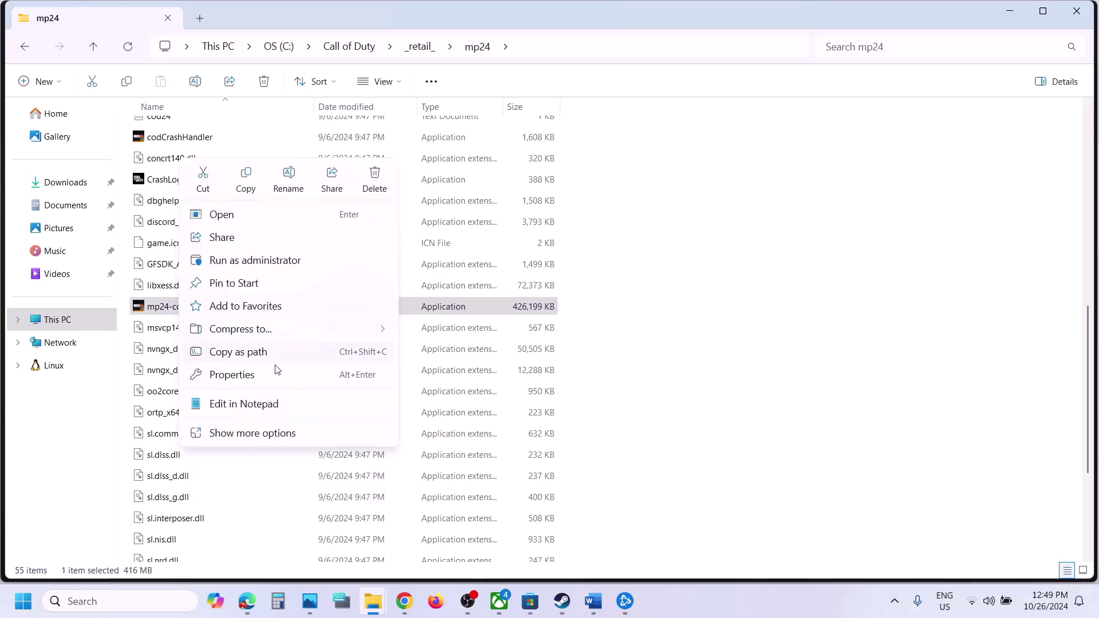
pyautogui.click(245, 378)
pyautogui.click(322, 227)
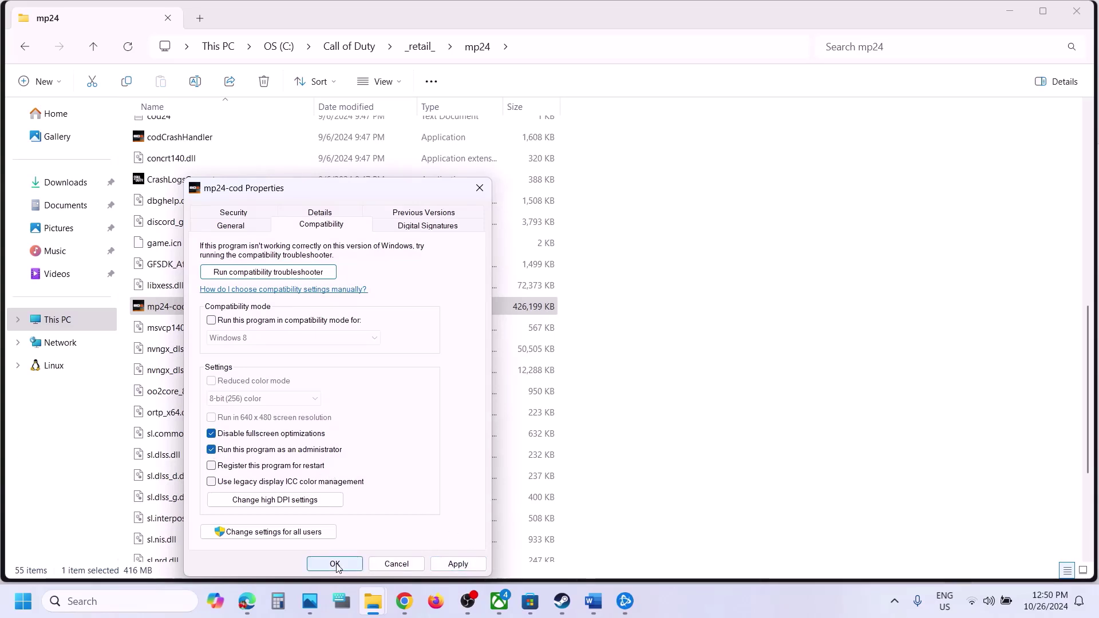
pyautogui.click(484, 195)
# Return to the Word document, highlight "disable full screen optimizations" in Step 7, and highlight Step 8's "Verify/Repair the game files"
pyautogui.click(593, 601)
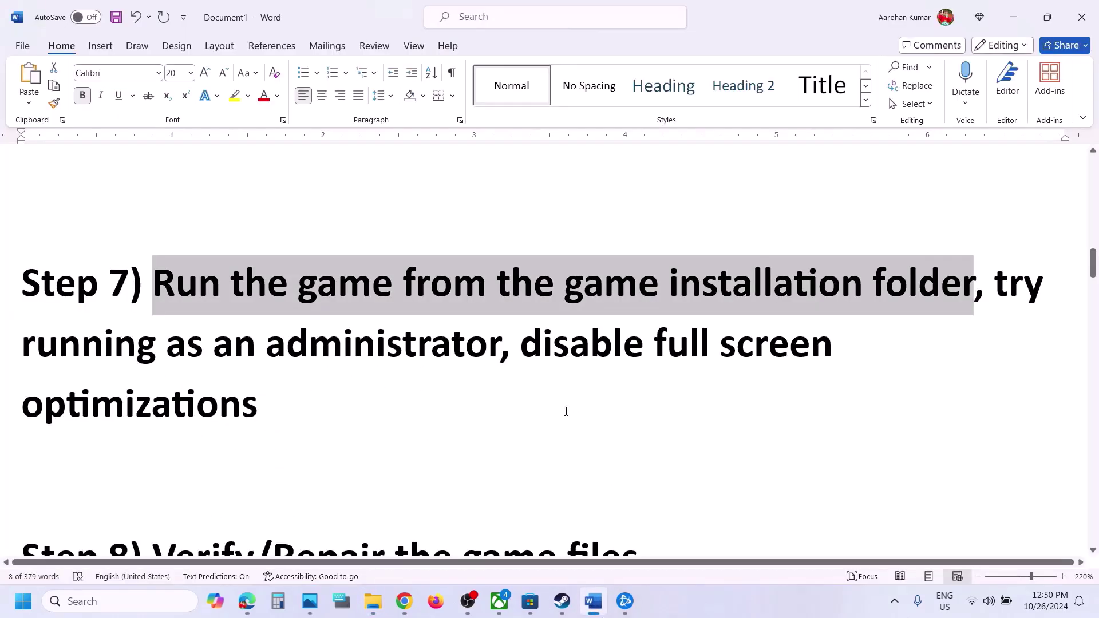
pyautogui.moveTo(556, 356); pyautogui.dragTo(723, 393)
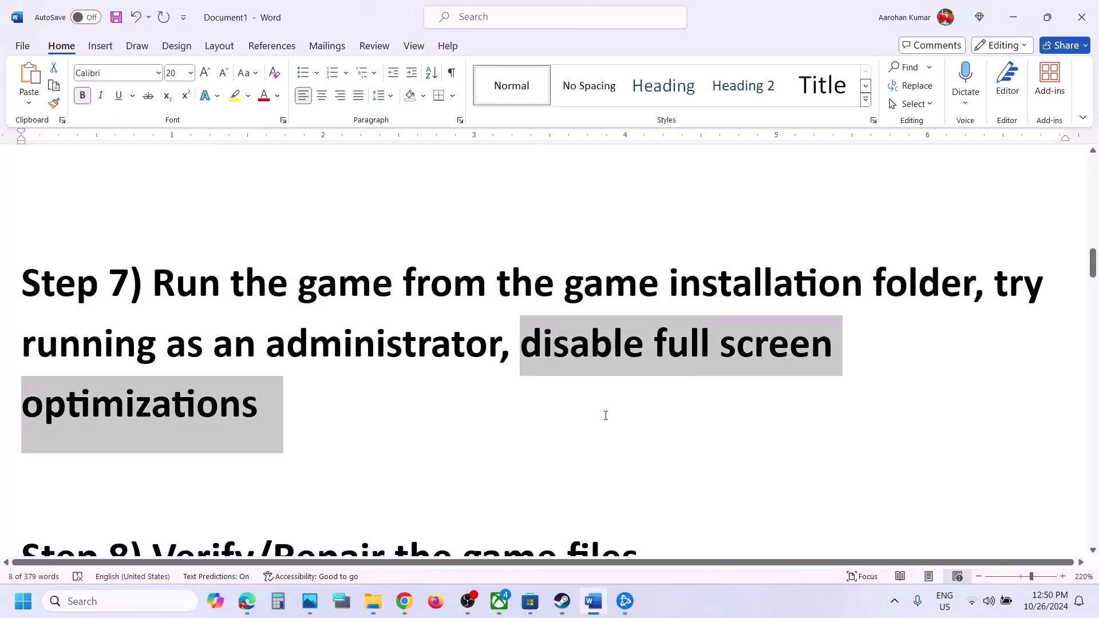
pyautogui.click(424, 424)
pyautogui.scroll(-3, 425, 420)
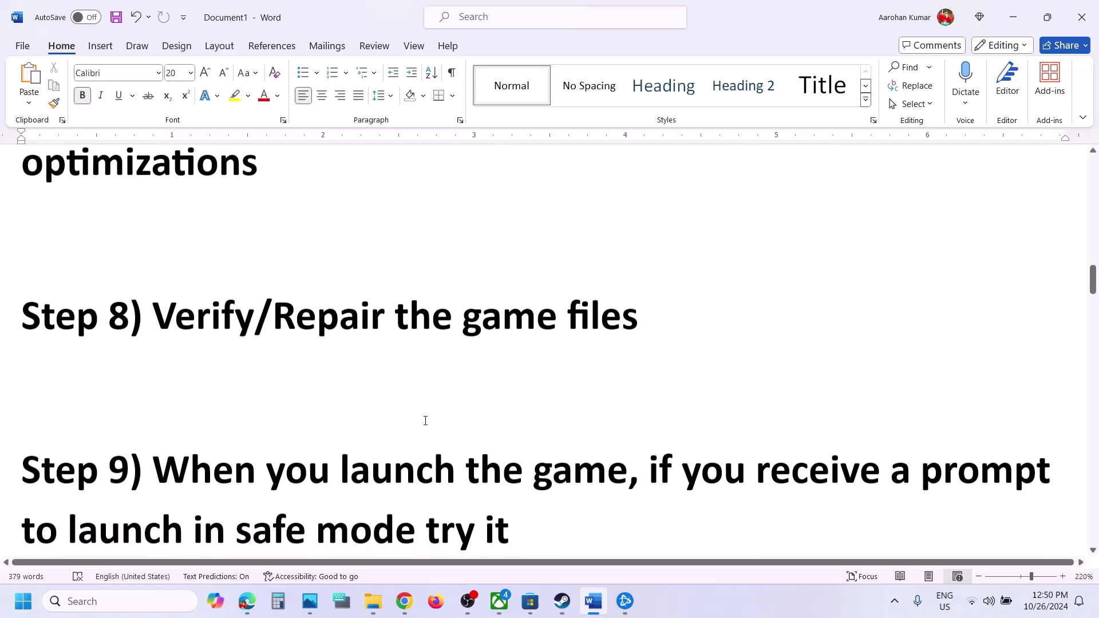
pyautogui.scroll(1, 425, 420)
pyautogui.moveTo(203, 385); pyautogui.dragTo(638, 380)
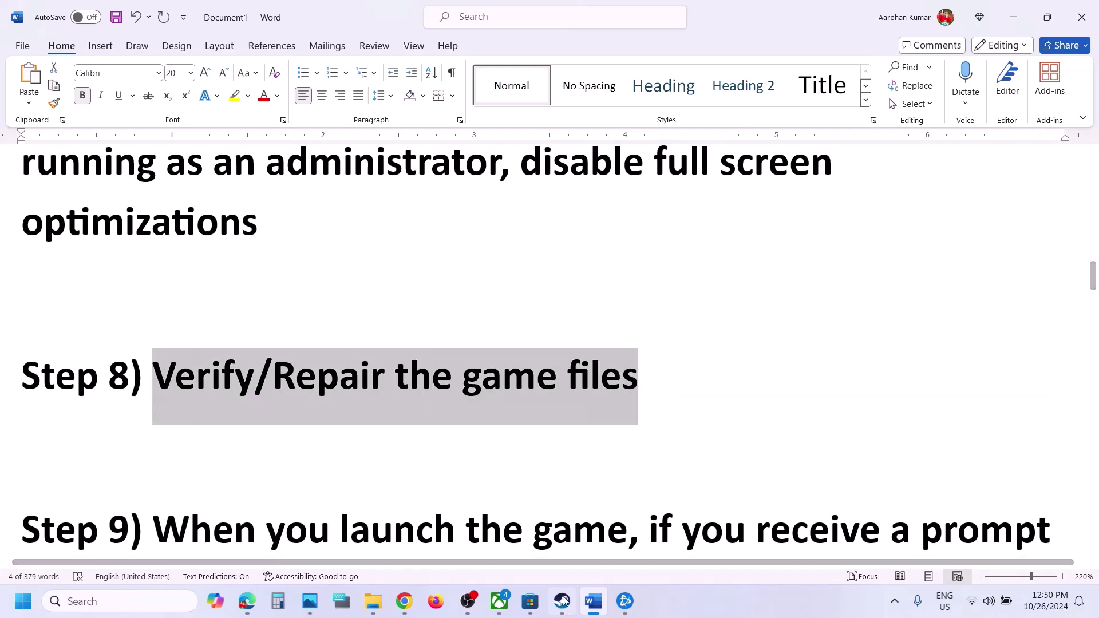
# Switch to Steam, show the file integrity verification option in Call of Duty's installed files properties, and close the properties
pyautogui.hotkey('alt', 'Tab')
pyautogui.rightClick(171, 330)
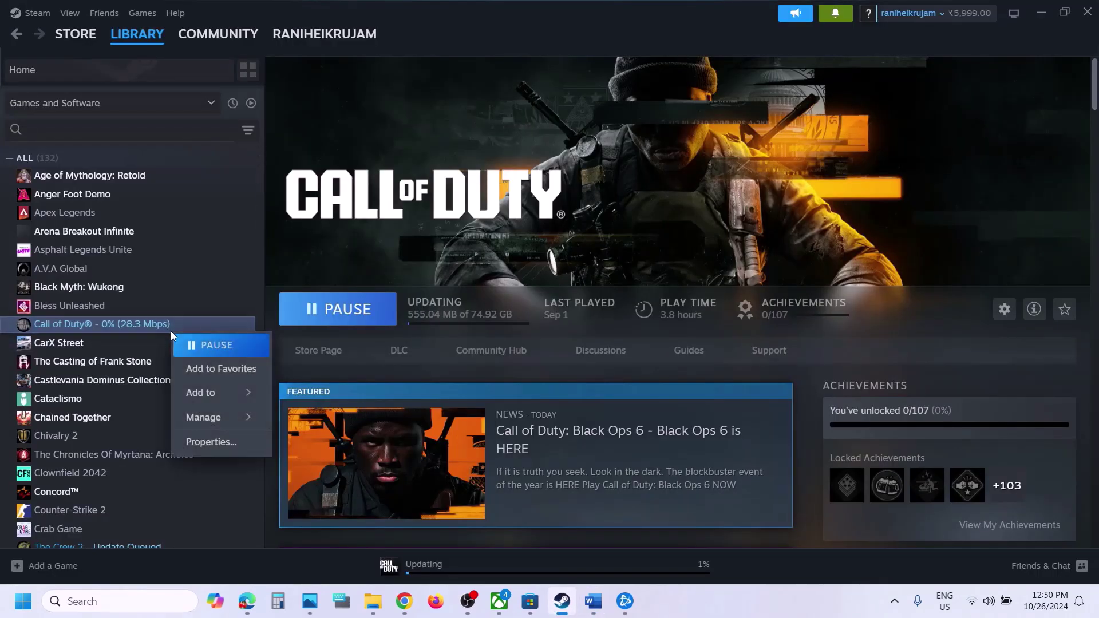
pyautogui.click(211, 442)
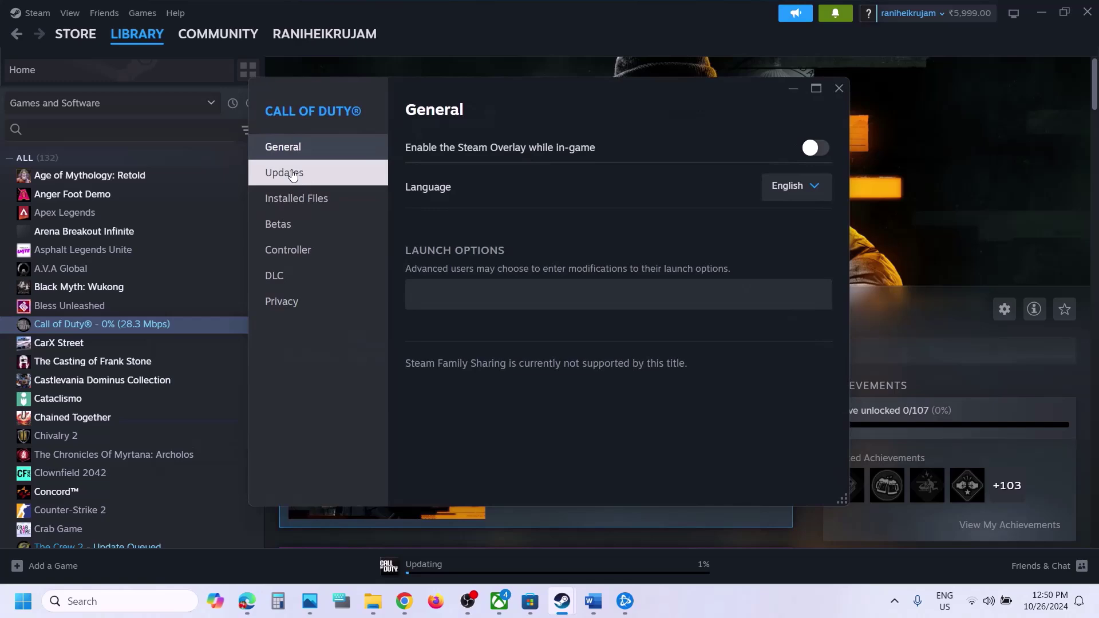
pyautogui.click(307, 209)
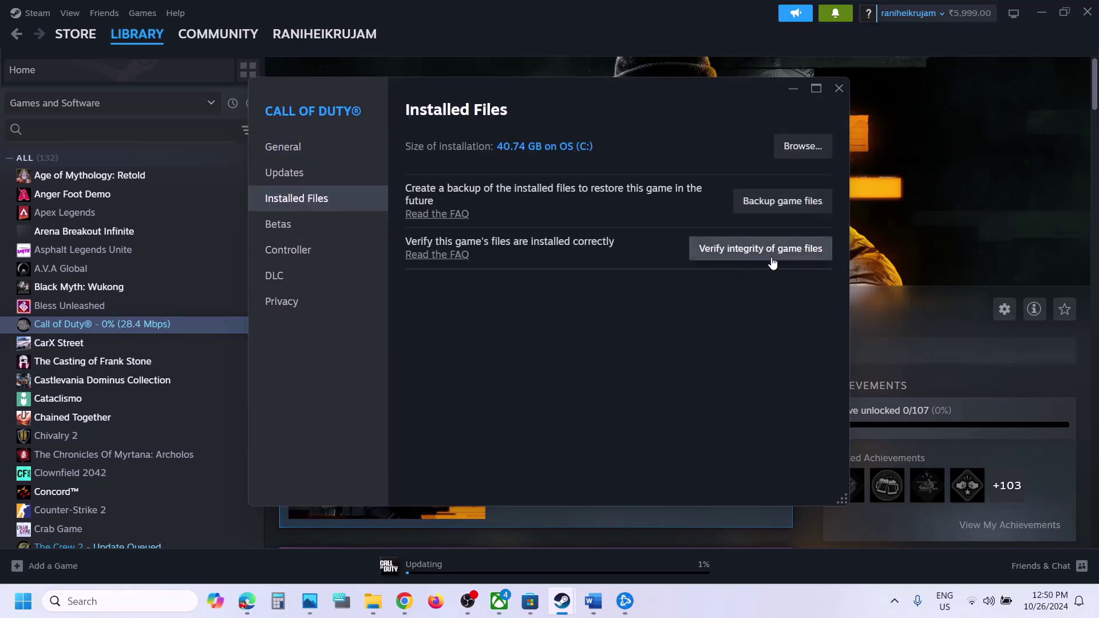
pyautogui.click(839, 88)
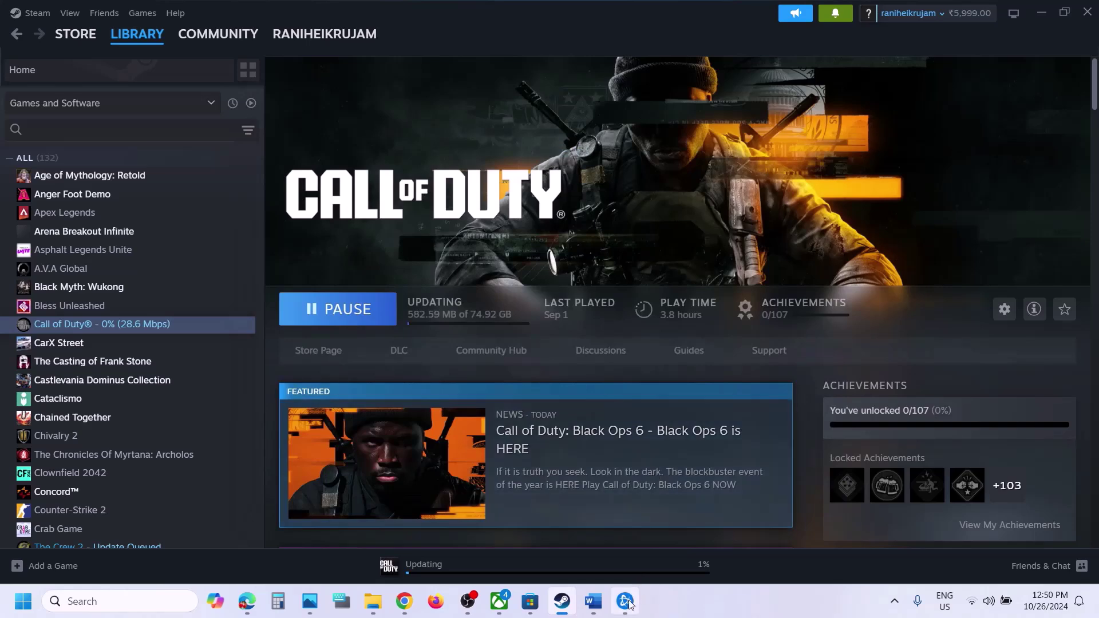
# Switch to Battle.net, view Call of Duty's game settings, and show the Scan and Repair option among the game's options
pyautogui.hotkey('alt', 'Tab')
pyautogui.click(211, 495)
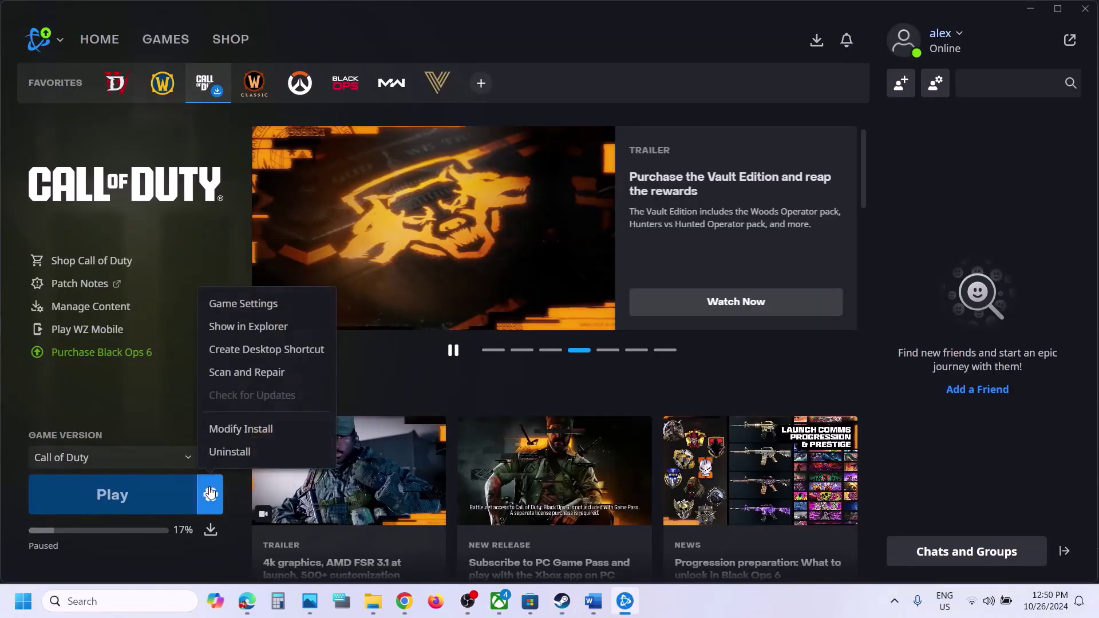
pyautogui.click(257, 309)
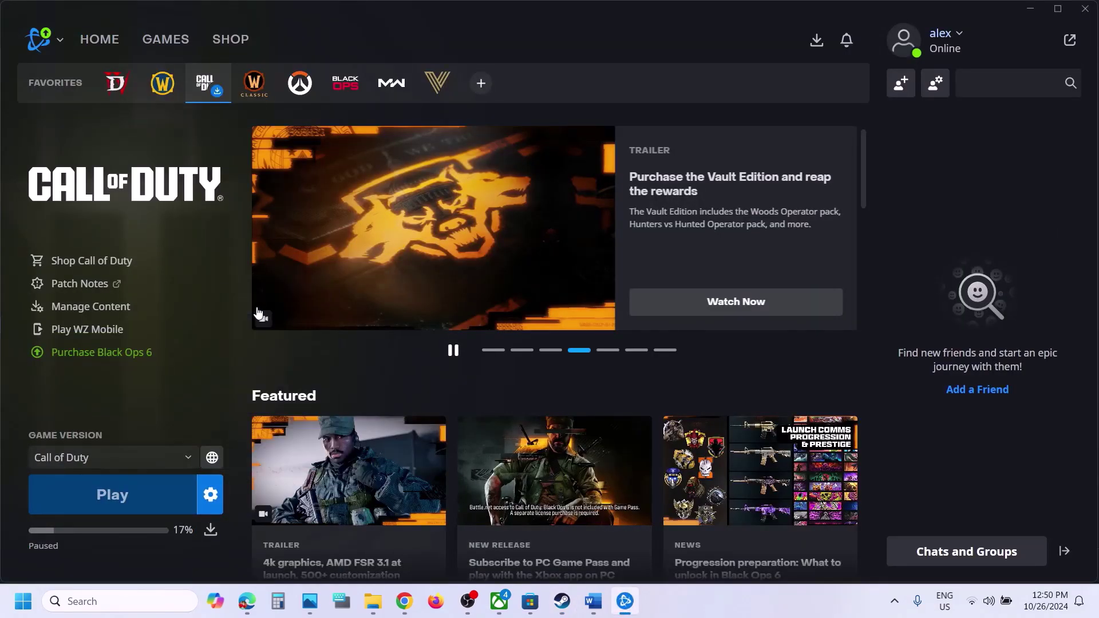
pyautogui.click(890, 47)
pyautogui.click(210, 495)
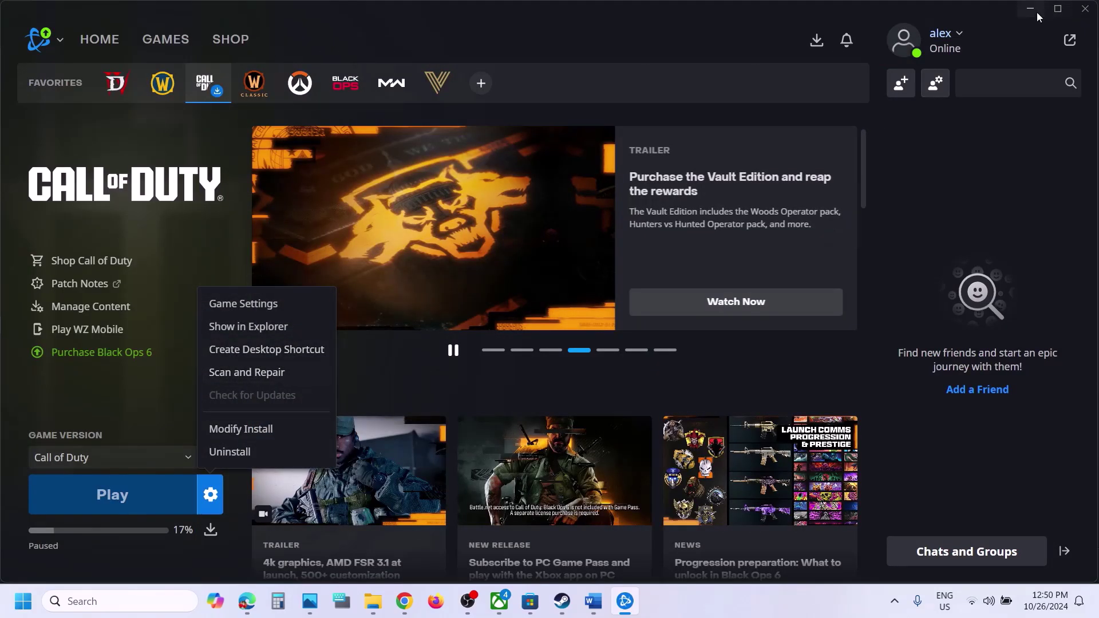
pyautogui.hotkey('alt', 'Tab')
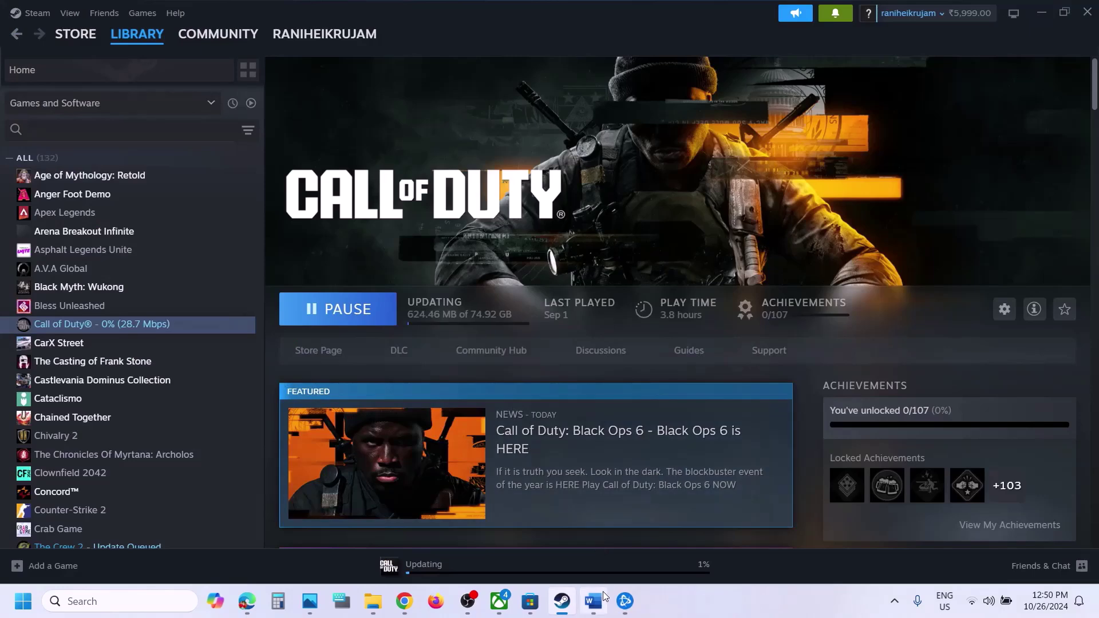
# Return to the Word document and highlight Step 9's advice about accepting a prompt to launch in safe mode
pyautogui.click(593, 601)
pyautogui.scroll(-3, 458, 454)
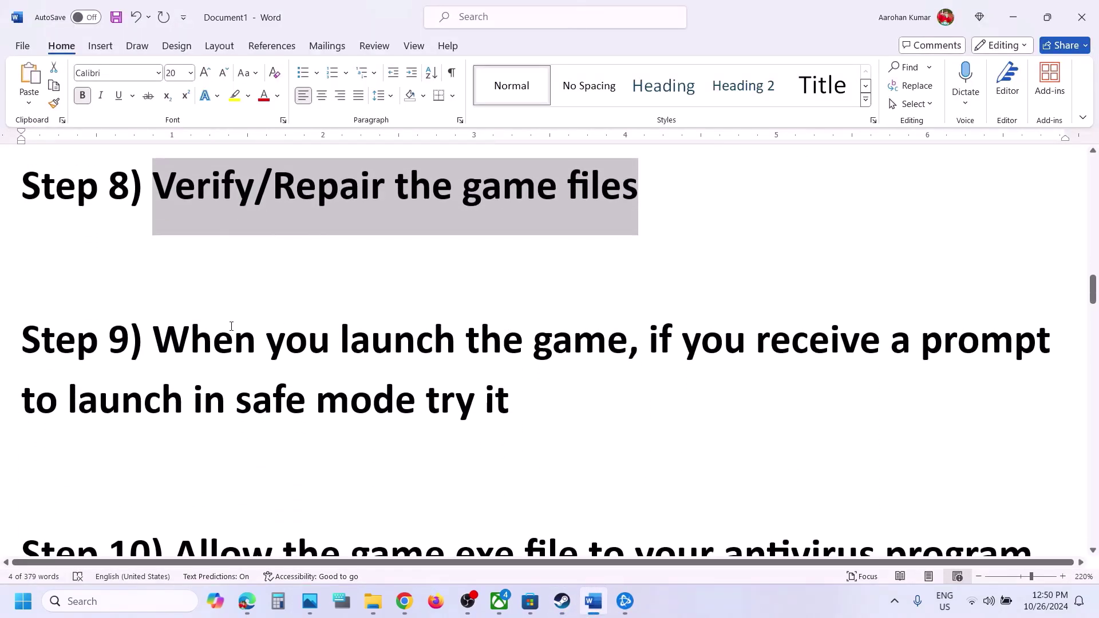
pyautogui.moveTo(171, 338); pyautogui.dragTo(510, 389)
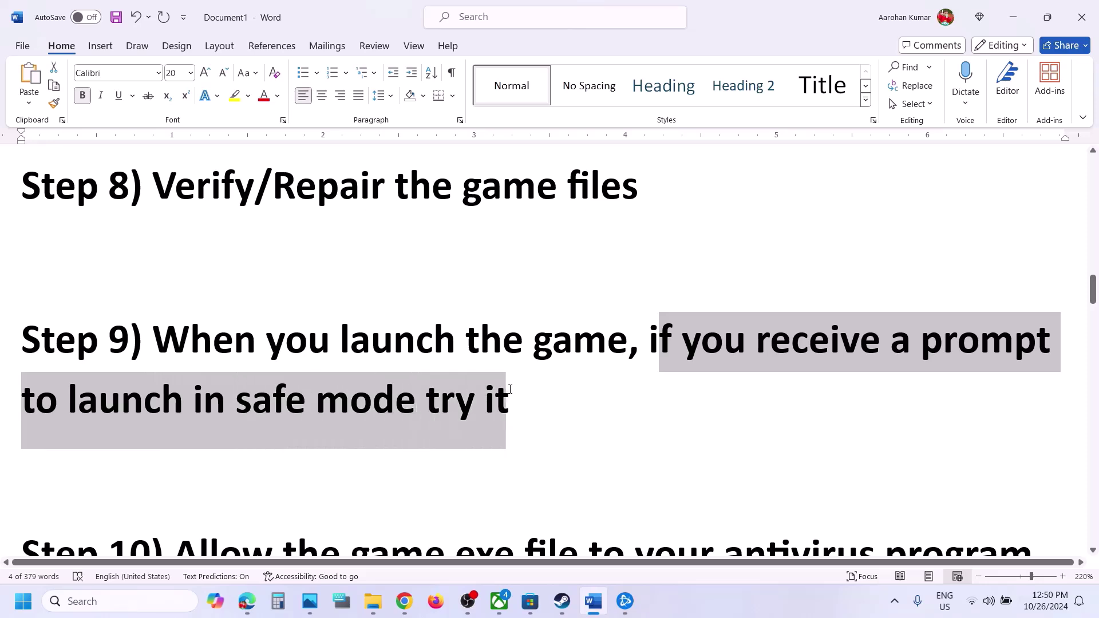
pyautogui.click(513, 389)
# Highlight Step 10 about allowing the game exe file in the antivirus program and Windows Security, and open Windows Settings
pyautogui.scroll(-3, 513, 389)
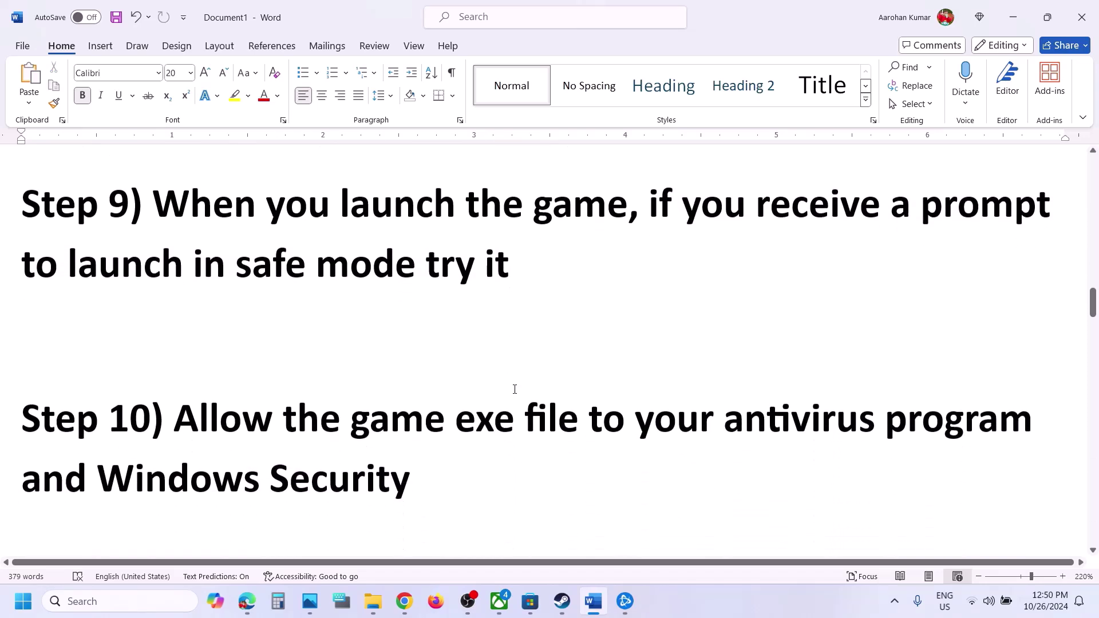
pyautogui.moveTo(713, 350); pyautogui.dragTo(903, 363)
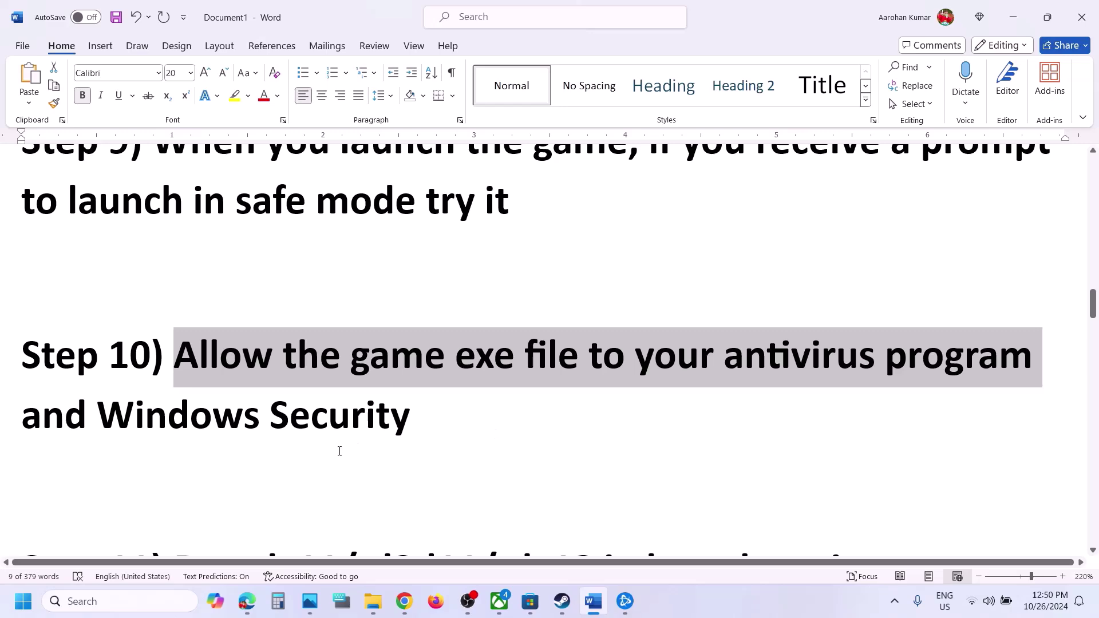
pyautogui.moveTo(155, 416); pyautogui.dragTo(409, 417)
pyautogui.click(329, 422)
pyautogui.press('super+i')
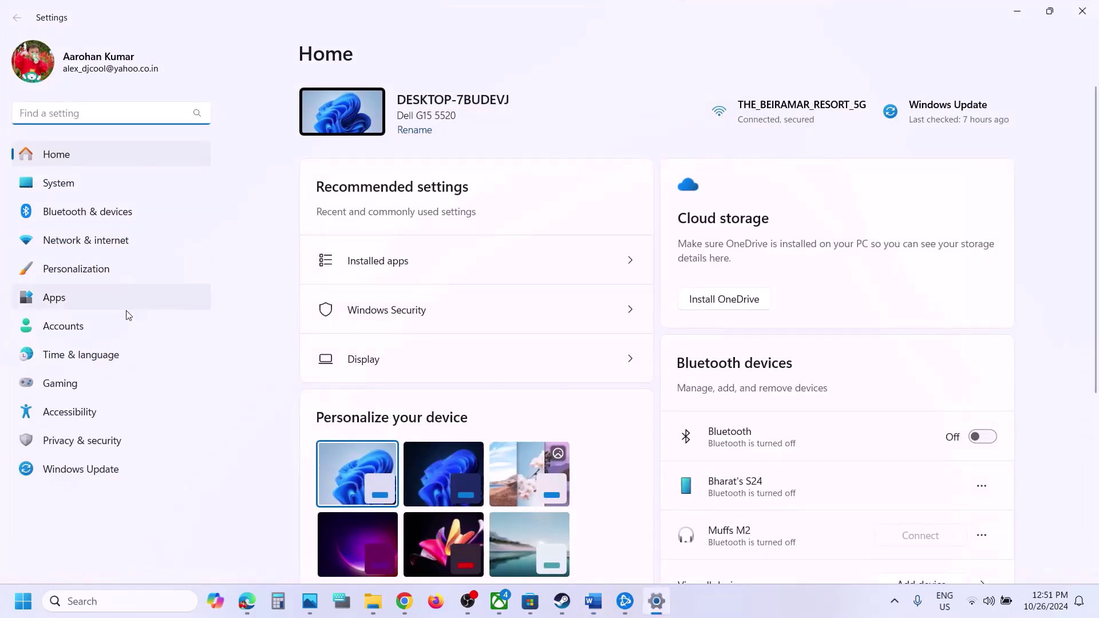
# Open Windows Security's ransomware protection from the privacy settings and show the apps allowed through Controlled folder access
pyautogui.click(107, 450)
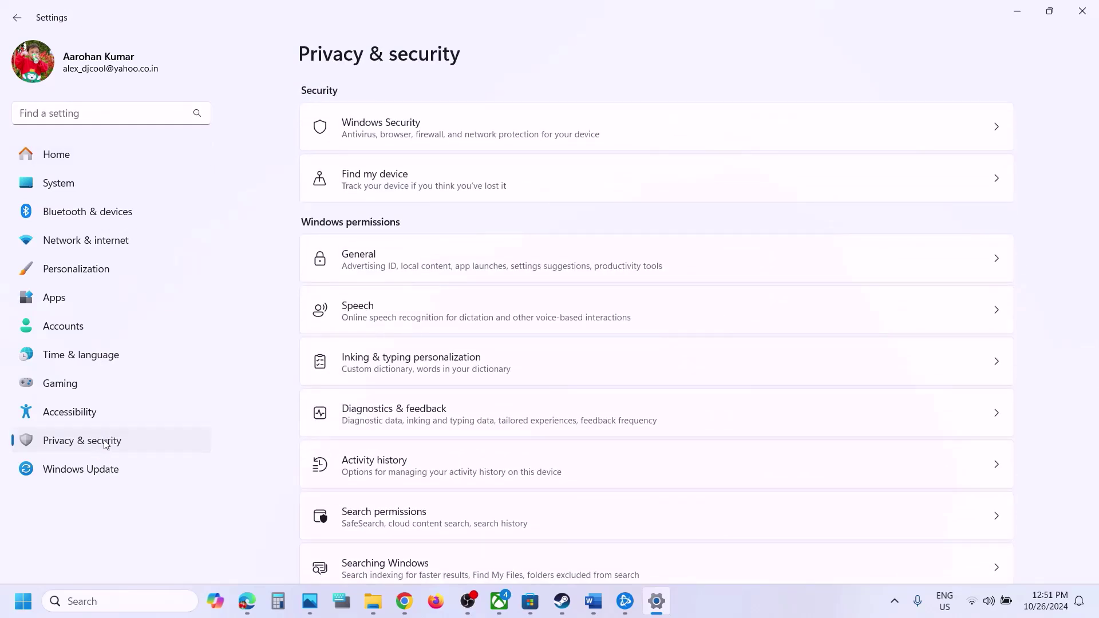
pyautogui.click(383, 129)
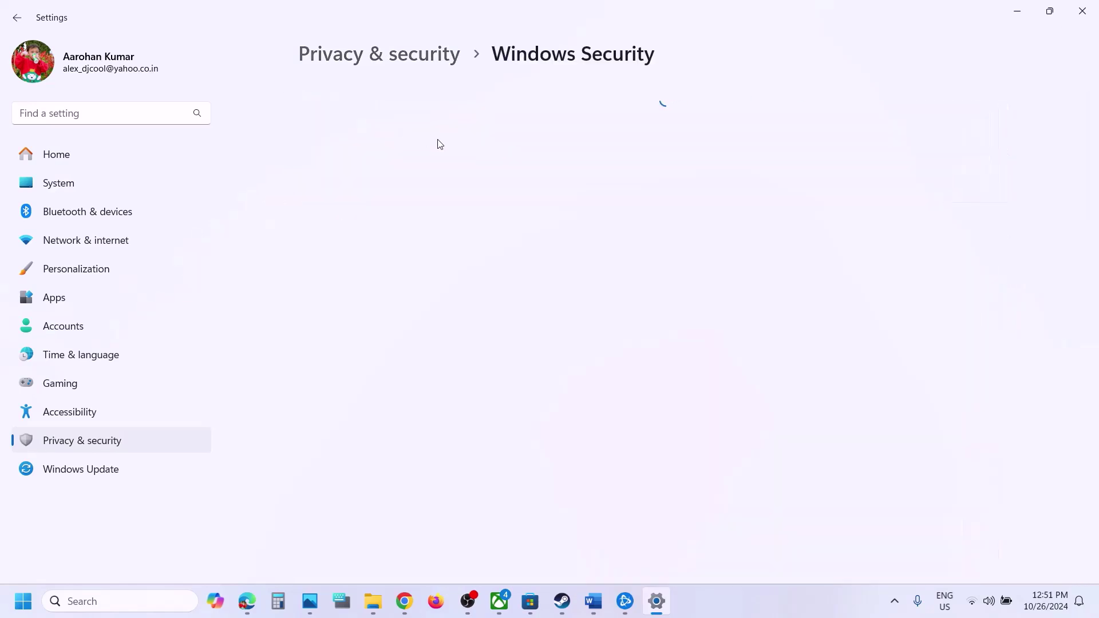
pyautogui.click(393, 206)
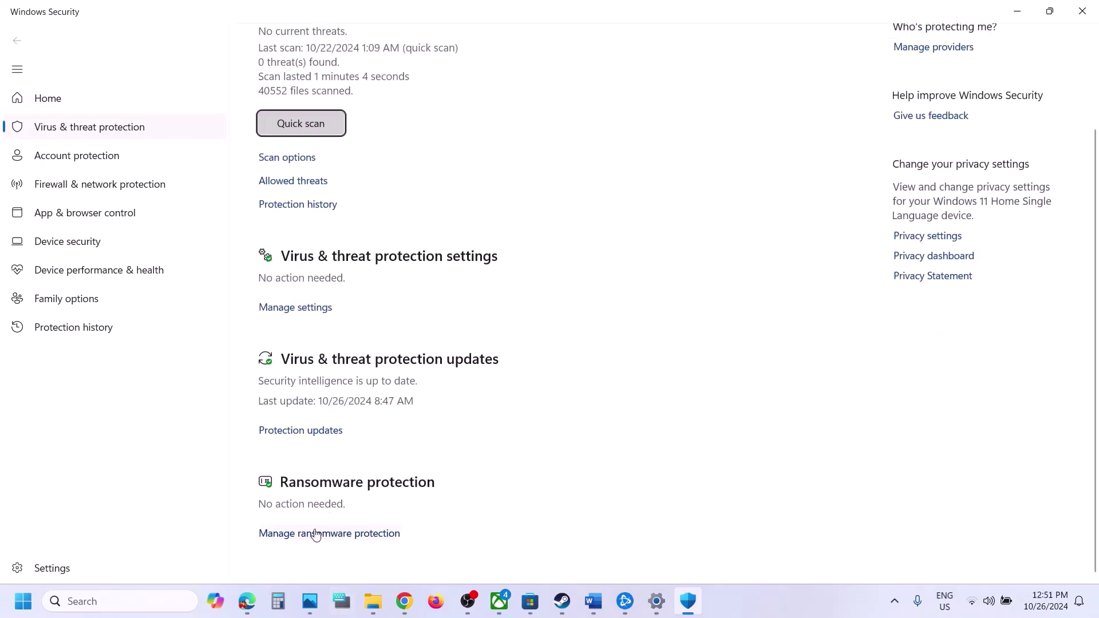
pyautogui.click(313, 532)
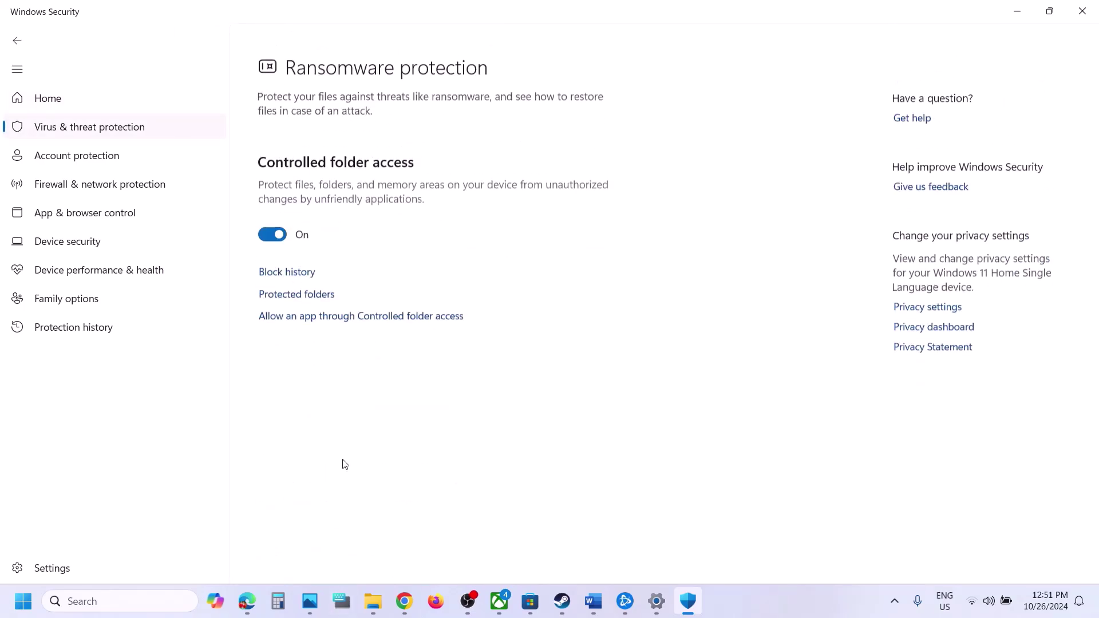
pyautogui.click(338, 308)
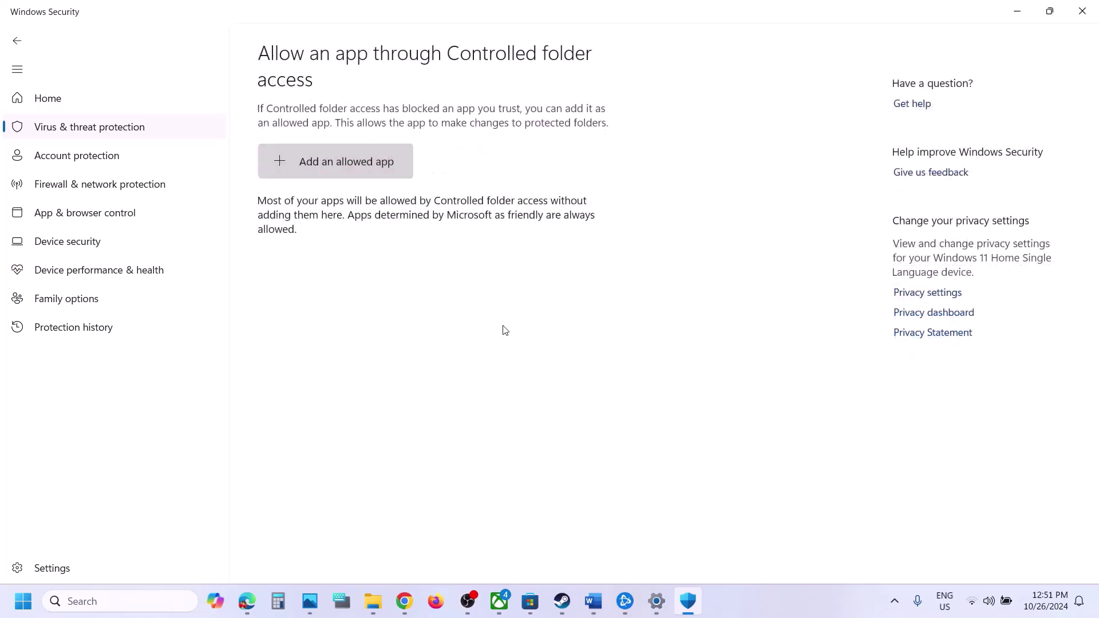
# Start adding an allowed app by browsing all apps, and go to the Program Files (x86) folder on the C: drive
pyautogui.scroll(-2, 504, 329)
pyautogui.click(340, 44)
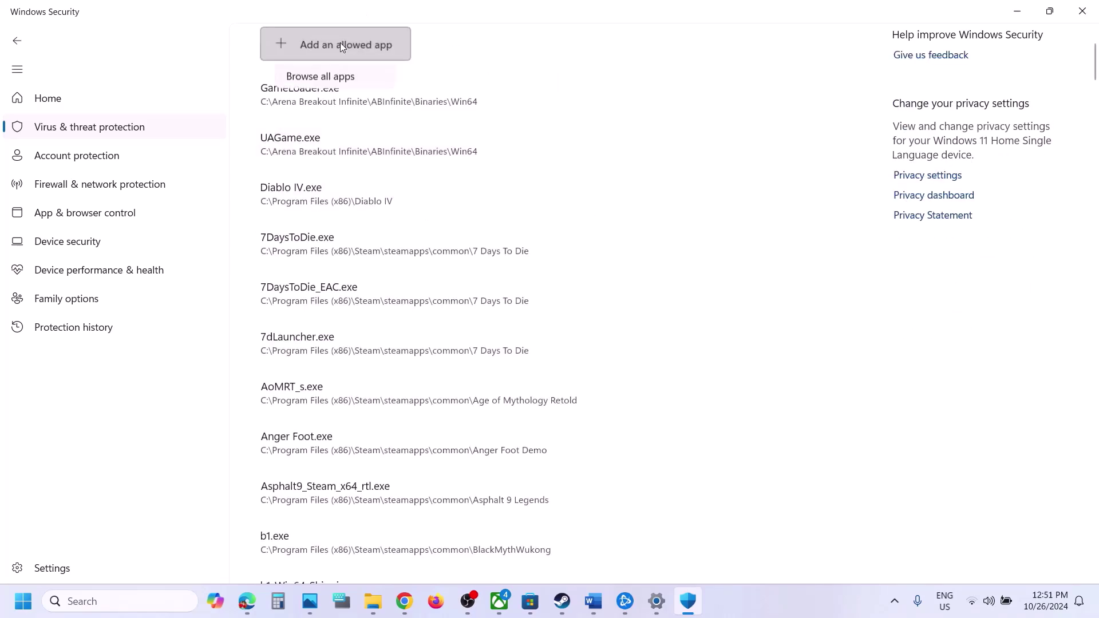
pyautogui.click(327, 101)
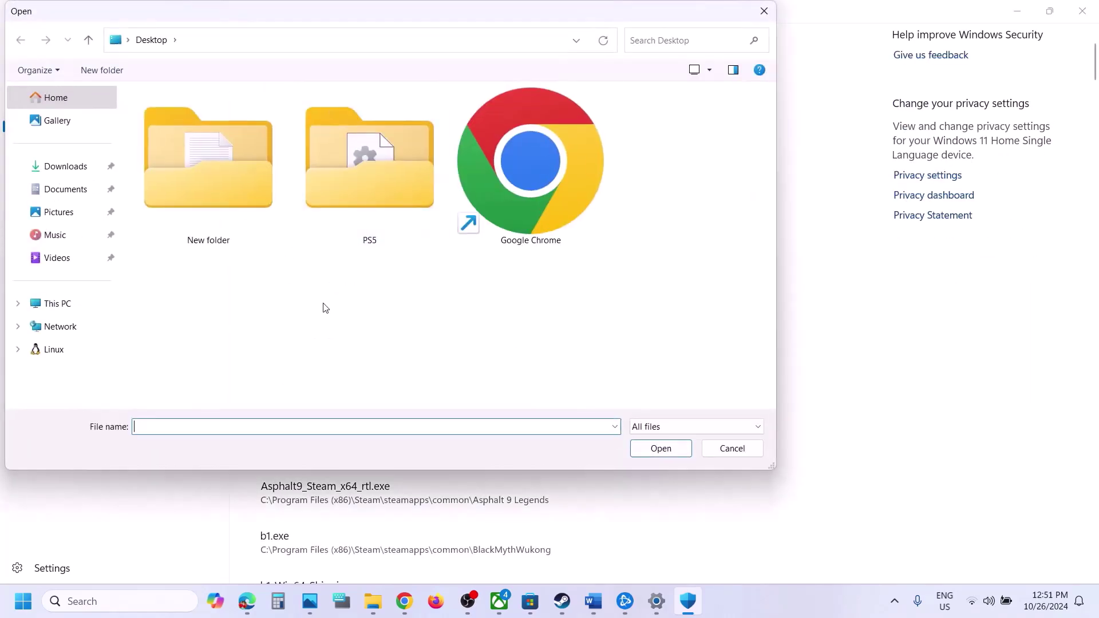
pyautogui.click(83, 309)
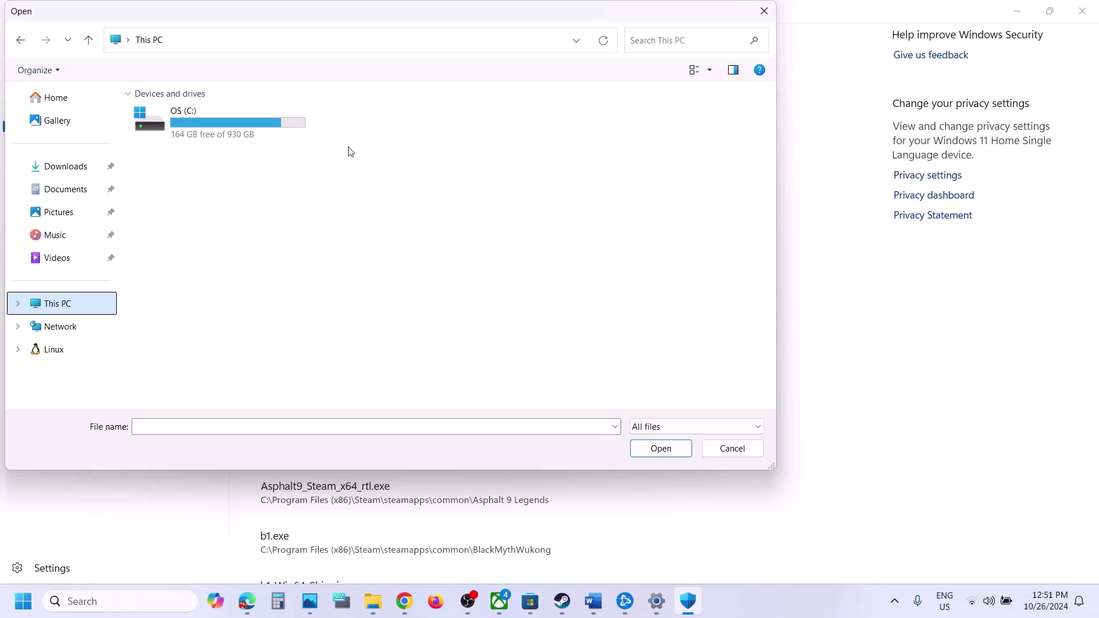
pyautogui.doubleClick(255, 129)
pyautogui.scroll(-4, 244, 212)
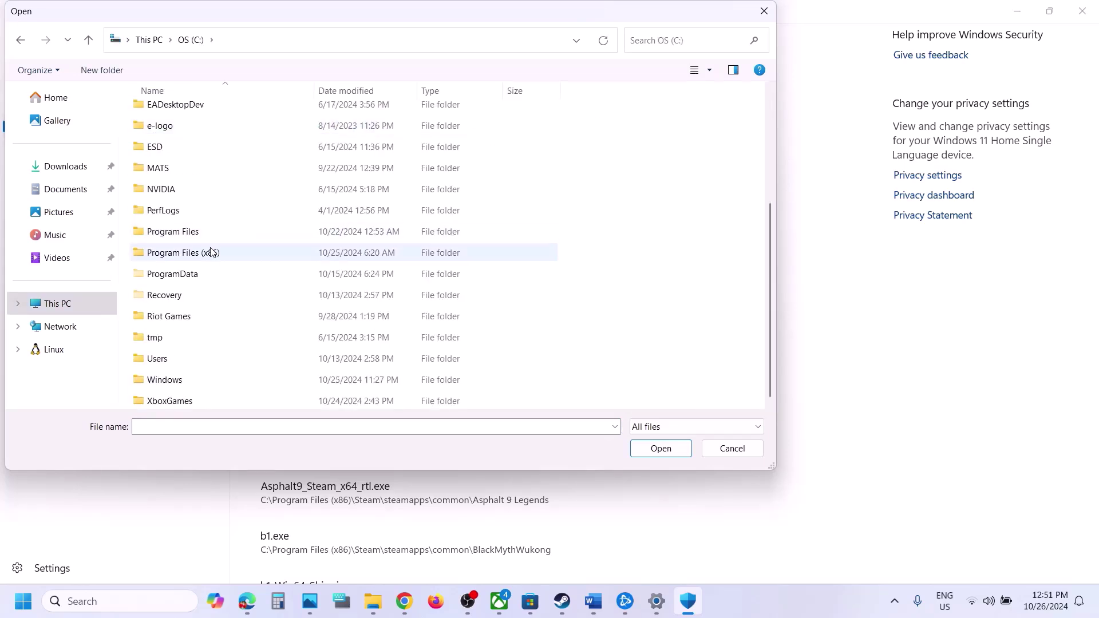
pyautogui.click(192, 260)
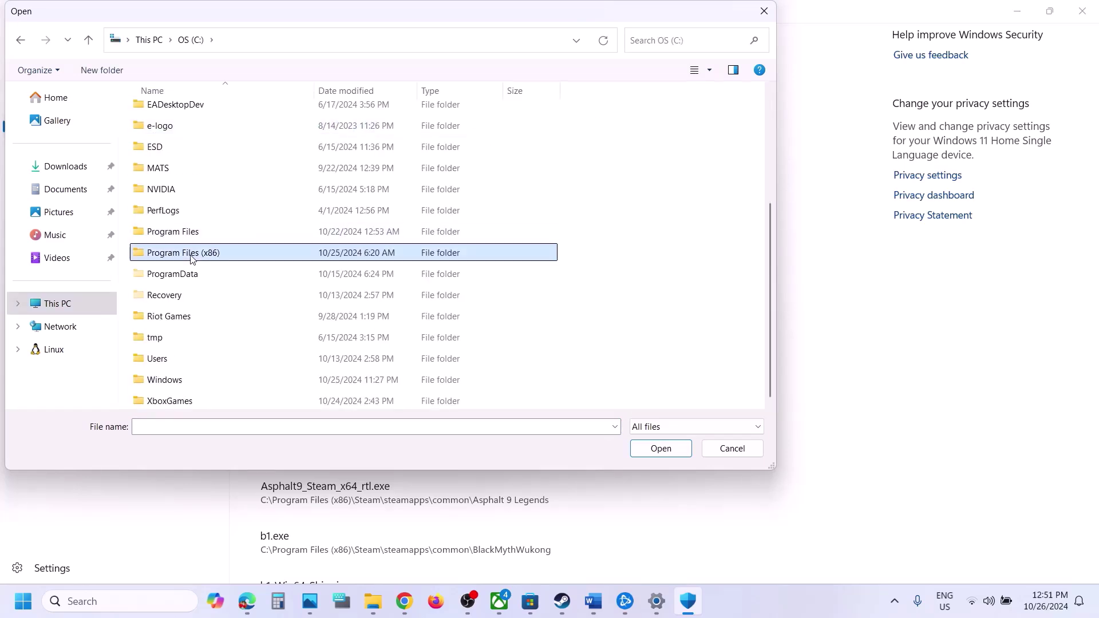
pyautogui.doubleClick(224, 253)
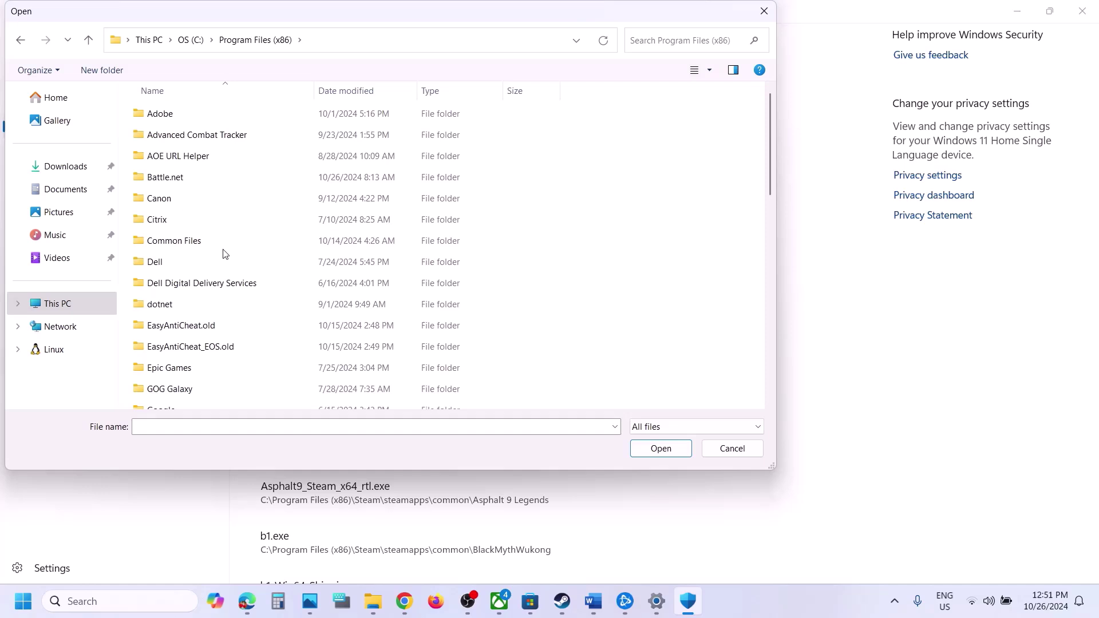
# Browse to Steam\steamapps\common and show the contents of the Call of Duty HQ folder
pyautogui.scroll(-1, 224, 254)
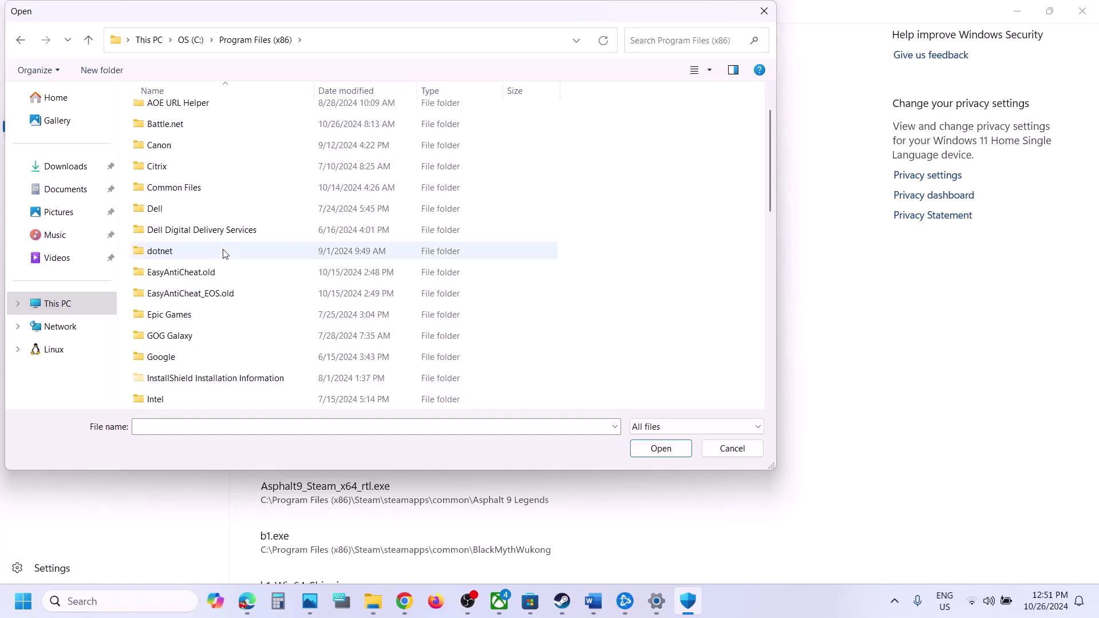
pyautogui.scroll(-9, 224, 253)
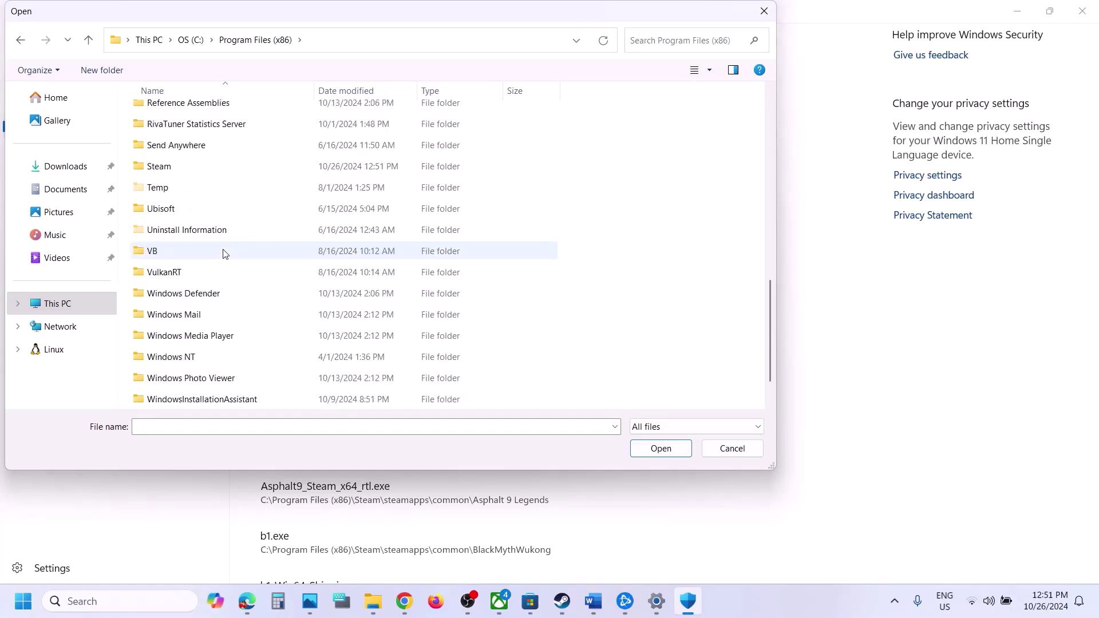
pyautogui.doubleClick(167, 172)
pyautogui.scroll(-3, 189, 167)
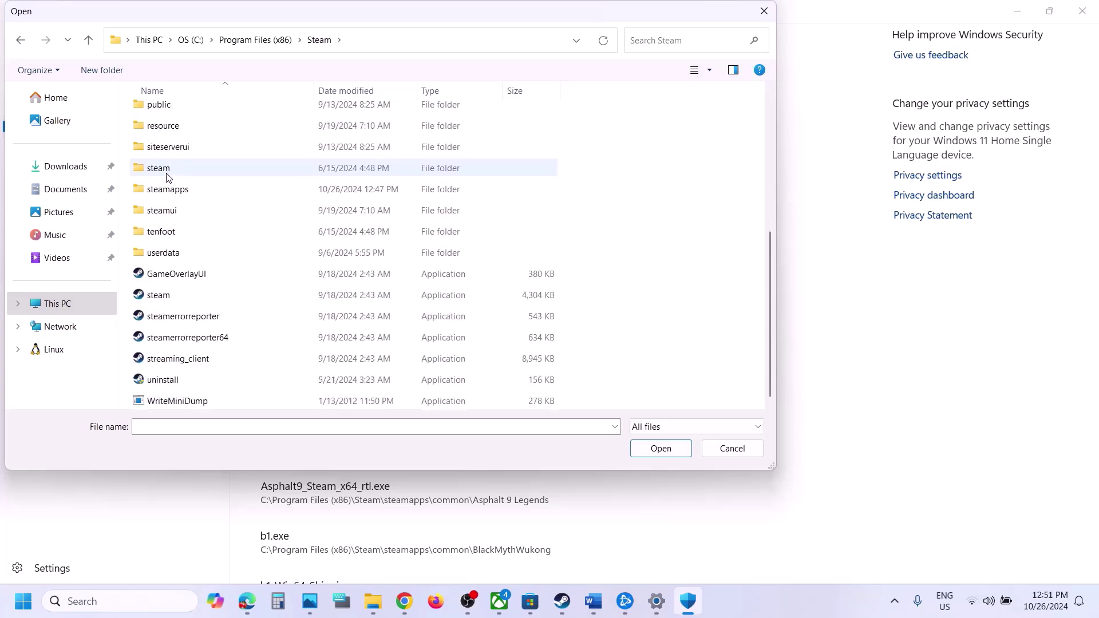
pyautogui.doubleClick(184, 187)
pyautogui.doubleClick(166, 114)
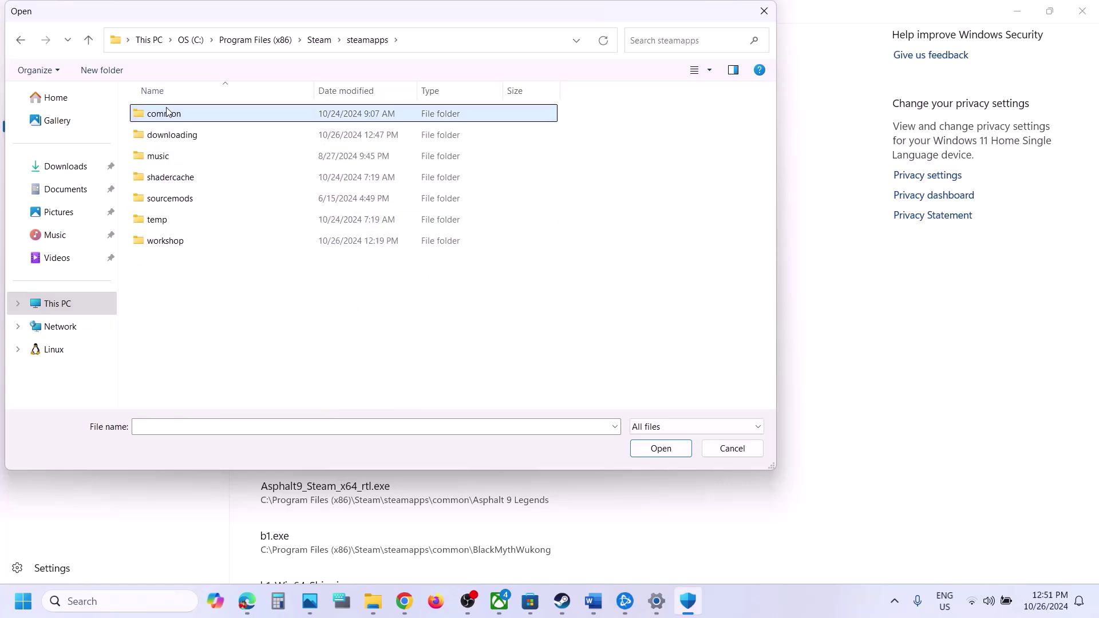
pyautogui.doubleClick(203, 140)
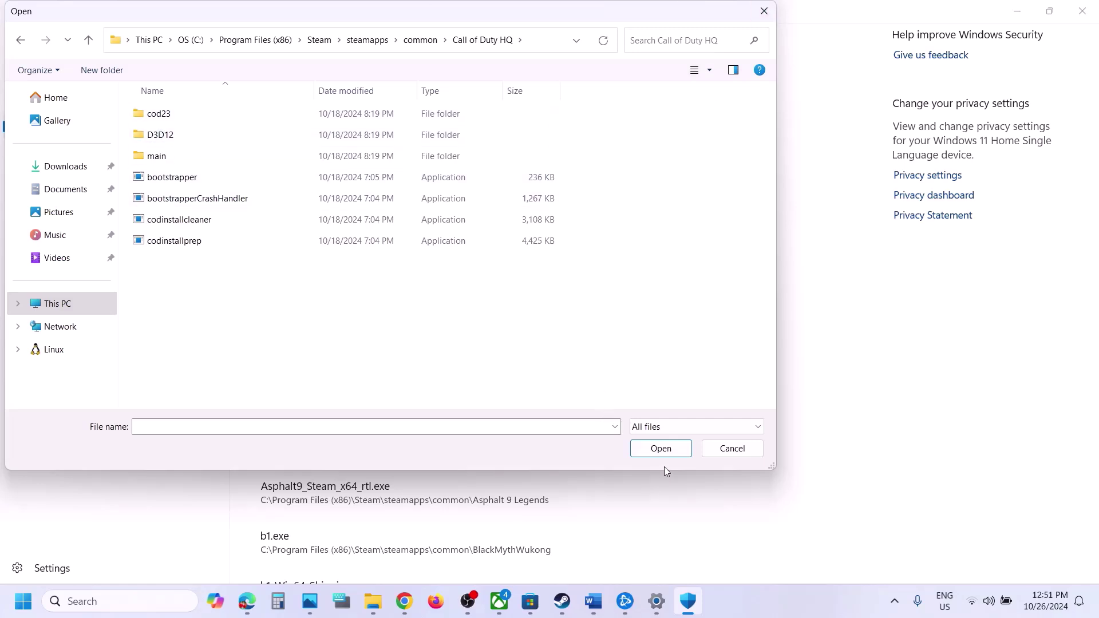
# Go back up to the C: drive and allow Call of Duty Launcher from the Call of Duty folder
pyautogui.click(87, 41)
pyautogui.click(87, 41)
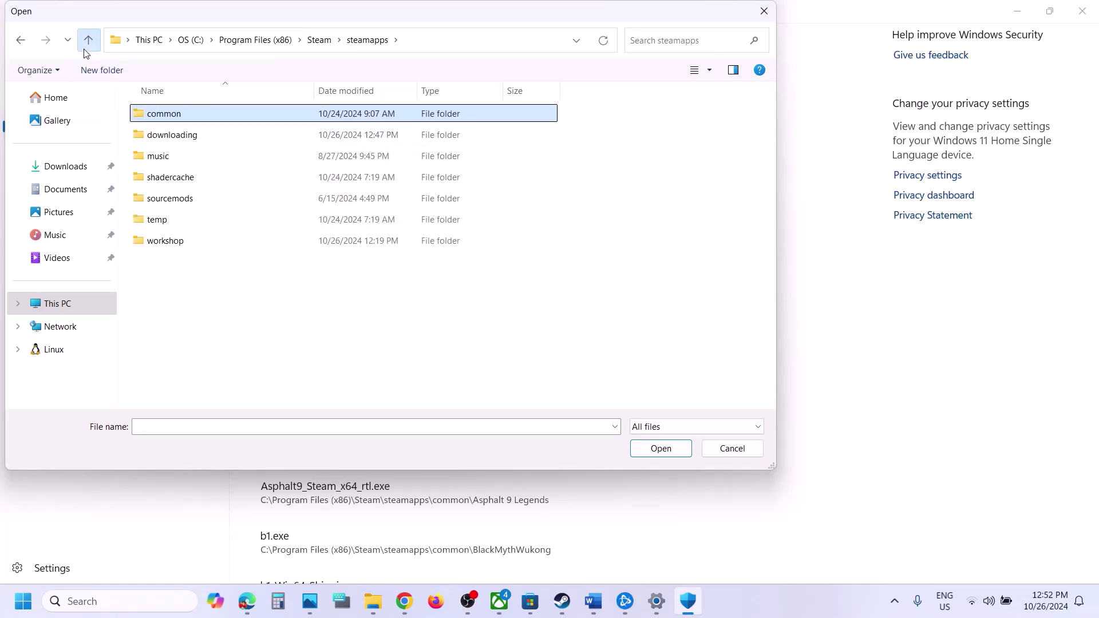
pyautogui.click(87, 41)
pyautogui.click(87, 41)
pyautogui.scroll(8, 287, 213)
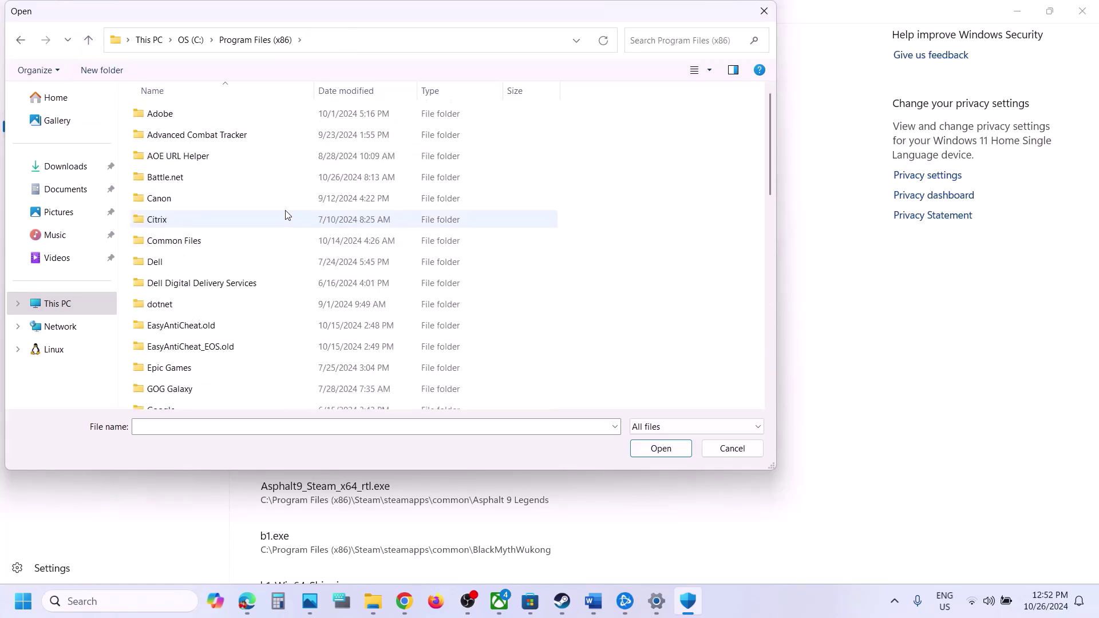
pyautogui.click(88, 40)
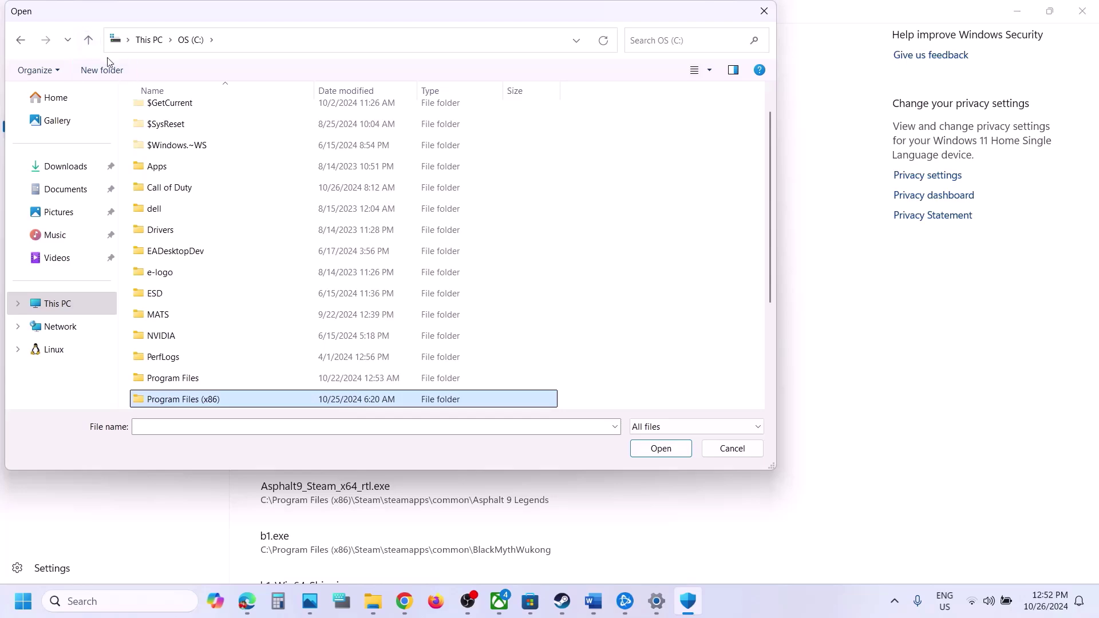
pyautogui.doubleClick(176, 188)
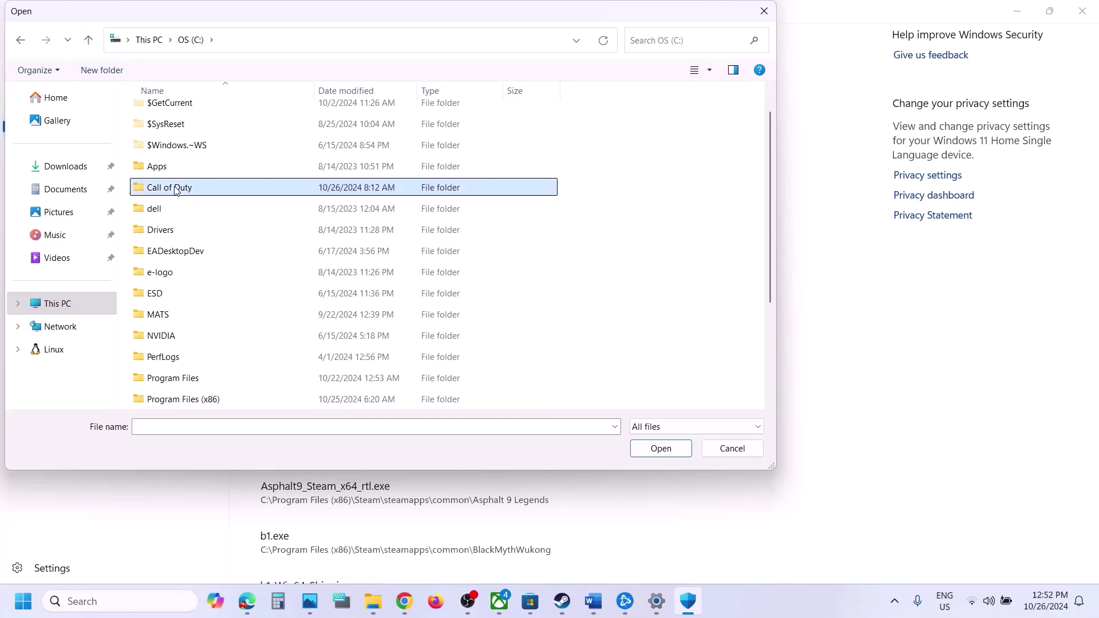
pyautogui.click(176, 177)
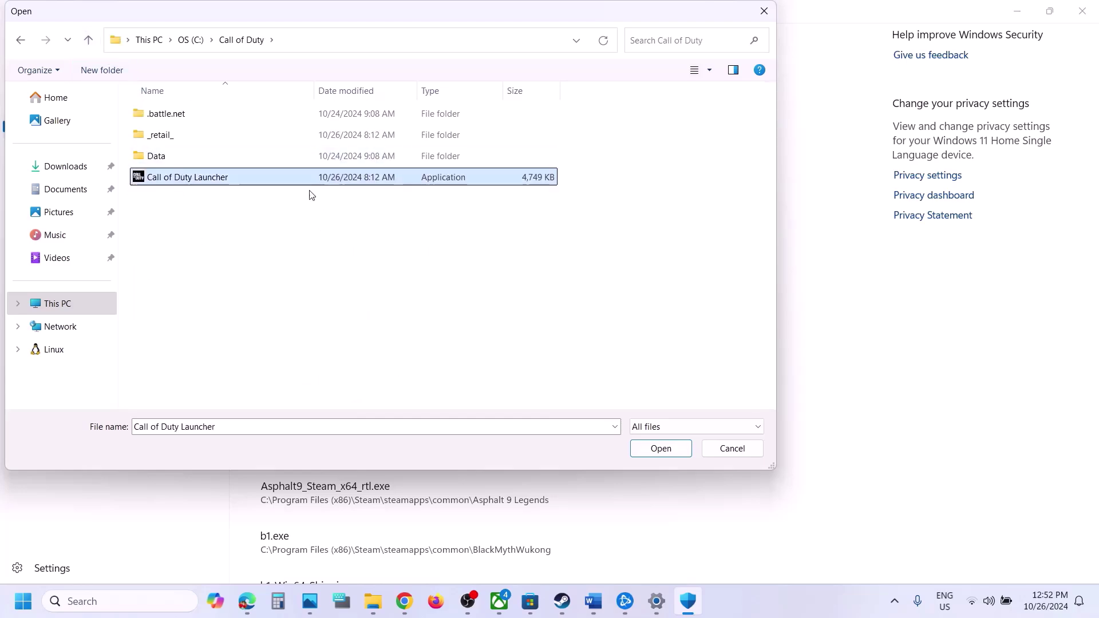
pyautogui.click(661, 448)
# Add the cod application from the Call of Duty\_retail_ folder as another allowed app
pyautogui.click(311, 55)
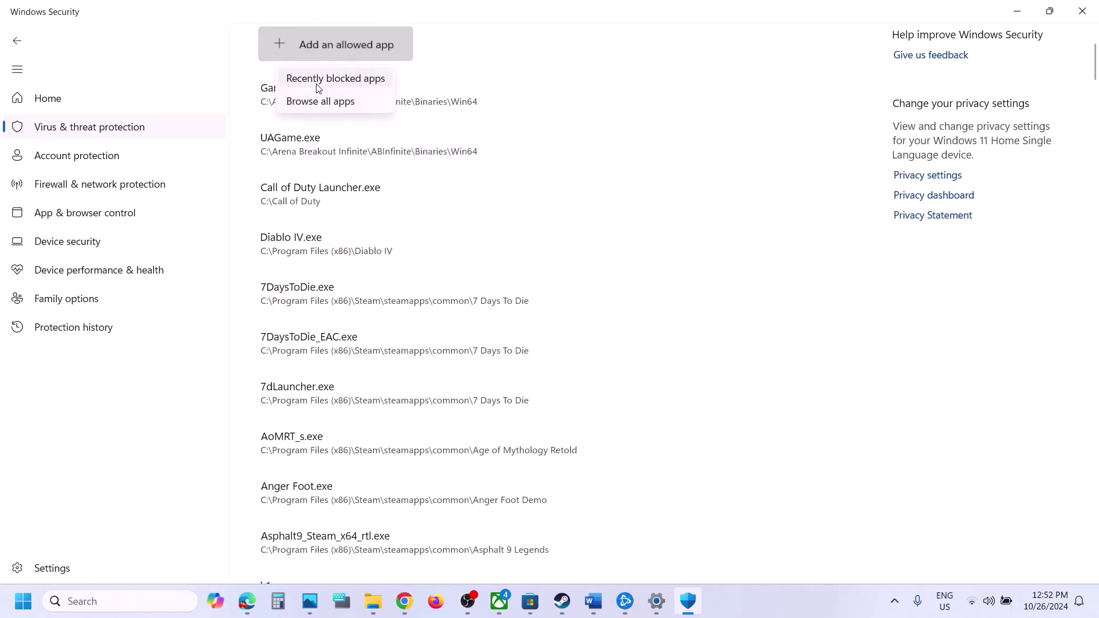
pyautogui.click(319, 101)
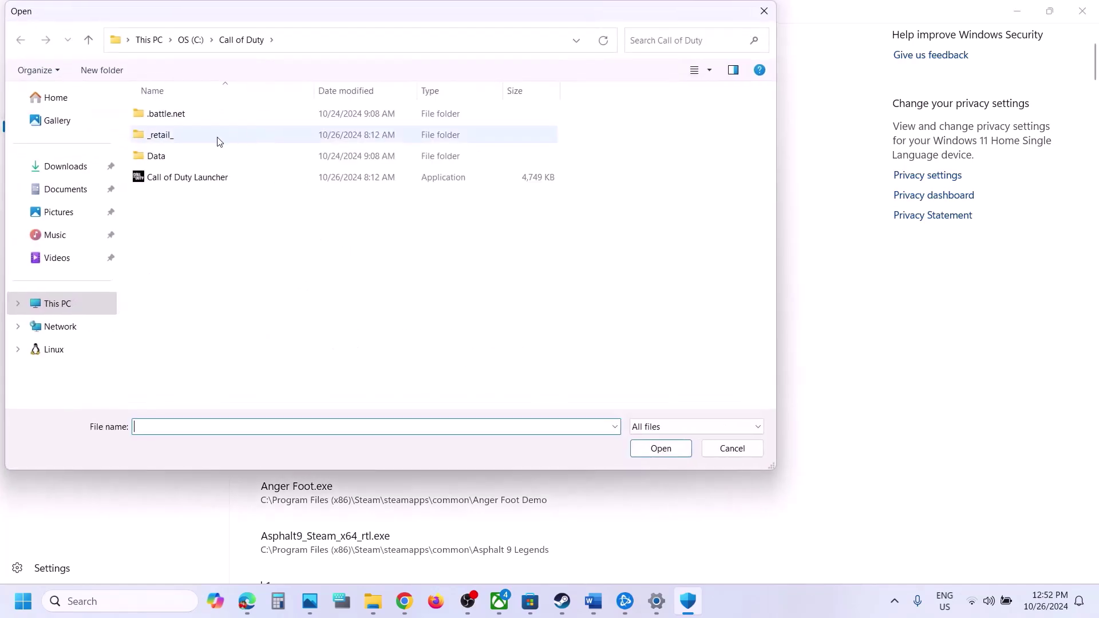
pyautogui.doubleClick(161, 135)
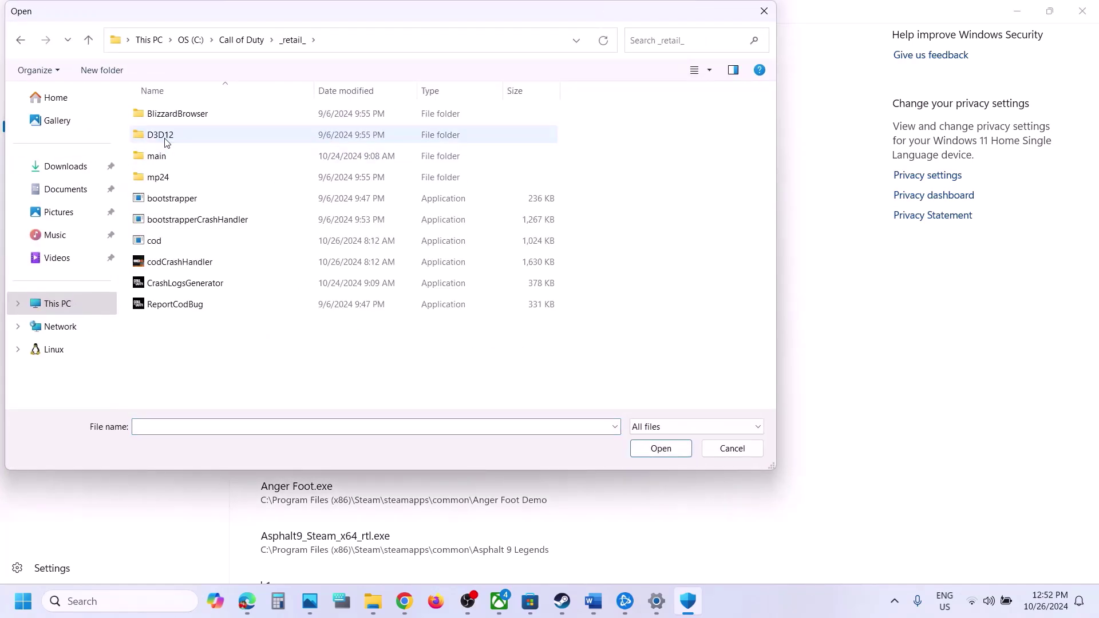
pyautogui.click(164, 243)
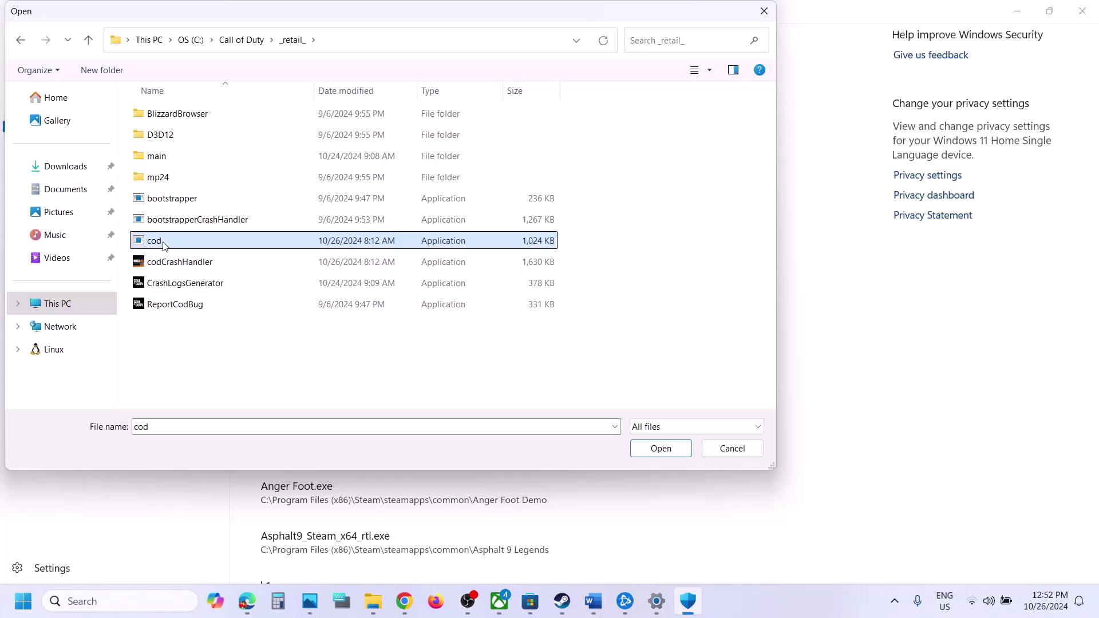
pyautogui.click(661, 449)
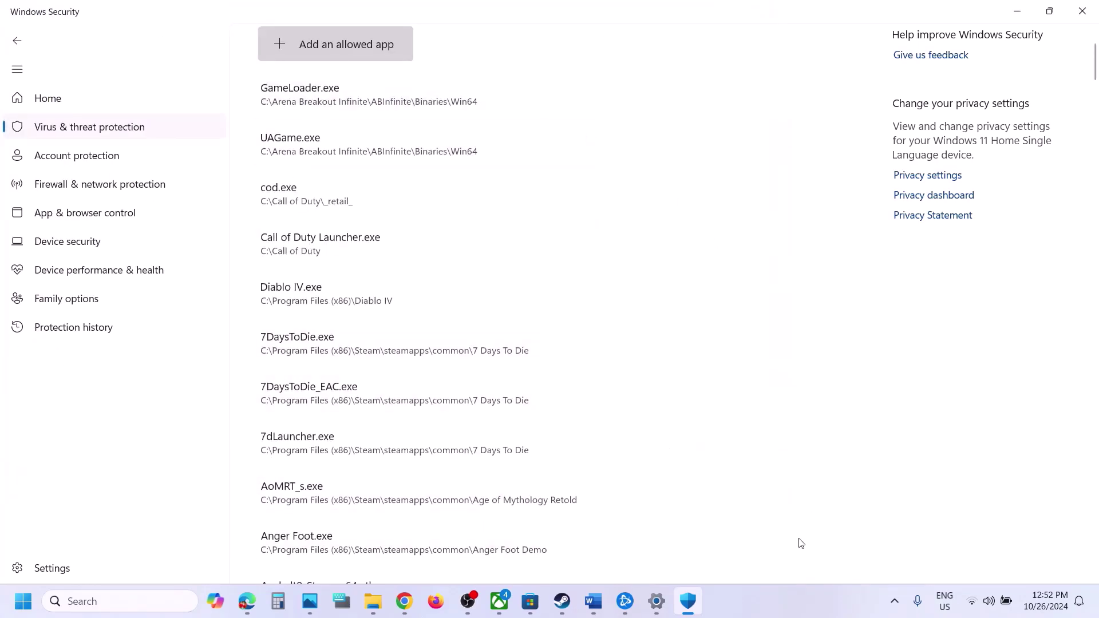
# Switch to the Word document and highlight the -dx11/-d3d11/-dx12 launch options in Step 11
pyautogui.click(593, 601)
pyautogui.scroll(-2, 410, 359)
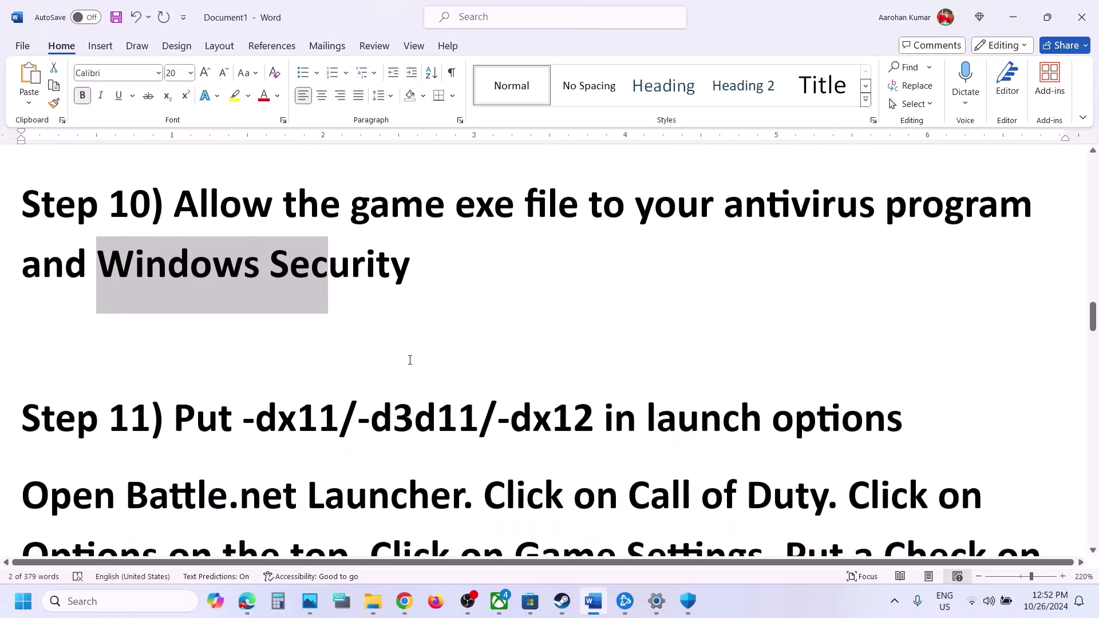
pyautogui.scroll(-2, 410, 359)
pyautogui.moveTo(297, 297); pyautogui.dragTo(595, 303)
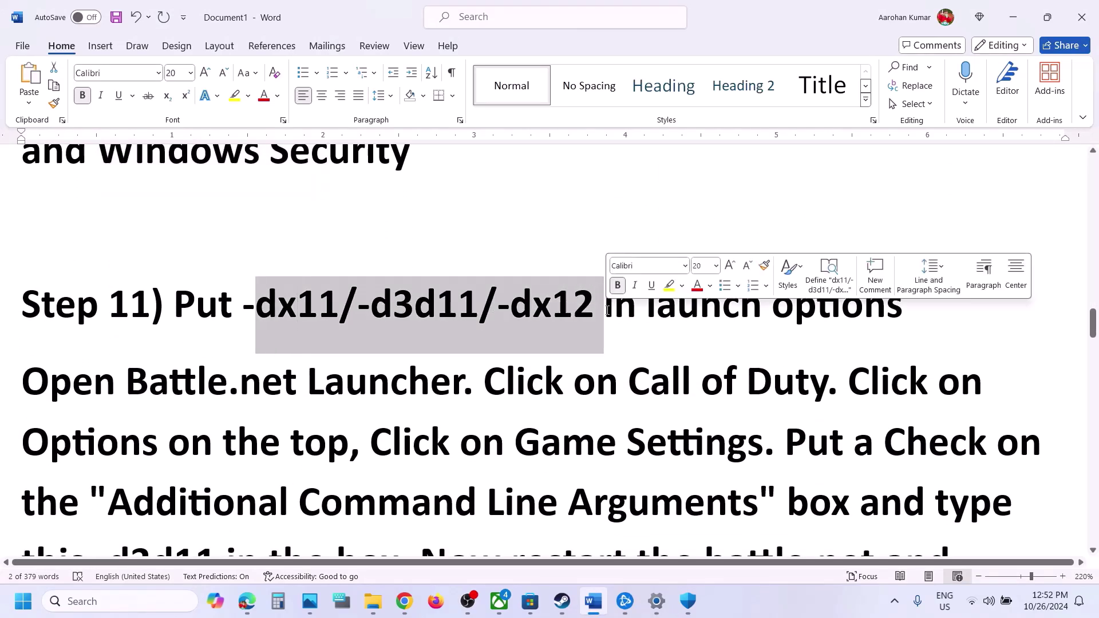
# Switch to Steam and set Call of Duty's launch options to -d3d11, and replace that with -dx12
pyautogui.click(561, 601)
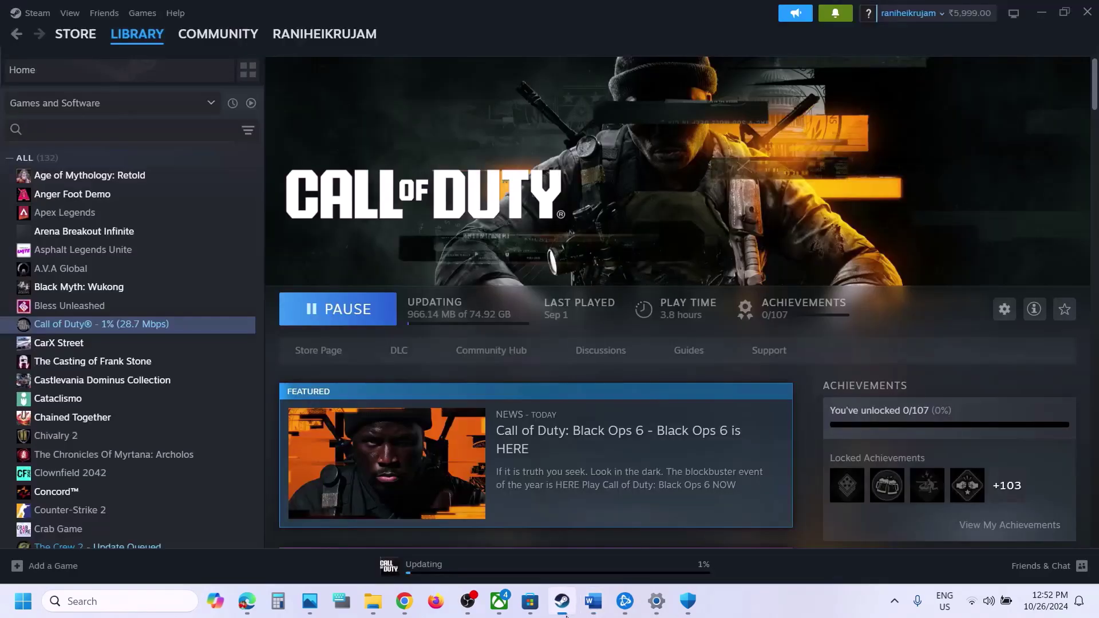
pyautogui.rightClick(135, 331)
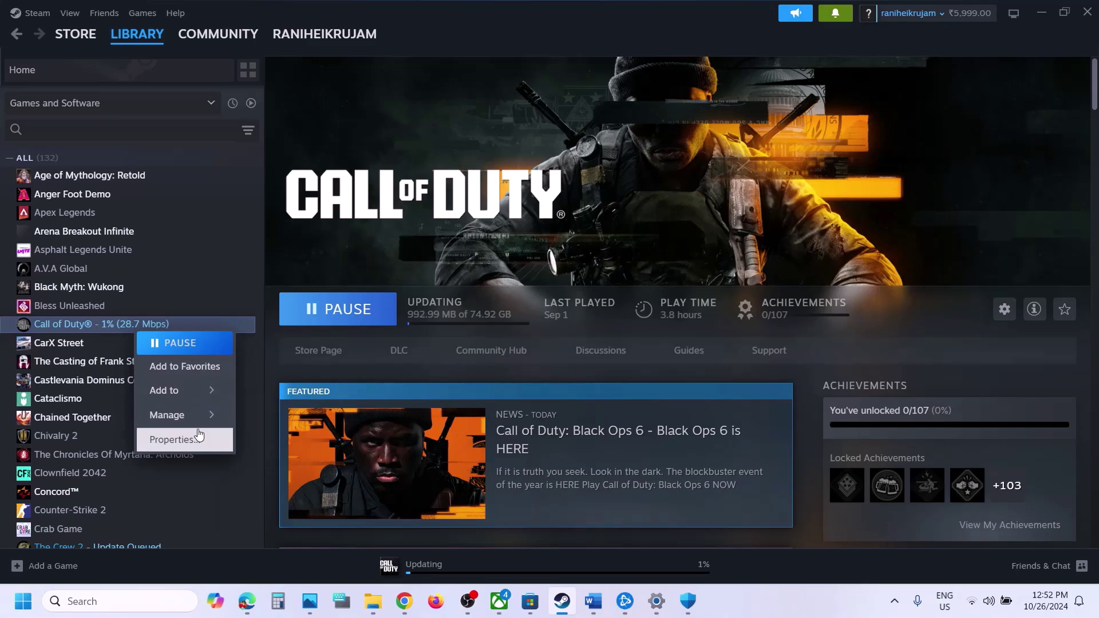
pyautogui.click(198, 437)
pyautogui.click(451, 294)
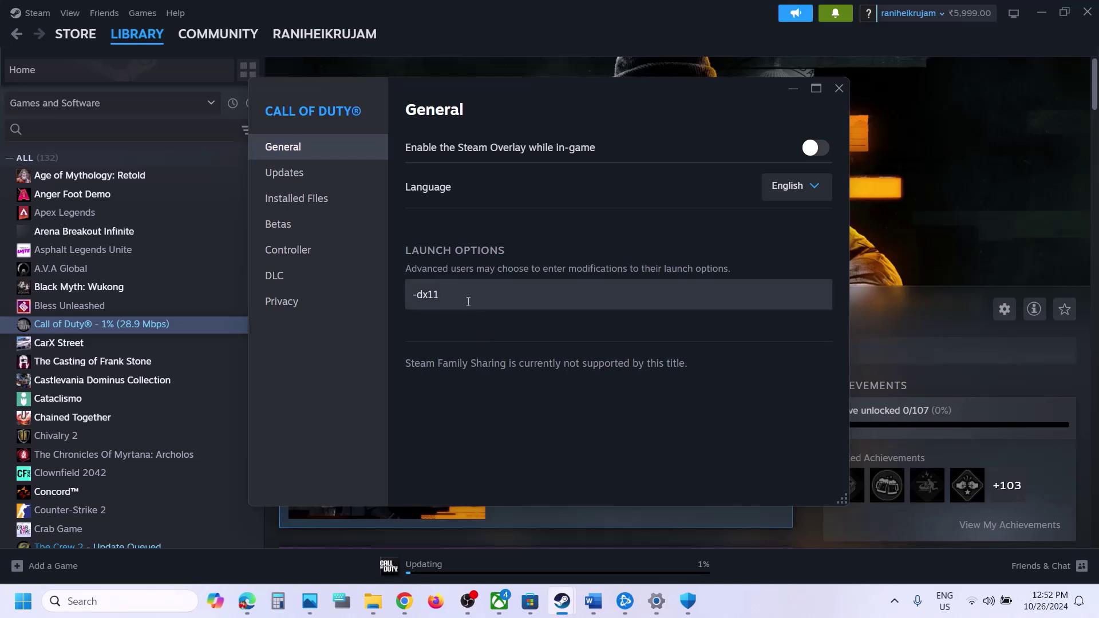
pyautogui.moveTo(465, 300); pyautogui.dragTo(406, 298)
pyautogui.write('-')
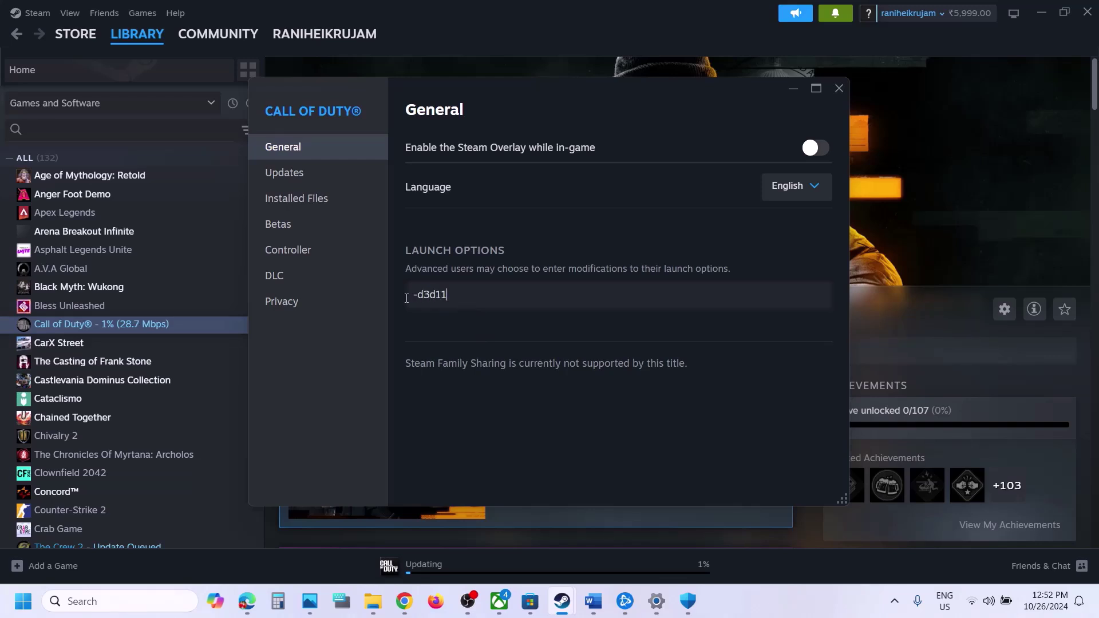
pyautogui.moveTo(450, 295); pyautogui.dragTo(404, 294)
pyautogui.write('-dx12')
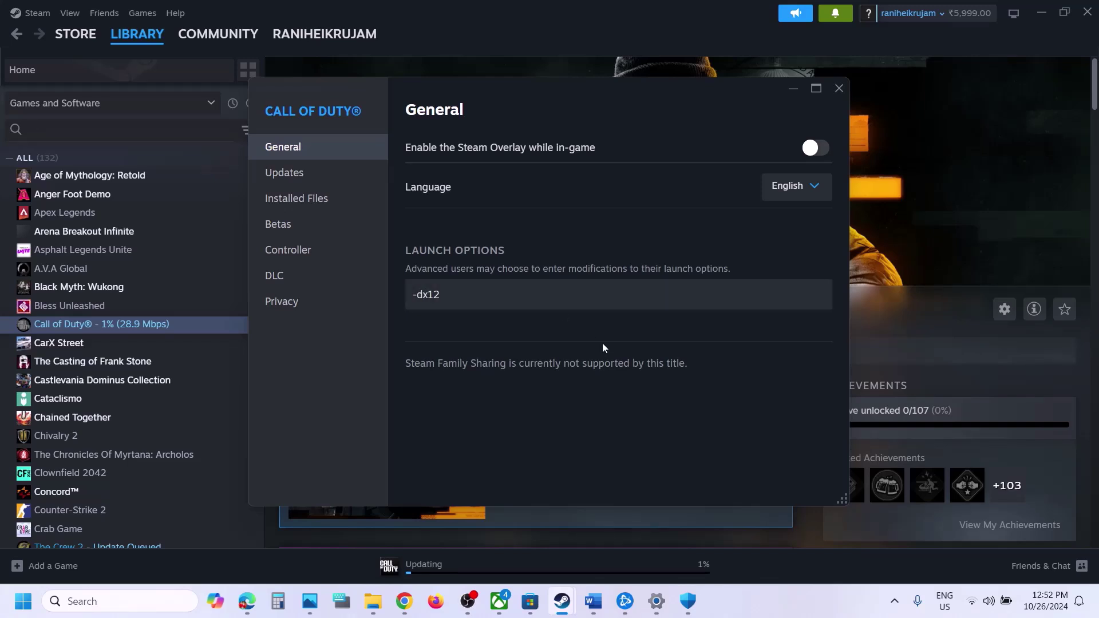
# Clear Call of Duty's launch options and close its properties
pyautogui.hotkey('ctrl', 'a')
pyautogui.press('BackSpace')
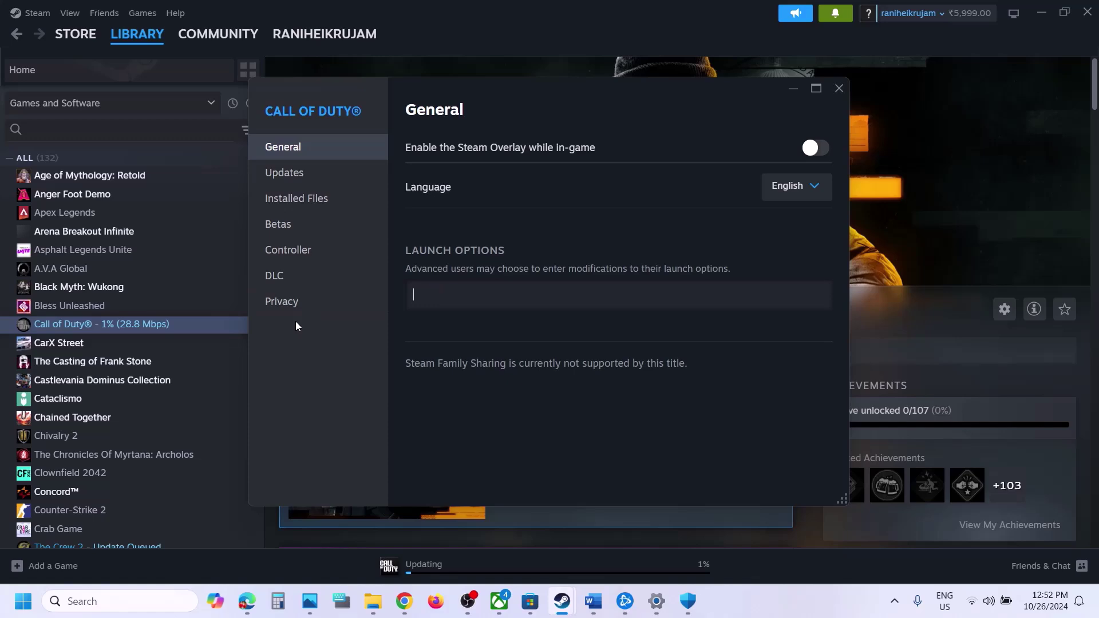
pyautogui.click(838, 88)
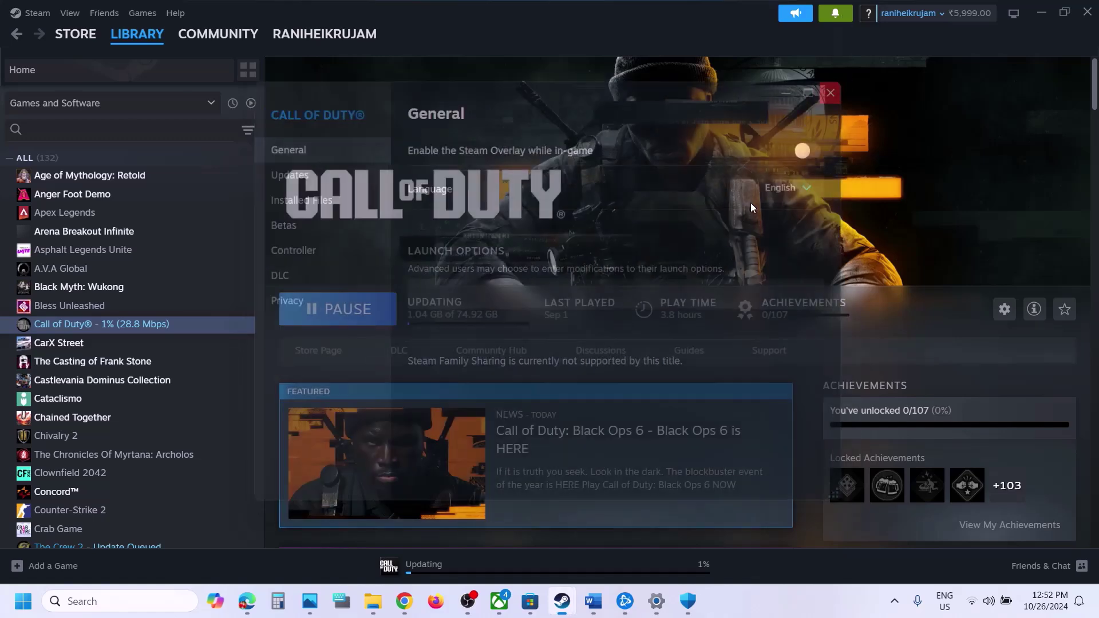
# Check the Battle.net instructions in Word, then switch to Battle.net and enable additional command line arguments for Call of Duty with -dx11
pyautogui.click(592, 602)
pyautogui.scroll(-3, 448, 375)
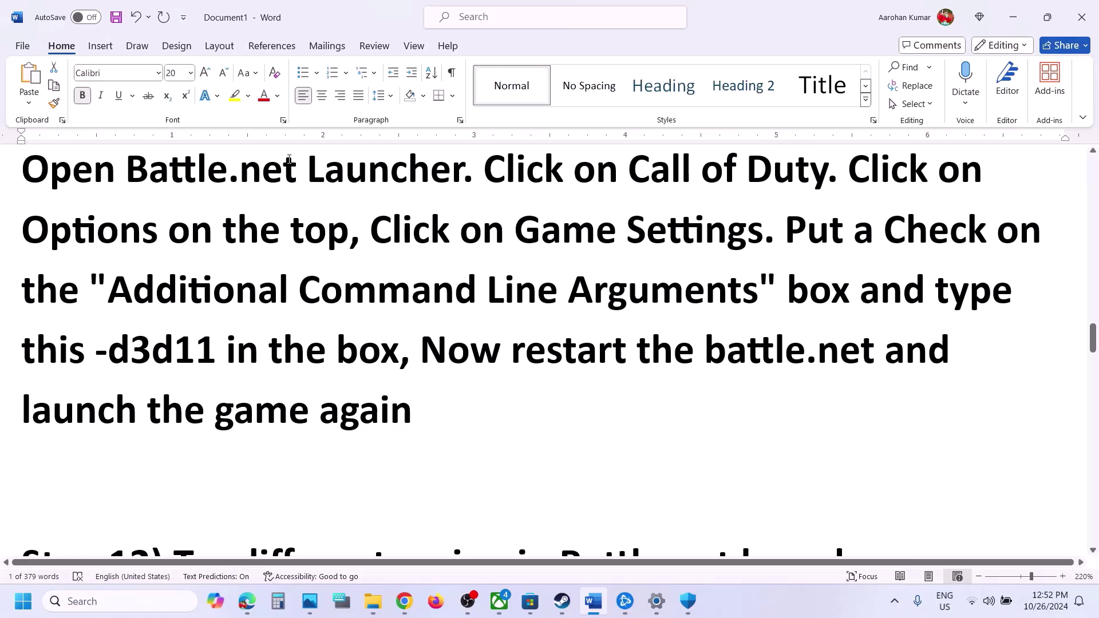
pyautogui.click(625, 601)
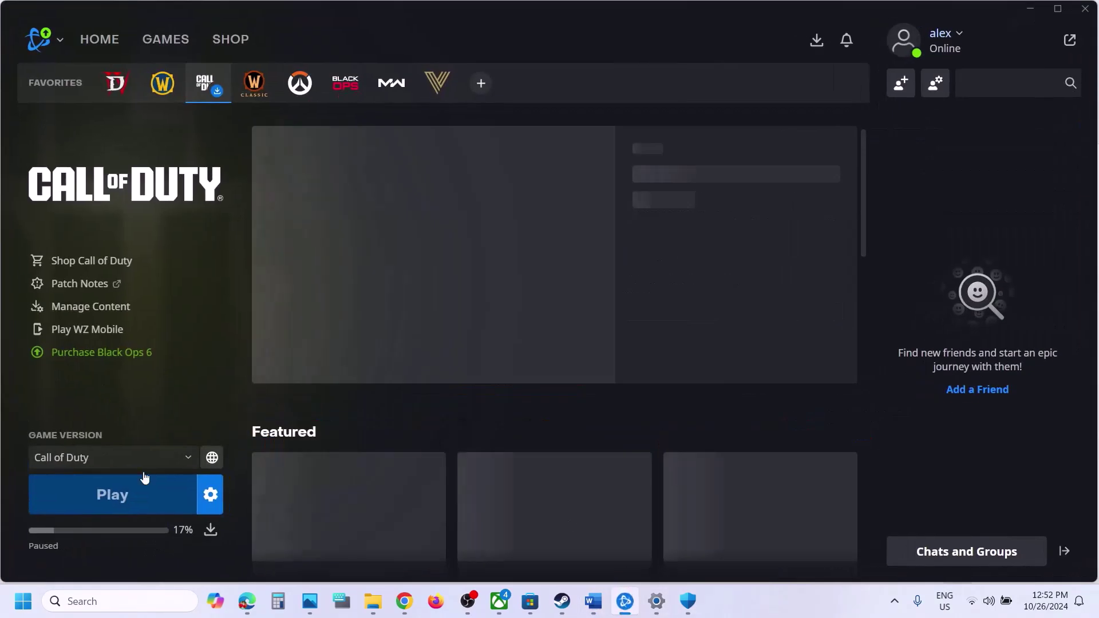
pyautogui.click(210, 495)
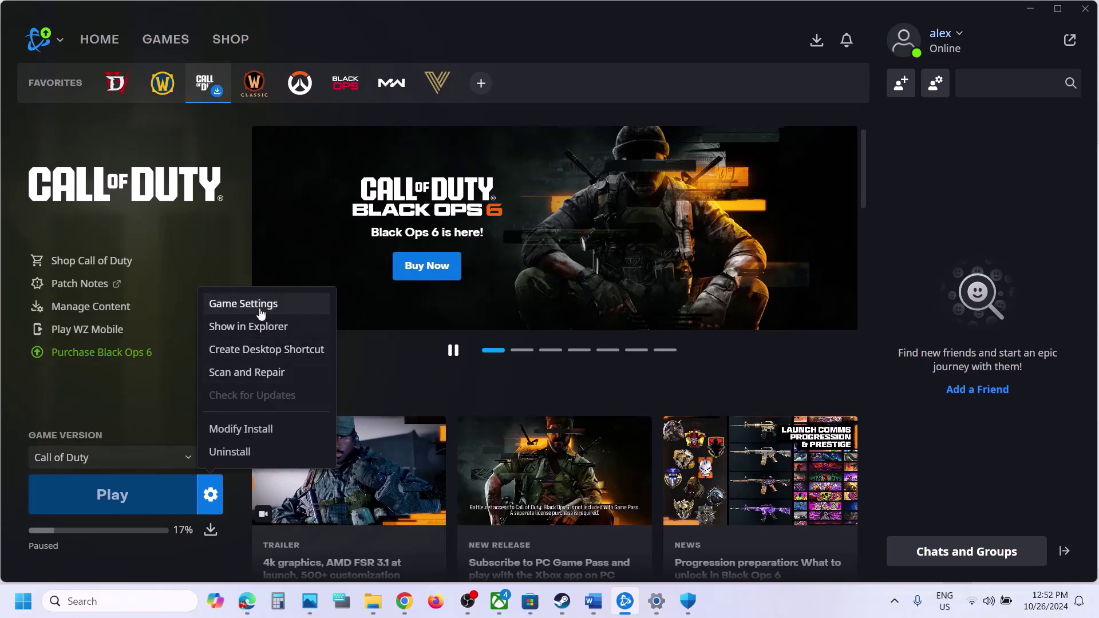
pyautogui.click(262, 309)
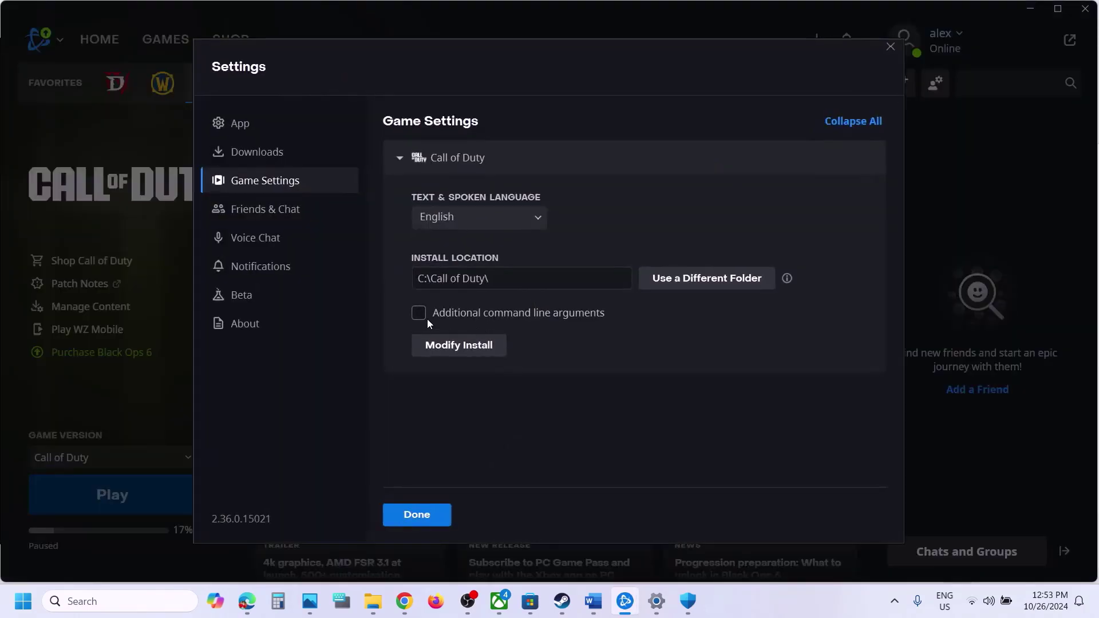
pyautogui.click(421, 317)
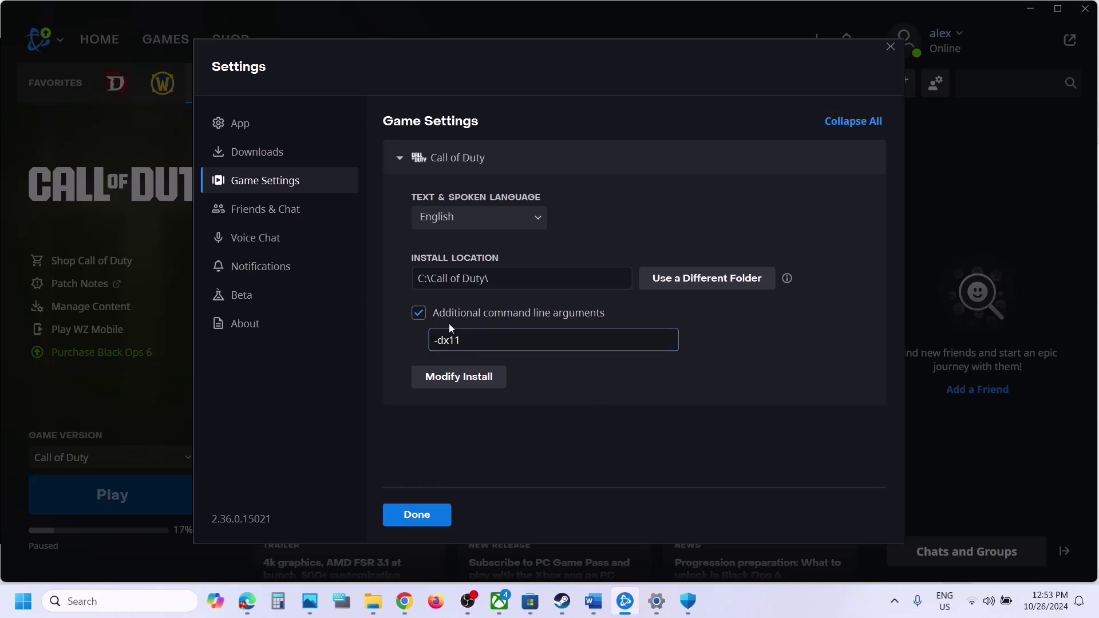
# Clear the -dx11 argument, turn off Call of Duty's additional command line arguments, and finish the game settings
pyautogui.moveTo(466, 341); pyautogui.dragTo(425, 343)
pyautogui.click(588, 399)
pyautogui.moveTo(472, 342); pyautogui.dragTo(438, 340)
pyautogui.press('BackSpace')
pyautogui.press('BackSpace')
pyautogui.moveTo(480, 342); pyautogui.dragTo(422, 347)
pyautogui.write('-d')
pyautogui.moveTo(499, 339); pyautogui.dragTo(422, 339)
pyautogui.press('BackSpace')
pyautogui.click(418, 313)
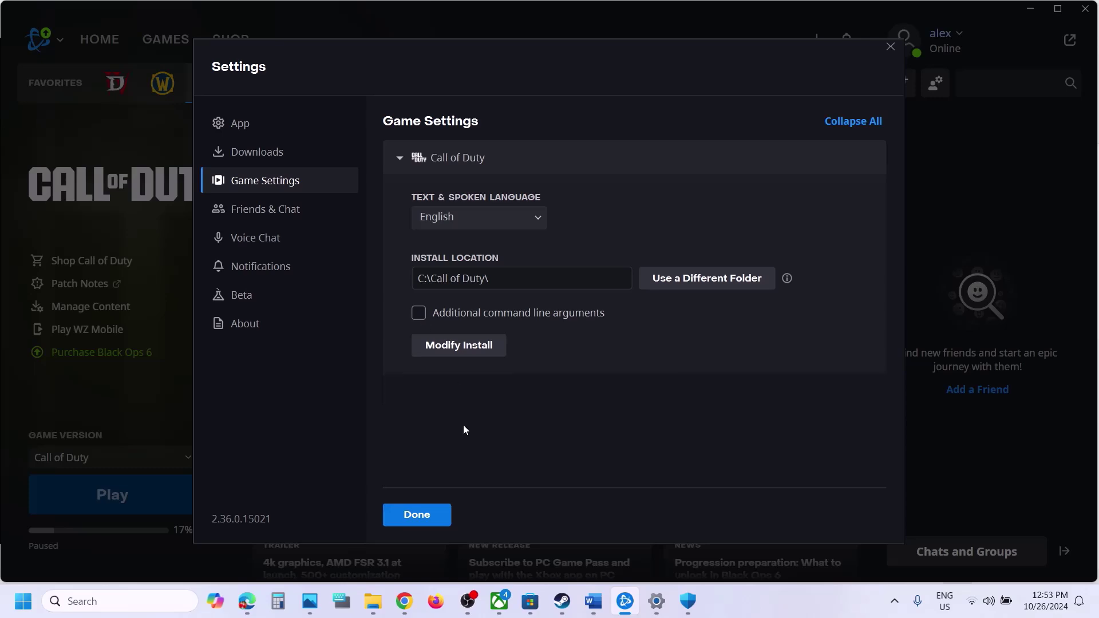
pyautogui.click(438, 518)
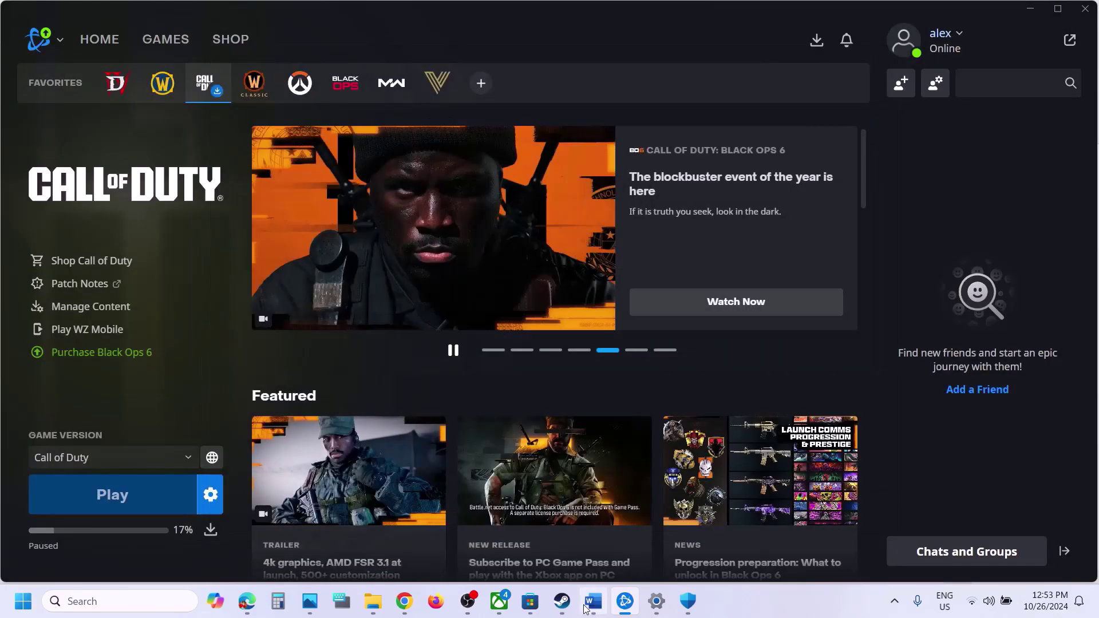
# Switch to the Word document and highlight the start of Step 12 about trying a different region
pyautogui.hotkey('alt', 'Tab')
pyautogui.scroll(-3, 444, 382)
pyautogui.scroll(-1, 445, 383)
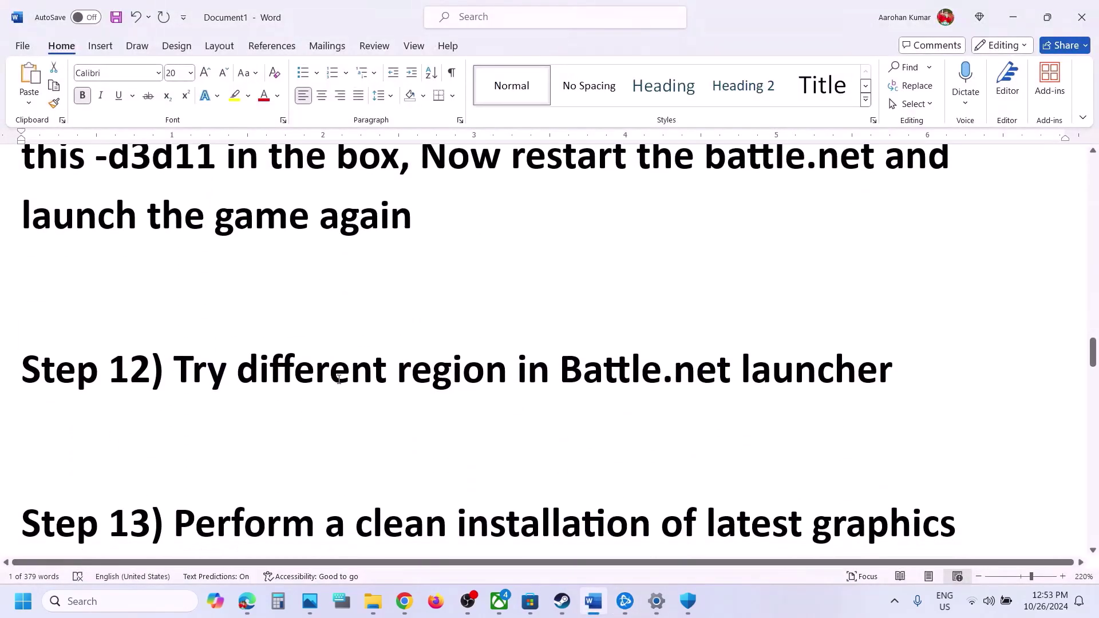
pyautogui.moveTo(412, 365); pyautogui.dragTo(23, 269)
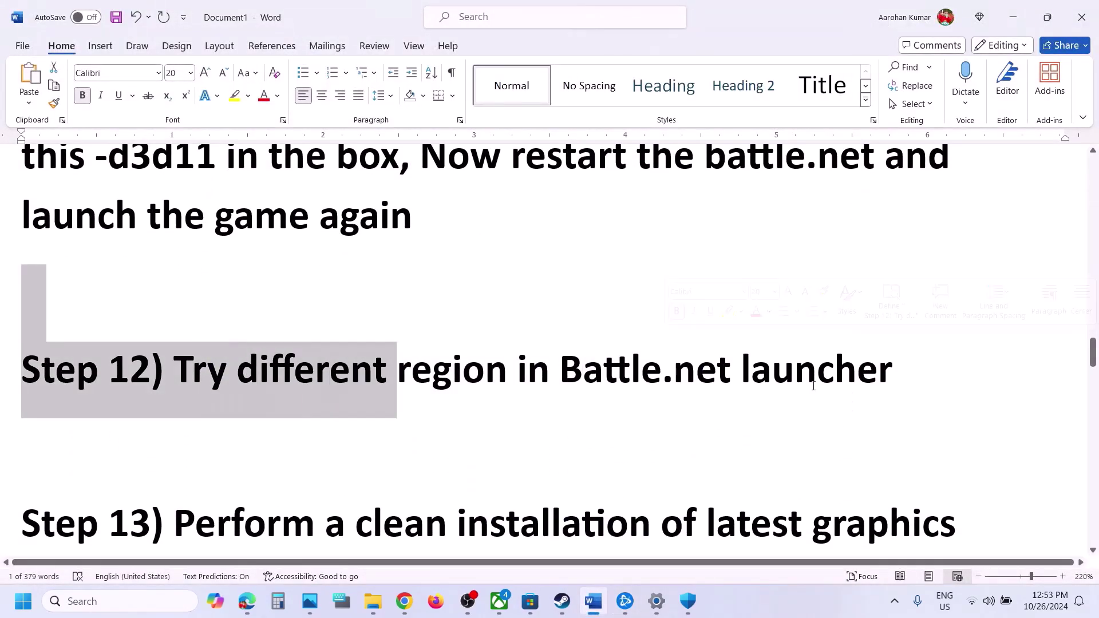
# Switch to Battle.net, view the region choices for Call of Duty without changing them, and minimize the launcher
pyautogui.click(624, 601)
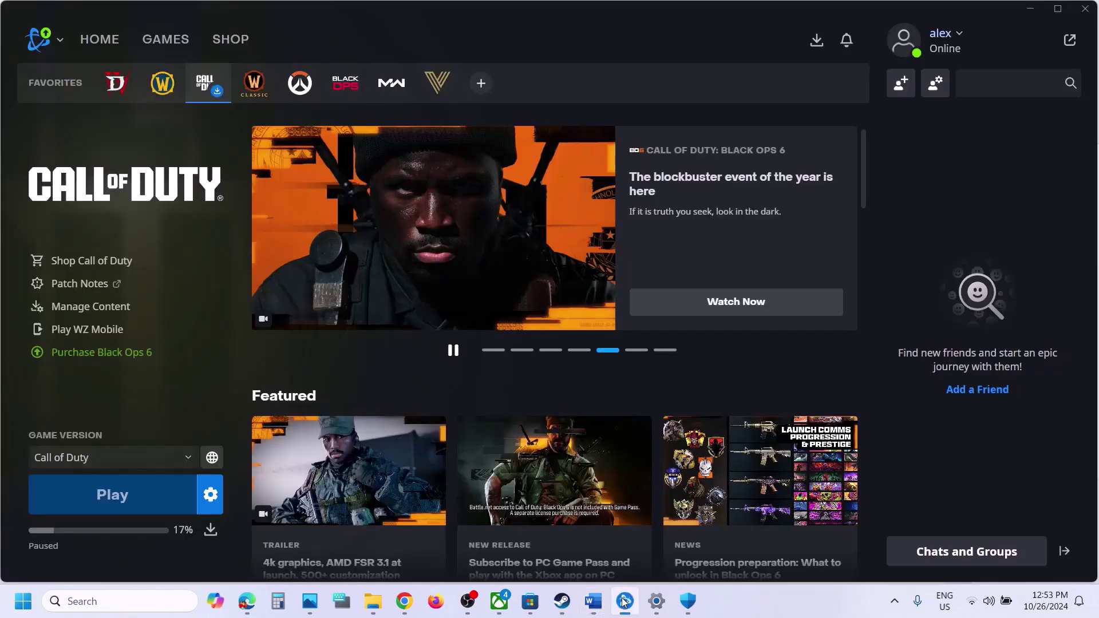
pyautogui.click(213, 461)
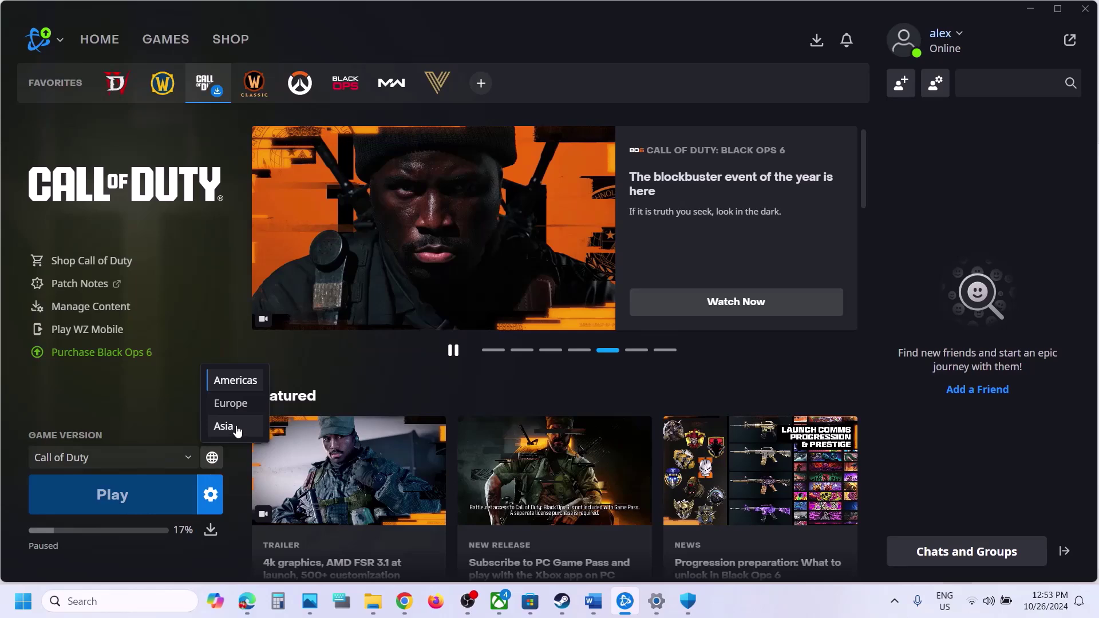
pyautogui.click(183, 414)
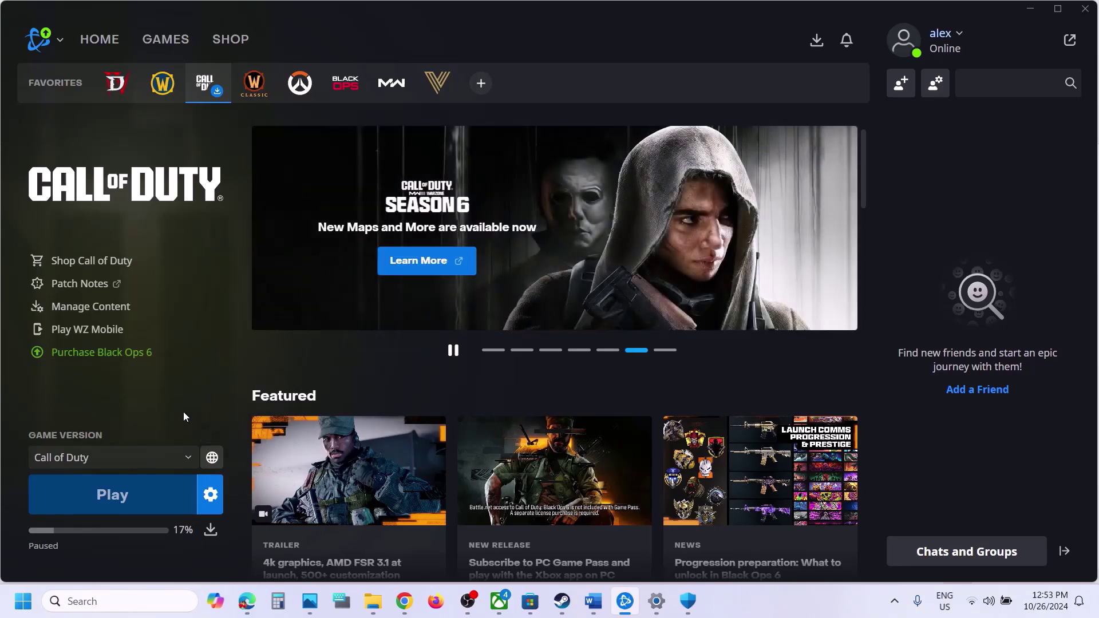
pyautogui.click(1030, 8)
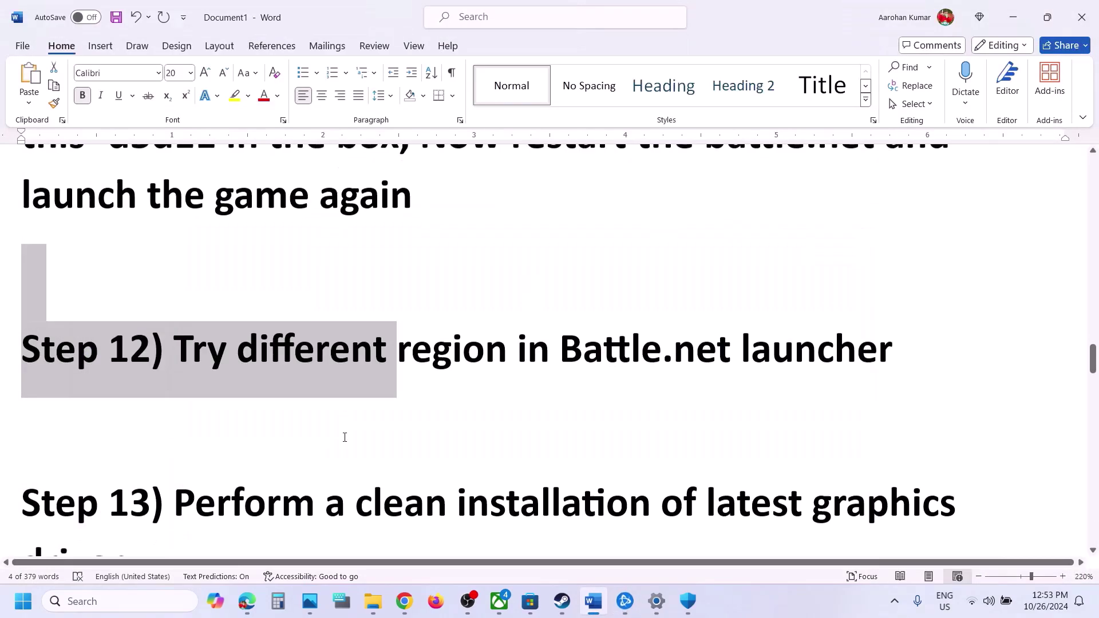
# Highlight the Step 13 text on clean graphics driver installation and the NVIDIA and AMD driver links in the Word document
pyautogui.scroll(-3, 345, 437)
pyautogui.moveTo(187, 357); pyautogui.dragTo(538, 400)
pyautogui.scroll(-1, 538, 404)
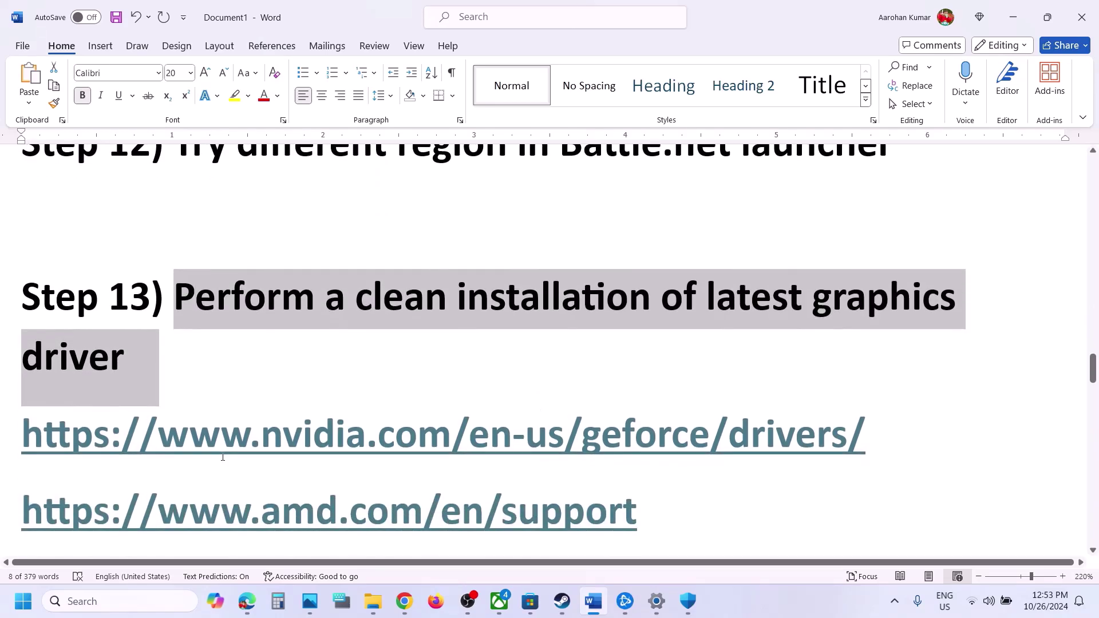
pyautogui.moveTo(220, 452); pyautogui.dragTo(564, 449)
pyautogui.scroll(-4, 566, 420)
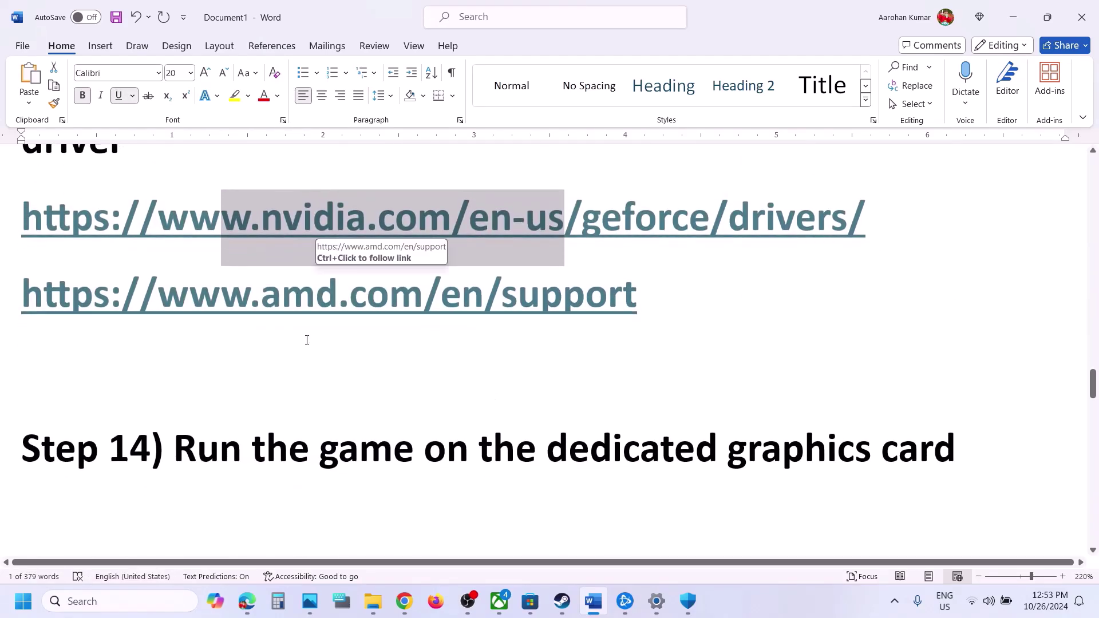
pyautogui.scroll(3, 307, 339)
pyautogui.moveTo(221, 413); pyautogui.dragTo(585, 415)
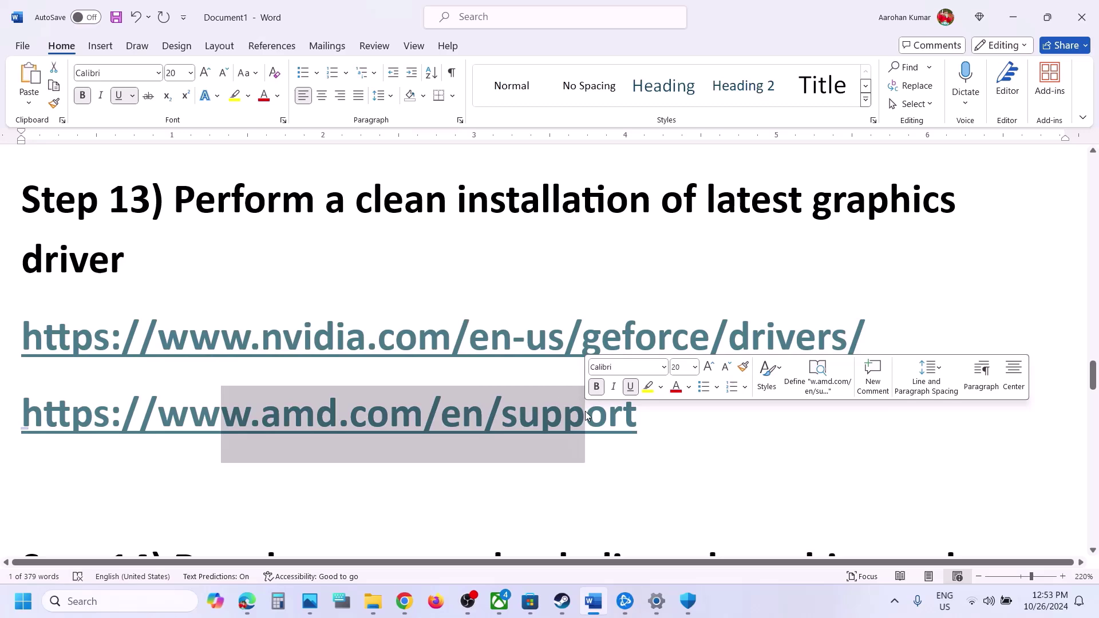
# On the NVIDIA drivers page in Chrome, choose Windows 11 and search for the GeForce RTX 3050 Laptop GPU driver
pyautogui.click(800, 612)
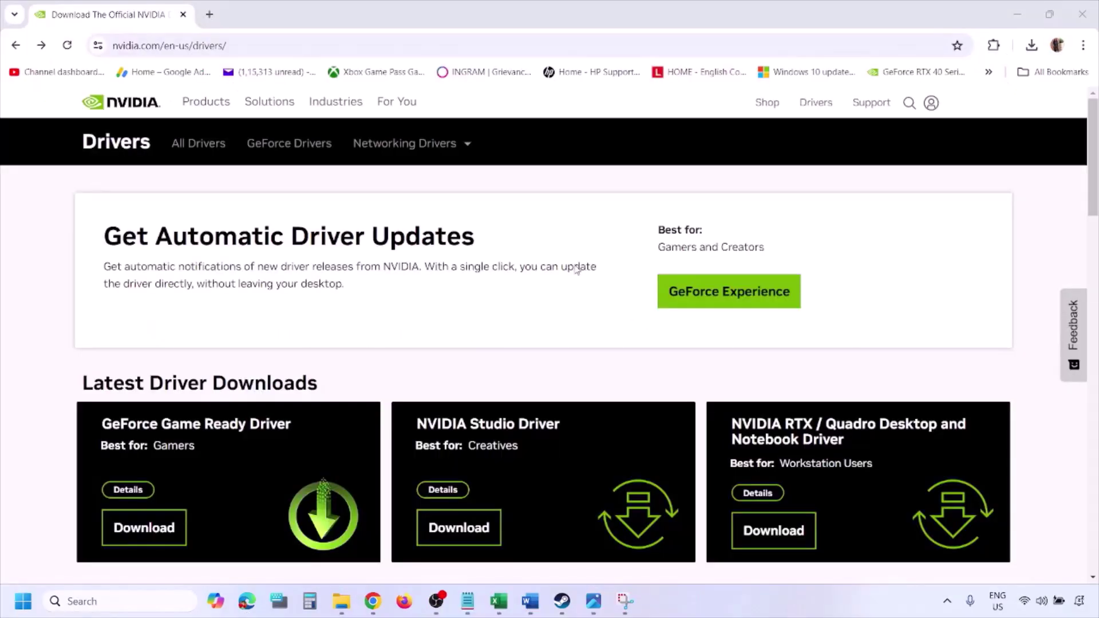
pyautogui.scroll(-10, 257, 350)
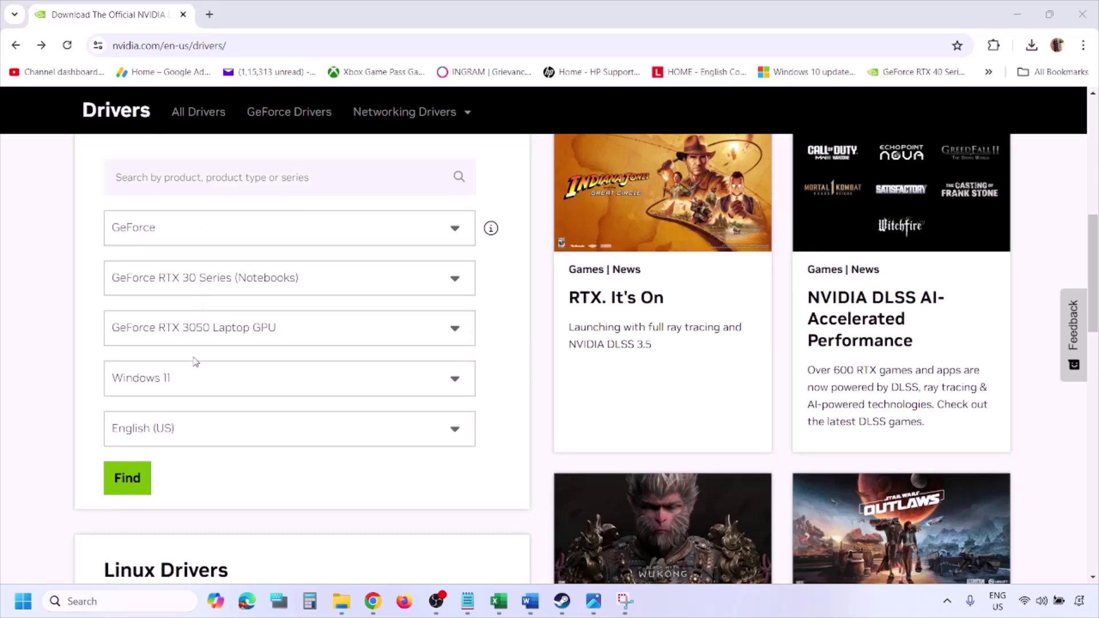
pyautogui.click(182, 382)
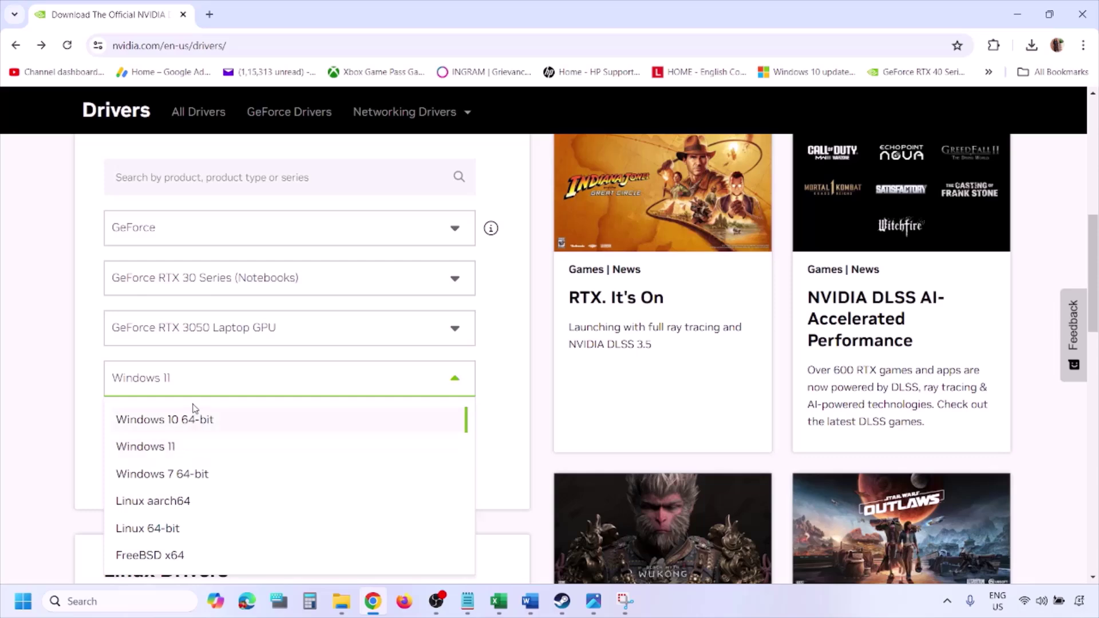
pyautogui.click(160, 450)
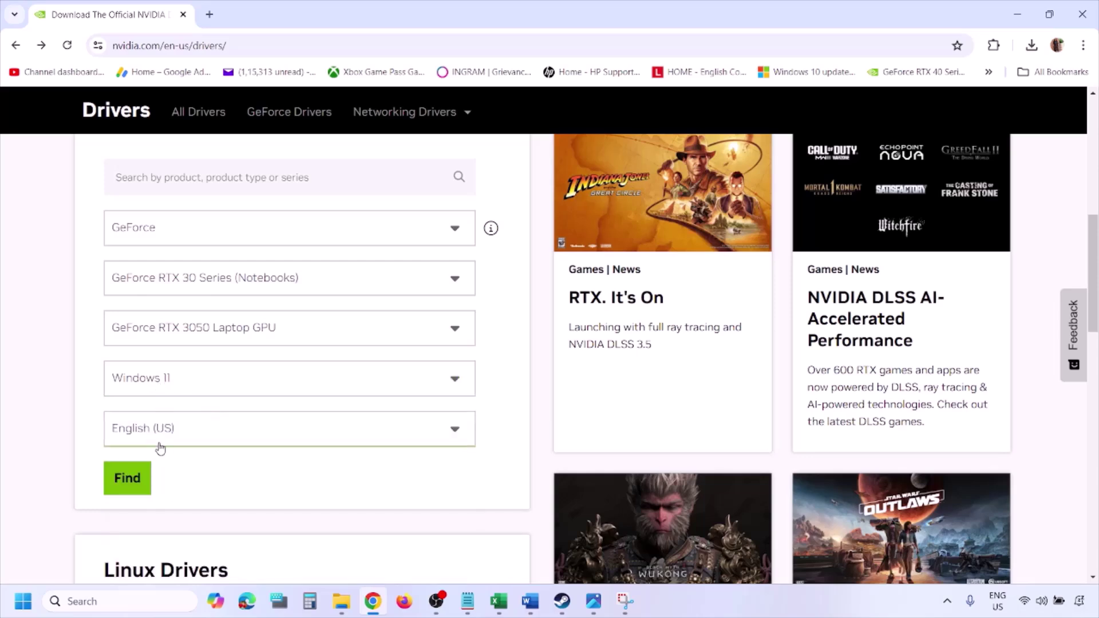
pyautogui.click(126, 479)
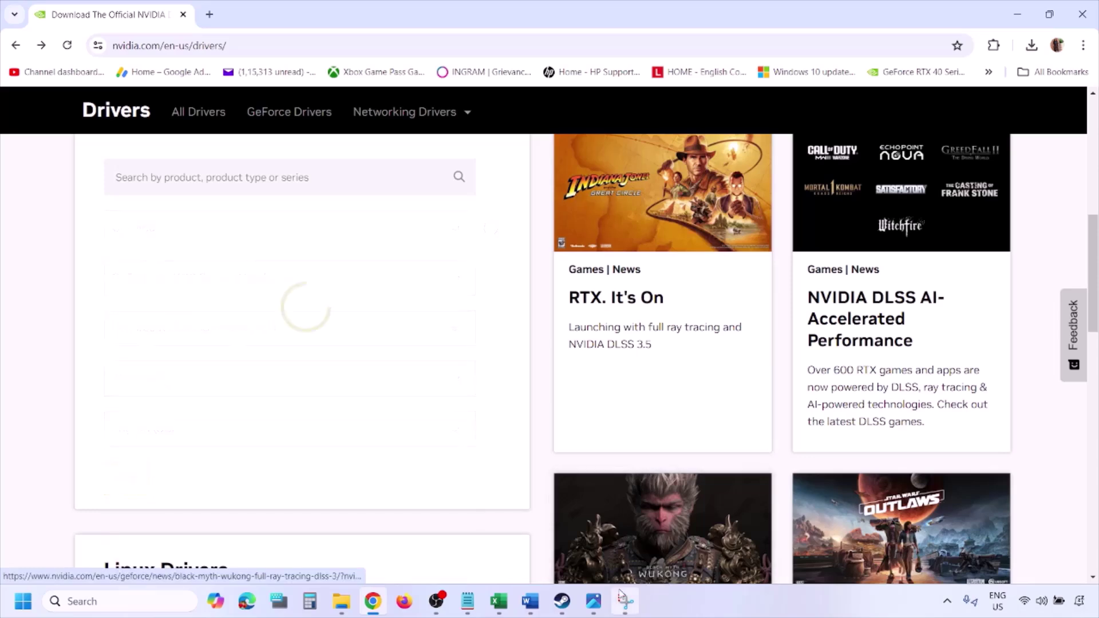
# Review the screenshots 1.png to 5.png in Photos, covering the Game Ready Driver download and the custom clean installation
pyautogui.moveTo(596, 609)
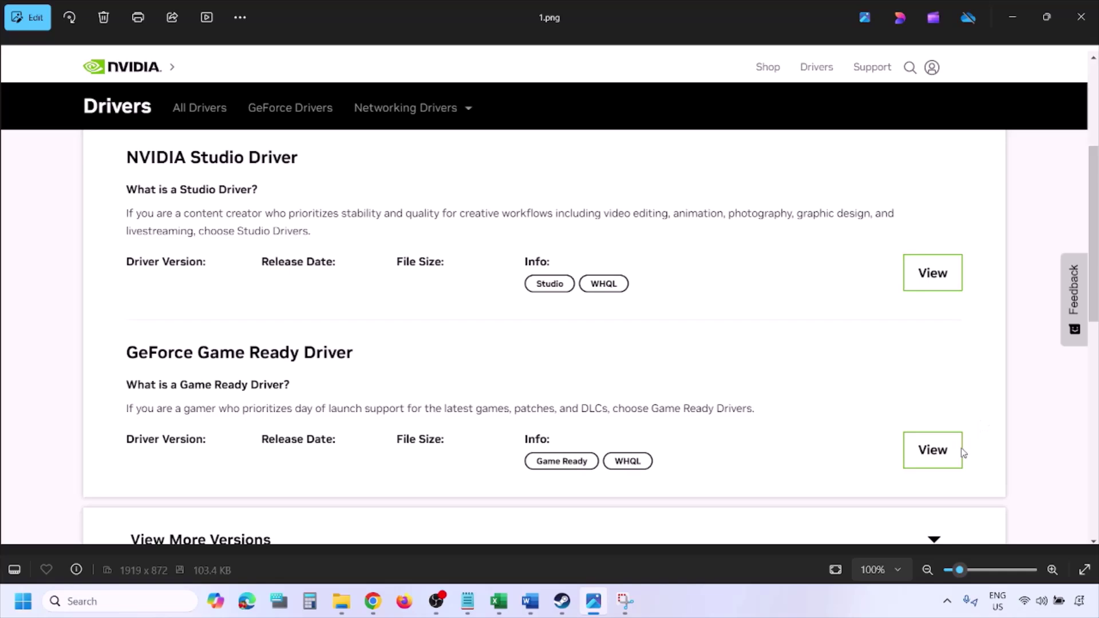
pyautogui.press('Right')
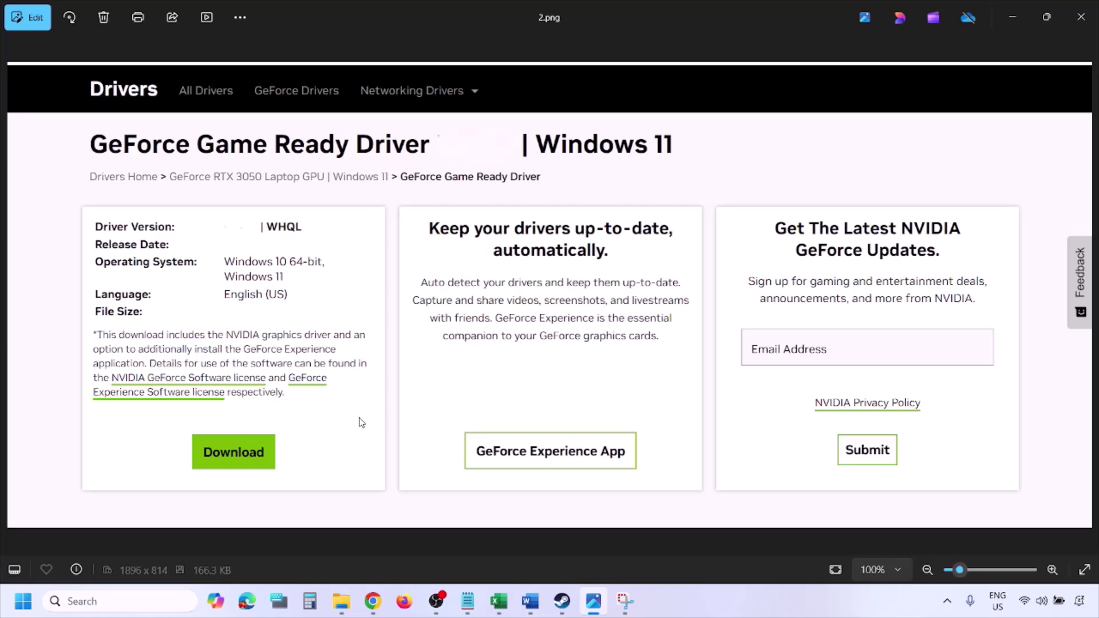
pyautogui.press('Right')
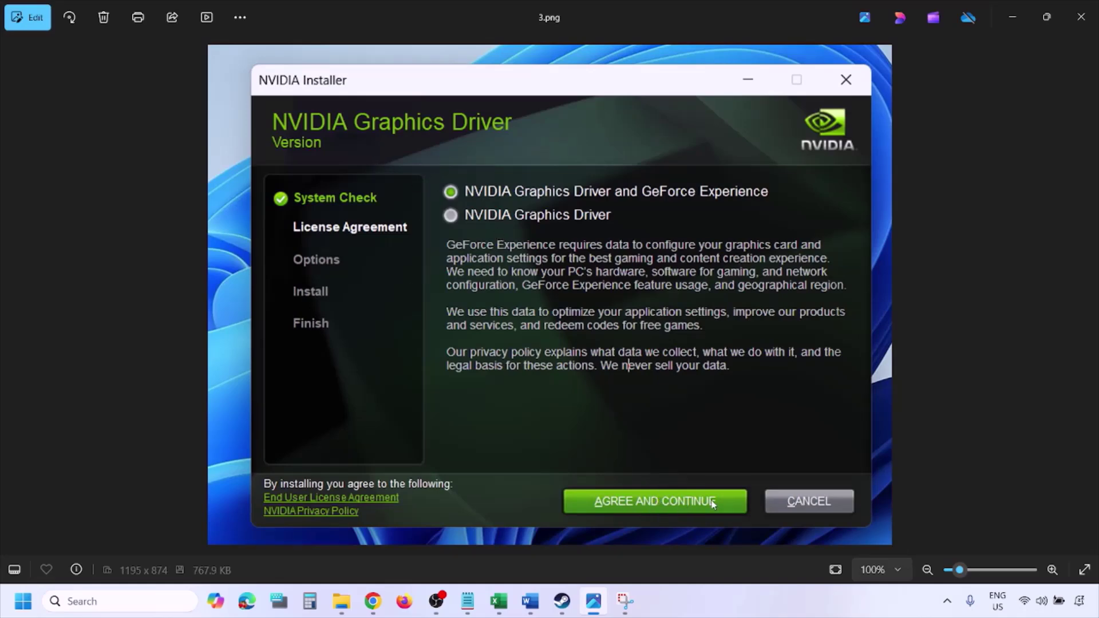
pyautogui.press('Right')
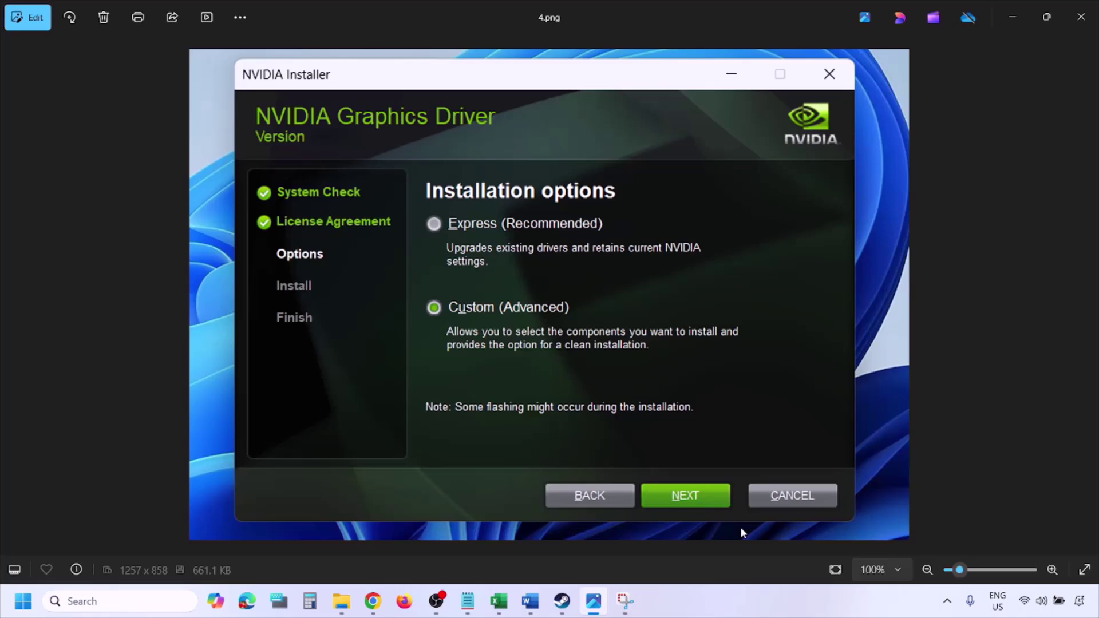
pyautogui.press('Right')
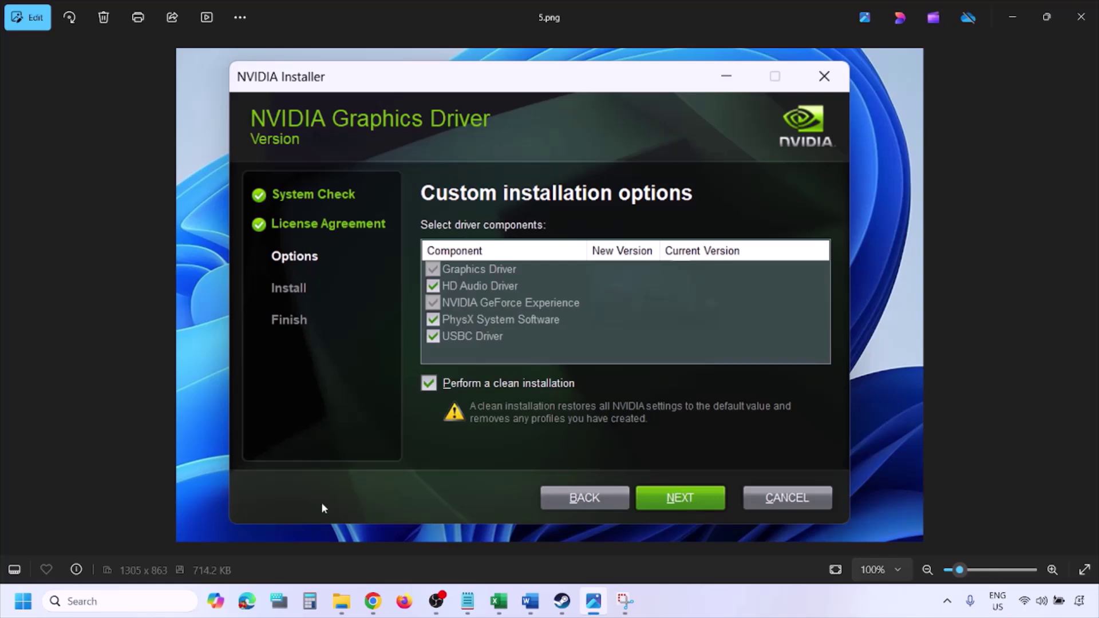
# Show the Windows power options containing Restart, and dismiss them without restarting
pyautogui.click(23, 601)
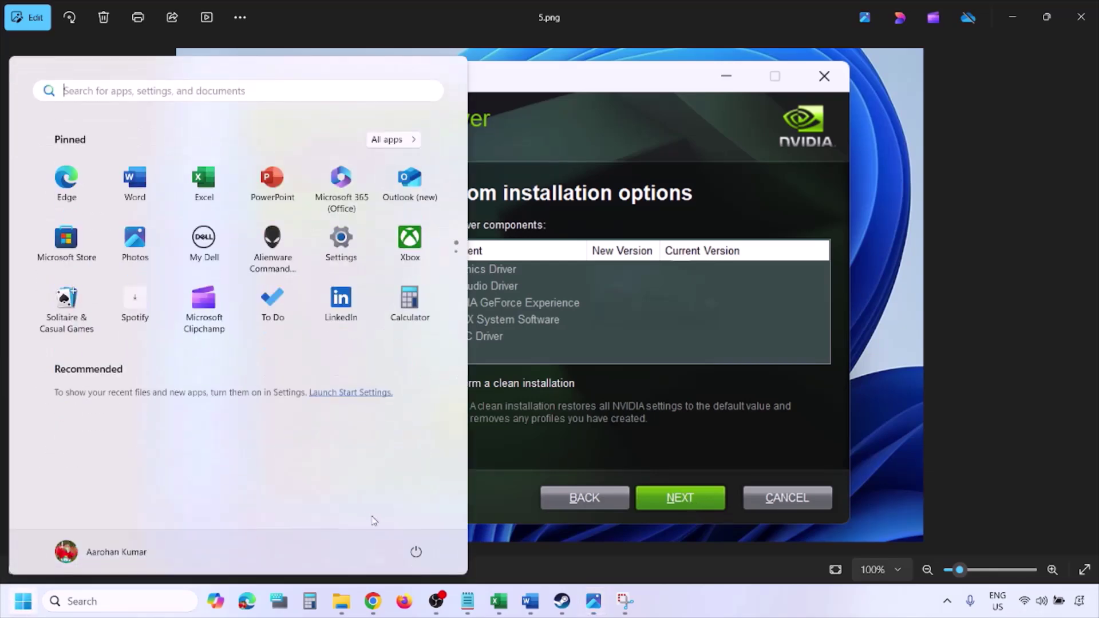
pyautogui.click(416, 552)
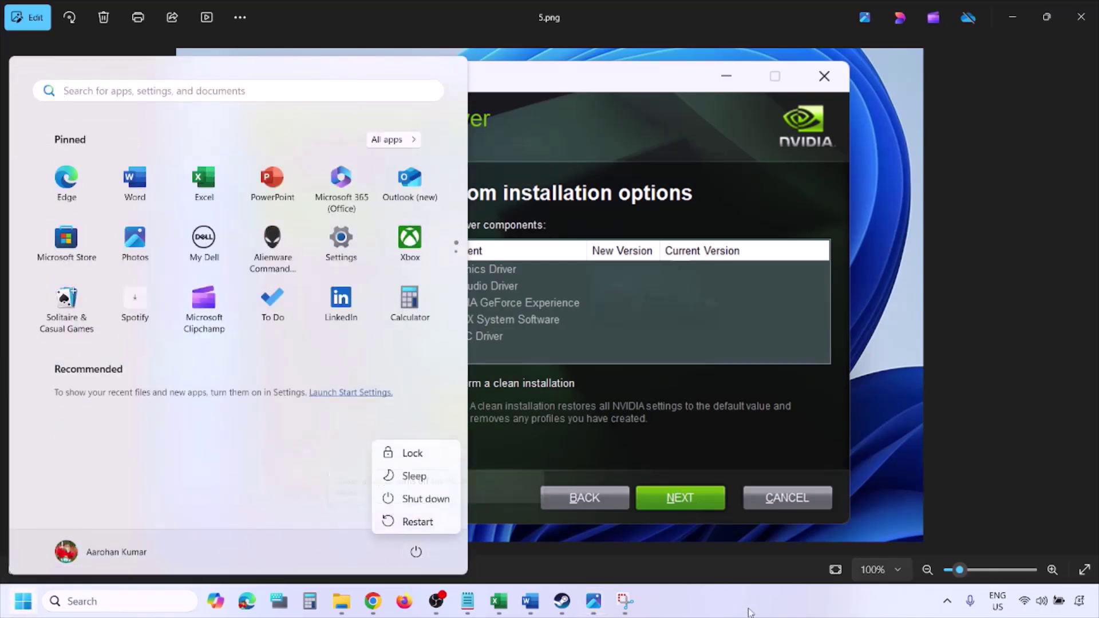
pyautogui.click(748, 612)
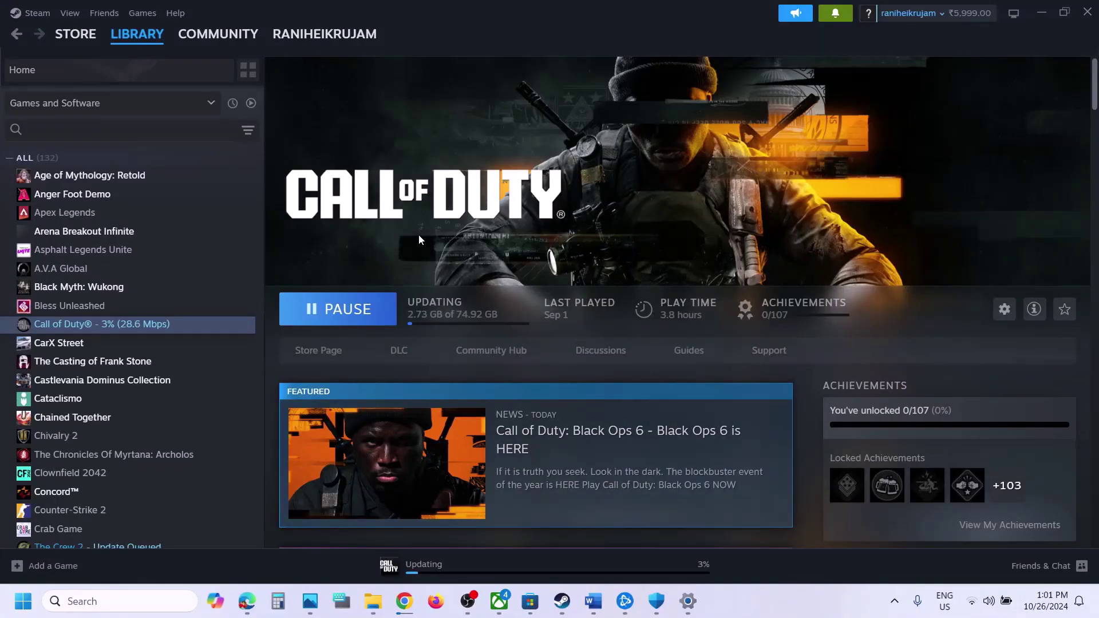
# Open File Explorer to the Documents folder and select the Call of Duty folder
pyautogui.rightClick(372, 600)
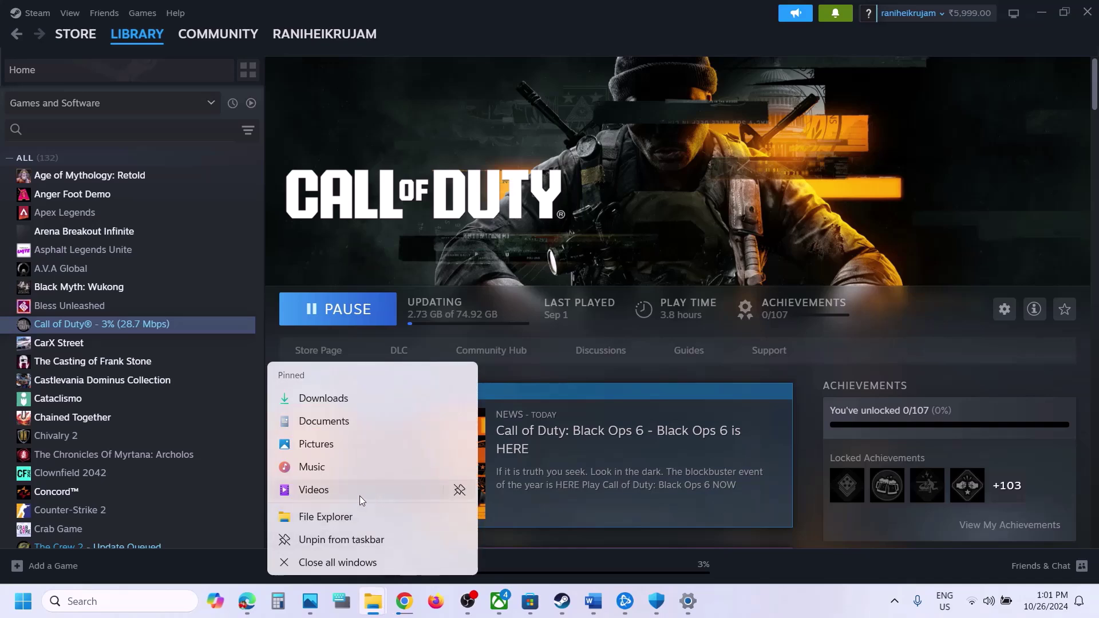
pyautogui.click(341, 510)
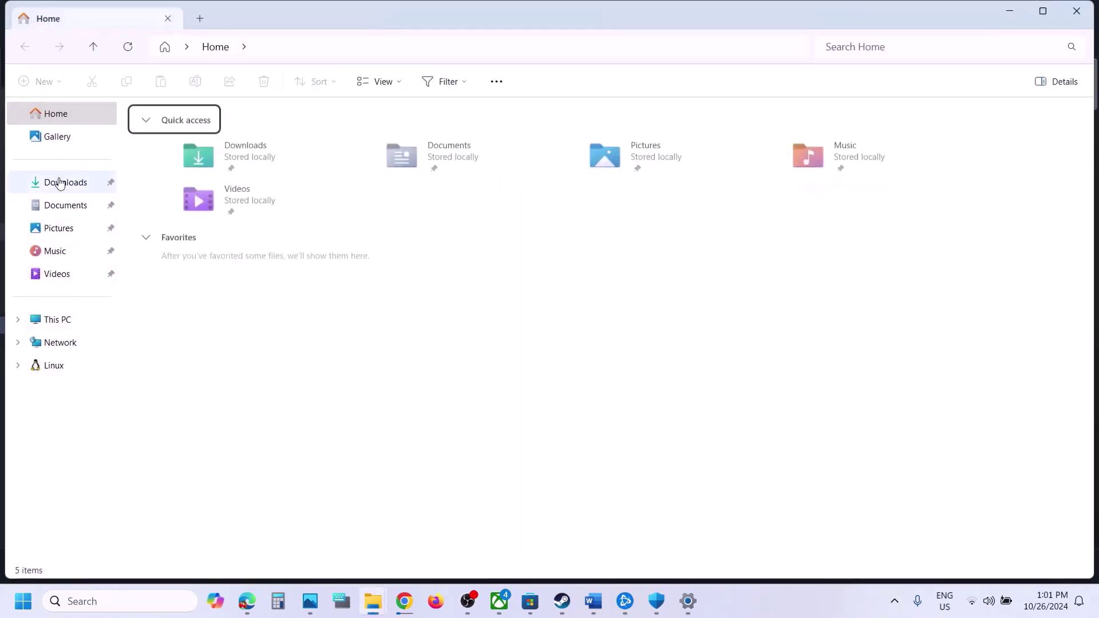
pyautogui.click(56, 207)
pyautogui.click(242, 163)
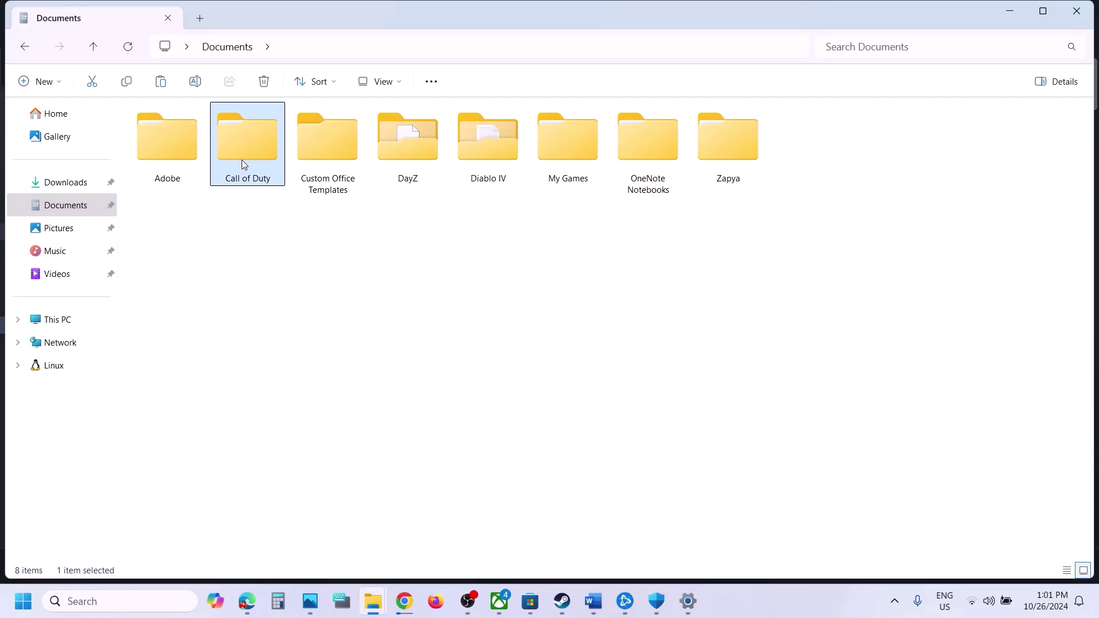
pyautogui.moveTo(248, 164)
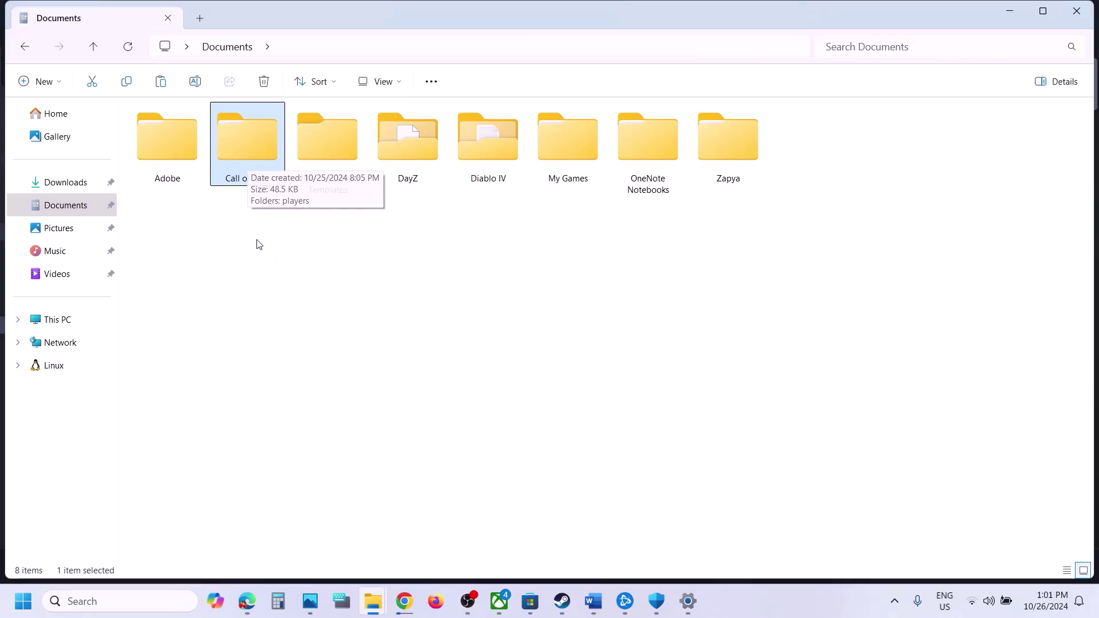
pyautogui.click(223, 304)
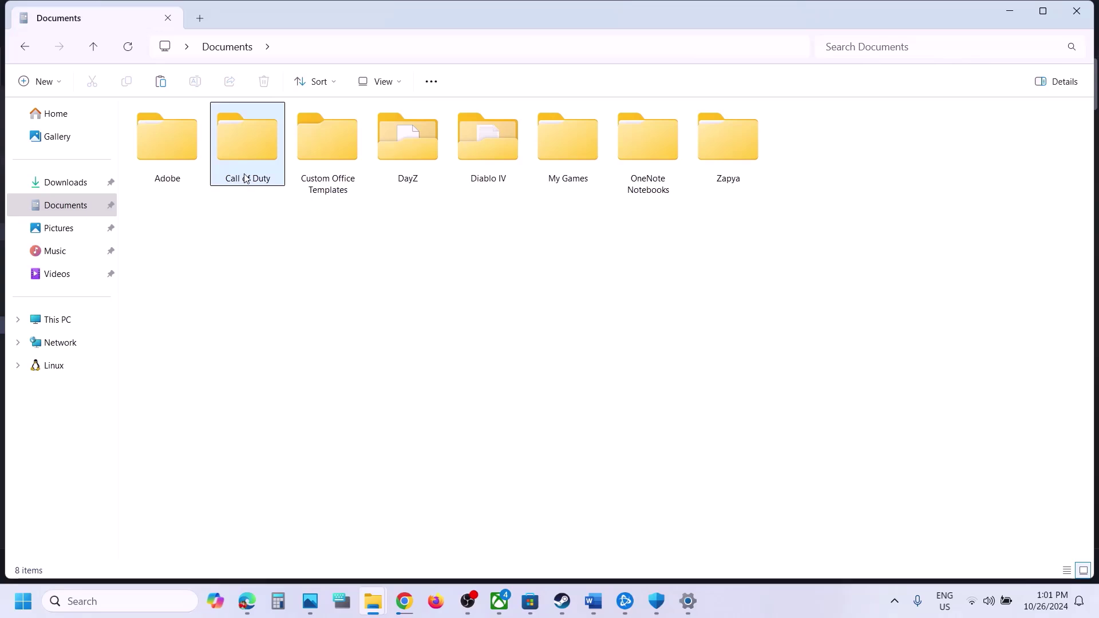
pyautogui.rightClick(245, 178)
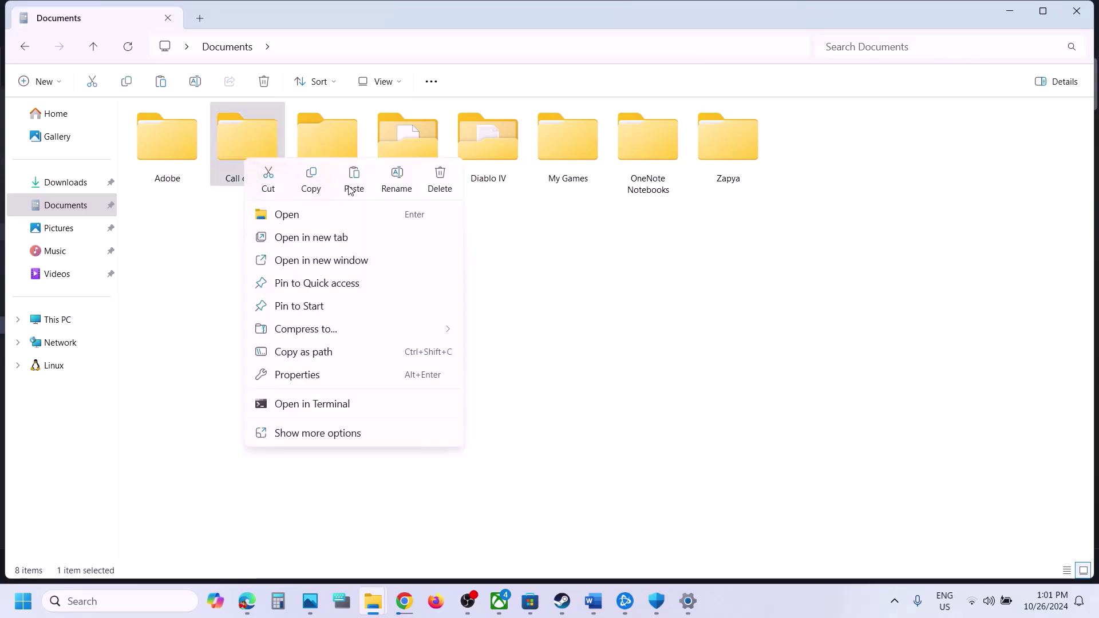
pyautogui.click(396, 176)
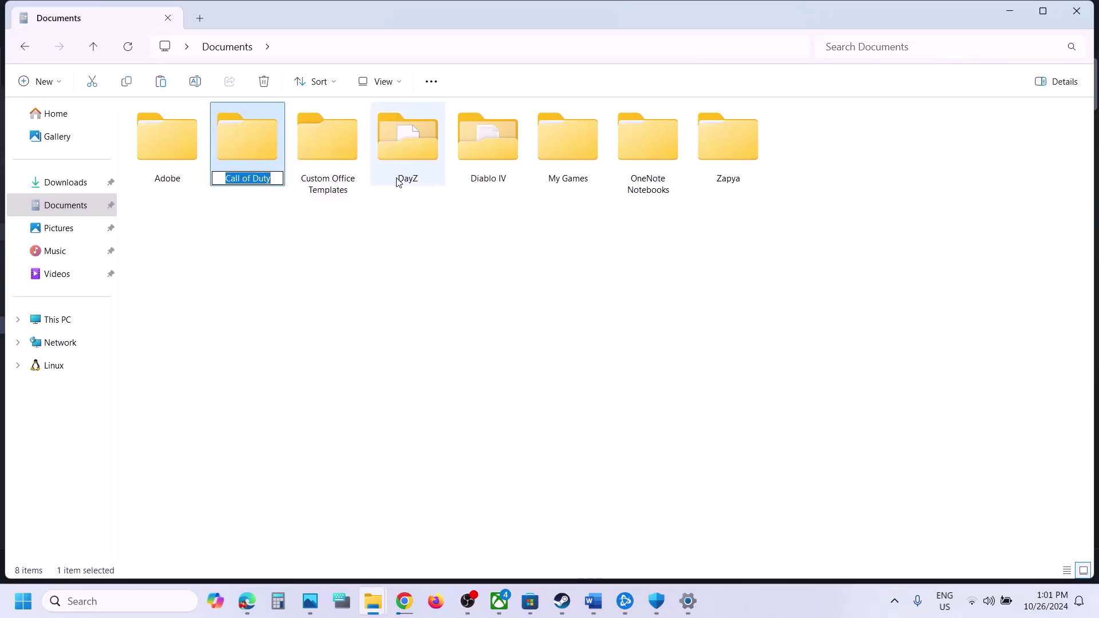
pyautogui.click(275, 179)
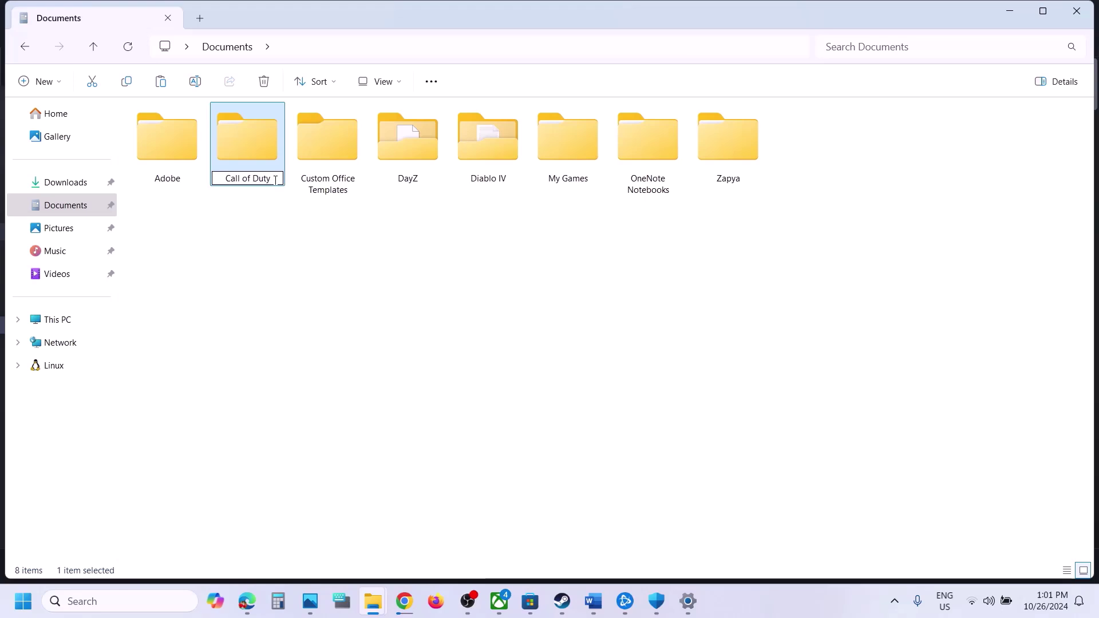
pyautogui.click(255, 149)
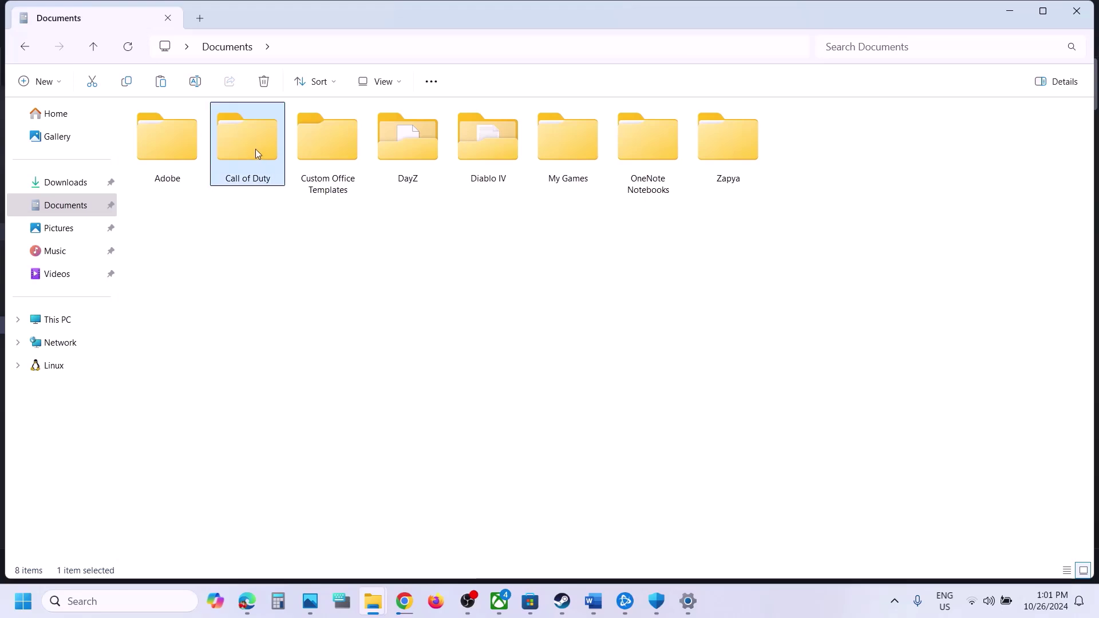
pyautogui.rightClick(256, 149)
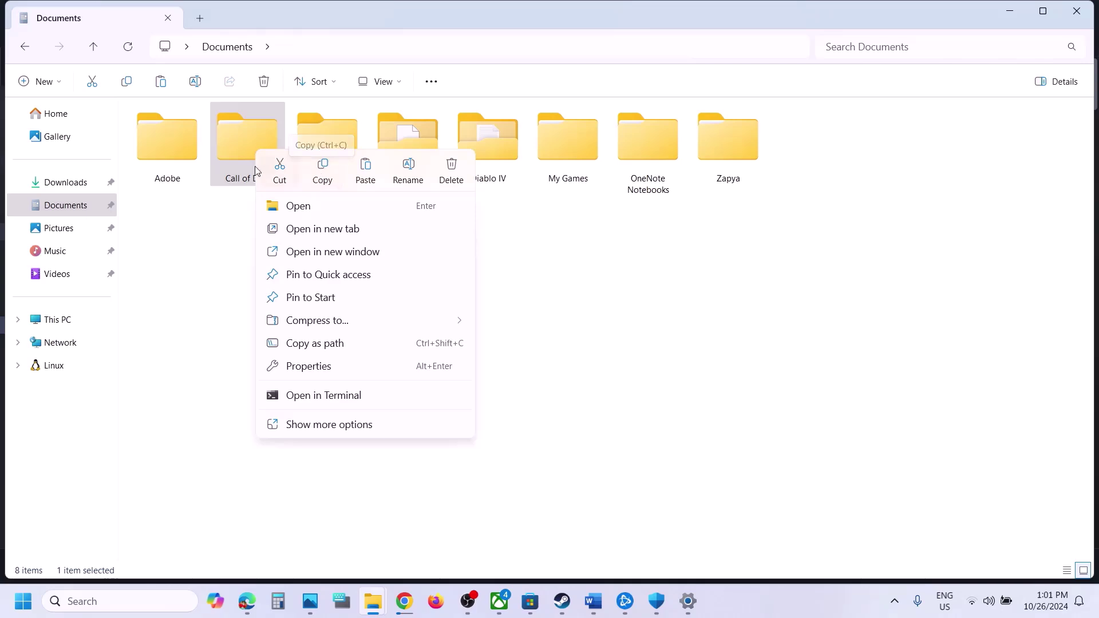
pyautogui.click(242, 158)
# Rename the Call of Duty folder in Documents to Call of Duty.old and switch to Steam
pyautogui.rightClick(241, 158)
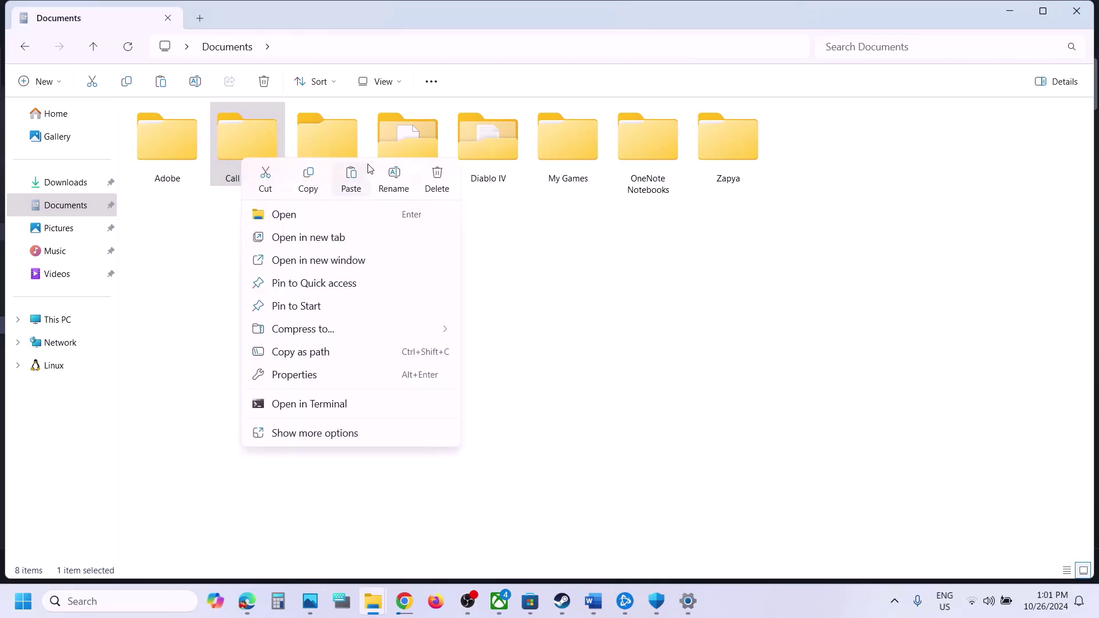
pyautogui.click(393, 180)
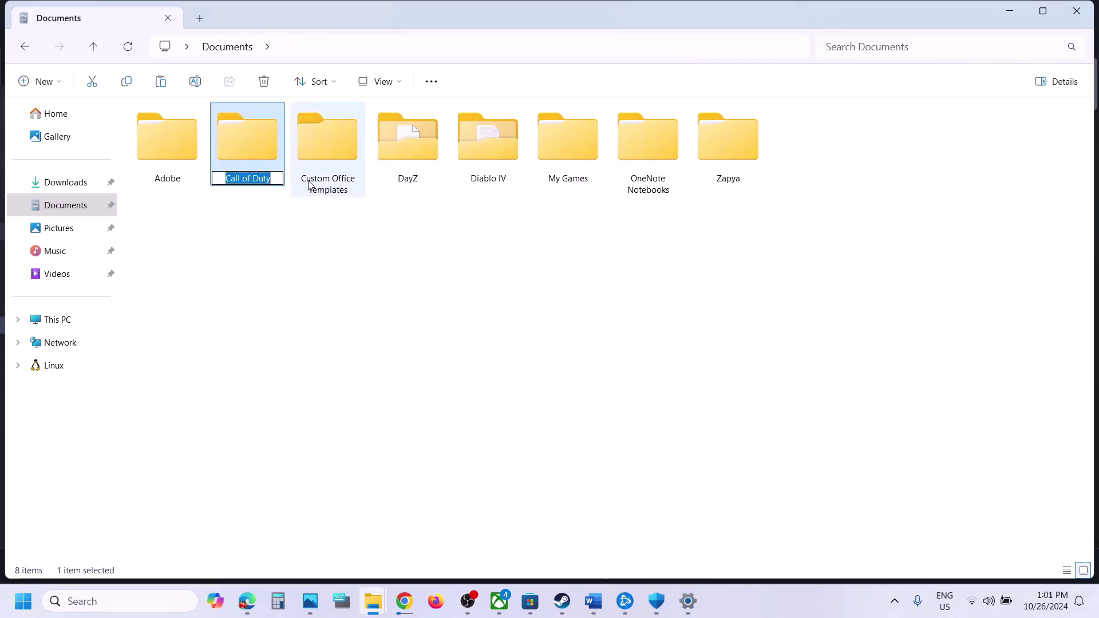
pyautogui.click(276, 179)
pyautogui.write('.old')
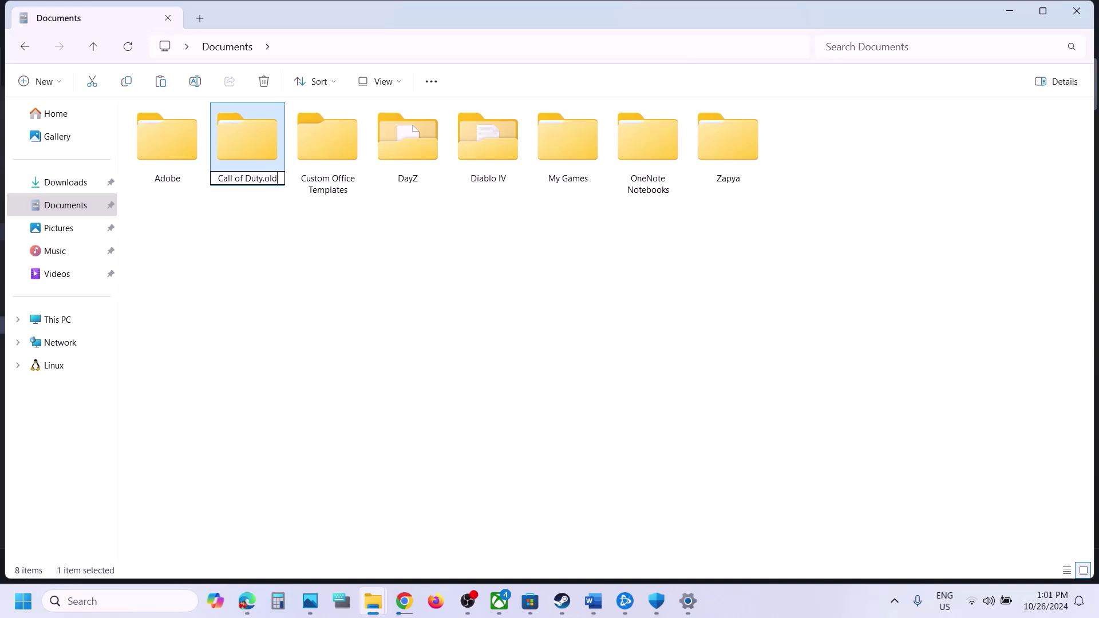
pyautogui.press('Return')
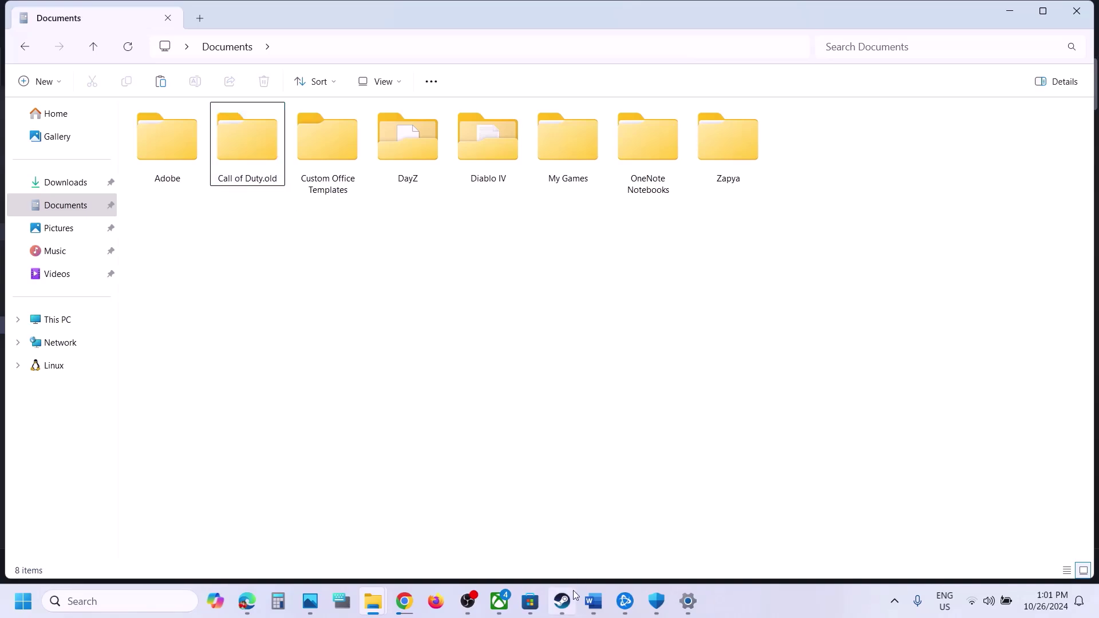
pyautogui.click(562, 600)
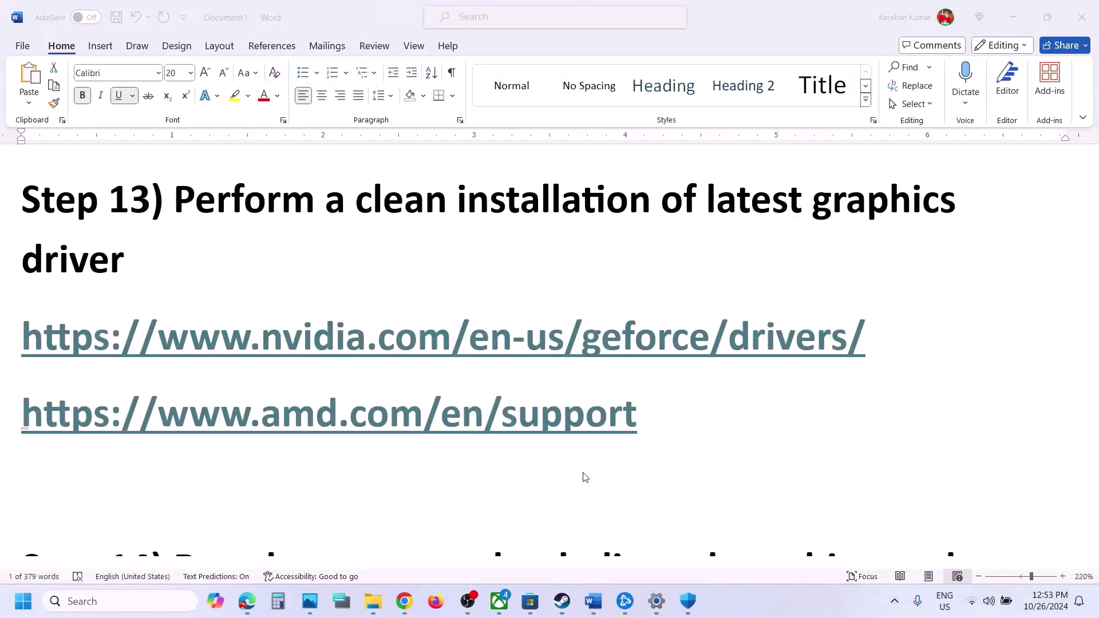
# Go to Step 14 in the Word document and open the Windows Graphics settings by searching for "graphics"
pyautogui.scroll(-4, 478, 448)
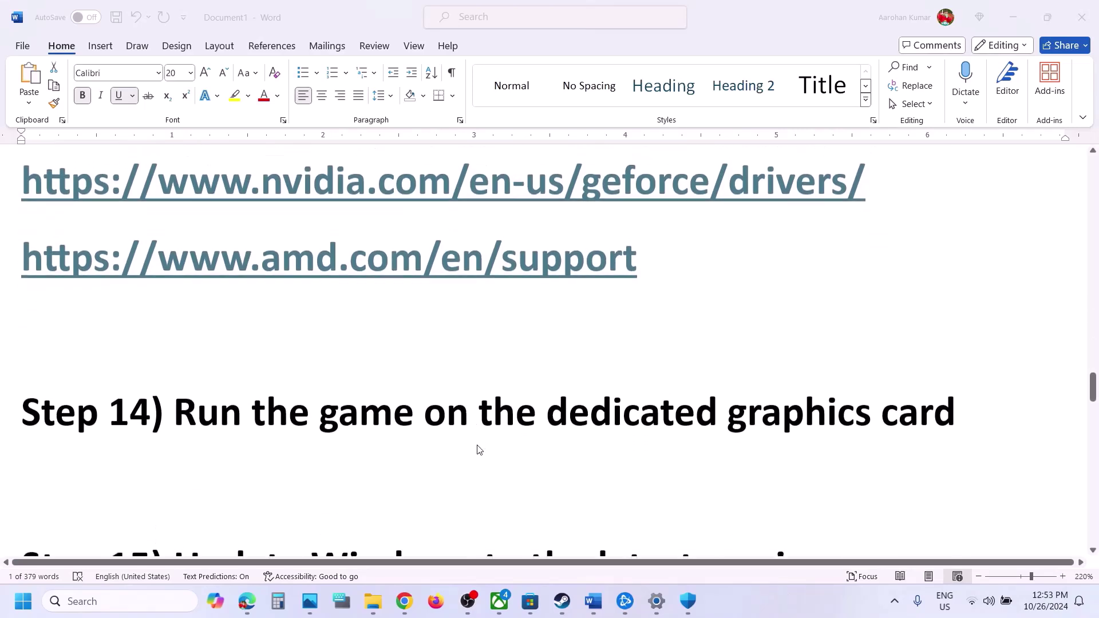
pyautogui.click(151, 605)
pyautogui.write('graphics')
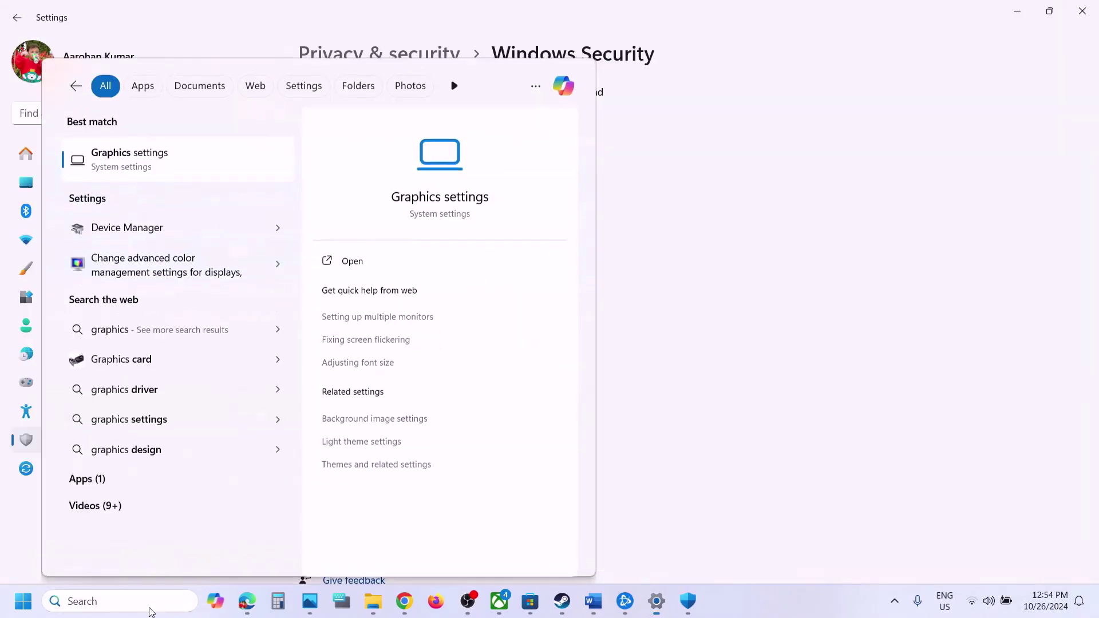
pyautogui.press('Return')
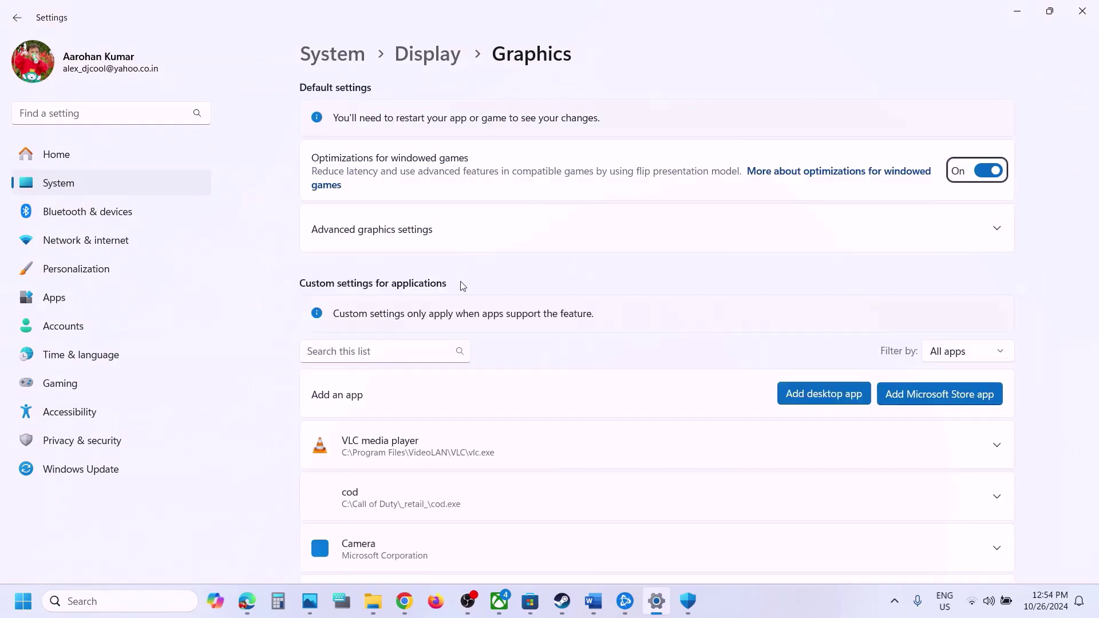
# Add Call of Duty Launcher from C:\Call of Duty as a desktop app in the custom graphics settings
pyautogui.click(820, 393)
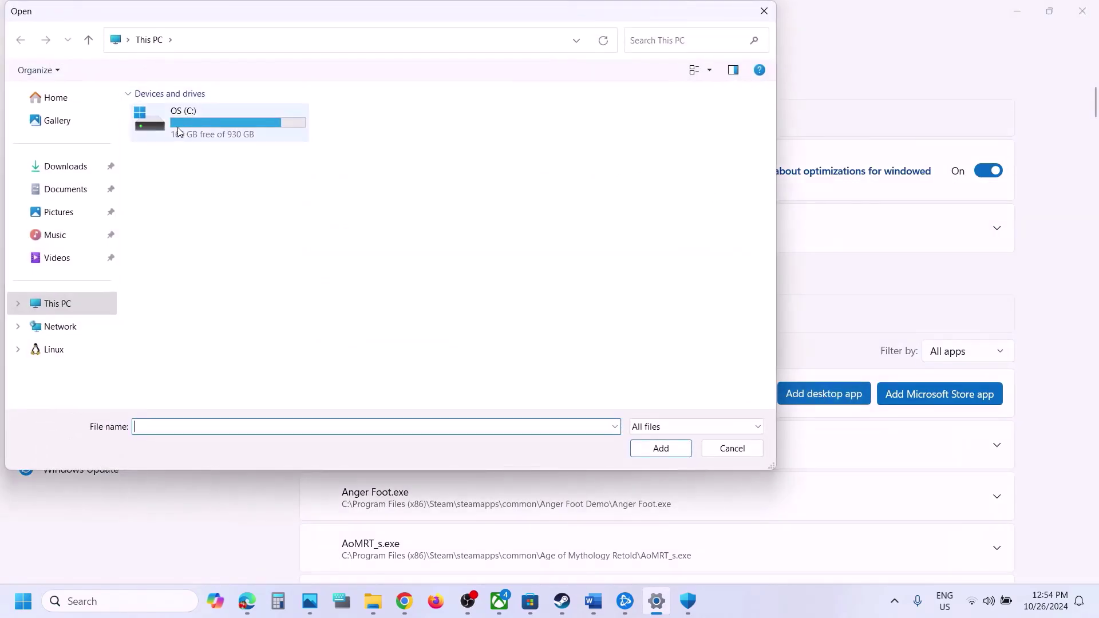
pyautogui.doubleClick(213, 133)
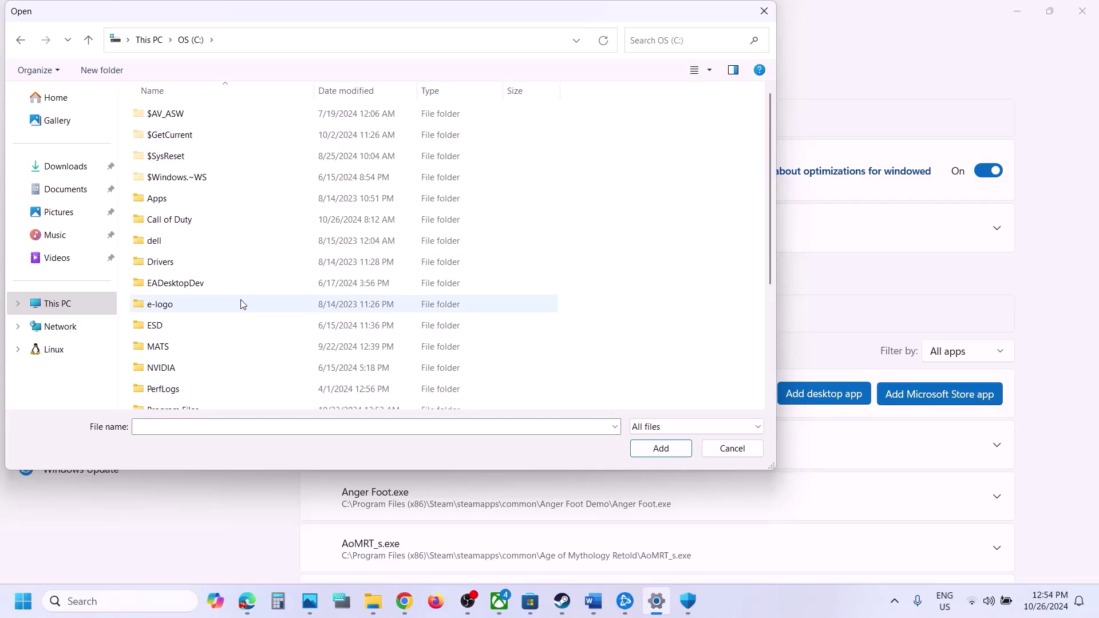
pyautogui.doubleClick(177, 220)
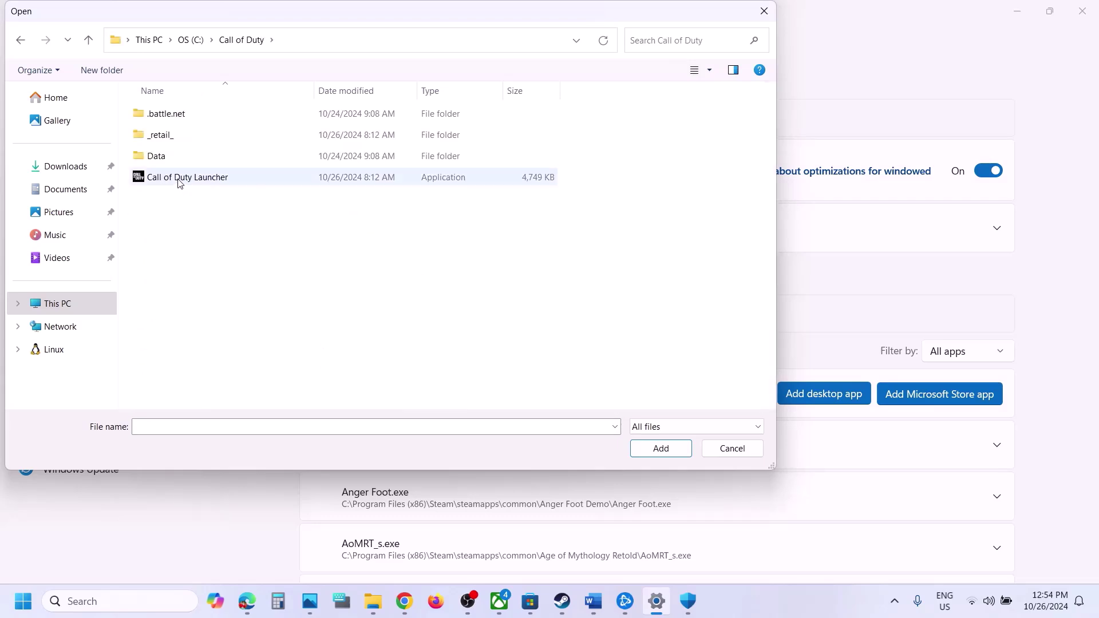
pyautogui.click(173, 177)
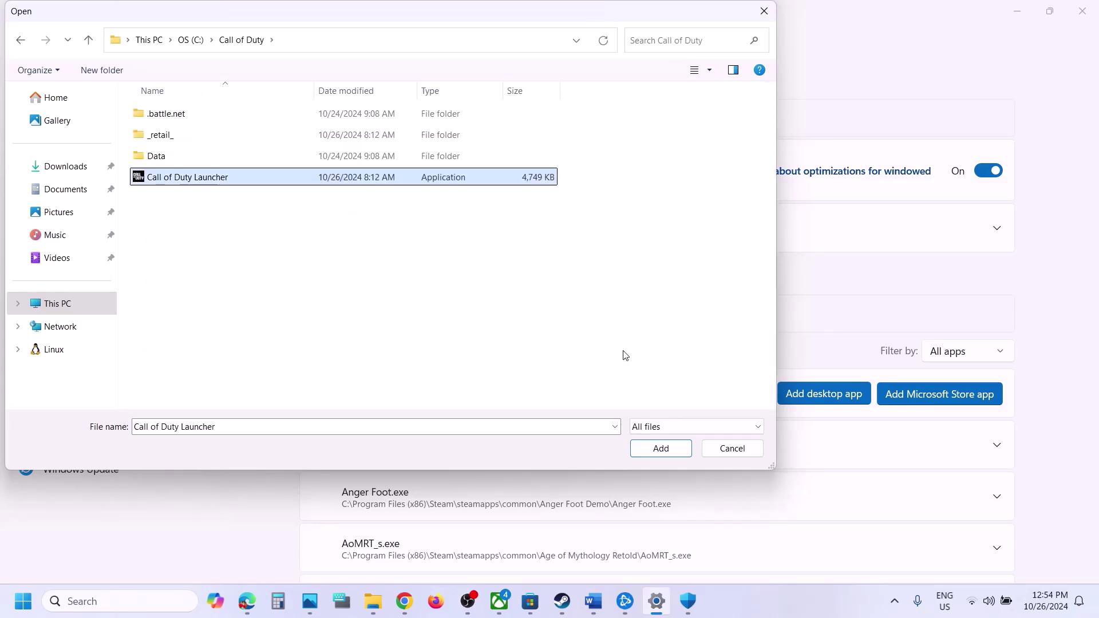
pyautogui.click(658, 448)
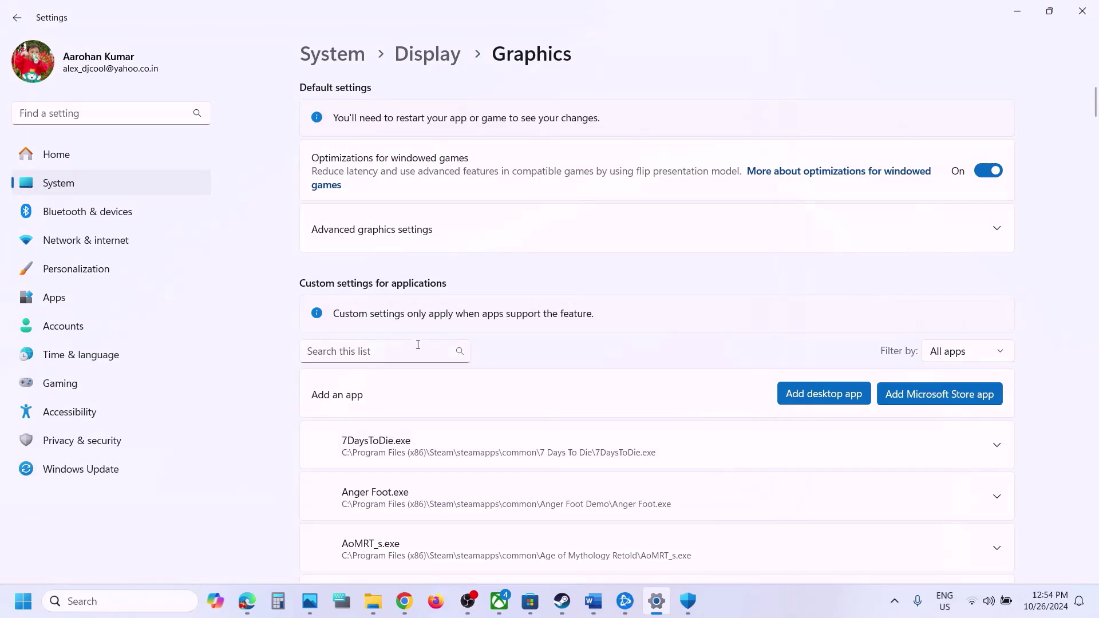
# Add the mp24-cod application from C:\Call of Duty\_retail_\mp24 as another desktop app
pyautogui.click(802, 400)
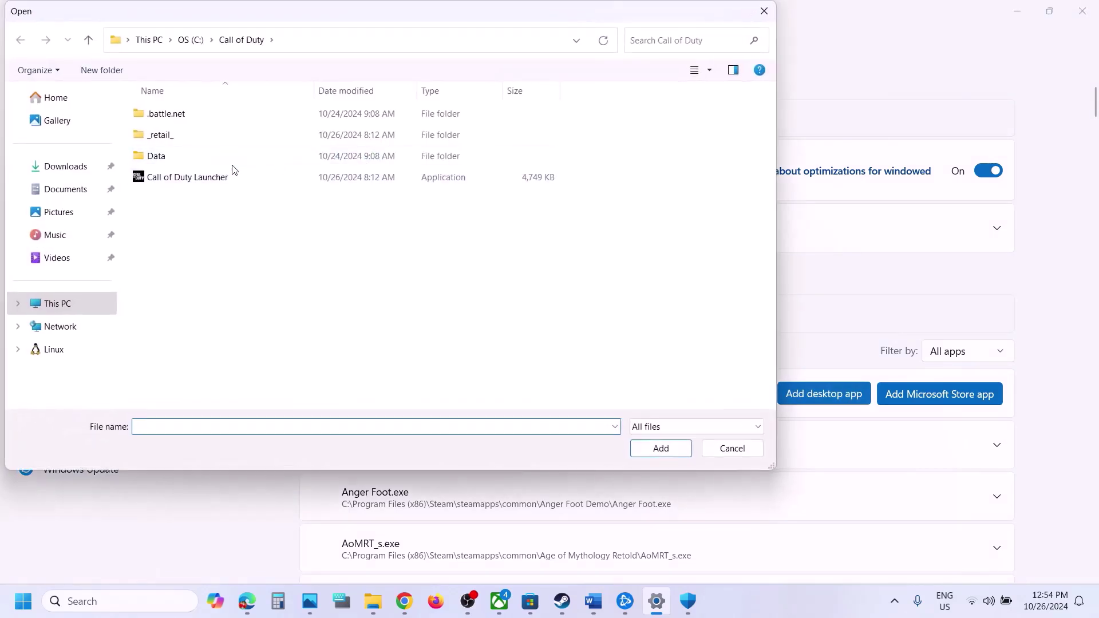
pyautogui.doubleClick(165, 137)
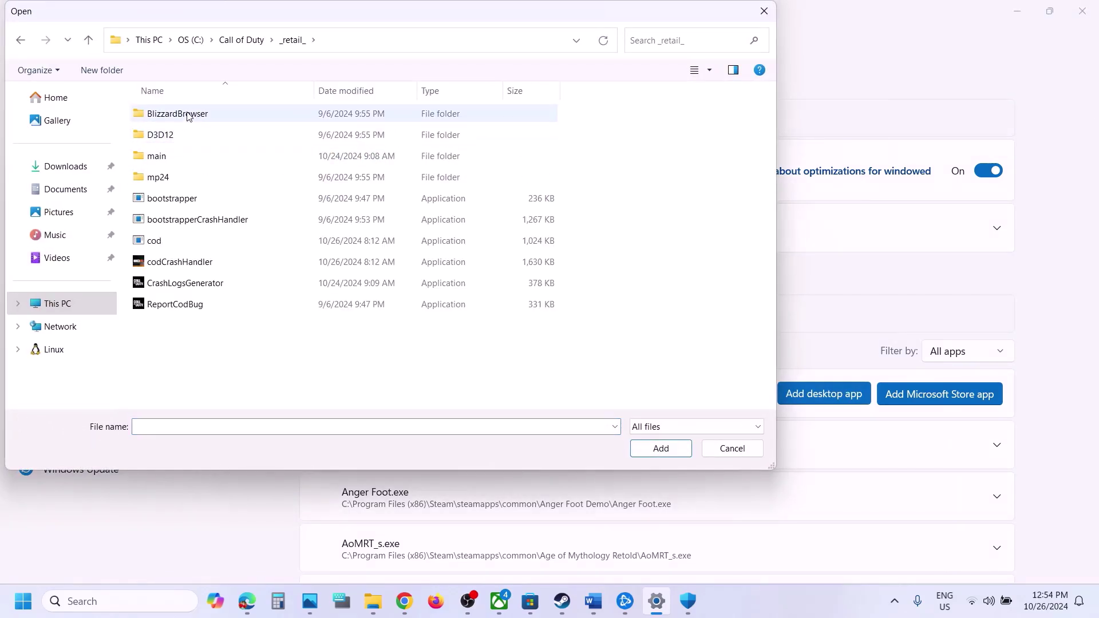
pyautogui.doubleClick(158, 178)
pyautogui.click(179, 197)
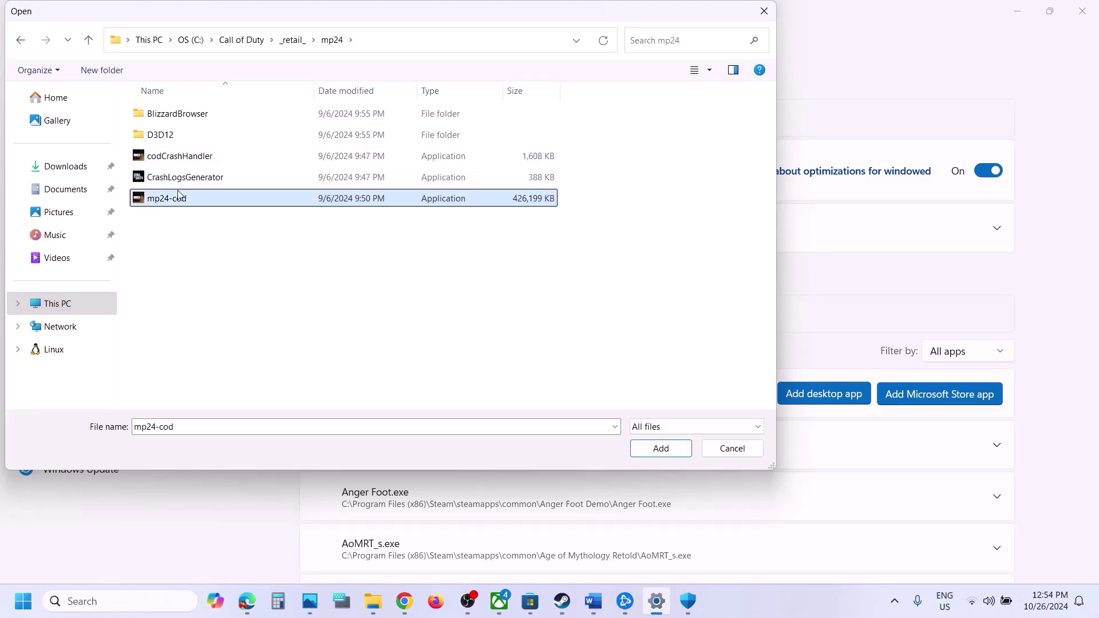
pyautogui.click(651, 447)
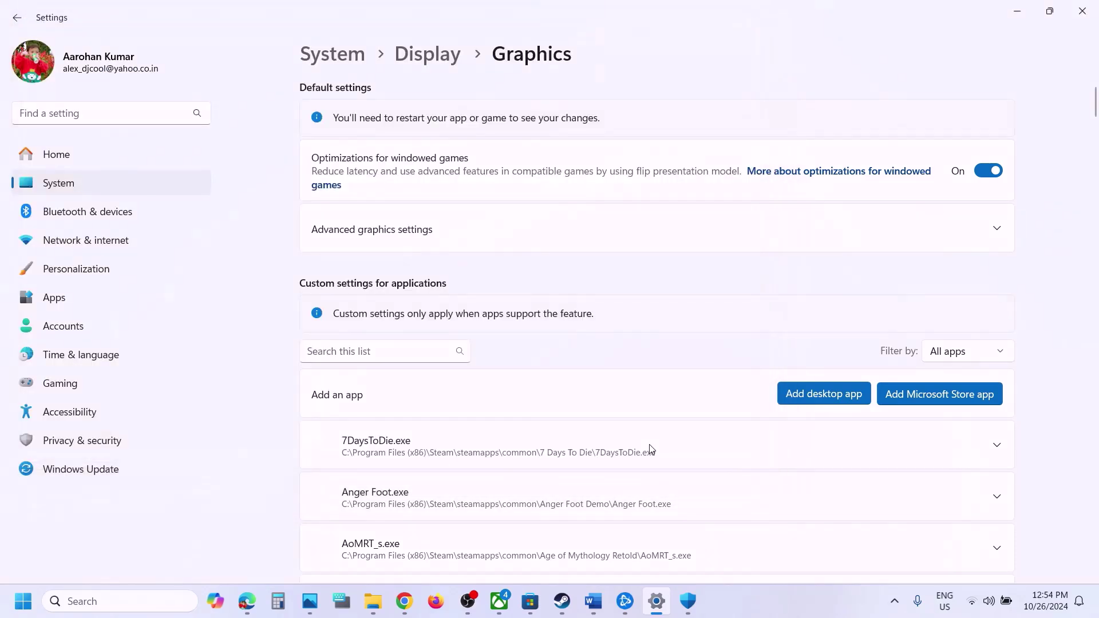
# Filter the custom app list by "call" and set Black Ops 6 Beta's GPU preference to High Performance (NVIDIA GeForce RTX 3050 Laptop GPU)
pyautogui.click(420, 352)
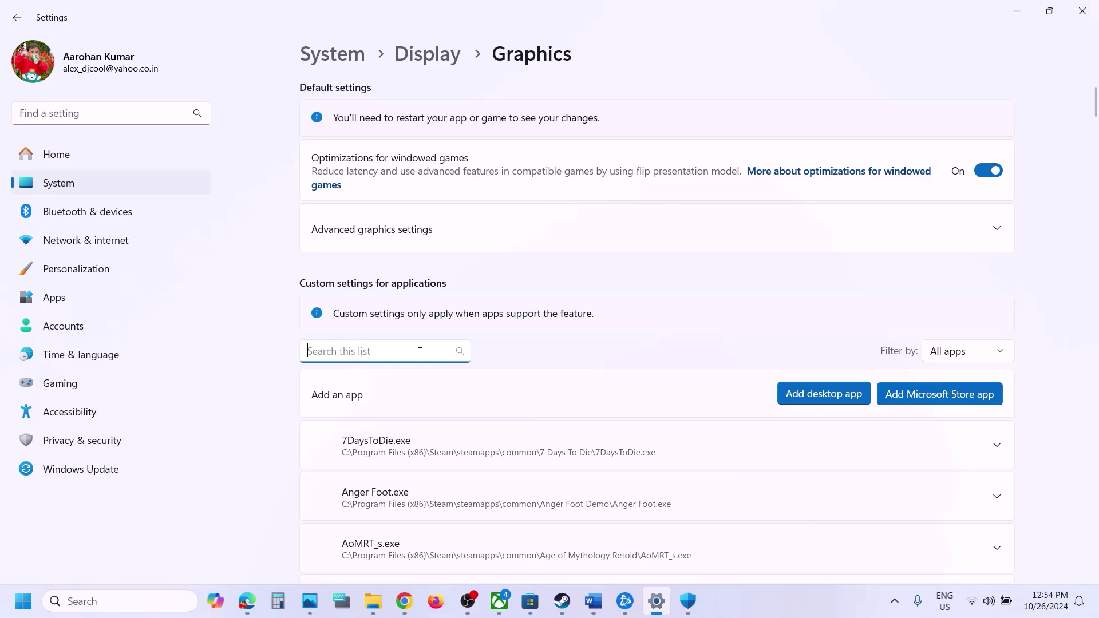
pyautogui.write('mp')
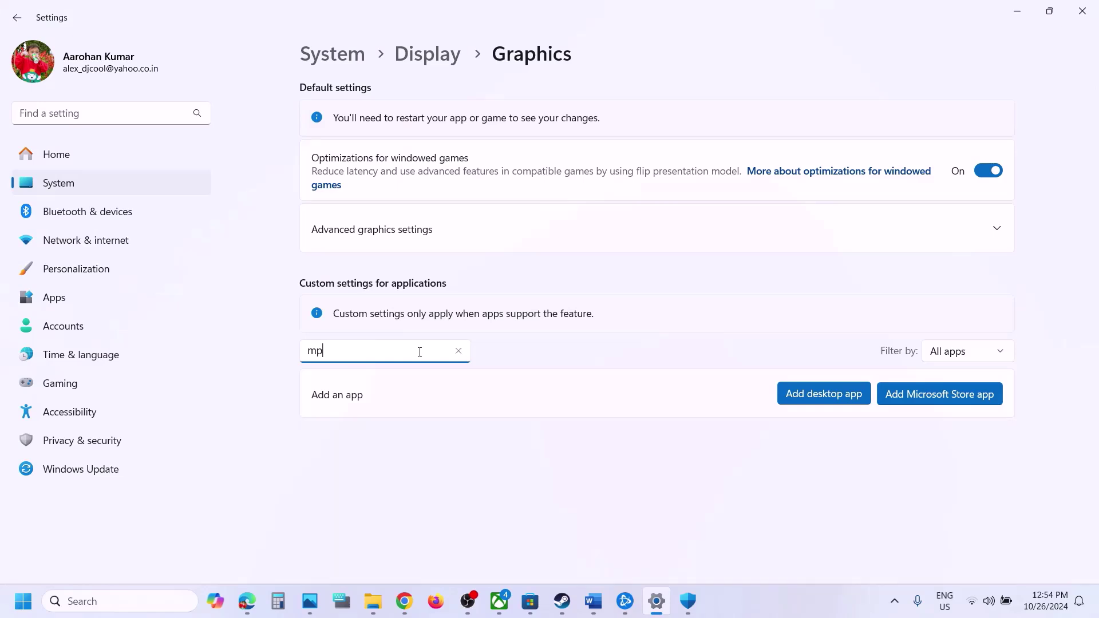
pyautogui.press('BackSpace')
pyautogui.write('call')
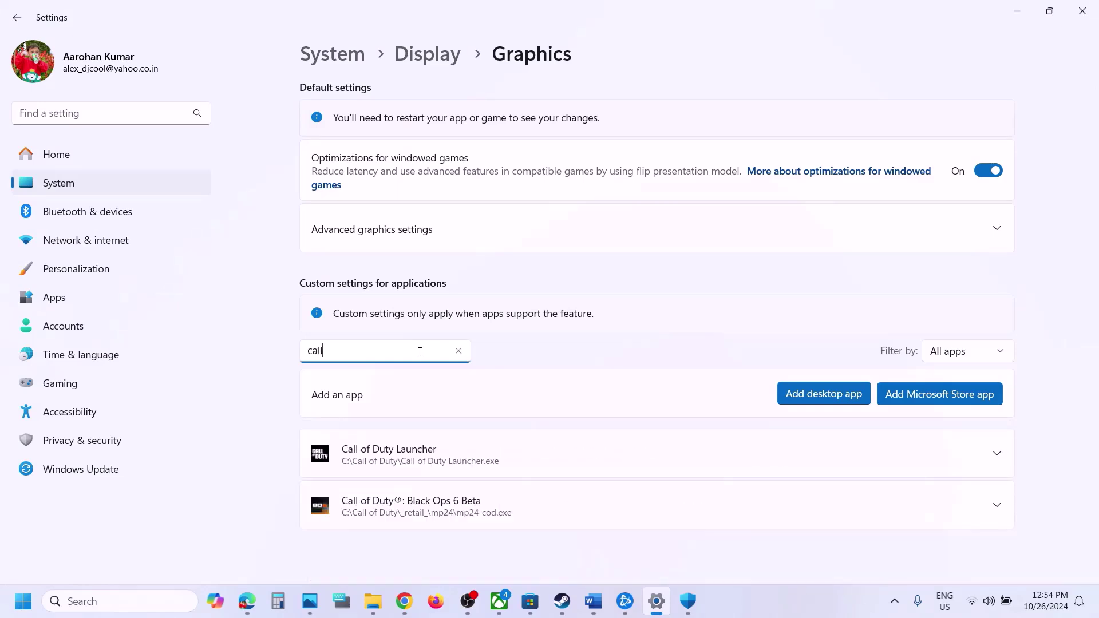
pyautogui.scroll(-2, 501, 465)
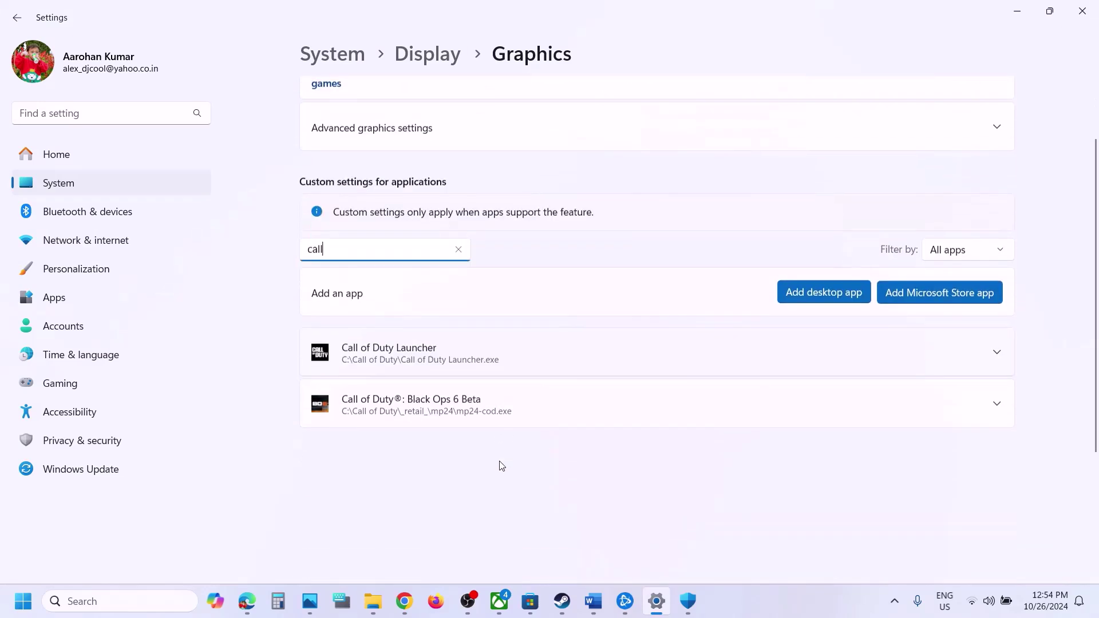
pyautogui.click(998, 388)
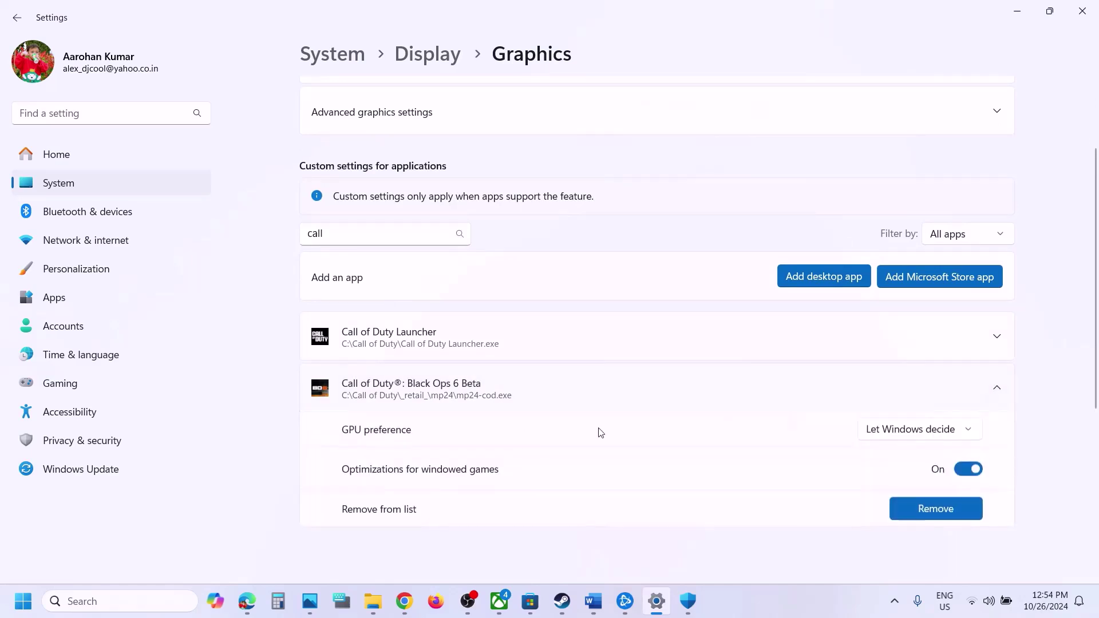
pyautogui.click(951, 429)
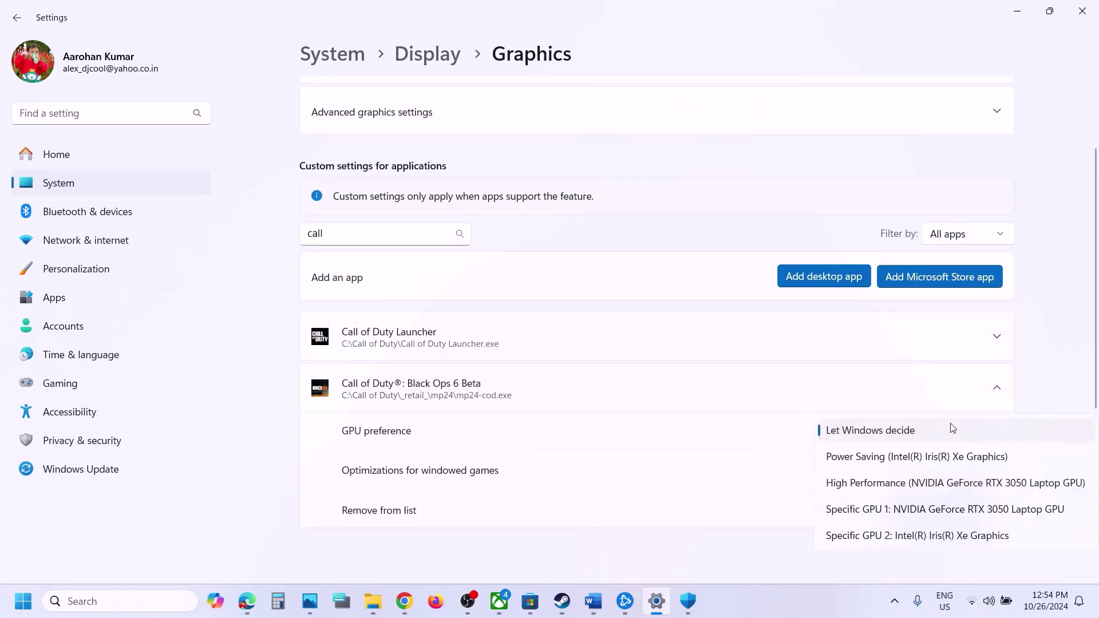
pyautogui.click(926, 484)
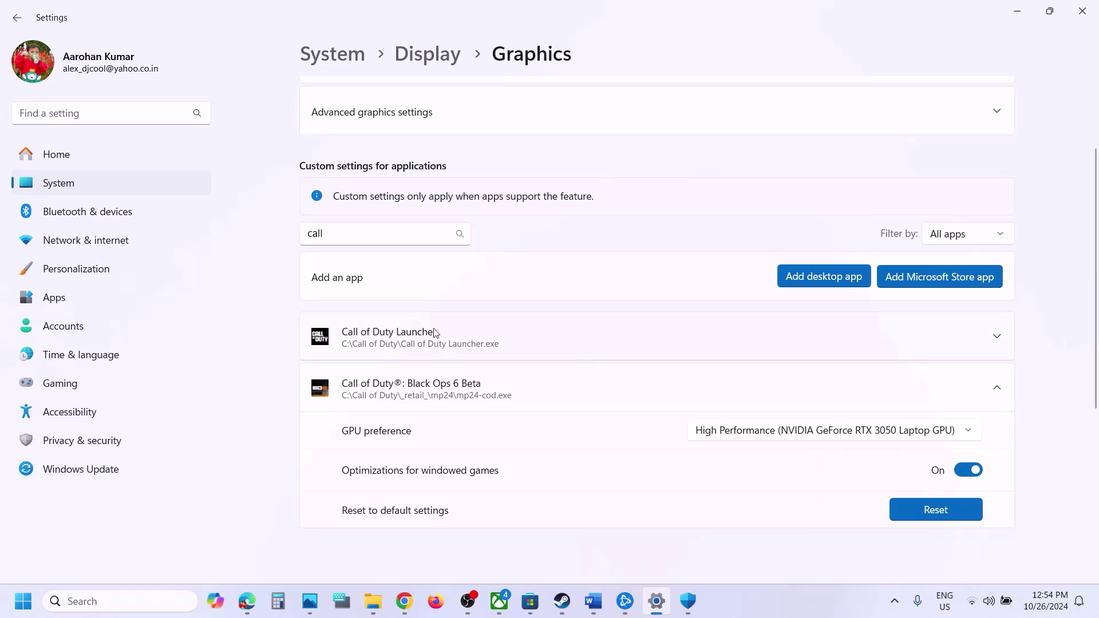
# Set Call of Duty Launcher's GPU preference to High Performance (NVIDIA GeForce RTX 3050 Laptop GPU) and close Settings
pyautogui.click(421, 343)
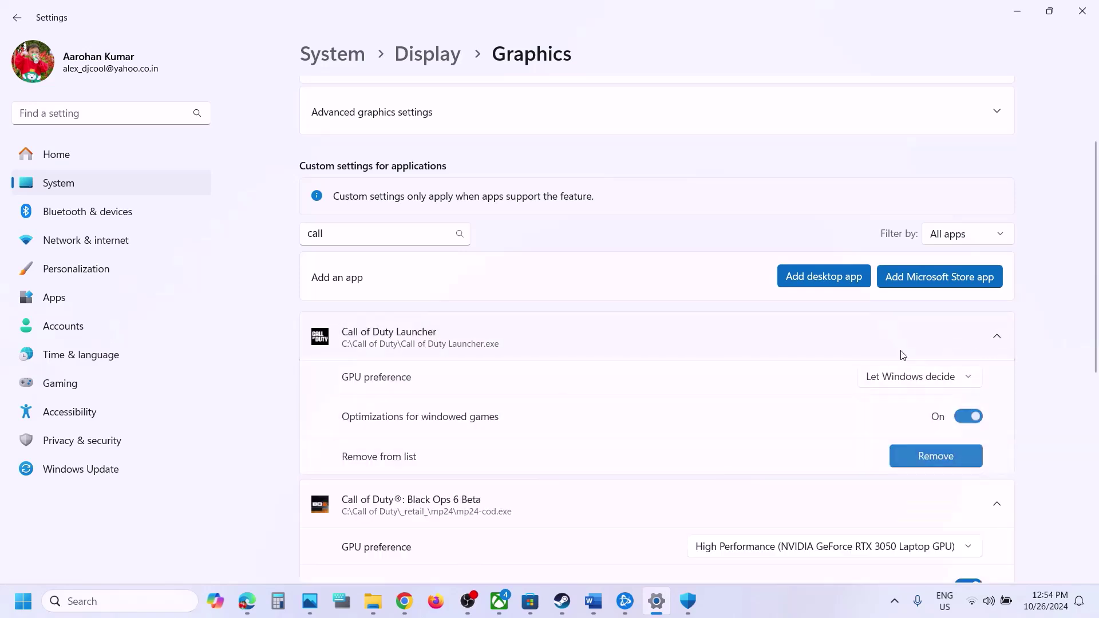
pyautogui.click(942, 384)
pyautogui.click(889, 432)
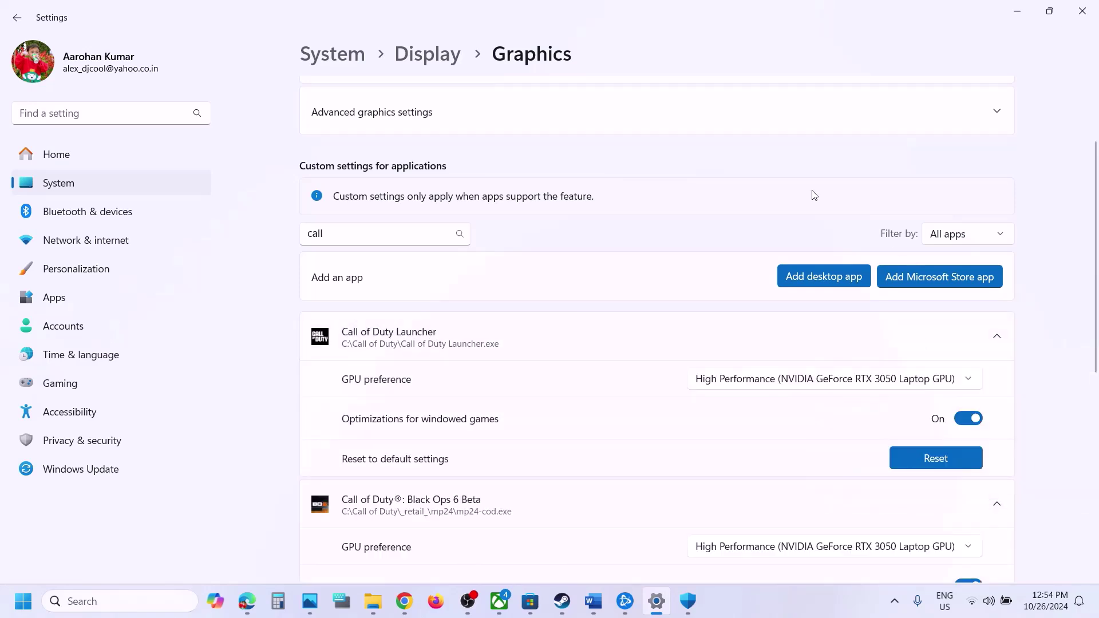
pyautogui.click(1082, 11)
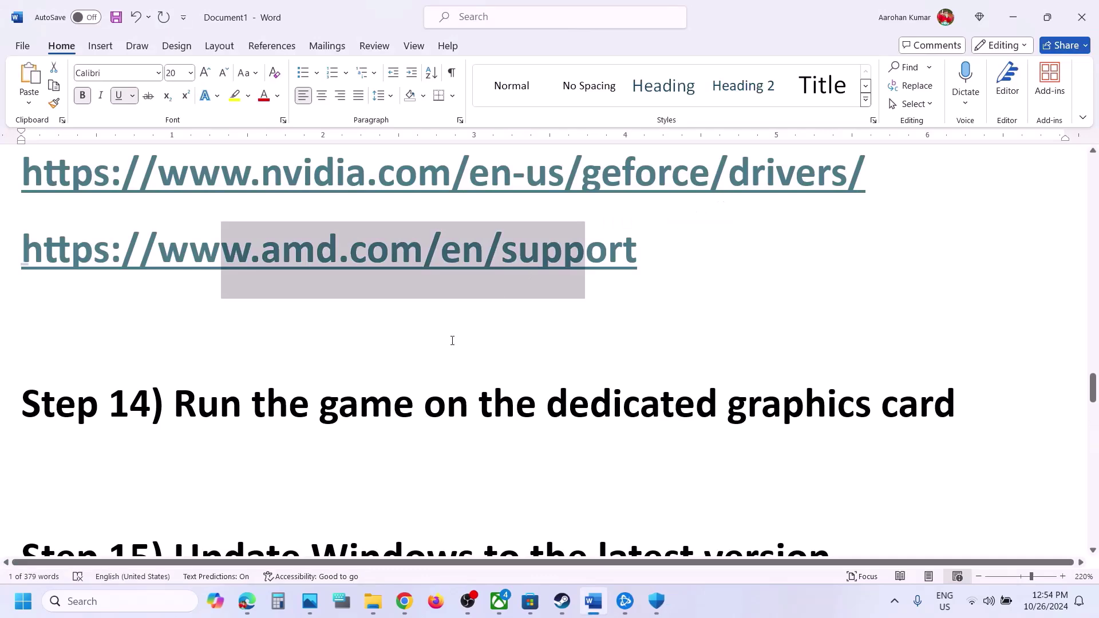
# Highlight Step 15 in the Word document, then open Windows Update in Settings and check for updates
pyautogui.scroll(-3, 450, 342)
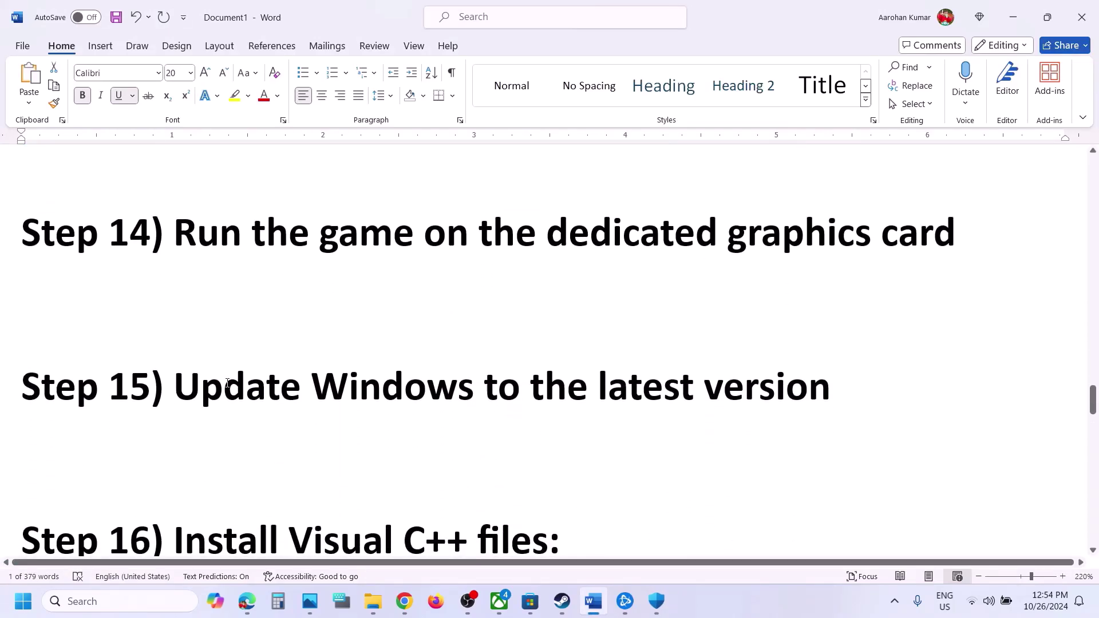
pyautogui.moveTo(227, 383); pyautogui.dragTo(781, 378)
pyautogui.press('super+i')
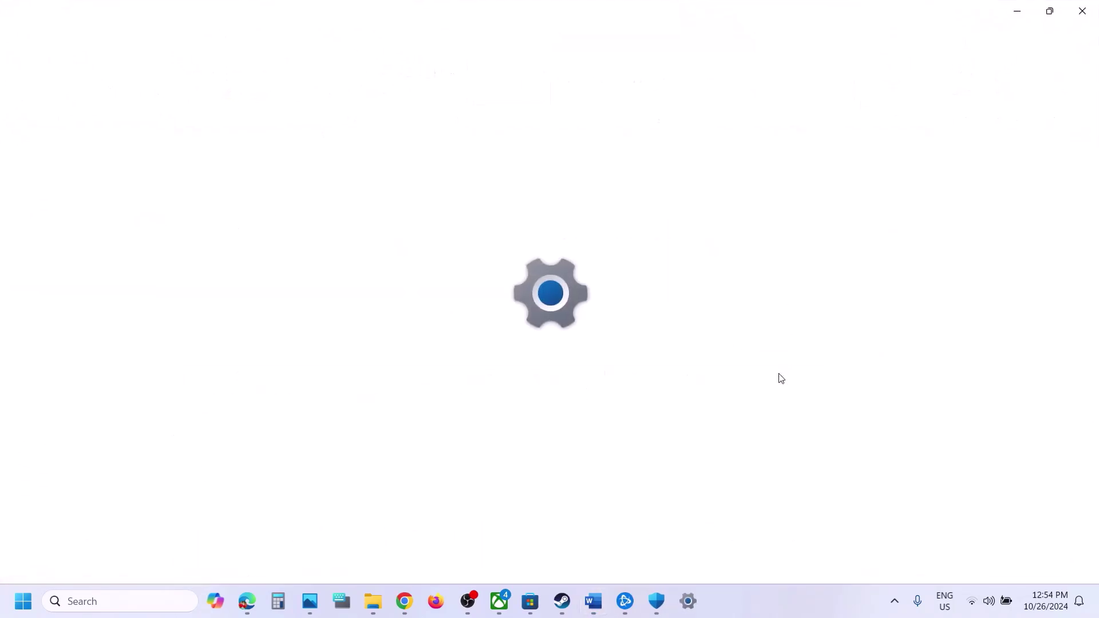
pyautogui.click(85, 471)
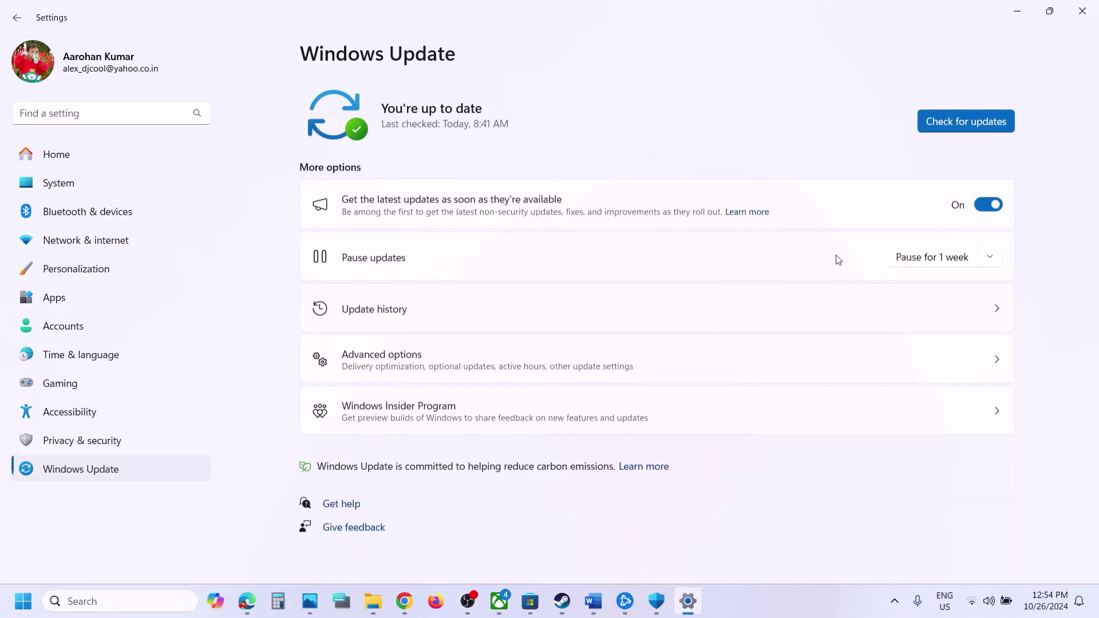
pyautogui.click(951, 114)
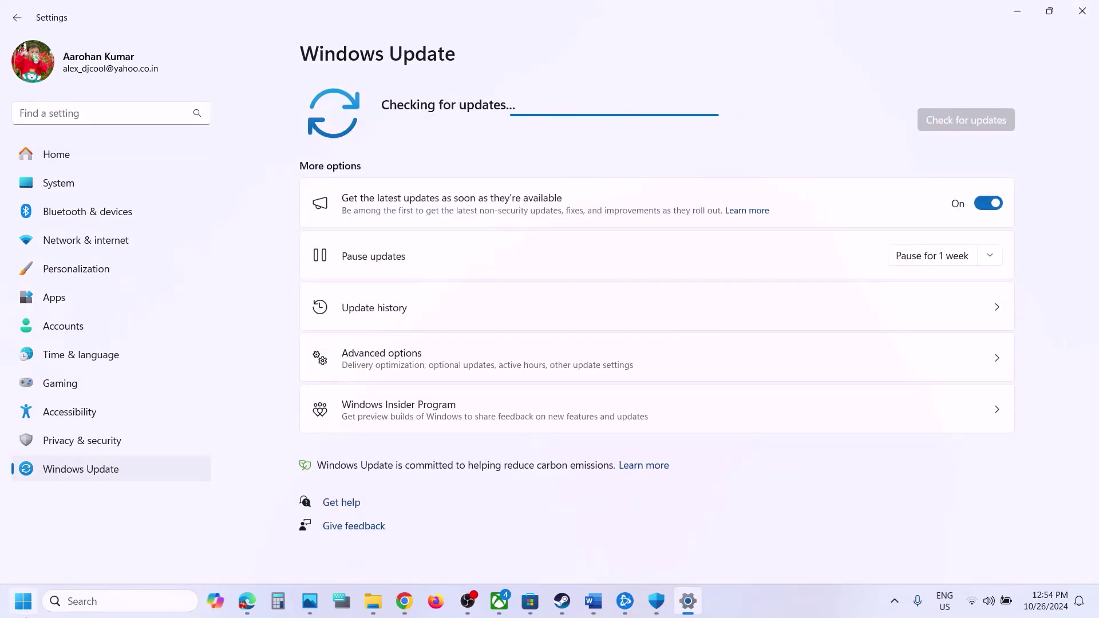
# Show the Restart option among the Windows power options without restarting the PC
pyautogui.click(24, 608)
pyautogui.click(416, 552)
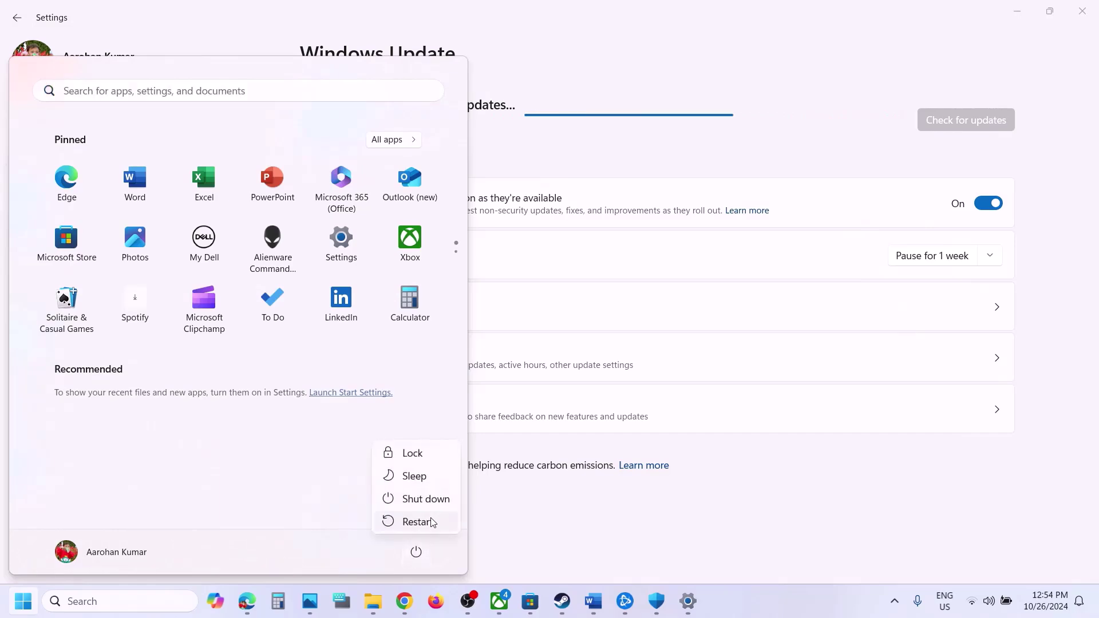
pyautogui.click(726, 515)
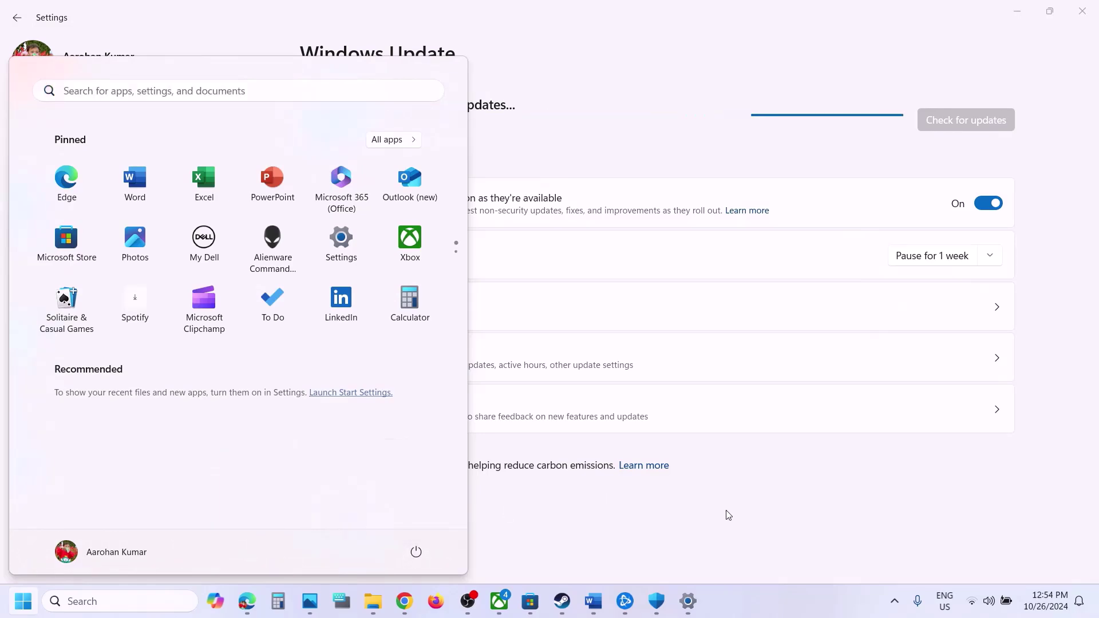
# Return to Word and copy the Visual C++ download link under Step 16
pyautogui.click(595, 608)
pyautogui.scroll(-4, 449, 409)
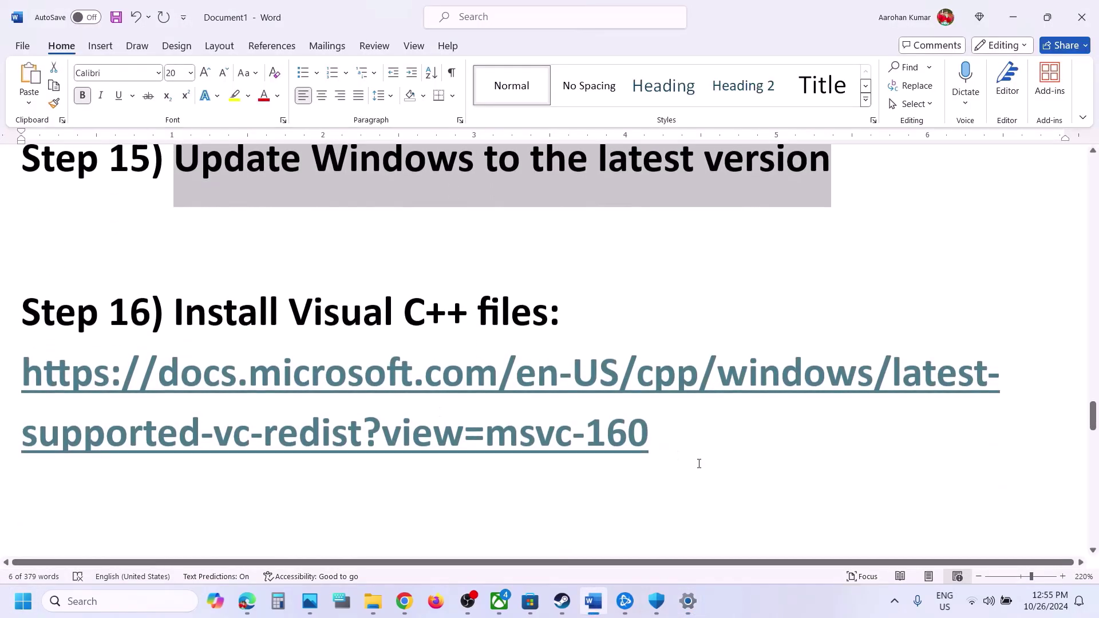
pyautogui.moveTo(673, 416); pyautogui.dragTo(45, 400)
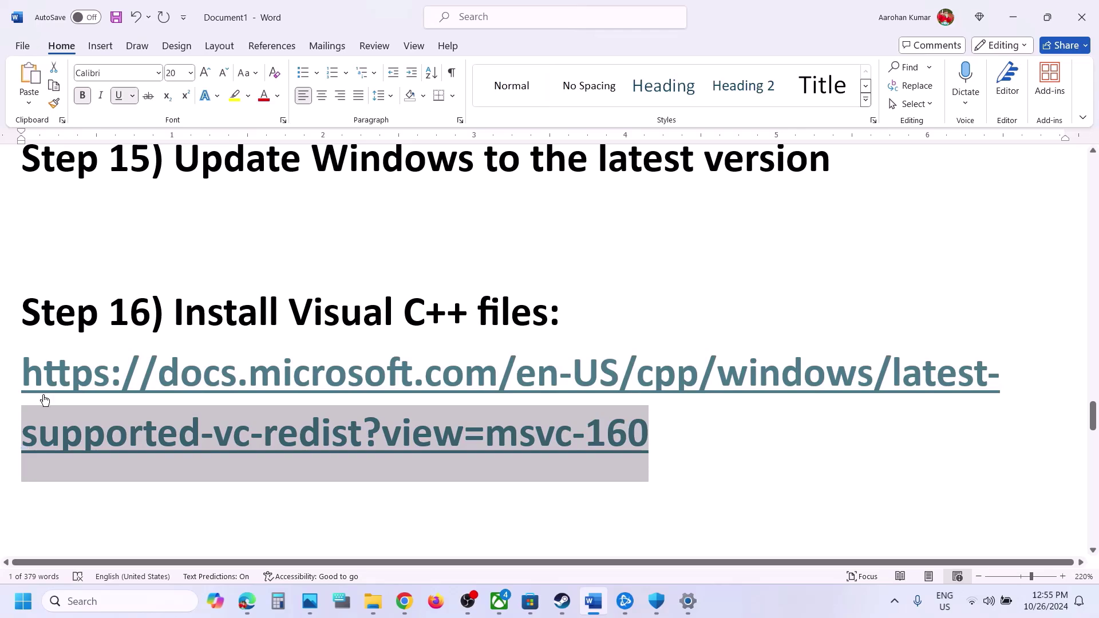
pyautogui.tripleClick(734, 363)
pyautogui.hotkey('ctrl', 'c')
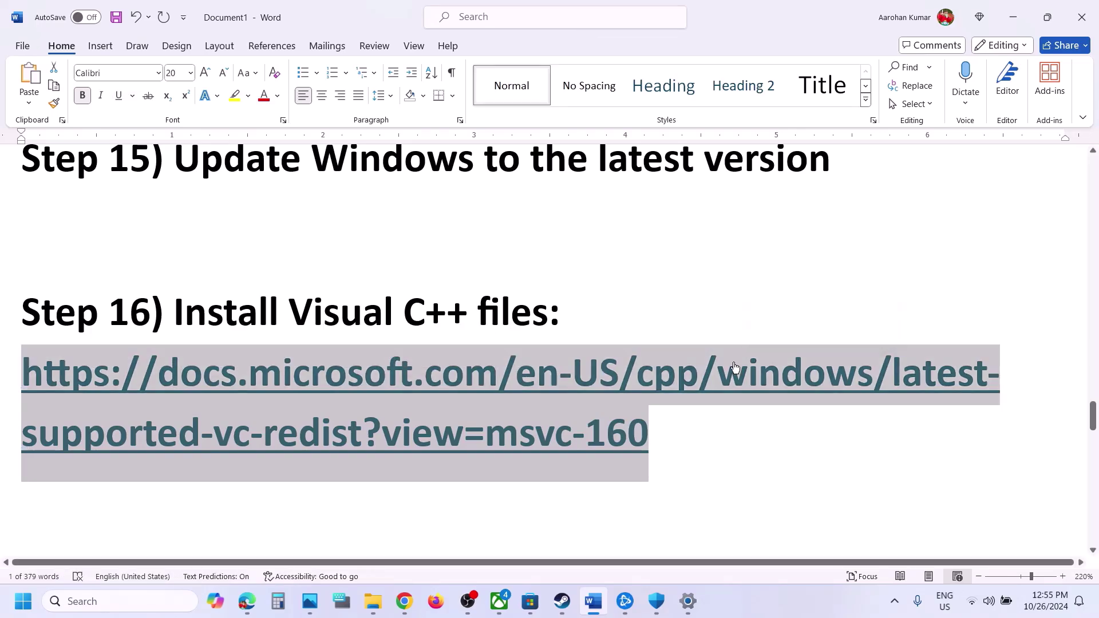
# Switch to Chrome and open the copied Visual C++ redistributable link in the New Tab page
pyautogui.click(405, 601)
pyautogui.click(209, 14)
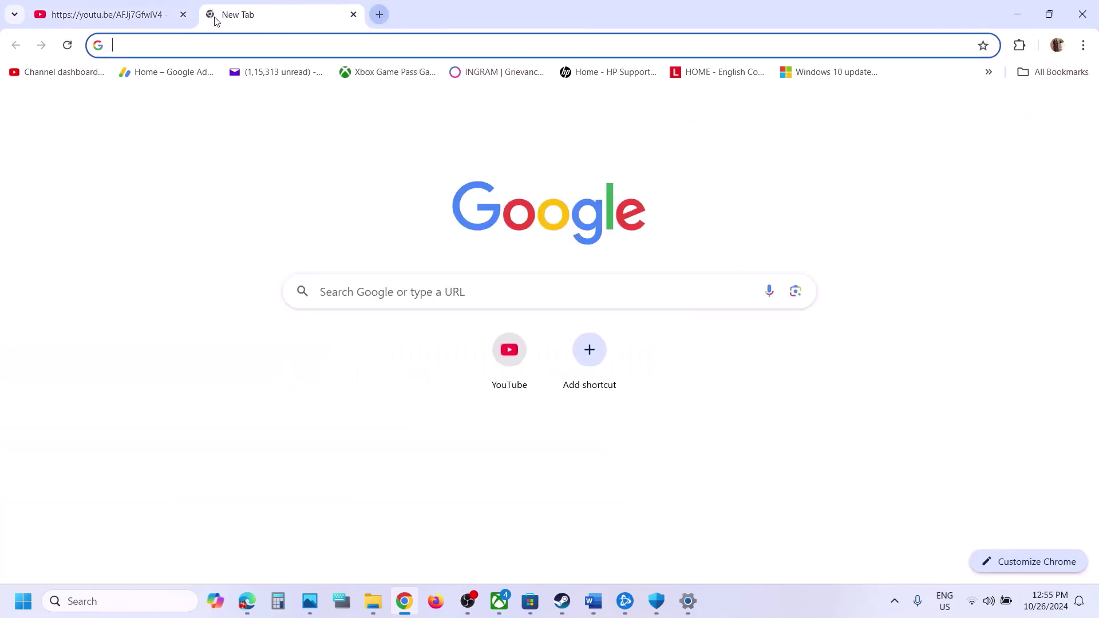
pyautogui.hotkey('ctrl', 'v')
pyautogui.press('Return')
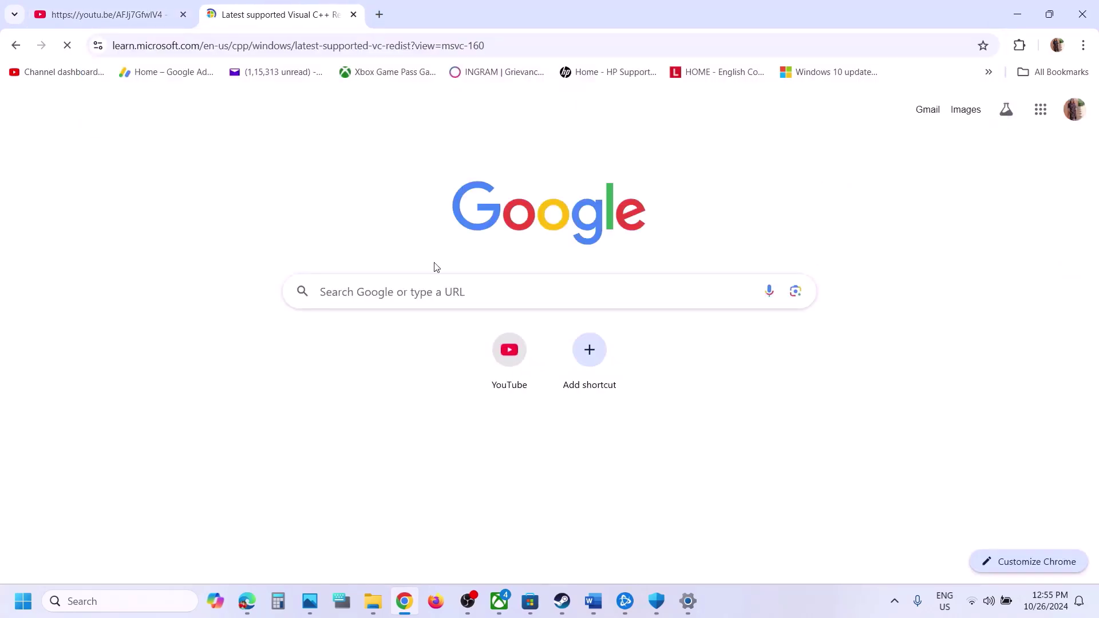
# Find the Visual Studio 2015, 2017, 2019, and 2022 section, highlight the X86 and X64 entries, and download vc_redist.x86.exe
pyautogui.scroll(-9, 436, 267)
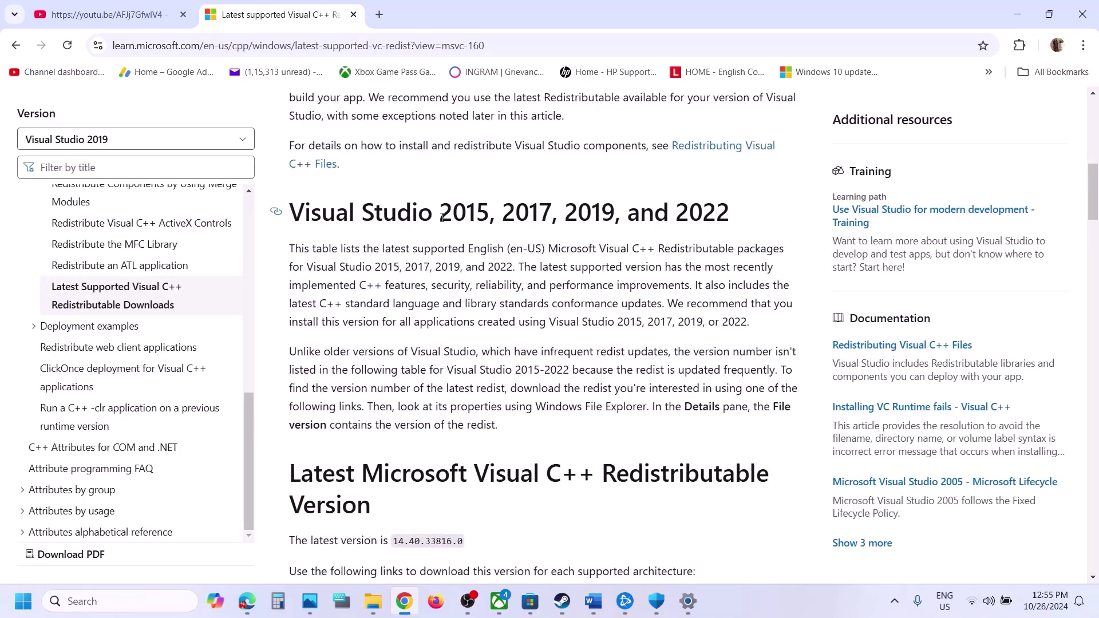
pyautogui.moveTo(438, 213); pyautogui.dragTo(724, 213)
pyautogui.scroll(-5, 720, 220)
pyautogui.scroll(-3, 720, 220)
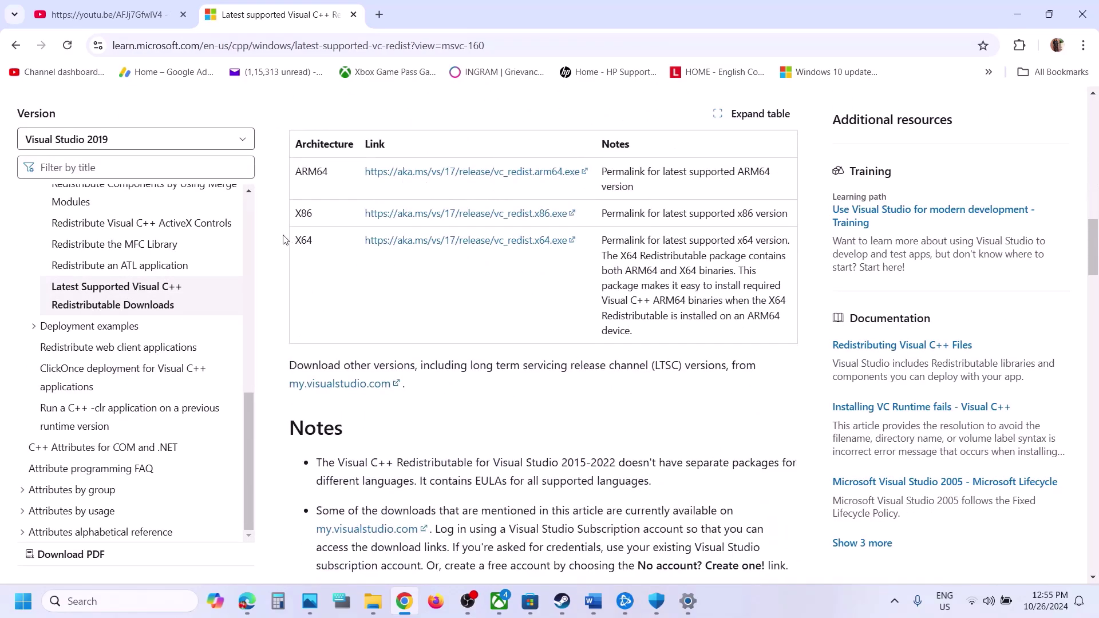
pyautogui.moveTo(296, 215); pyautogui.dragTo(330, 210)
pyautogui.moveTo(295, 243); pyautogui.dragTo(330, 237)
pyautogui.doubleClick(298, 214)
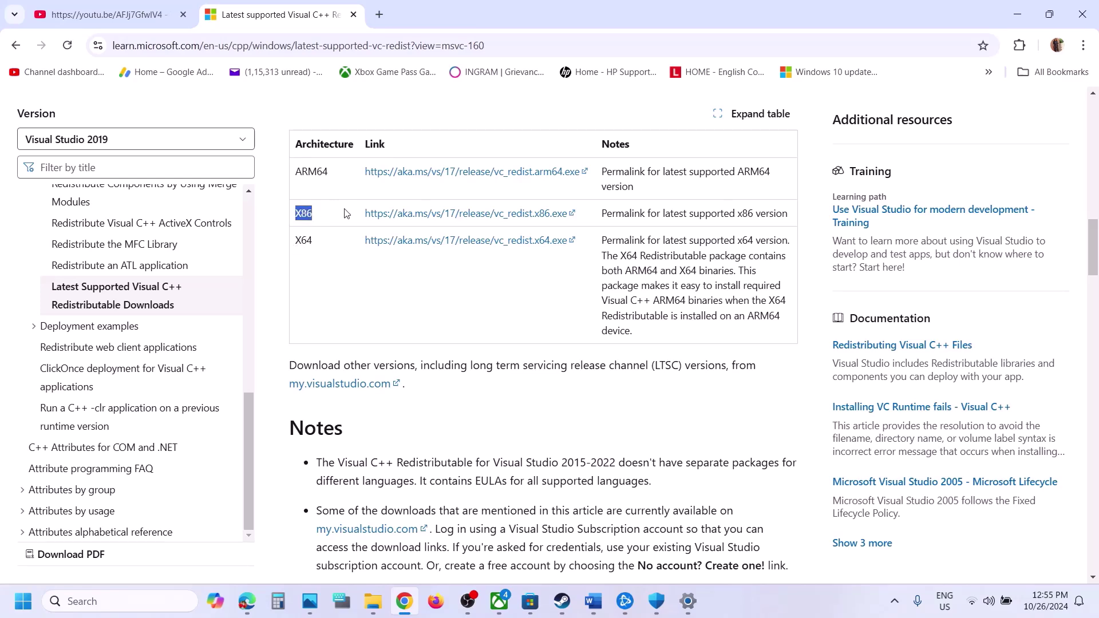
pyautogui.click(416, 214)
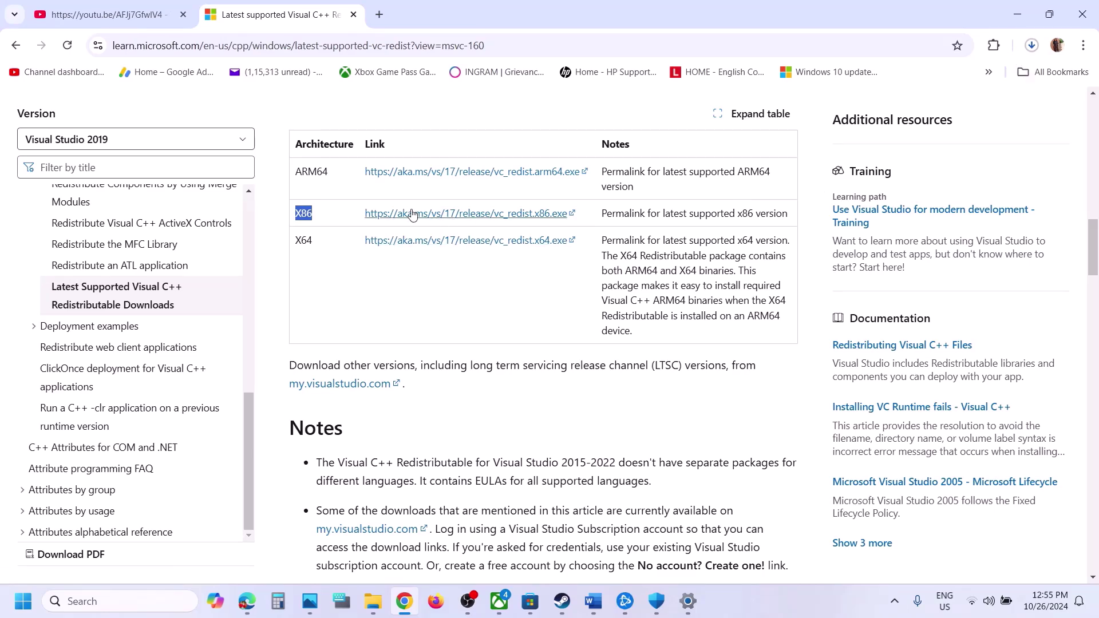
# Bring up the power options again to point out restarting after the Visual C++ installation
pyautogui.press('super')
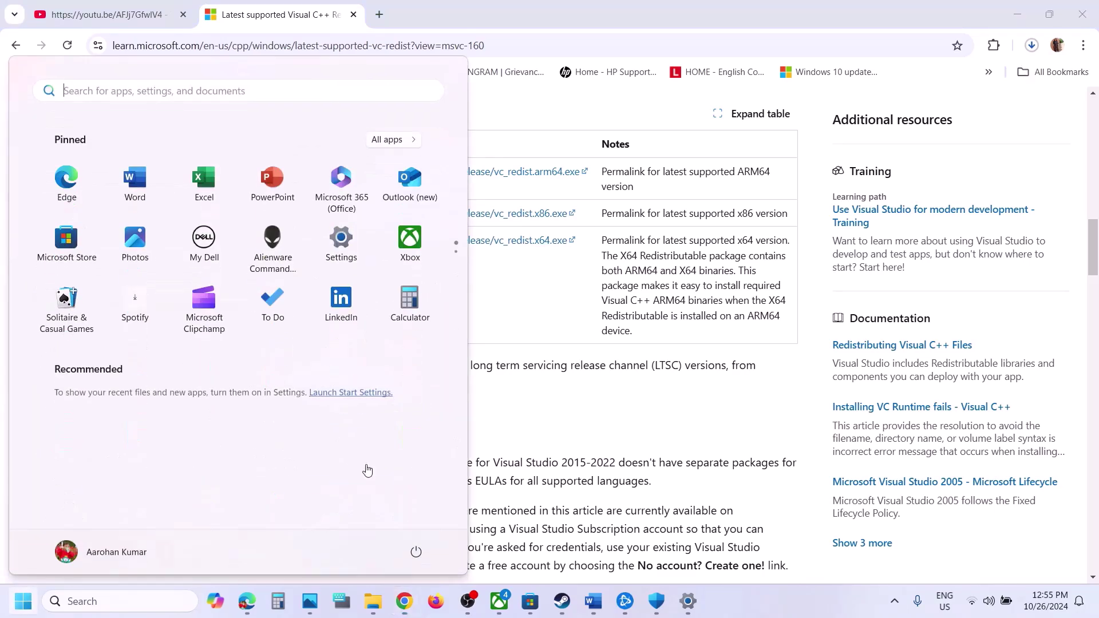
pyautogui.click(415, 551)
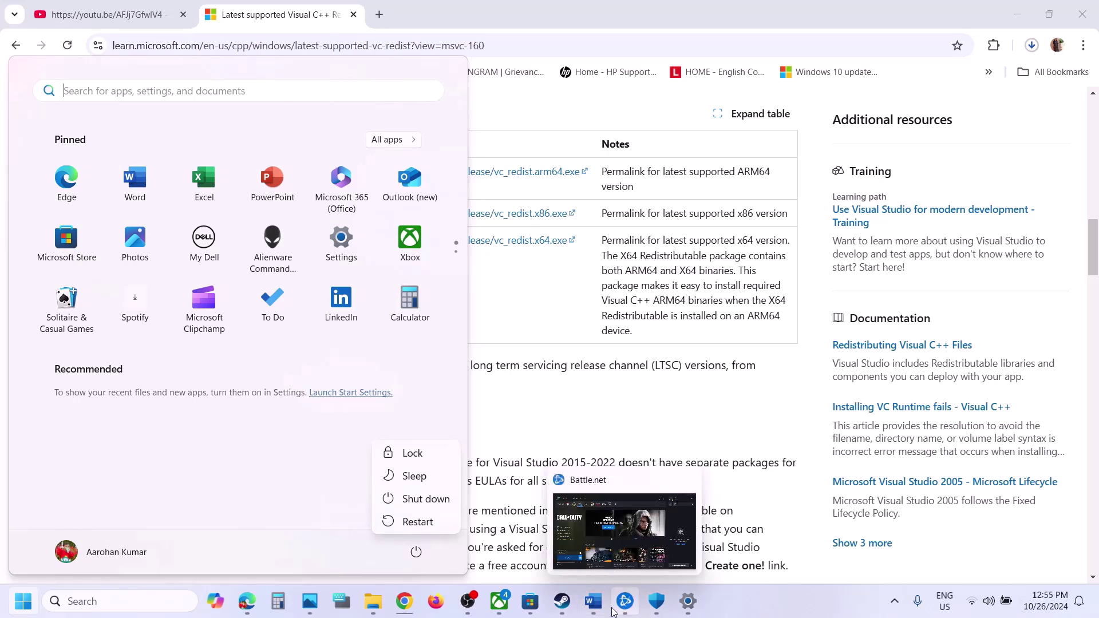
pyautogui.click(577, 610)
# Go to Step 17 in the Word document and highlight the advice on disconnecting monitors, controllers and USB adapters
pyautogui.click(593, 601)
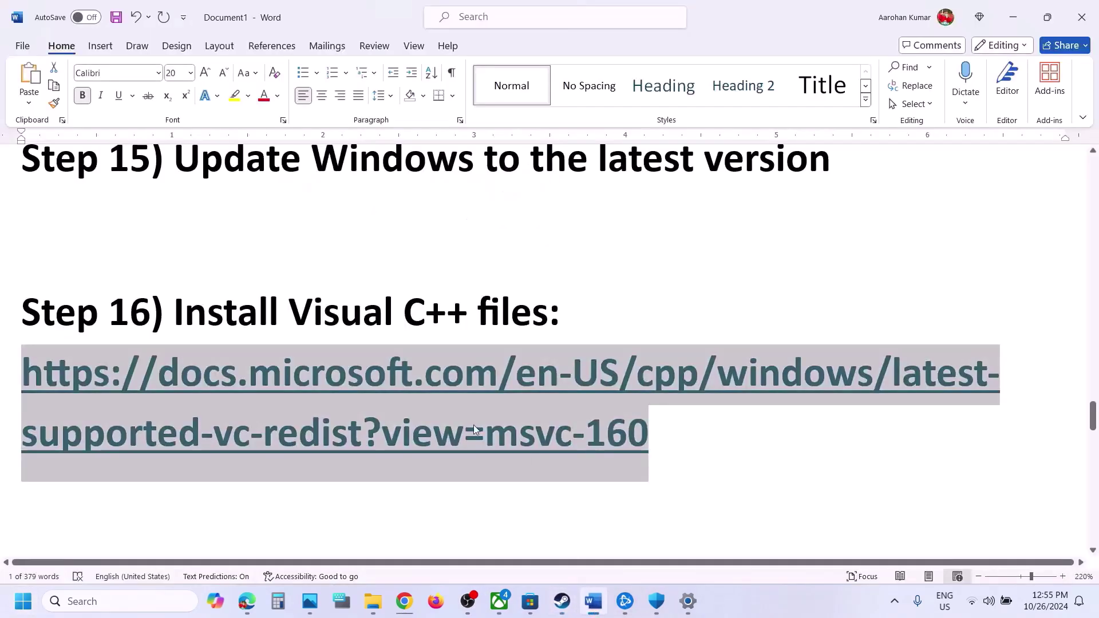
pyautogui.scroll(-5, 475, 425)
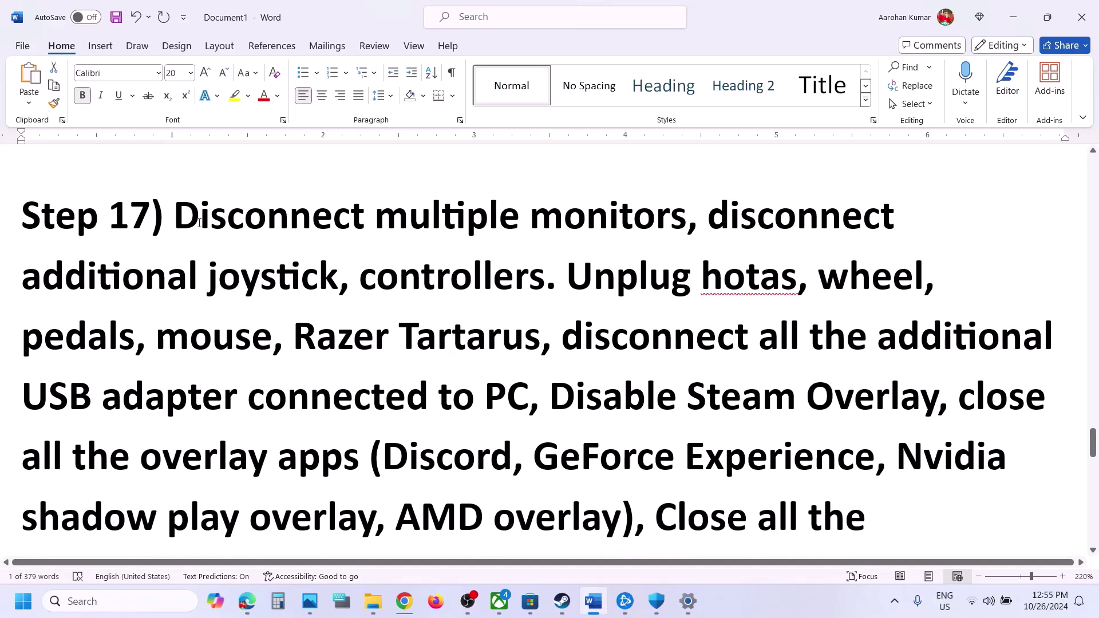
pyautogui.moveTo(199, 222); pyautogui.dragTo(610, 205)
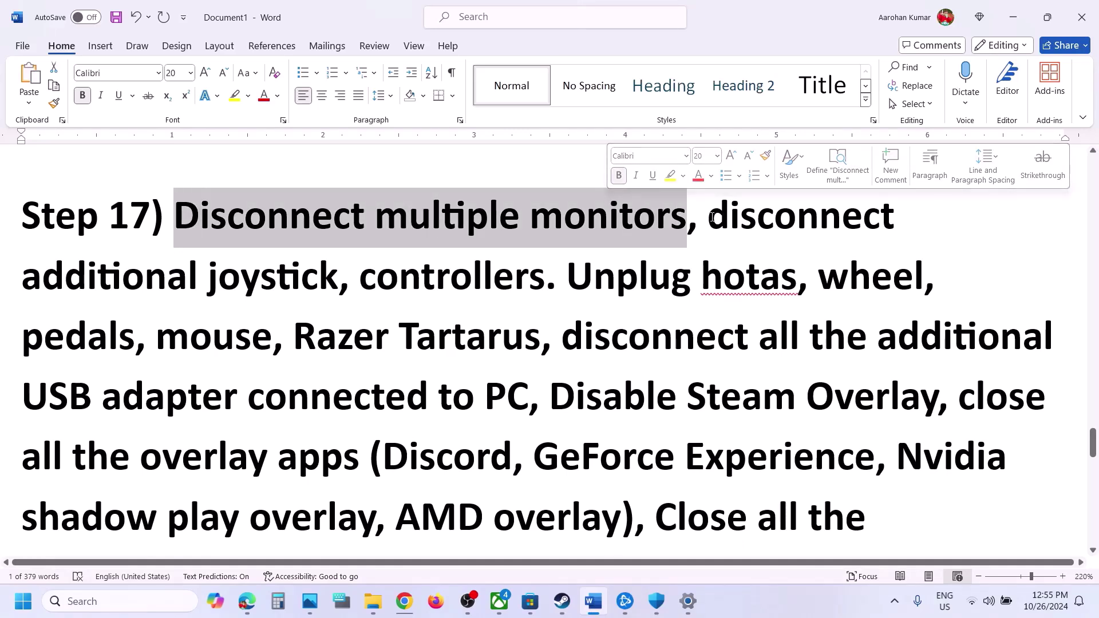
pyautogui.moveTo(708, 217); pyautogui.dragTo(540, 398)
pyautogui.scroll(-3, 568, 226)
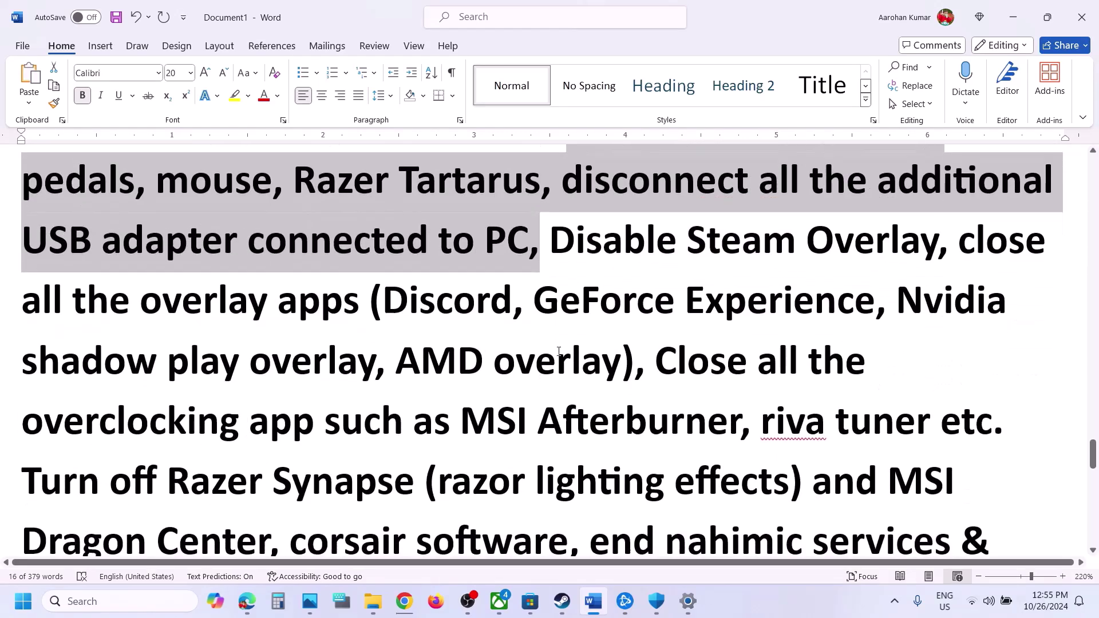
# Highlight "Disable Steam" in Word, then switch to Steam and leave the in-game Steam Overlay disabled in Call of Duty's properties
pyautogui.moveTo(568, 226); pyautogui.dragTo(795, 236)
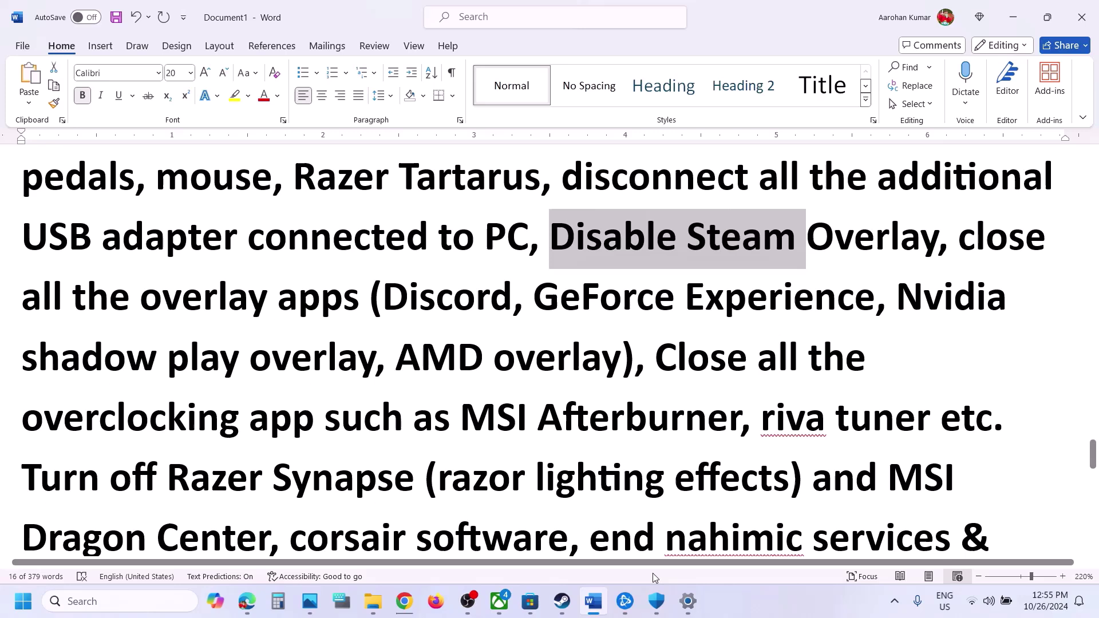
pyautogui.click(561, 601)
pyautogui.rightClick(117, 326)
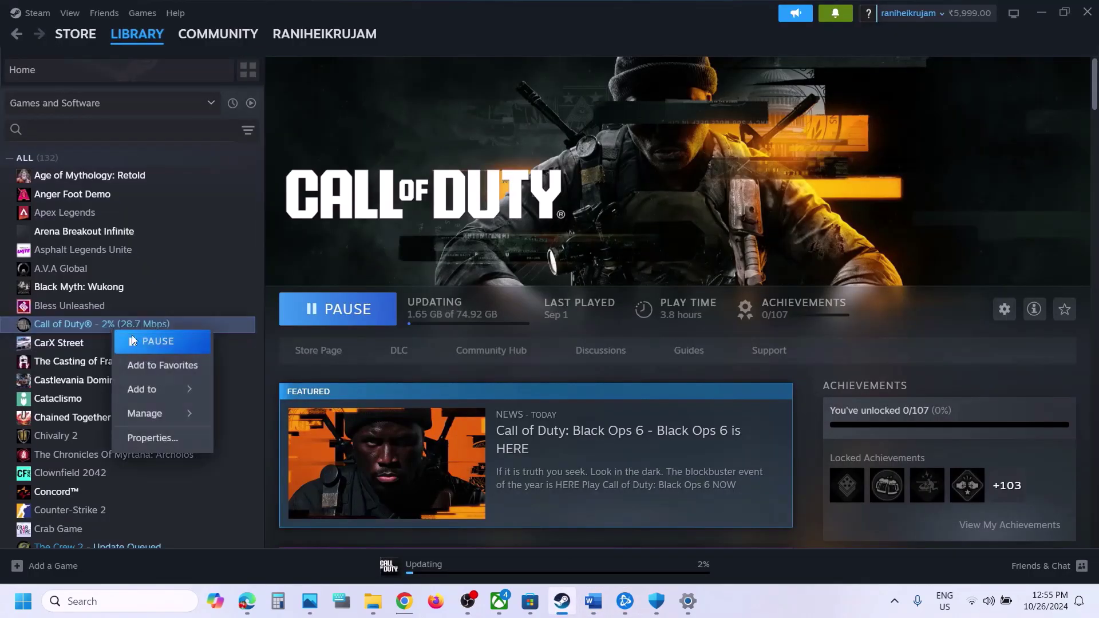
pyautogui.click(175, 438)
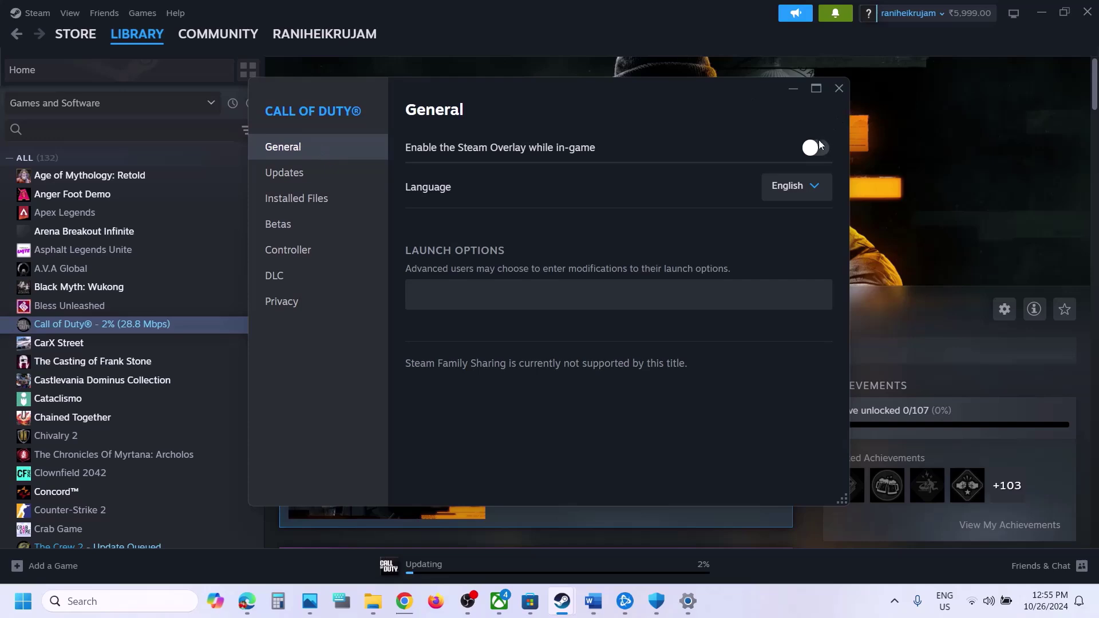
pyautogui.click(818, 146)
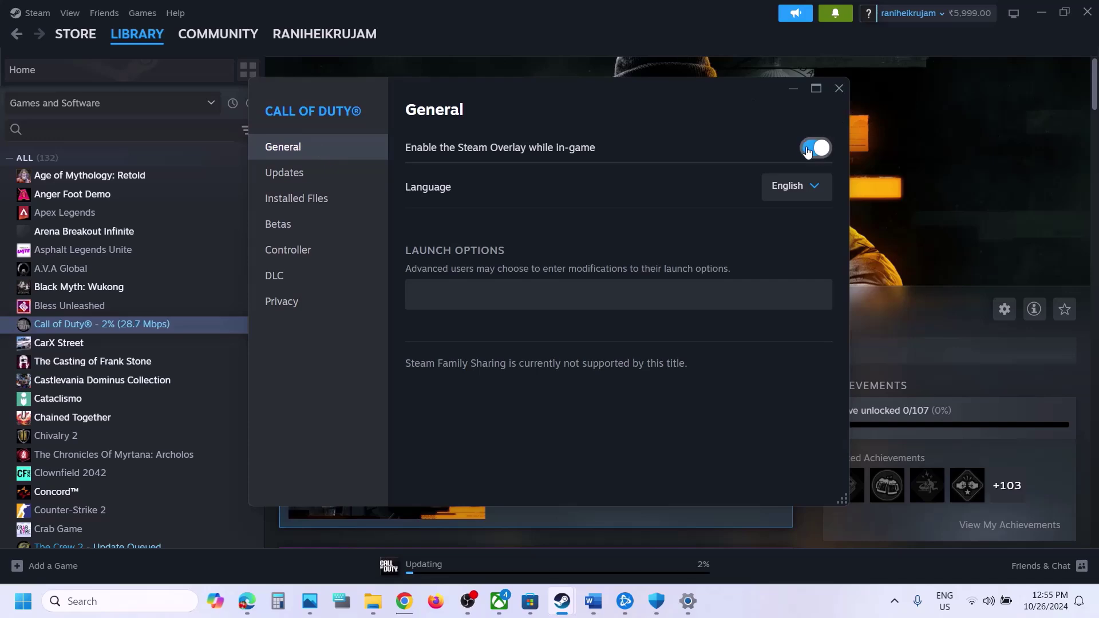
pyautogui.click(807, 149)
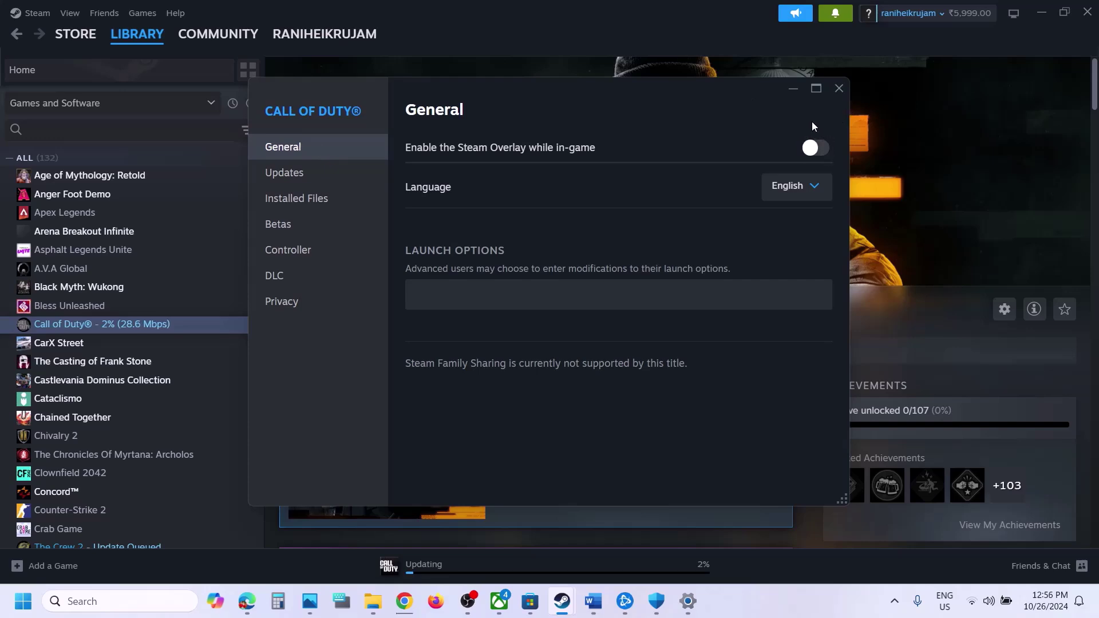
pyautogui.click(839, 87)
# Return to Word and highlight Step 17's advice on closing overlay apps and overclocking apps such as MSI Afterburner and riva tuner
pyautogui.click(594, 599)
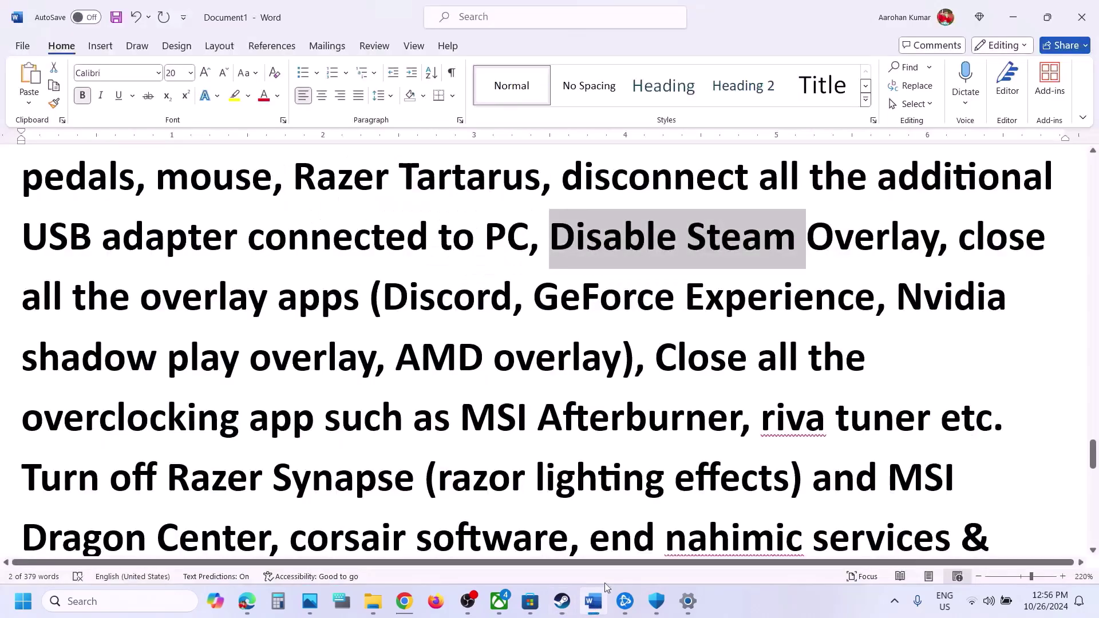
pyautogui.moveTo(383, 297); pyautogui.dragTo(514, 287)
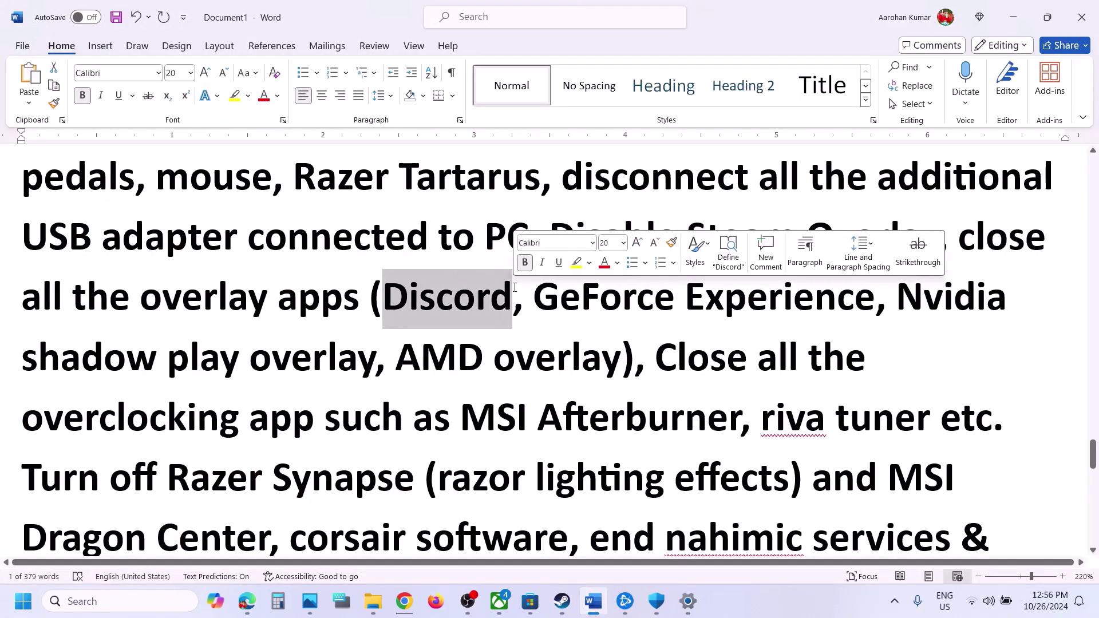
pyautogui.moveTo(515, 297); pyautogui.dragTo(803, 292)
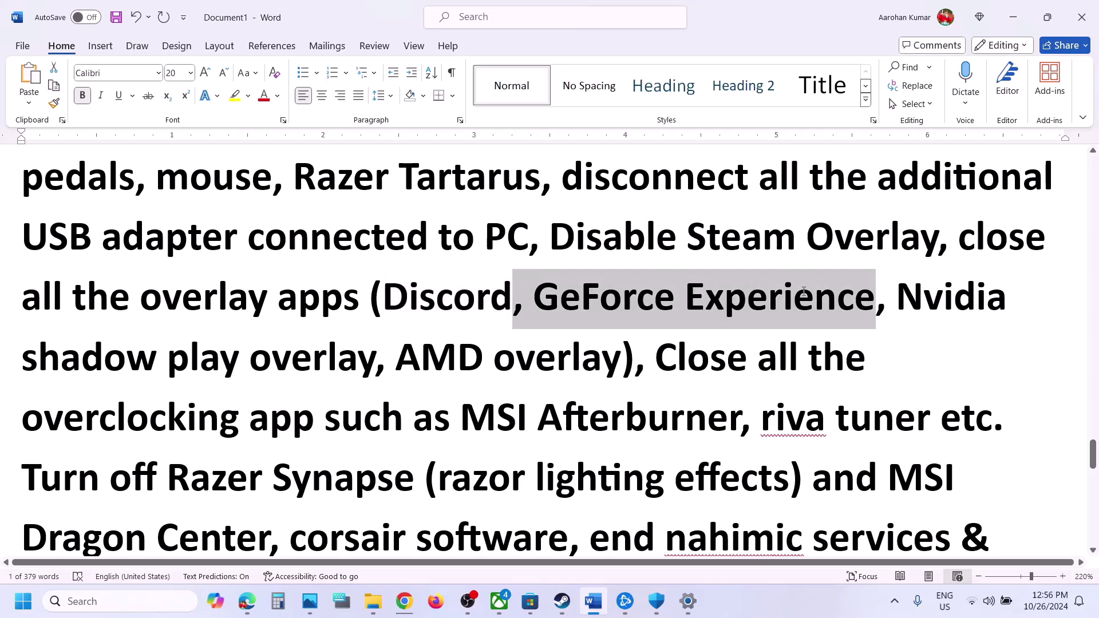
pyautogui.click(287, 325)
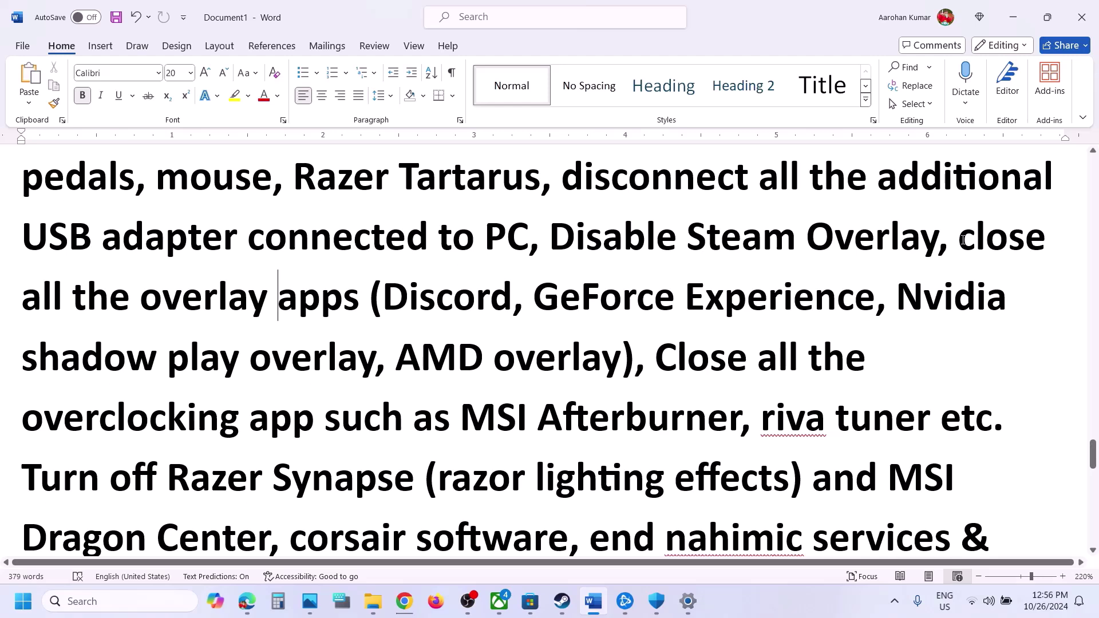
pyautogui.moveTo(958, 237); pyautogui.dragTo(393, 284)
pyautogui.scroll(-2, 515, 269)
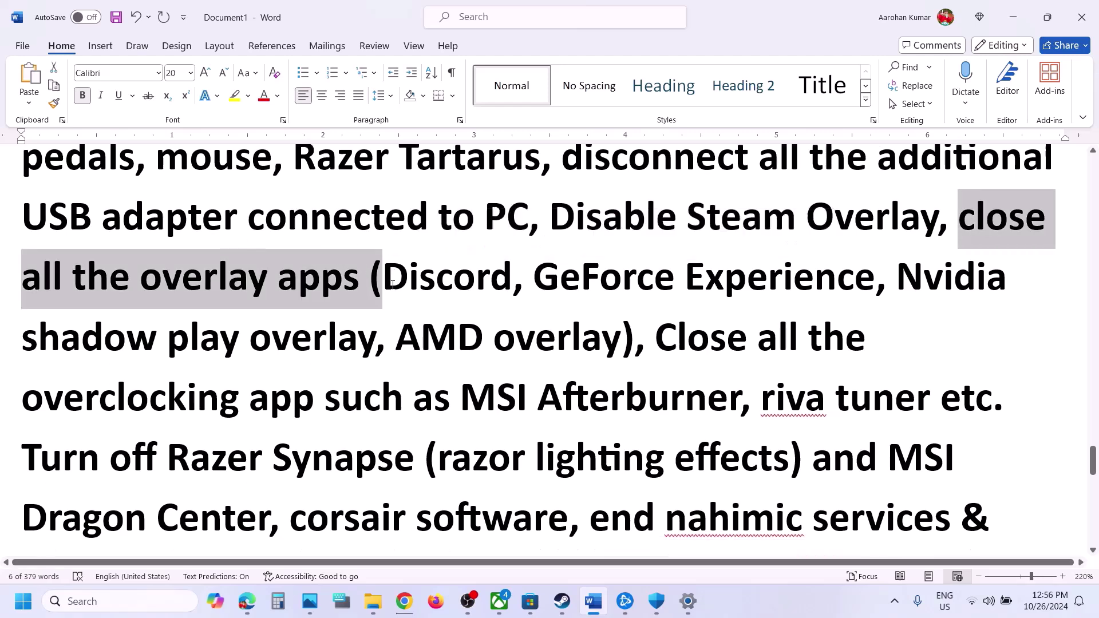
pyautogui.moveTo(659, 250); pyautogui.dragTo(801, 309)
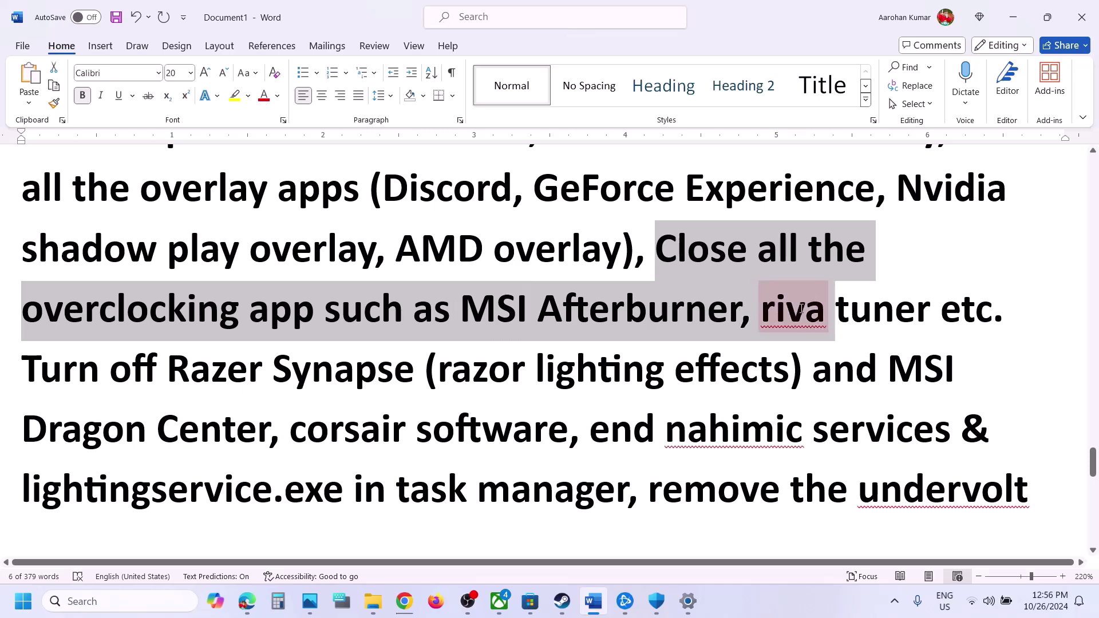
# Highlight the rest of Step 17's advice in Word, from turning off Razer Synapse to removing the undervolt, and continue past it
pyautogui.click(804, 309)
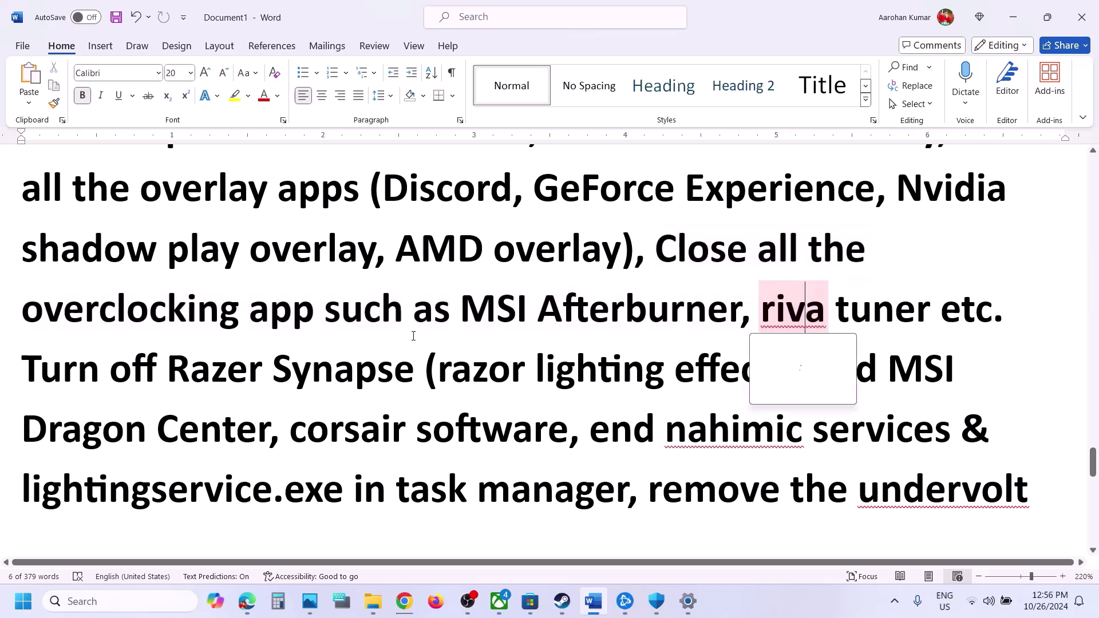
pyautogui.click(44, 309)
pyautogui.moveTo(260, 285); pyautogui.dragTo(250, 249)
pyautogui.scroll(-1, 109, 300)
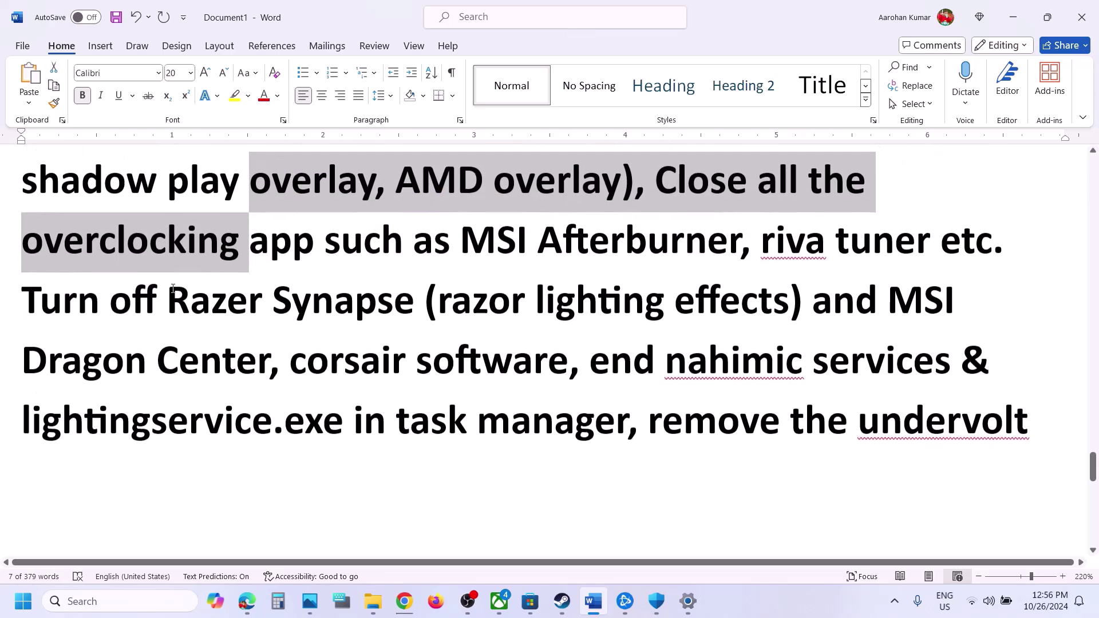
pyautogui.moveTo(108, 300); pyautogui.dragTo(996, 404)
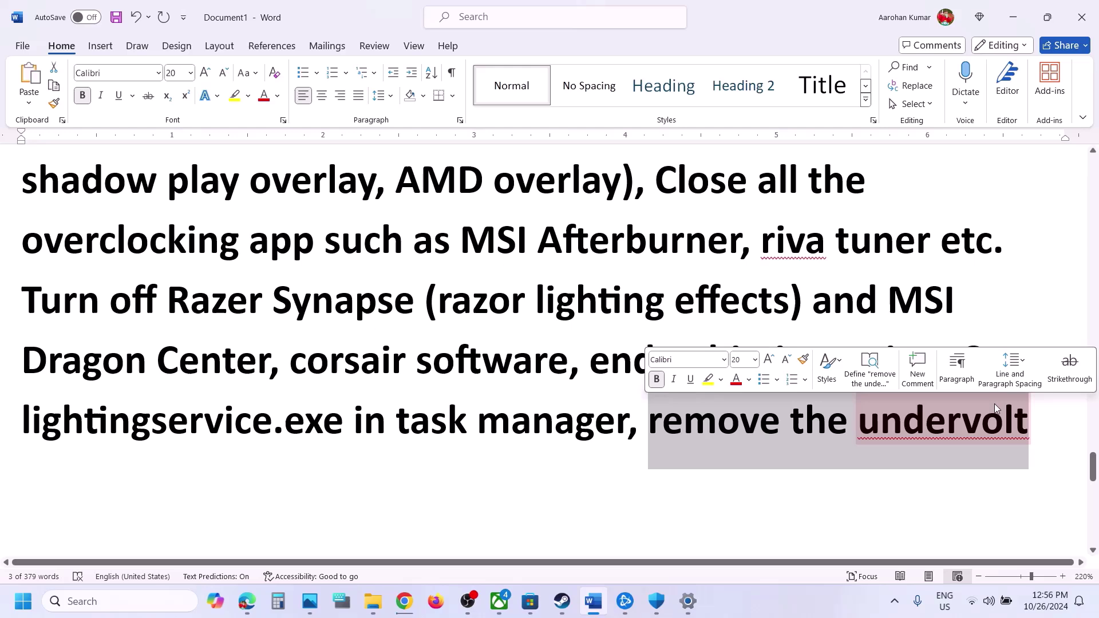
pyautogui.click(469, 360)
pyautogui.scroll(-1, 468, 360)
pyautogui.scroll(-5, 469, 360)
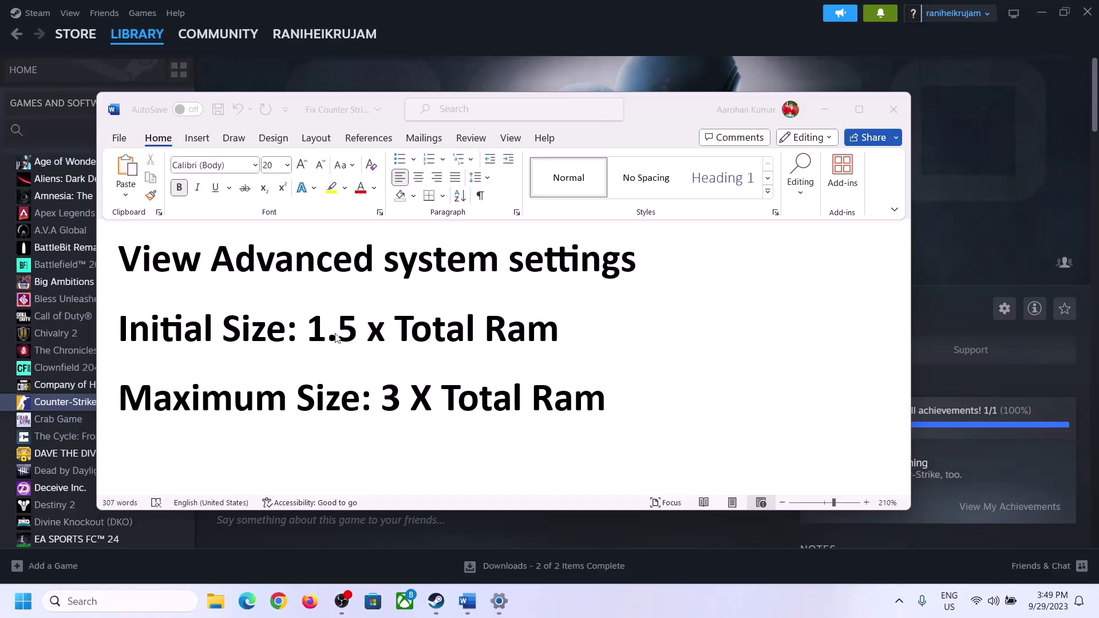
# Copy "View Advanced system settings" from the Word document, open it through Windows search, and move System Properties clear of the document's text
pyautogui.moveTo(166, 267); pyautogui.dragTo(618, 265)
pyautogui.hotkey('ctrl', 'c')
pyautogui.click(151, 177)
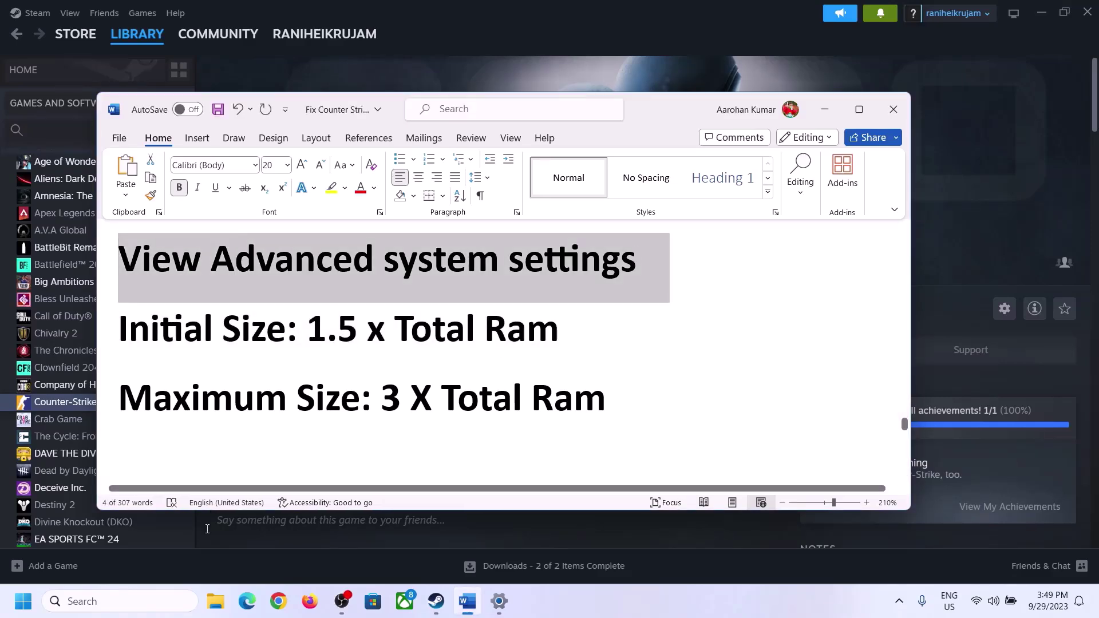
pyautogui.click(131, 601)
pyautogui.hotkey('ctrl', 'v')
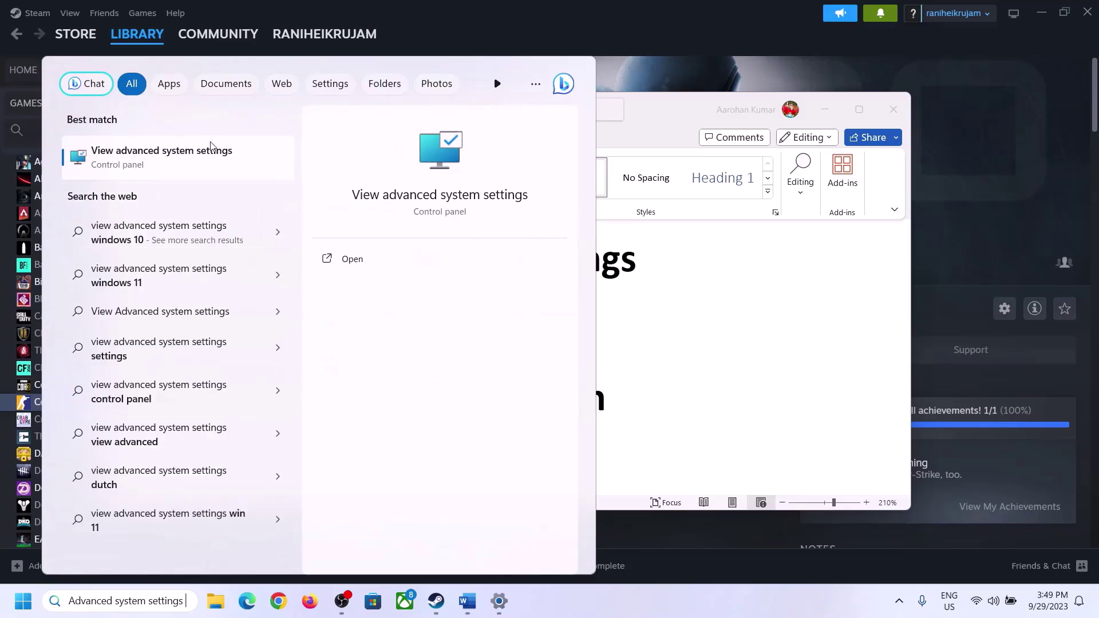
pyautogui.click(161, 167)
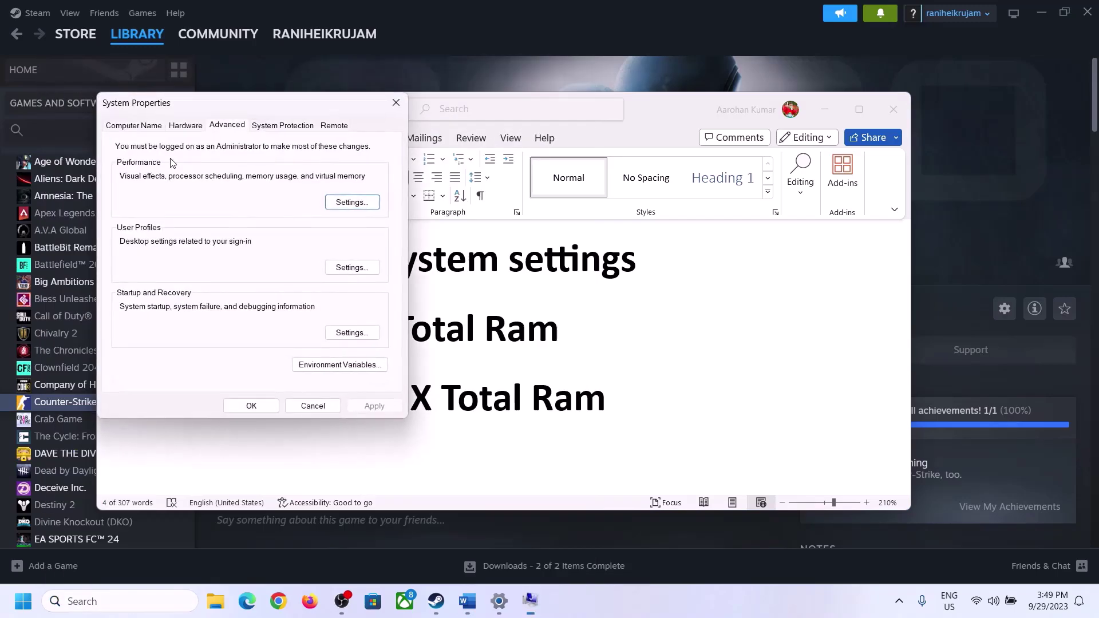
pyautogui.moveTo(229, 111); pyautogui.dragTo(492, 196)
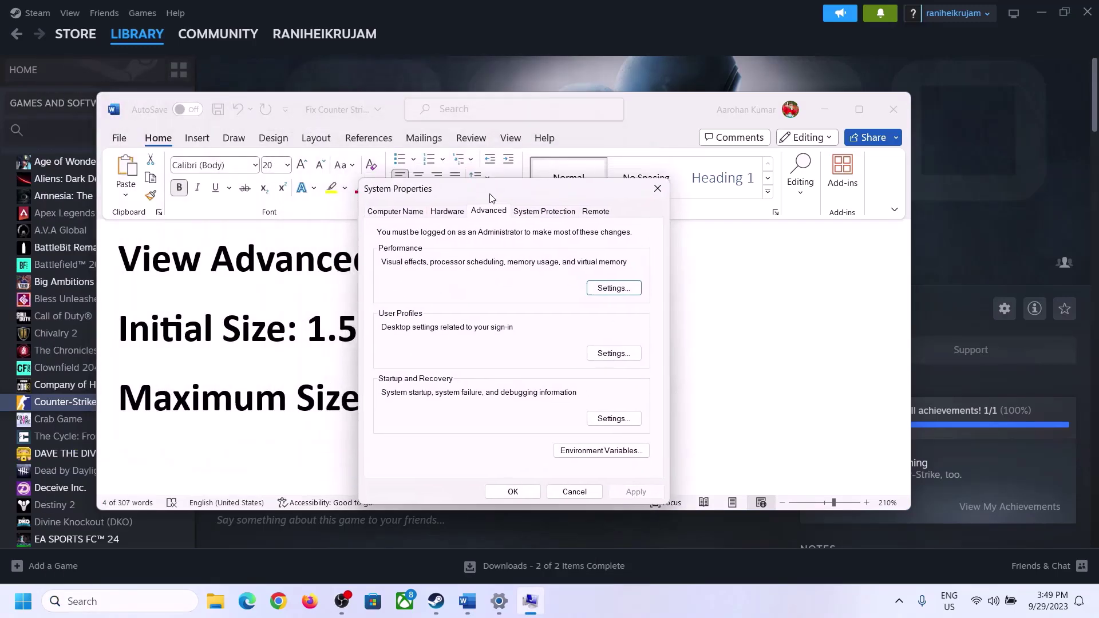
# Open the Virtual Memory settings, turn off automatic paging file management, and select a custom size for drive C:
pyautogui.click(617, 293)
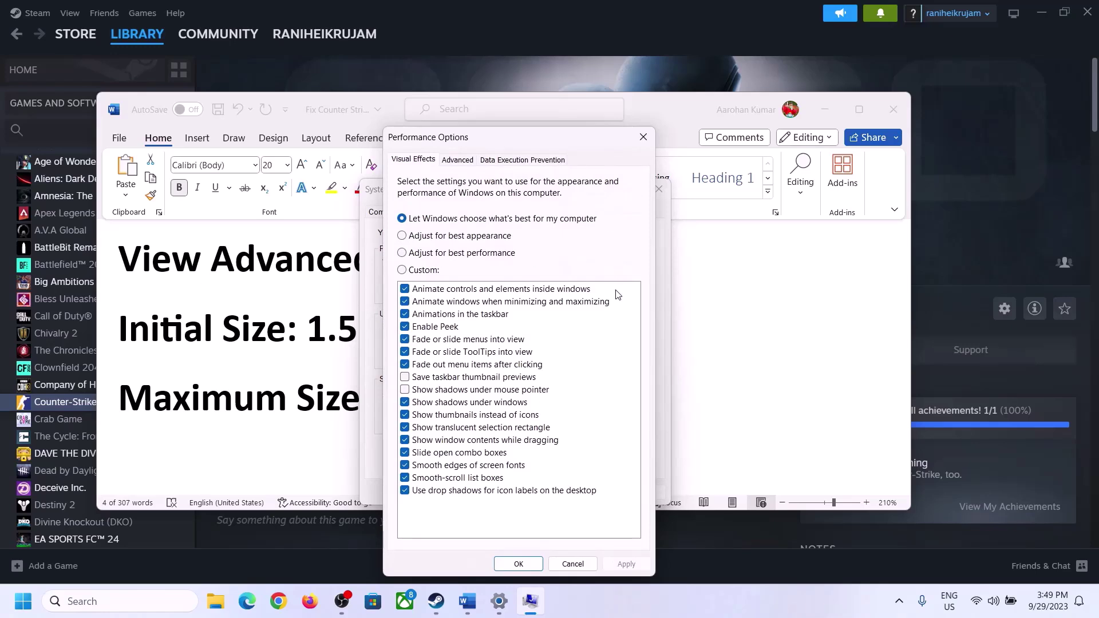
pyautogui.click(461, 162)
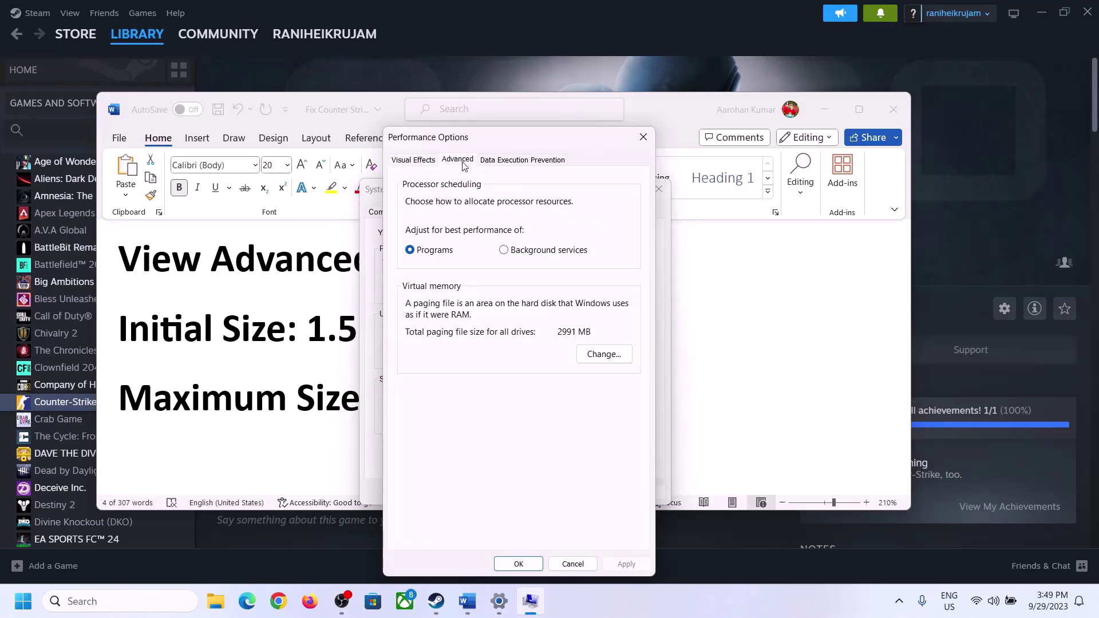
pyautogui.click(608, 355)
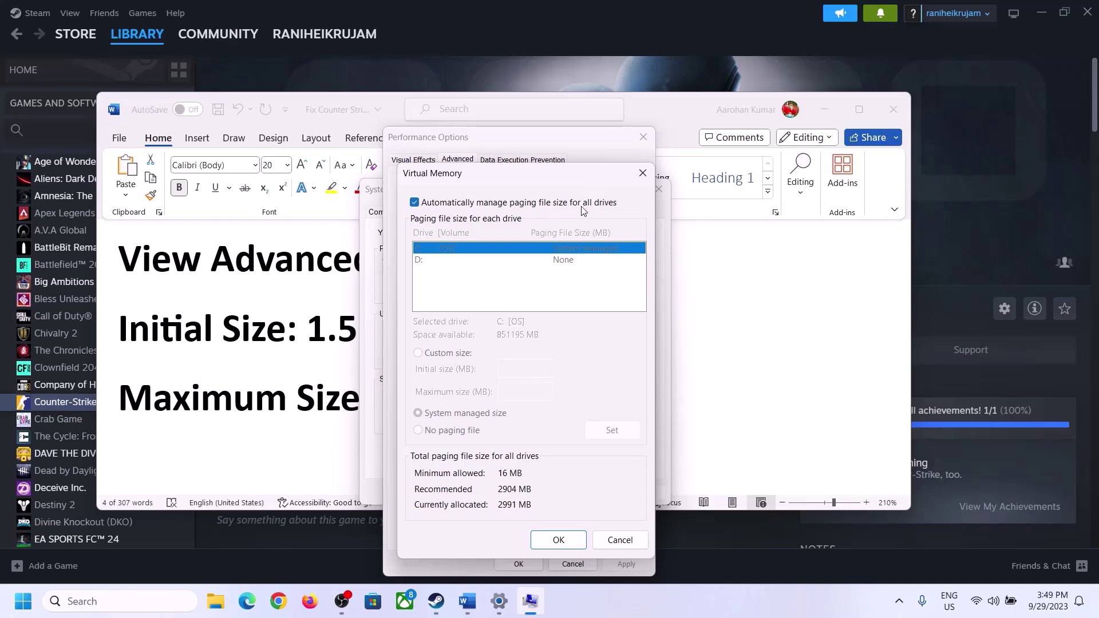
pyautogui.click(414, 203)
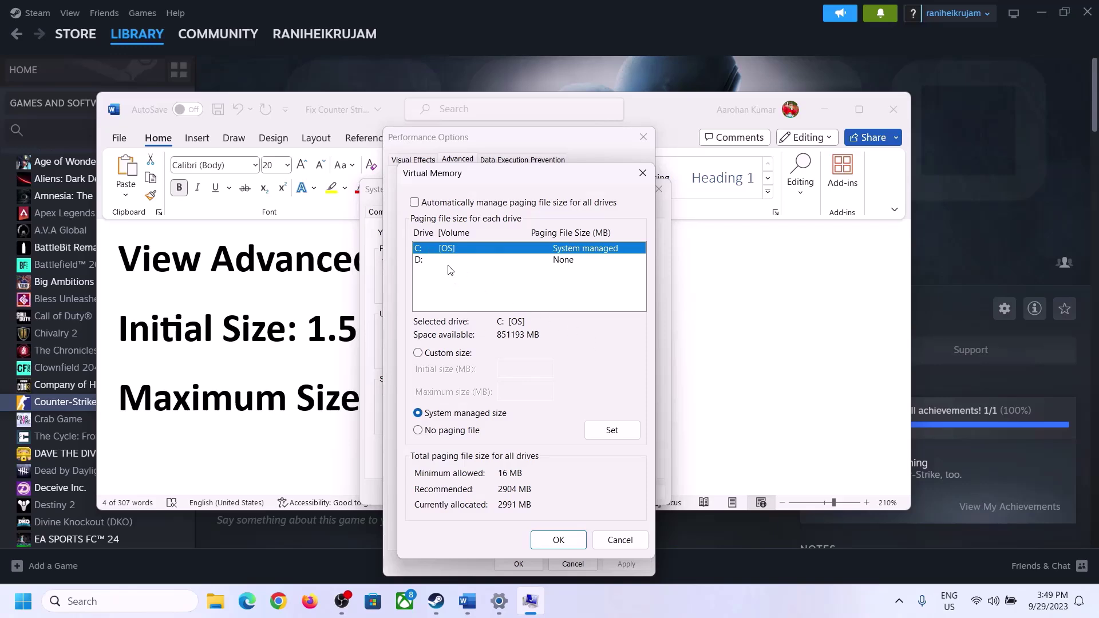
pyautogui.click(418, 353)
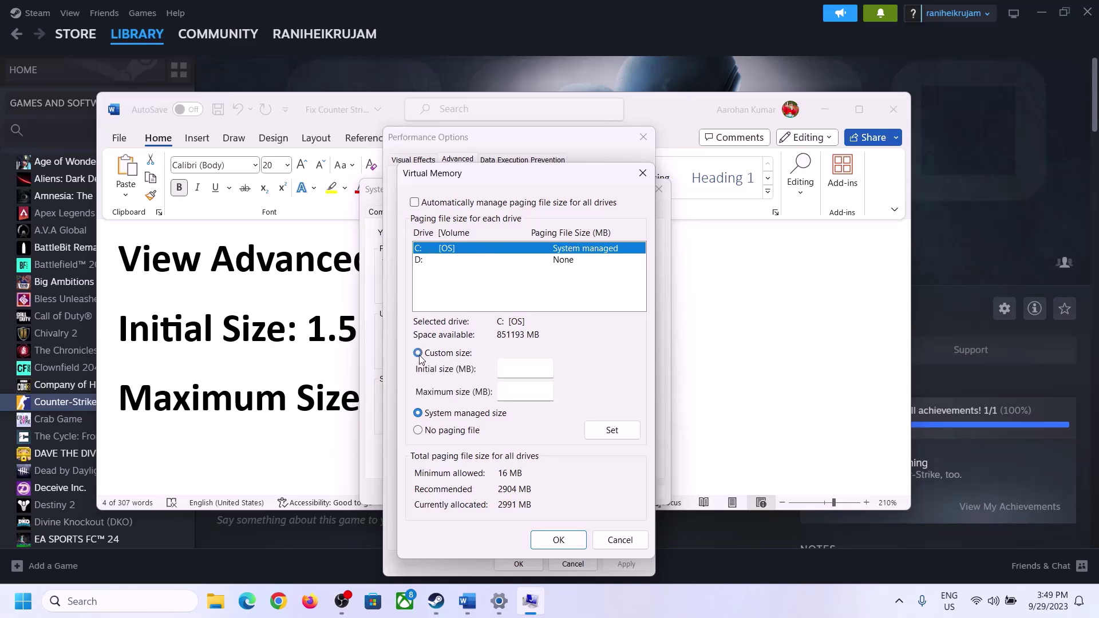
pyautogui.click(519, 370)
# Highlight "1.5 x Total Ram" in Word, then look up and highlight the installed RAM in the Windows system information
pyautogui.click(297, 342)
pyautogui.moveTo(309, 329); pyautogui.dragTo(510, 342)
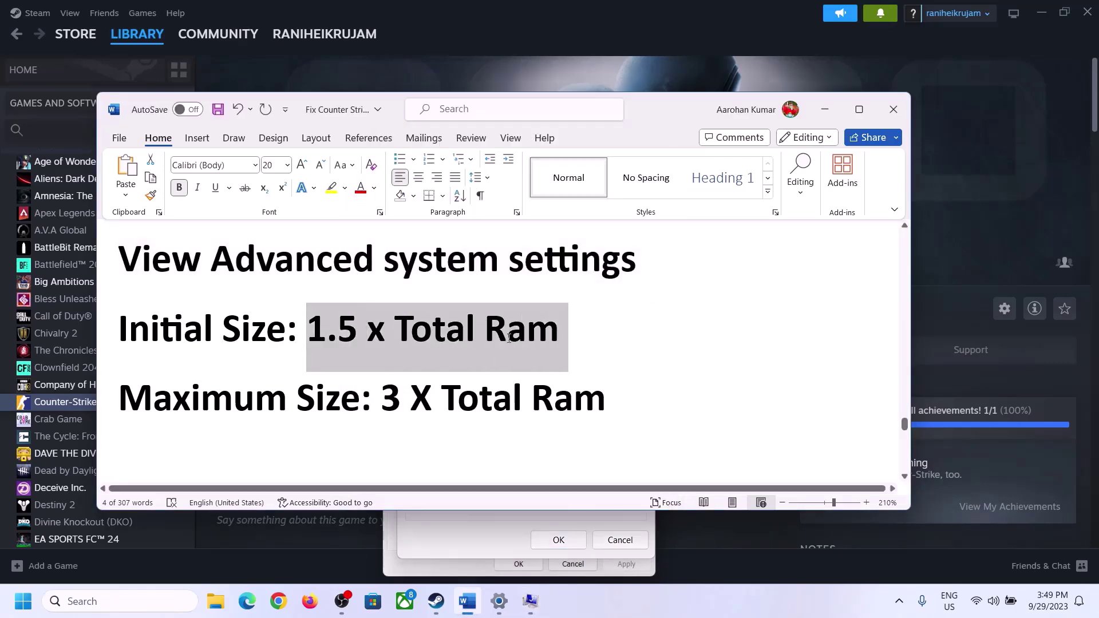
pyautogui.click(499, 602)
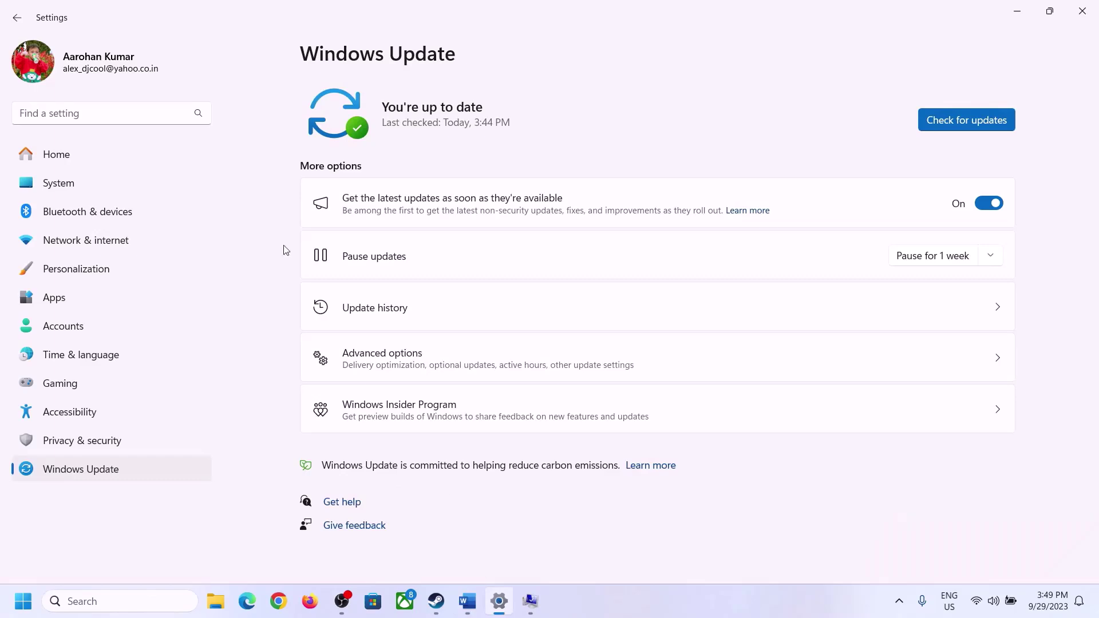
pyautogui.click(52, 183)
pyautogui.scroll(-6, 404, 416)
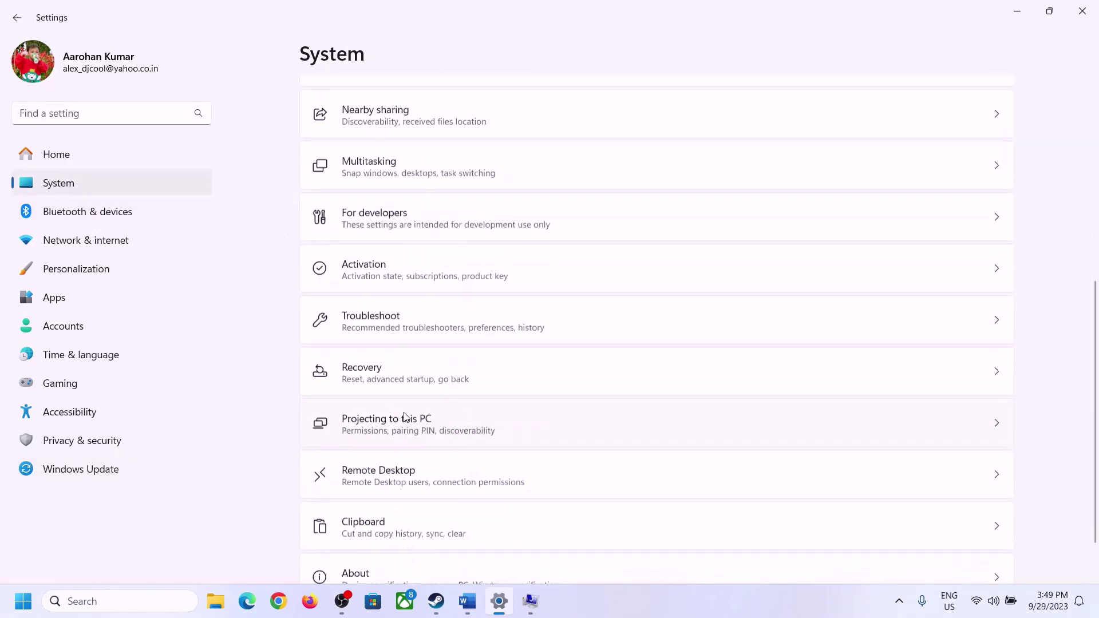
pyautogui.scroll(-1, 404, 416)
pyautogui.click(362, 538)
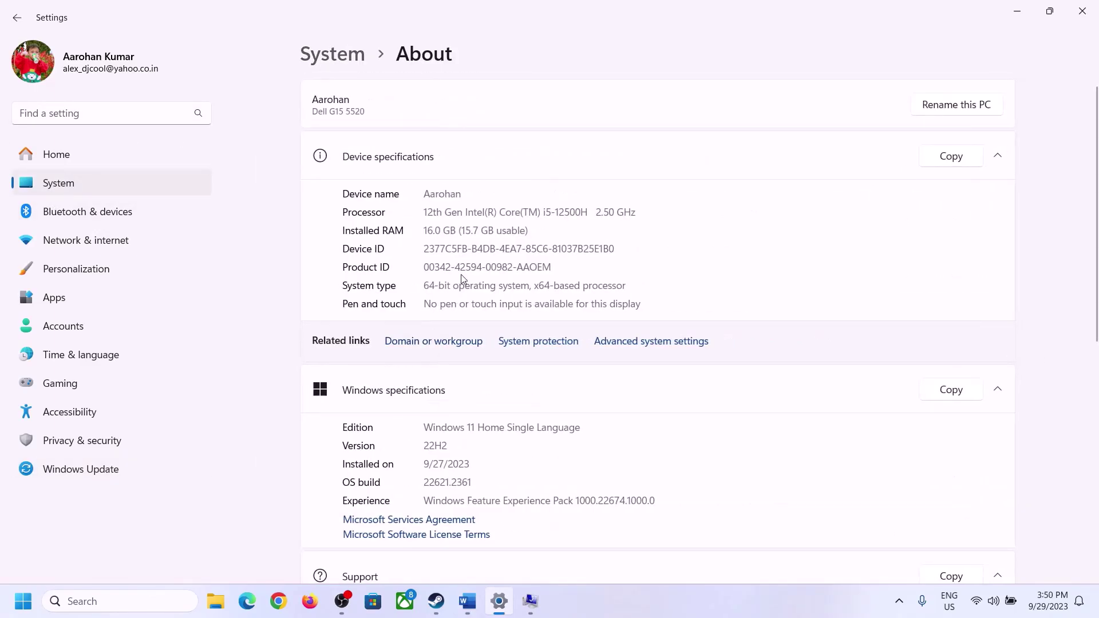
pyautogui.moveTo(434, 229); pyautogui.dragTo(419, 230)
pyautogui.click(433, 230)
pyautogui.moveTo(433, 230); pyautogui.dragTo(428, 226)
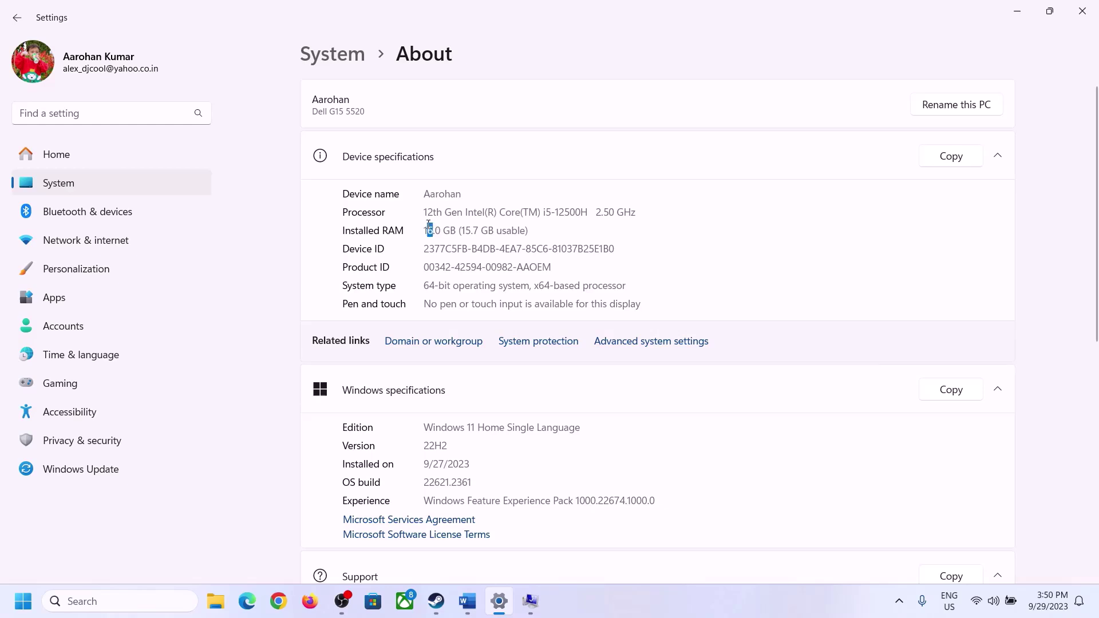
# Return to Virtual Memory, launch Calculator with the calc command, and place it beside the Word size formulas
pyautogui.click(530, 601)
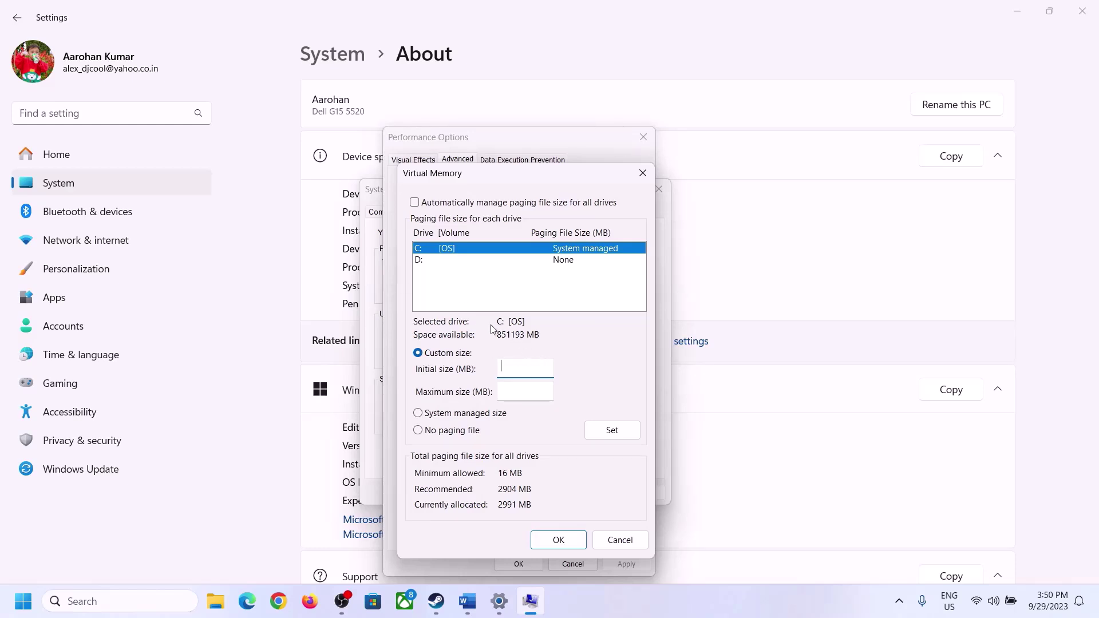
pyautogui.moveTo(490, 606)
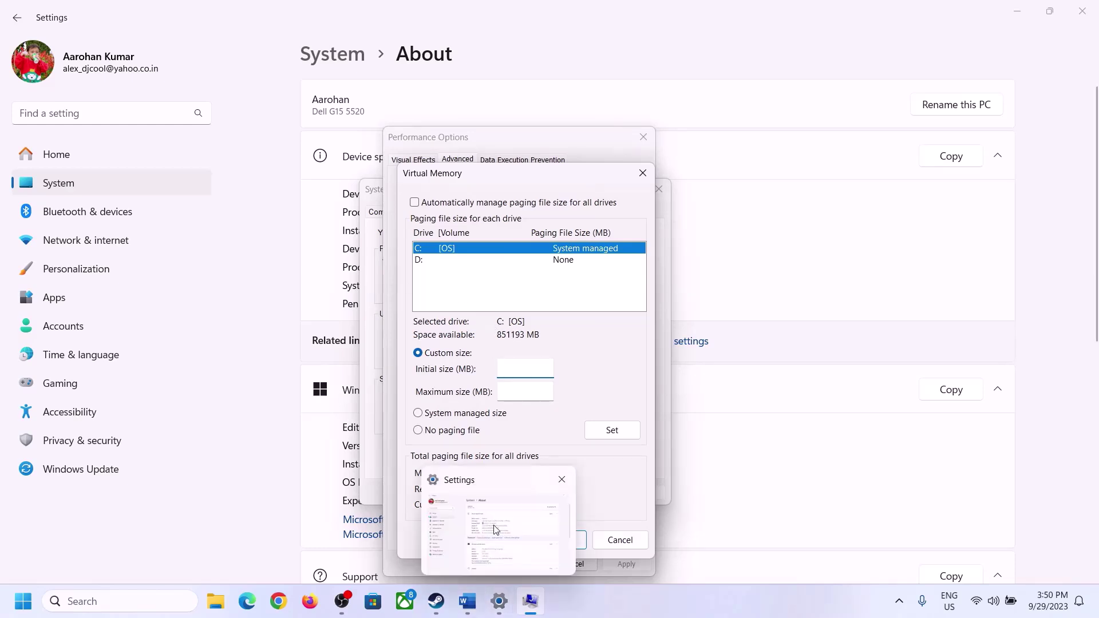
pyautogui.press('super+r')
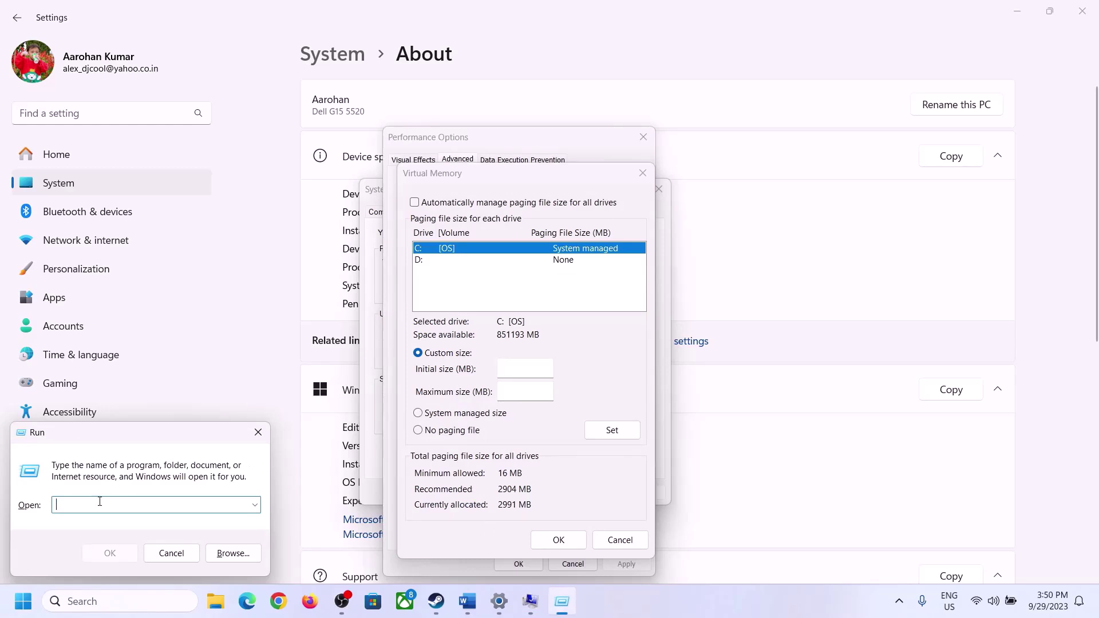
pyautogui.write('calc')
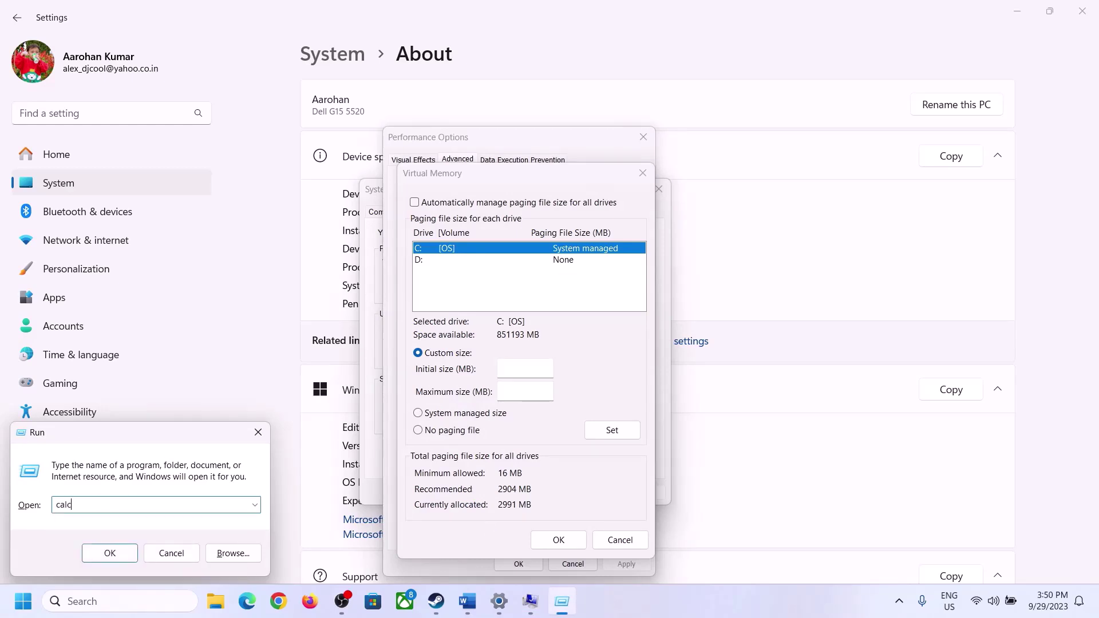
pyautogui.press('Return')
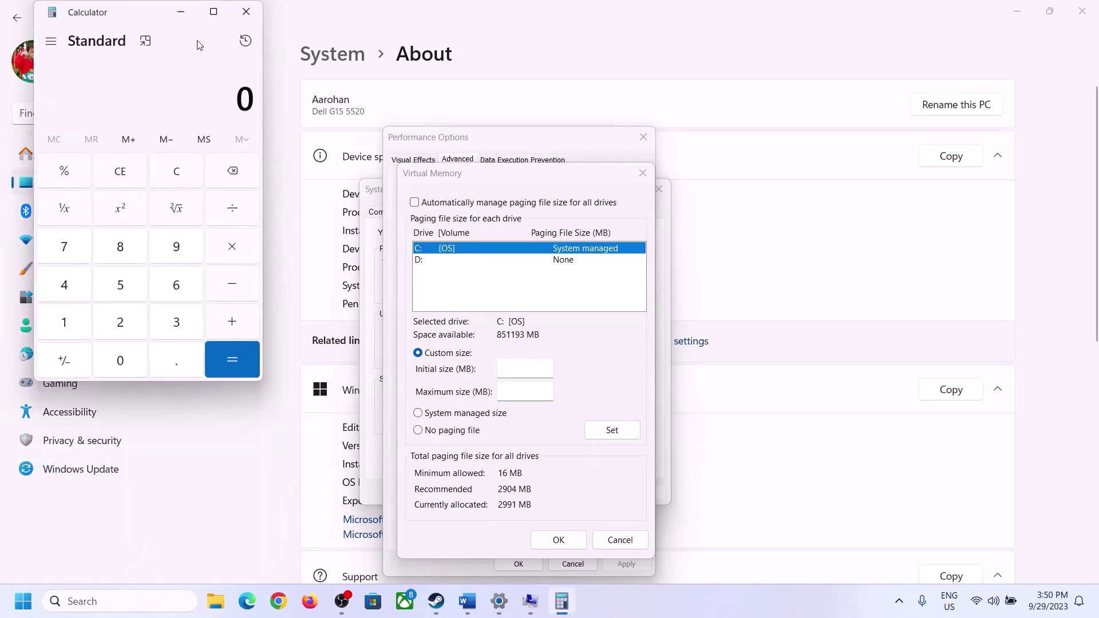
pyautogui.moveTo(140, 22); pyautogui.dragTo(802, 188)
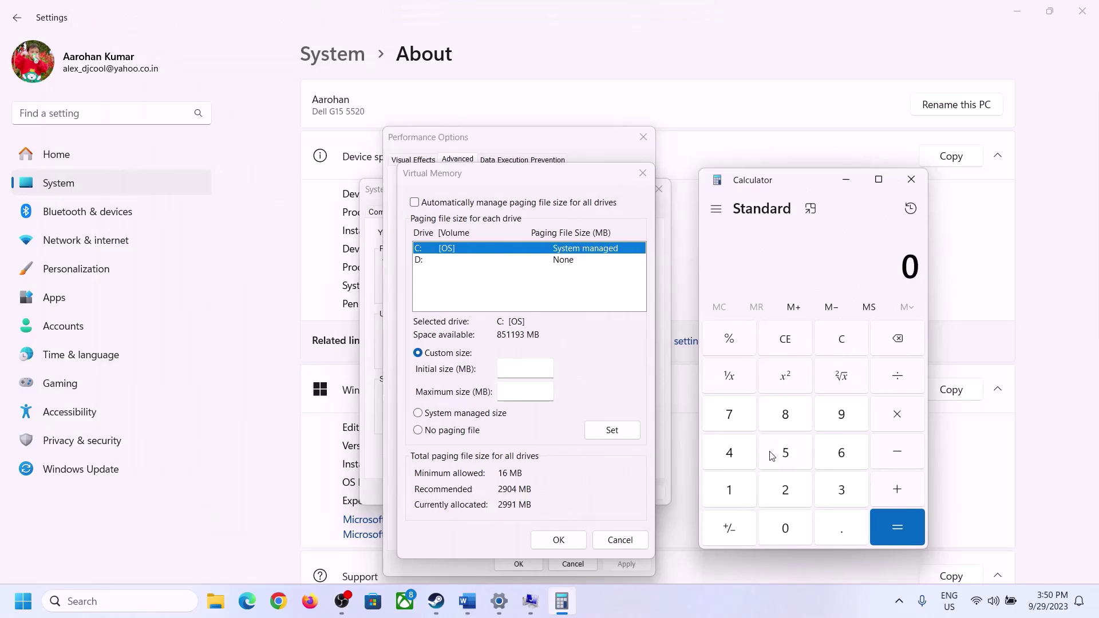
pyautogui.click(467, 611)
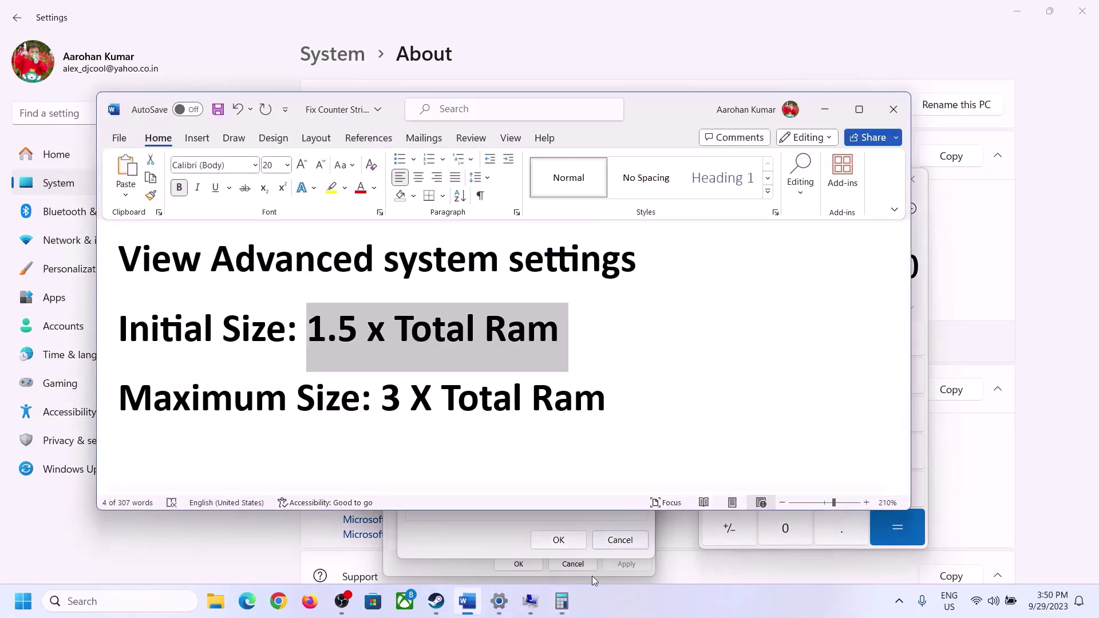
pyautogui.click(562, 601)
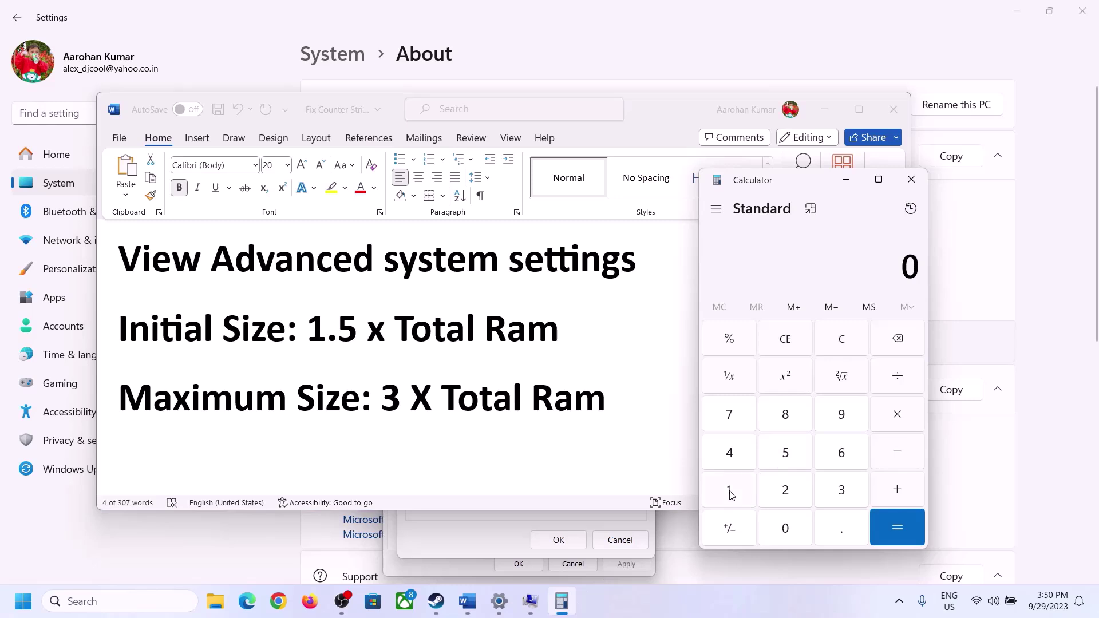
pyautogui.click(730, 493)
pyautogui.click(837, 460)
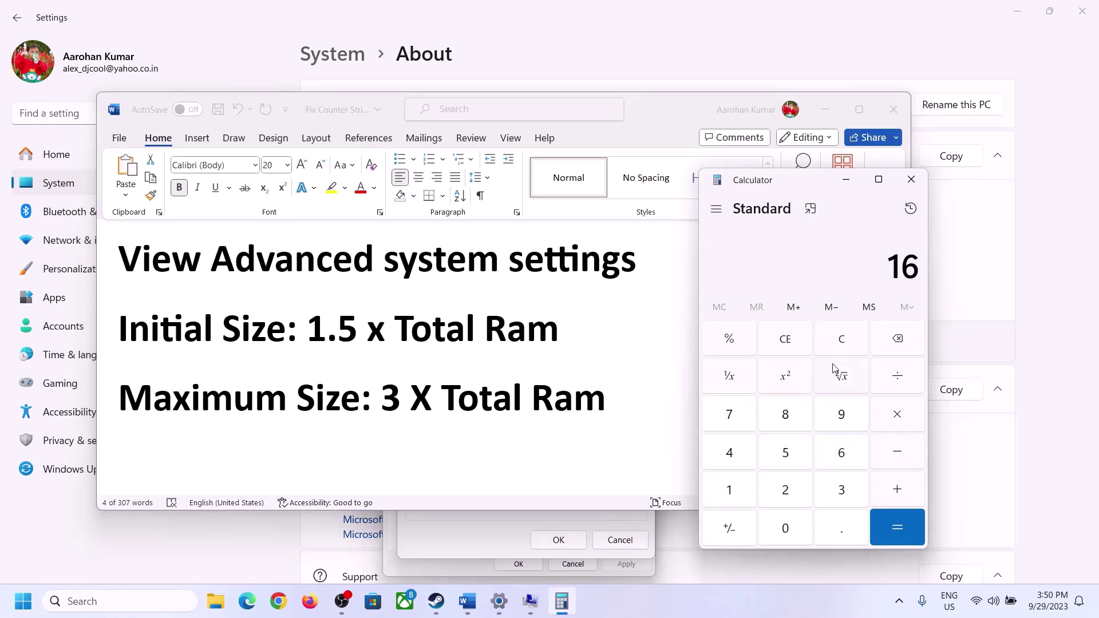
pyautogui.click(843, 348)
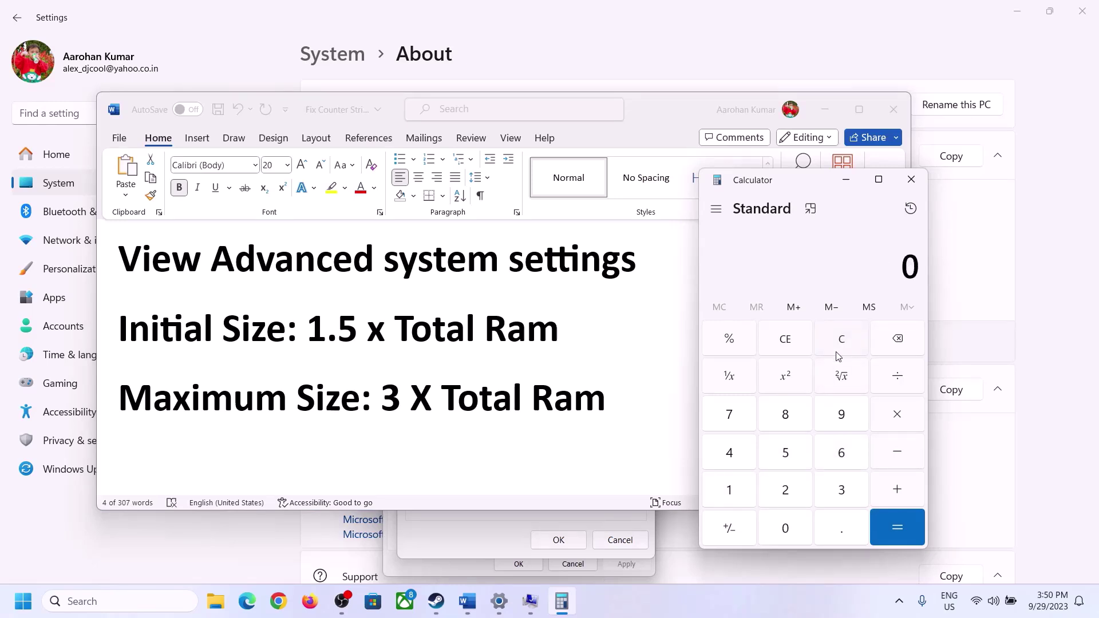
# Calculate 16 × 1024 in Calculator to convert the installed RAM to megabytes
pyautogui.click(737, 491)
pyautogui.click(841, 454)
pyautogui.click(897, 421)
pyautogui.click(729, 492)
pyautogui.click(787, 533)
pyautogui.click(785, 495)
pyautogui.click(738, 459)
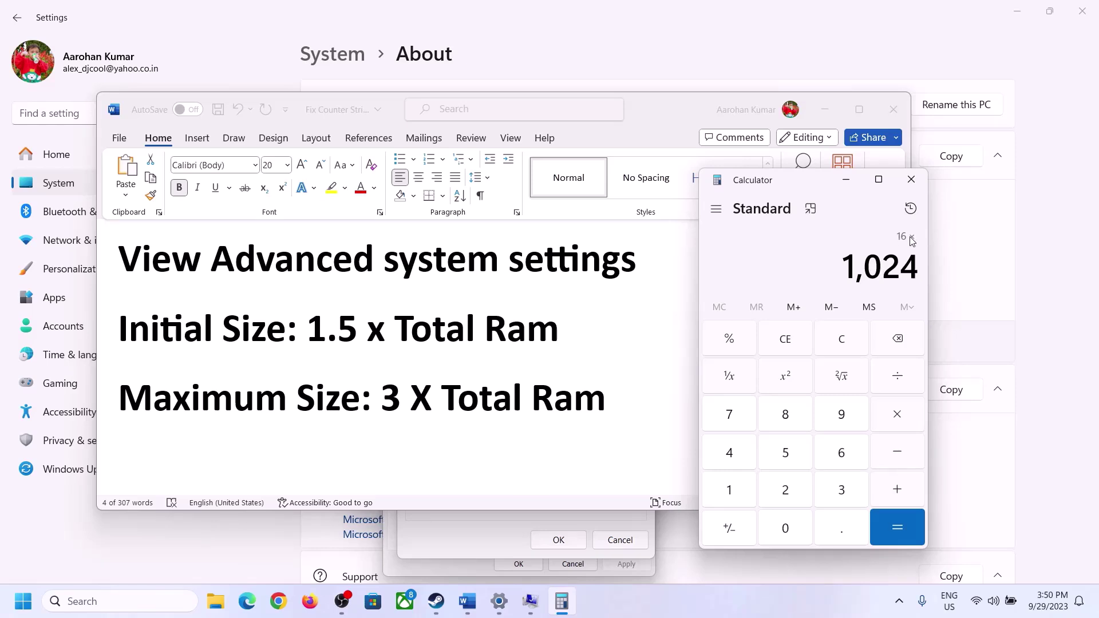
pyautogui.click(896, 528)
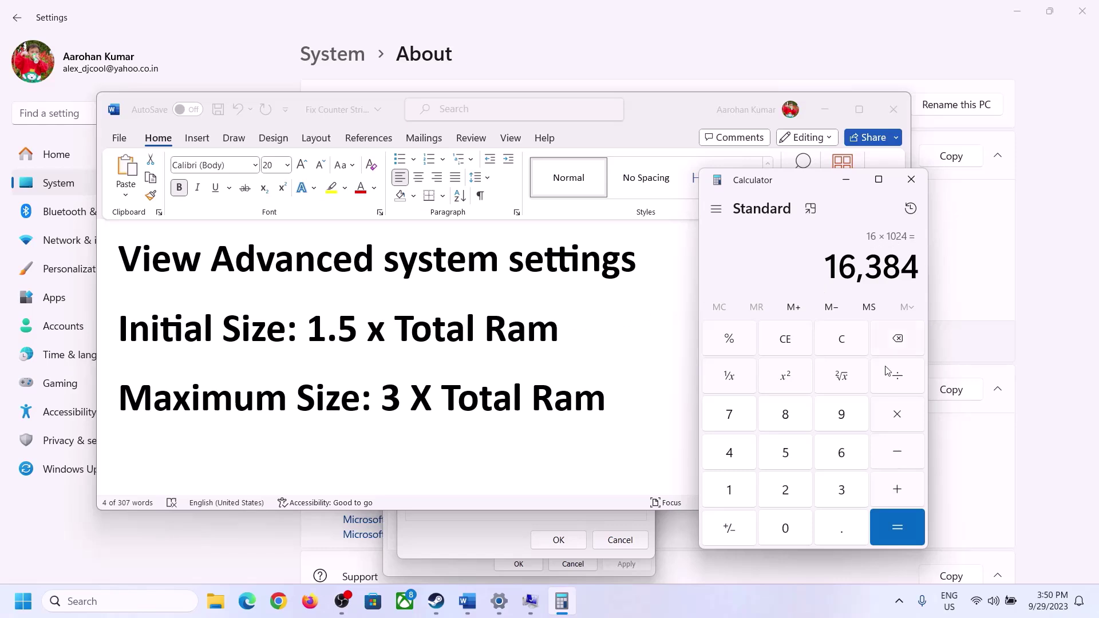
# Multiply the RAM in megabytes by 1.5 to work out the initial paging file size
pyautogui.click(900, 420)
pyautogui.click(744, 493)
pyautogui.click(834, 528)
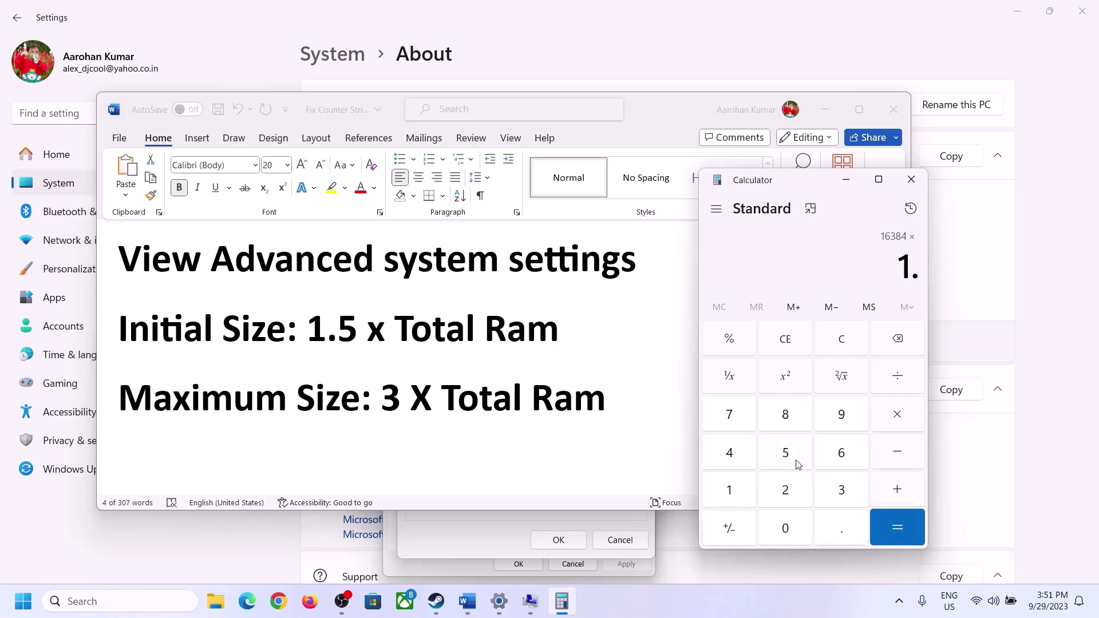
pyautogui.click(797, 463)
pyautogui.click(897, 525)
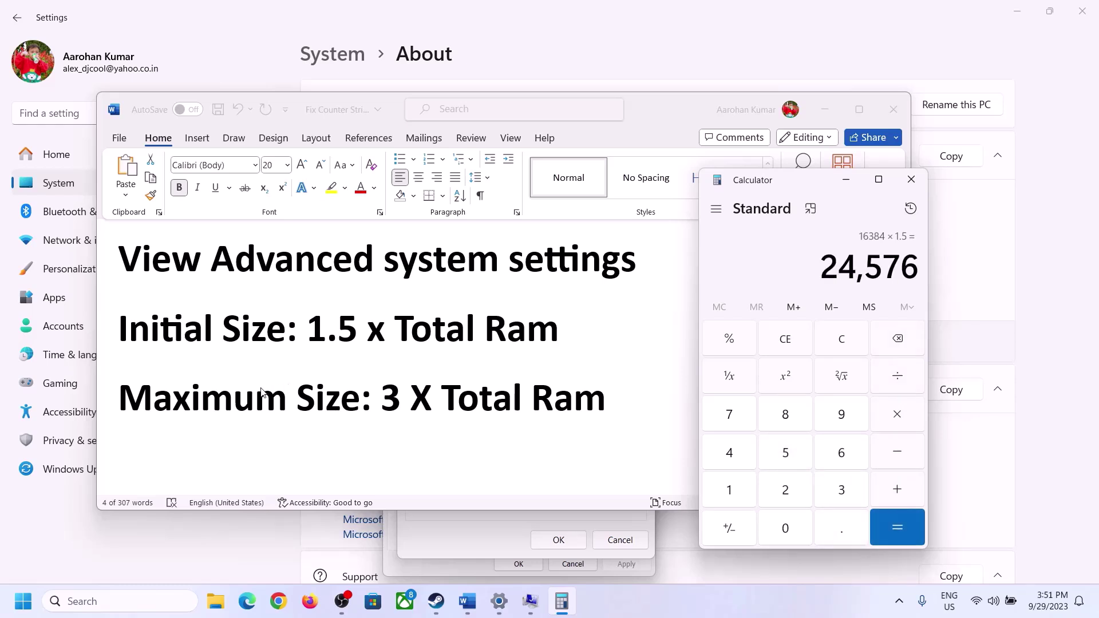
# Set drive C:'s initial paging file size to 24576 MB in the Virtual Memory settings
pyautogui.click(484, 534)
pyautogui.click(516, 363)
pyautogui.write('24576')
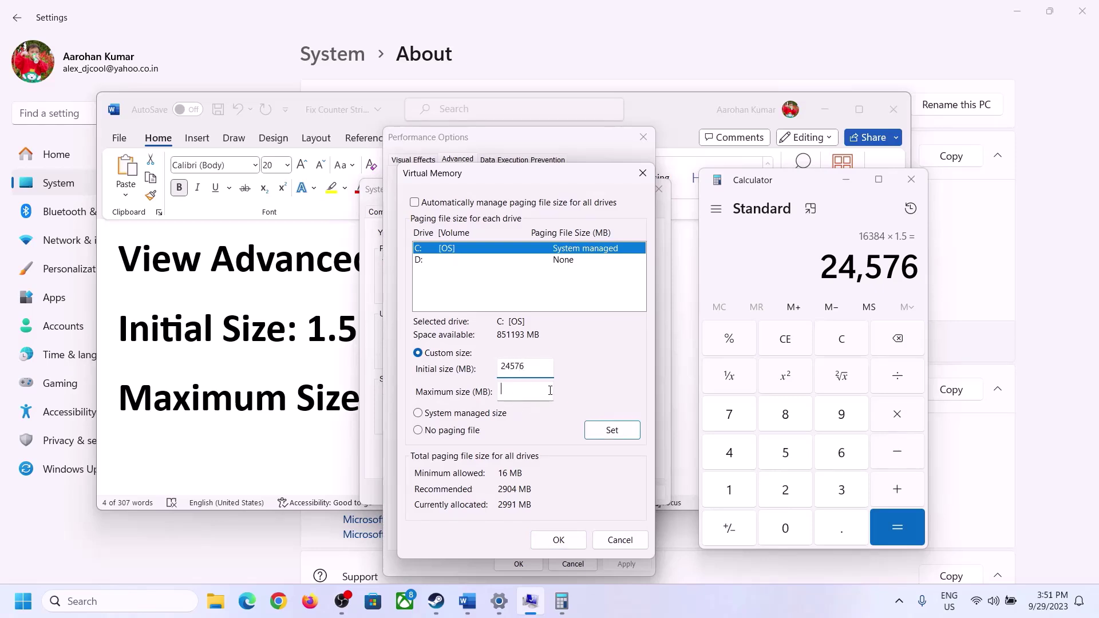
# Check the maximum size formula in Word and the installed RAM in Settings, and clear Calculator's previous result
pyautogui.click(550, 390)
pyautogui.hotkey('alt', 'Tab')
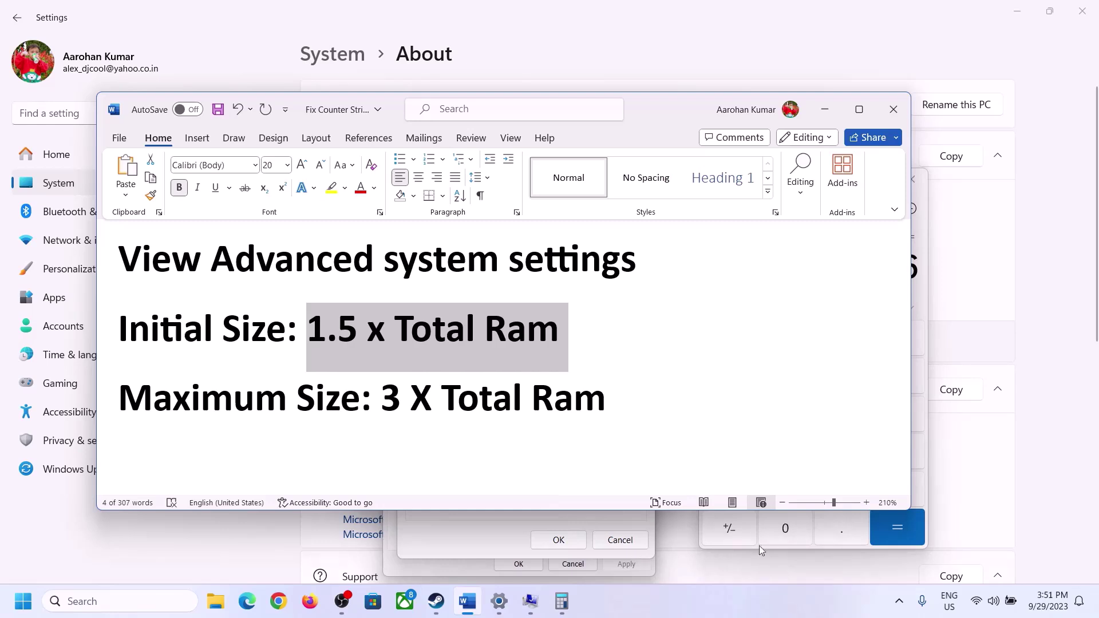
pyautogui.click(923, 309)
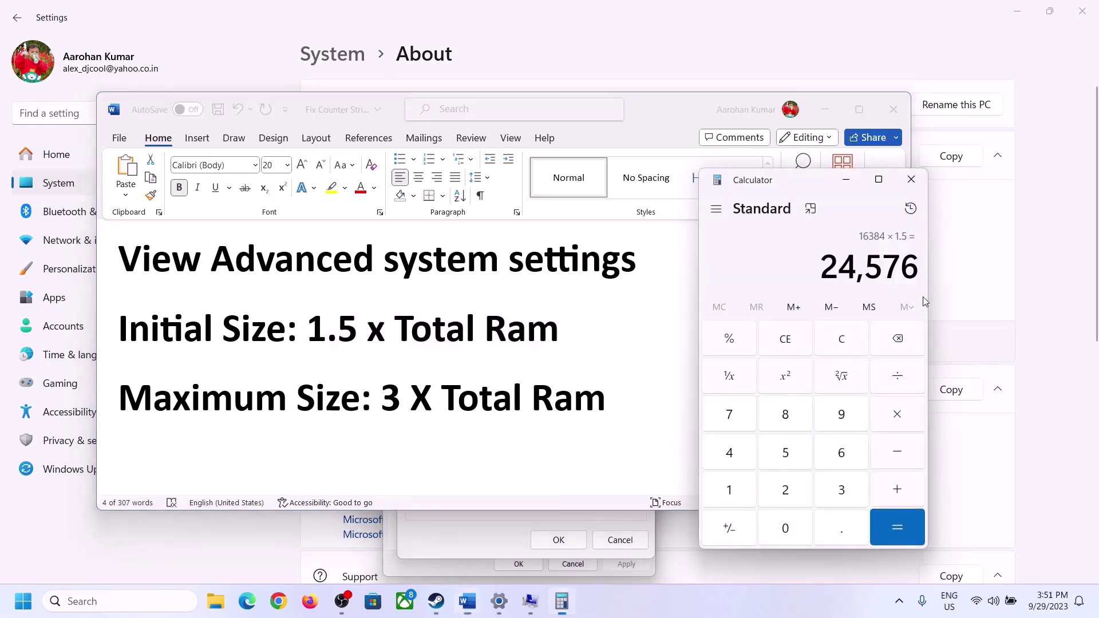
pyautogui.click(853, 341)
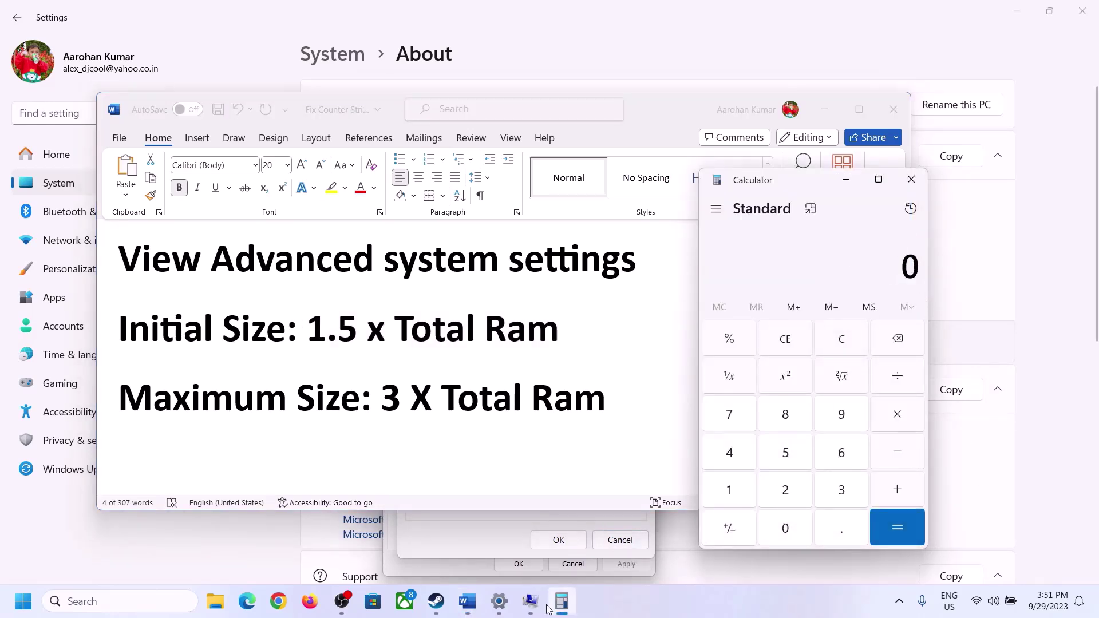
pyautogui.click(499, 601)
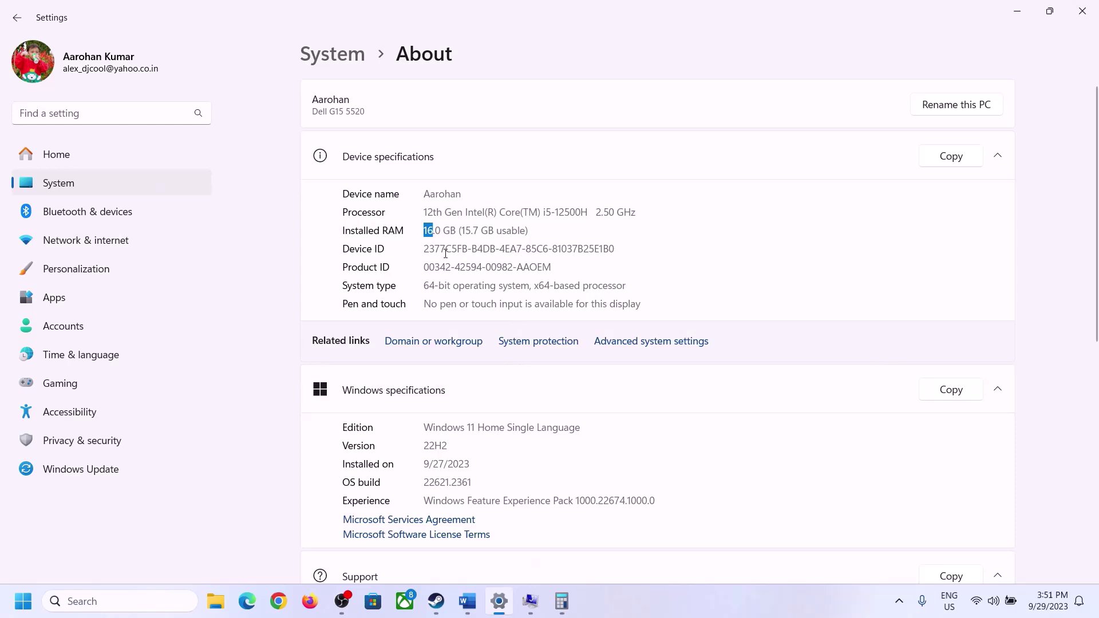
pyautogui.click(561, 600)
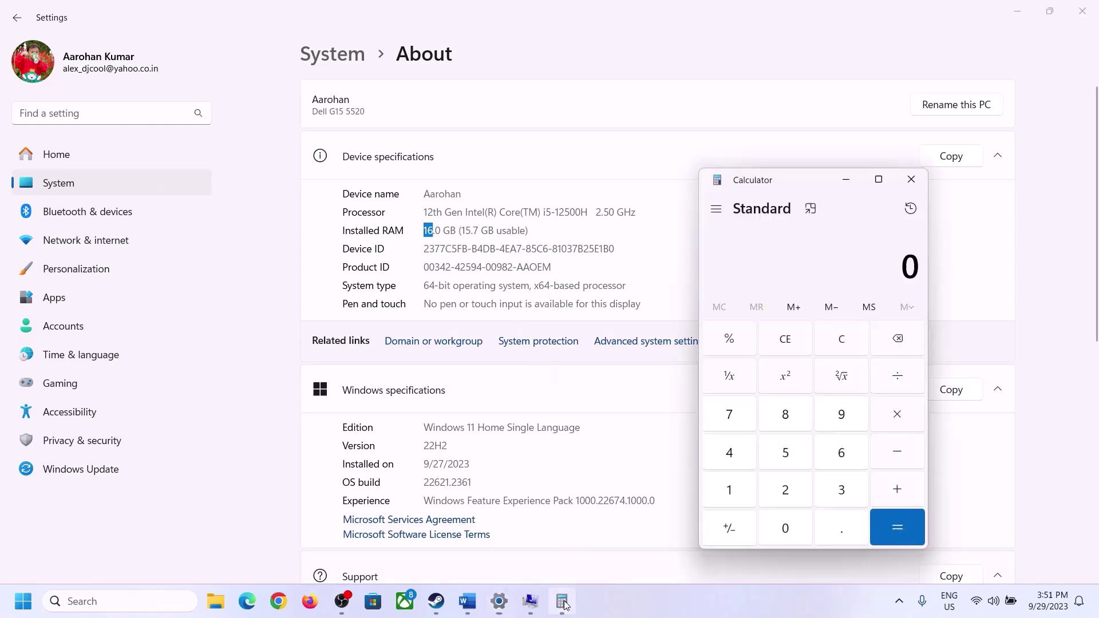
# Calculate 16 × 1024 in Calculator to get the installed RAM in megabytes again
pyautogui.click(742, 486)
pyautogui.click(837, 453)
pyautogui.click(887, 417)
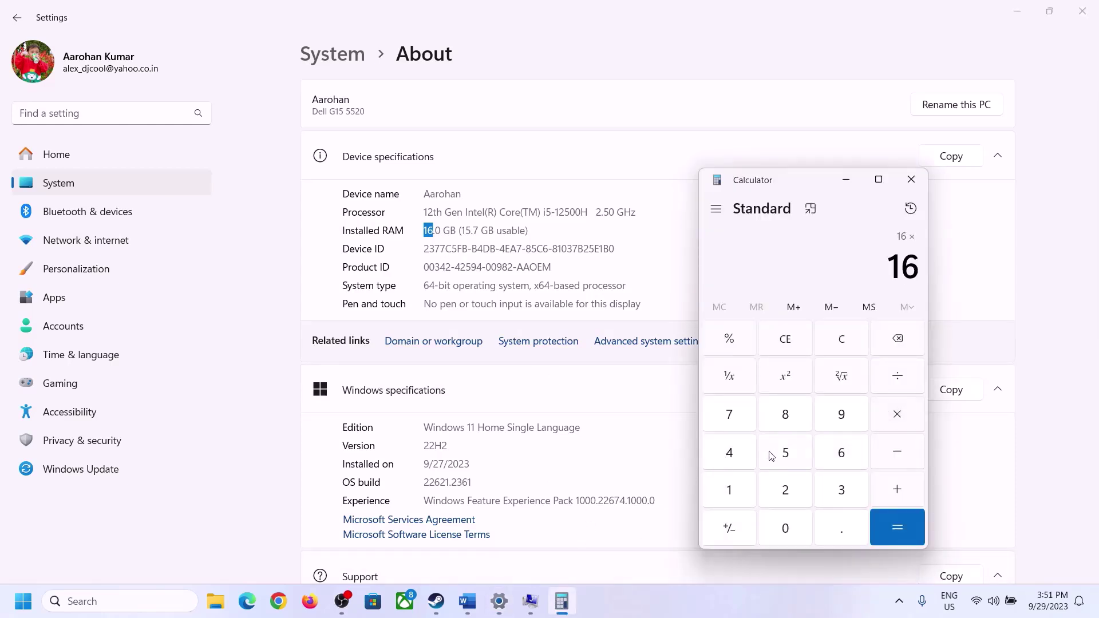
pyautogui.click(733, 484)
pyautogui.click(779, 523)
pyautogui.click(763, 480)
pyautogui.click(729, 451)
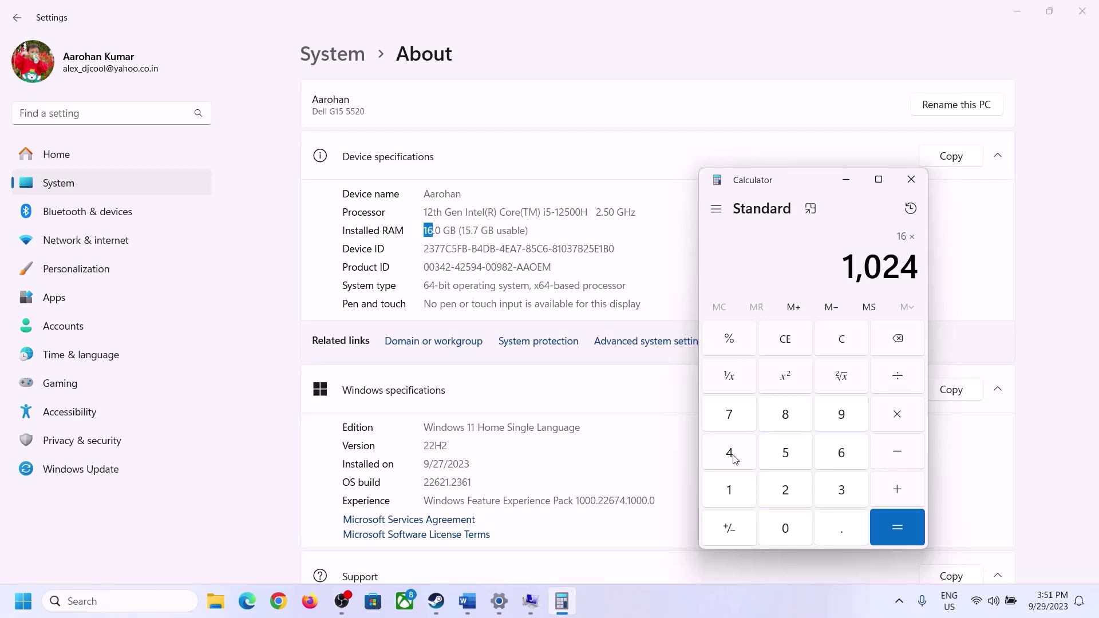
pyautogui.click(882, 537)
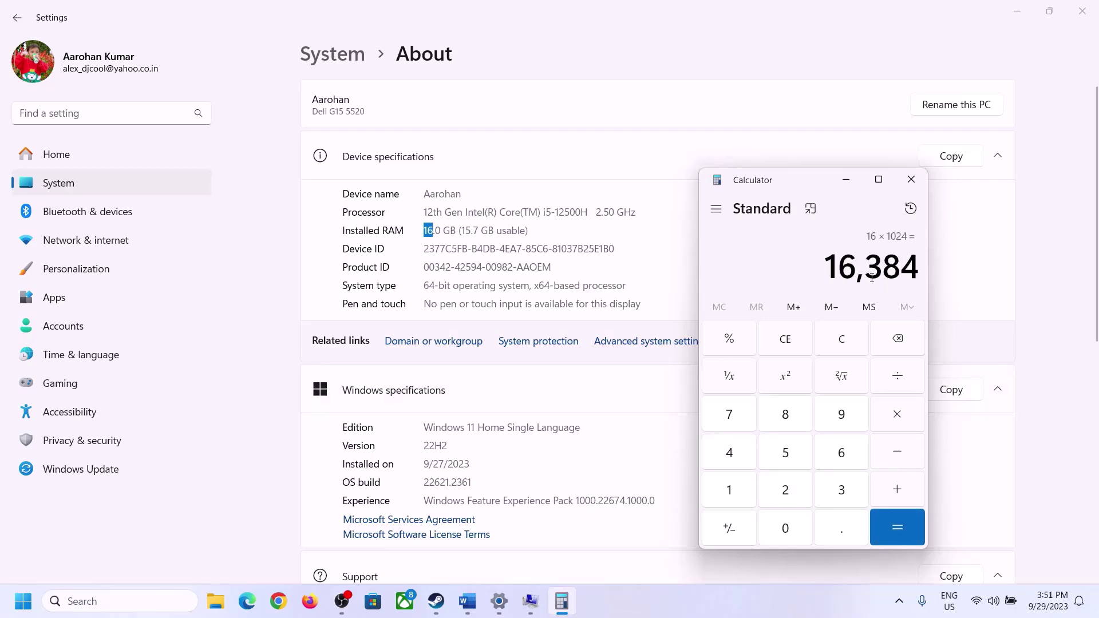
# Following the Word formula, multiply the RAM in megabytes by 3 to work out the maximum paging file size
pyautogui.click(467, 601)
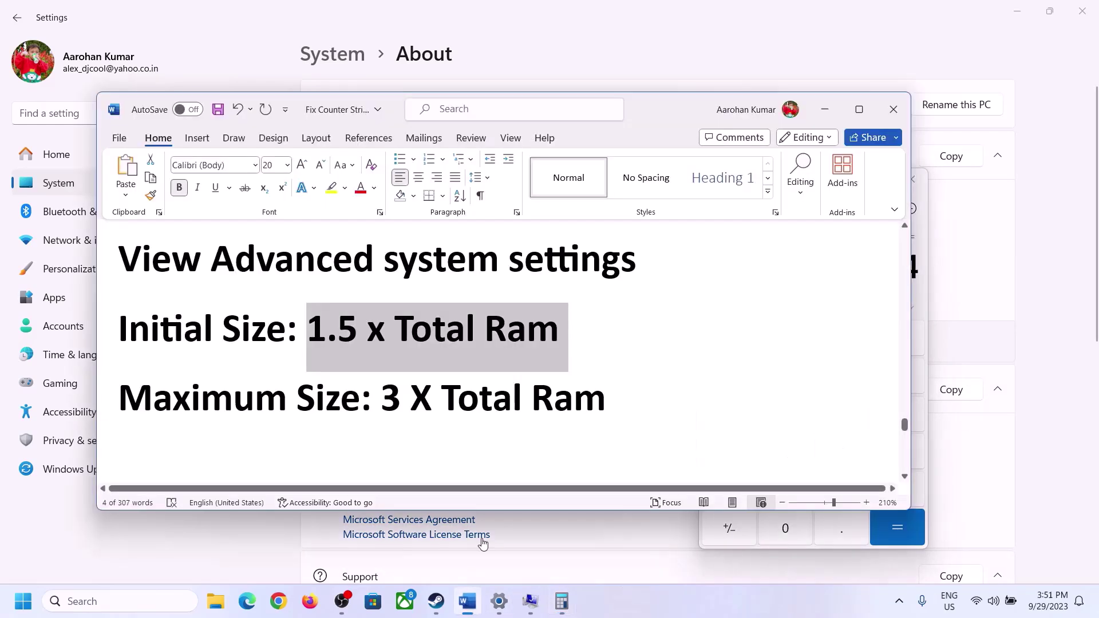
pyautogui.click(562, 601)
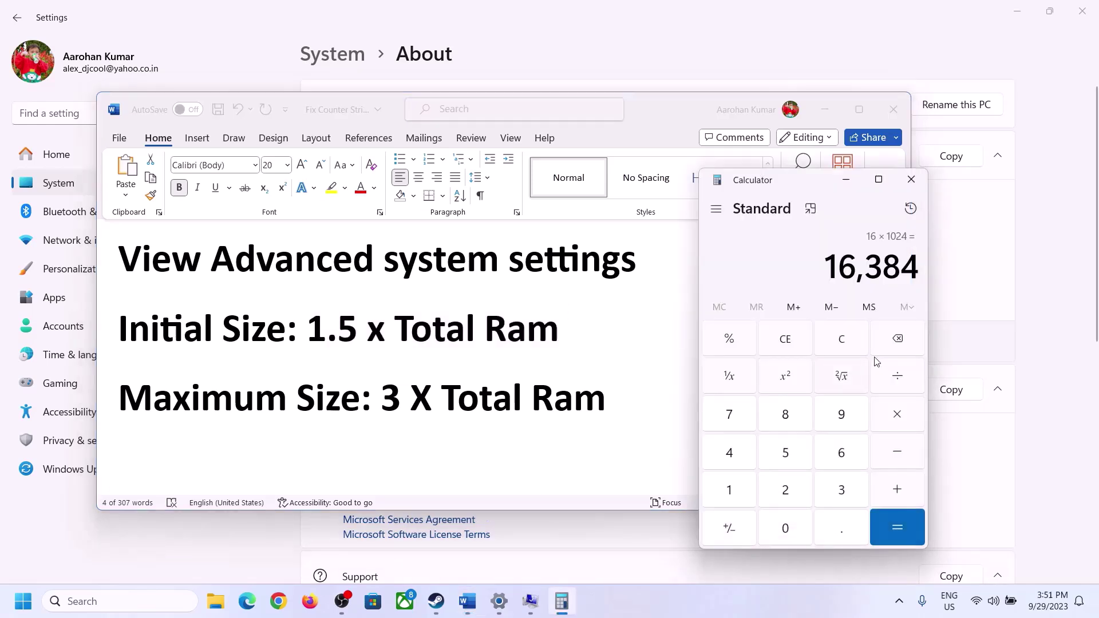
pyautogui.click(897, 416)
pyautogui.click(905, 525)
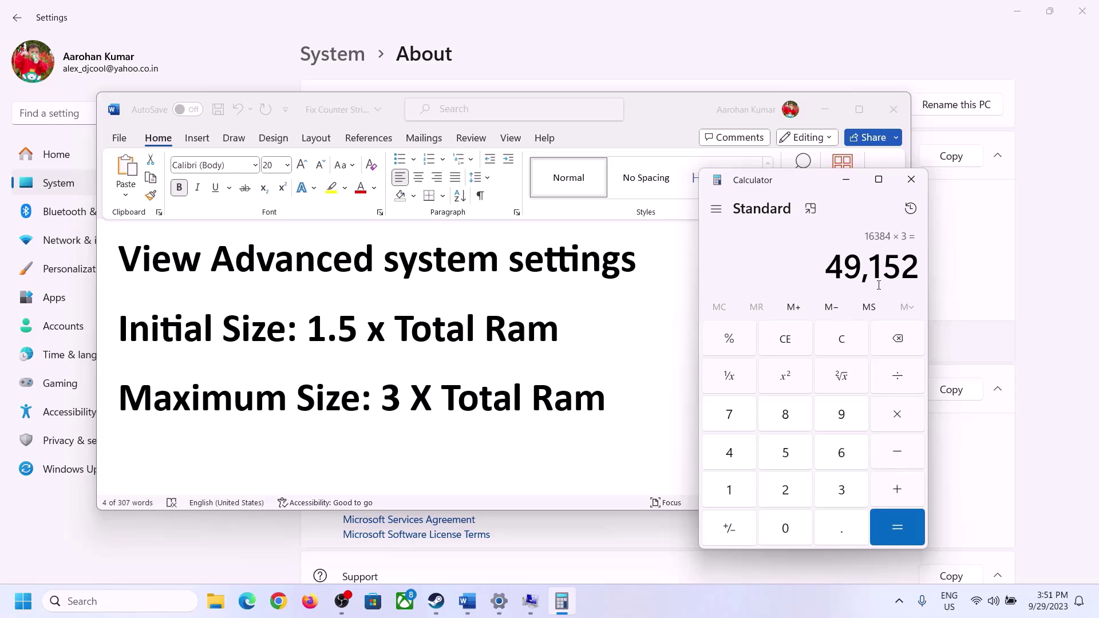
# Set drive C:'s maximum paging file size to 49152 MB and apply the custom size in the Virtual Memory settings
pyautogui.click(535, 598)
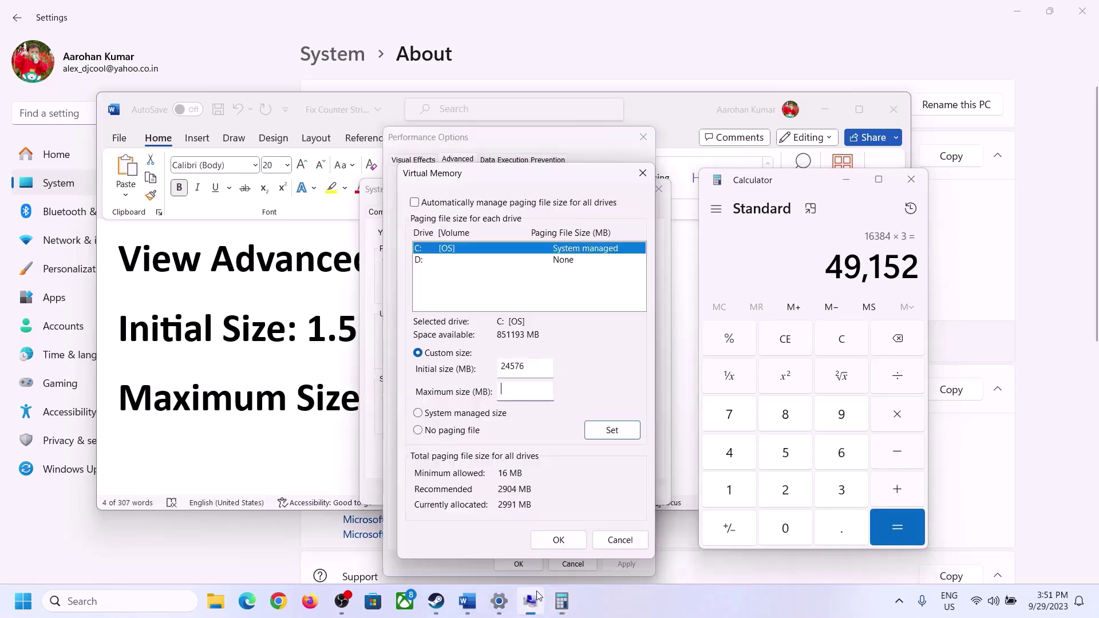
pyautogui.write('49152')
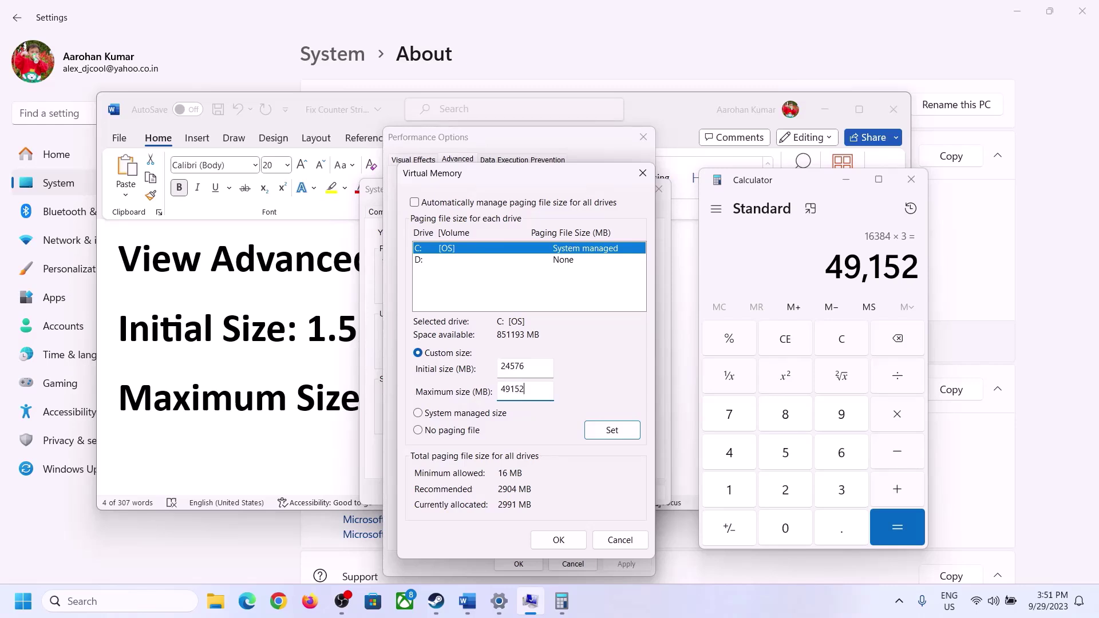
pyautogui.click(611, 434)
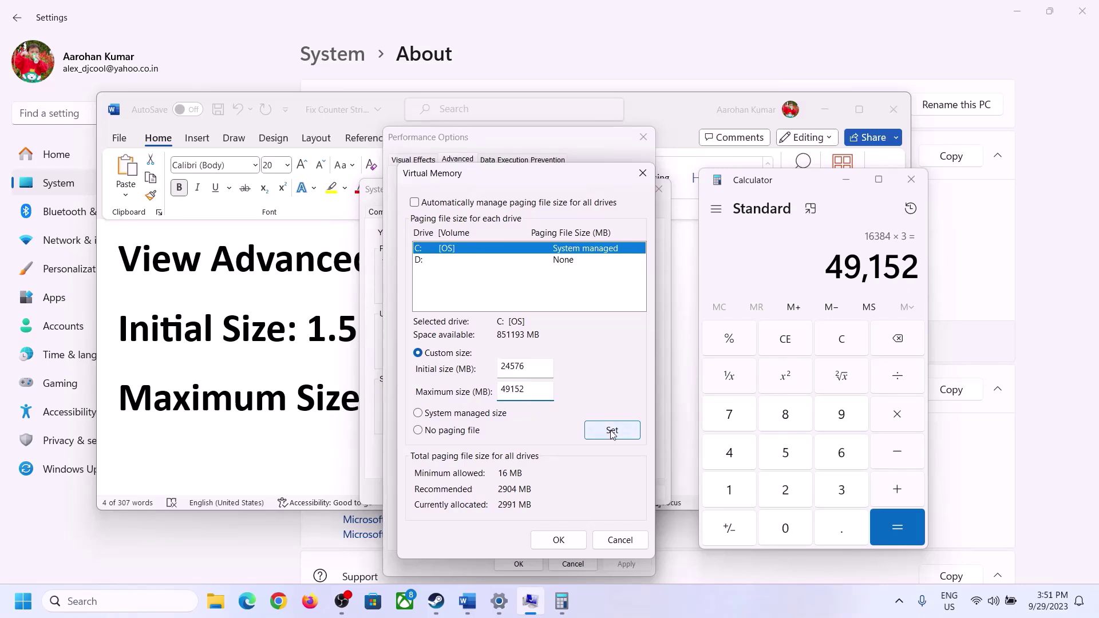
pyautogui.click(559, 539)
pyautogui.click(664, 352)
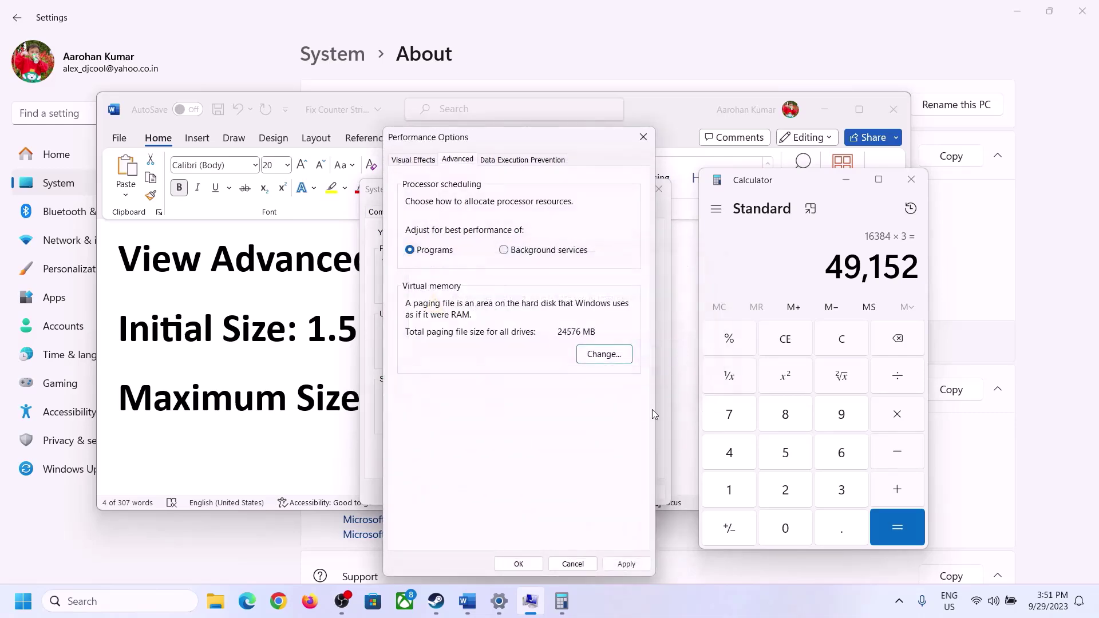
# Accept the Performance Options and System Properties changes, and dismiss the restart prompt without restarting
pyautogui.click(518, 564)
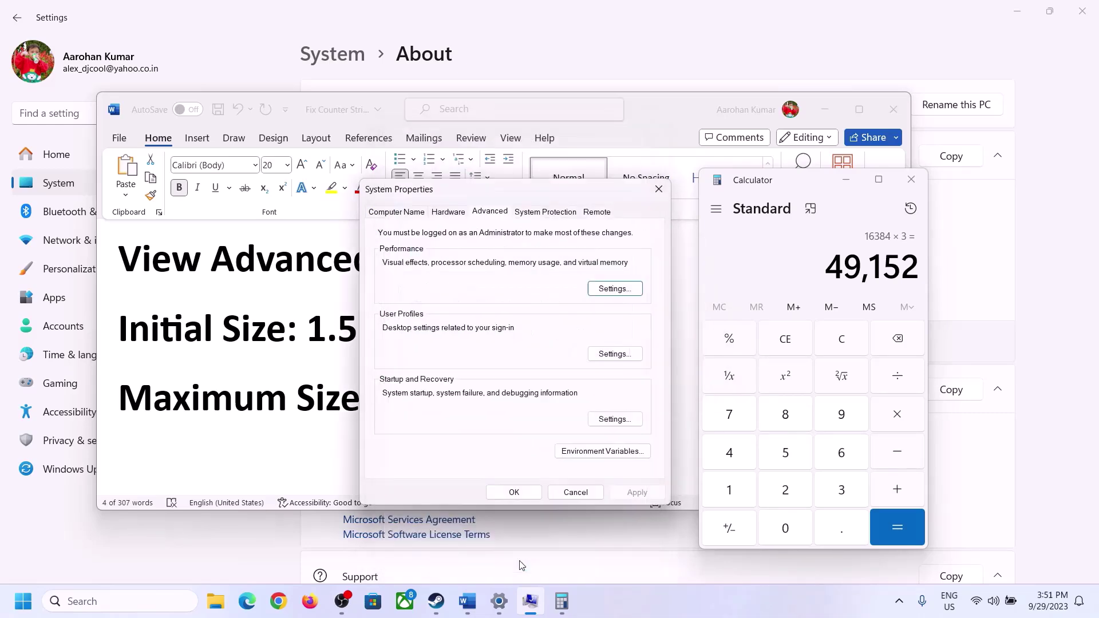
pyautogui.click(518, 491)
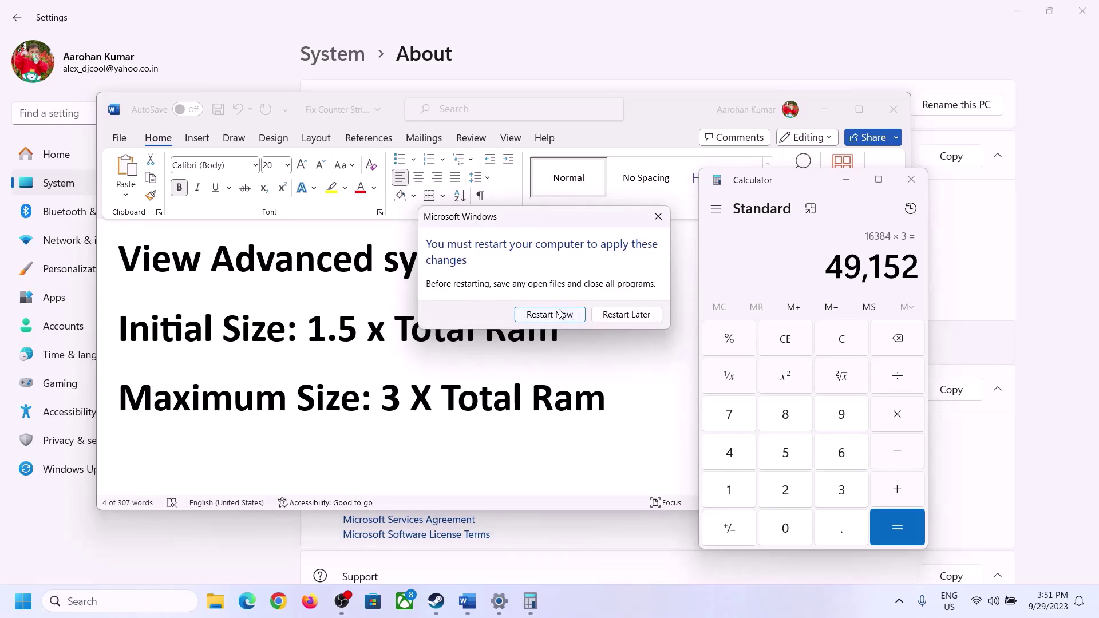
pyautogui.click(658, 217)
pyautogui.click(719, 598)
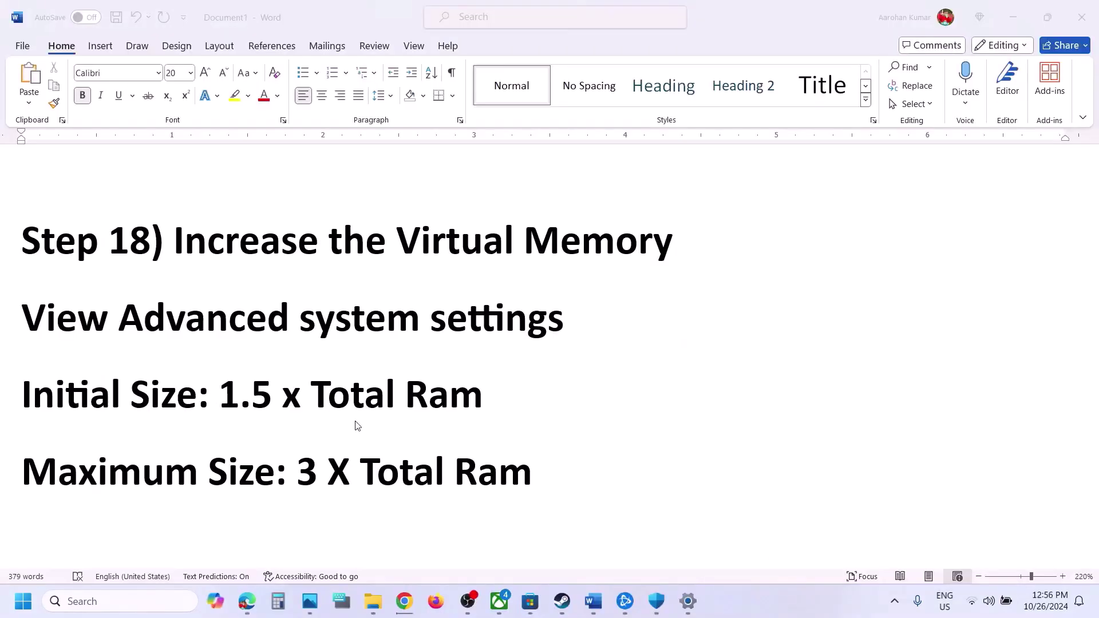
# Go to Step 19 in the Word list, highlight "Update System BIOS", and check the laptop's battery charge
pyautogui.scroll(-3, 356, 424)
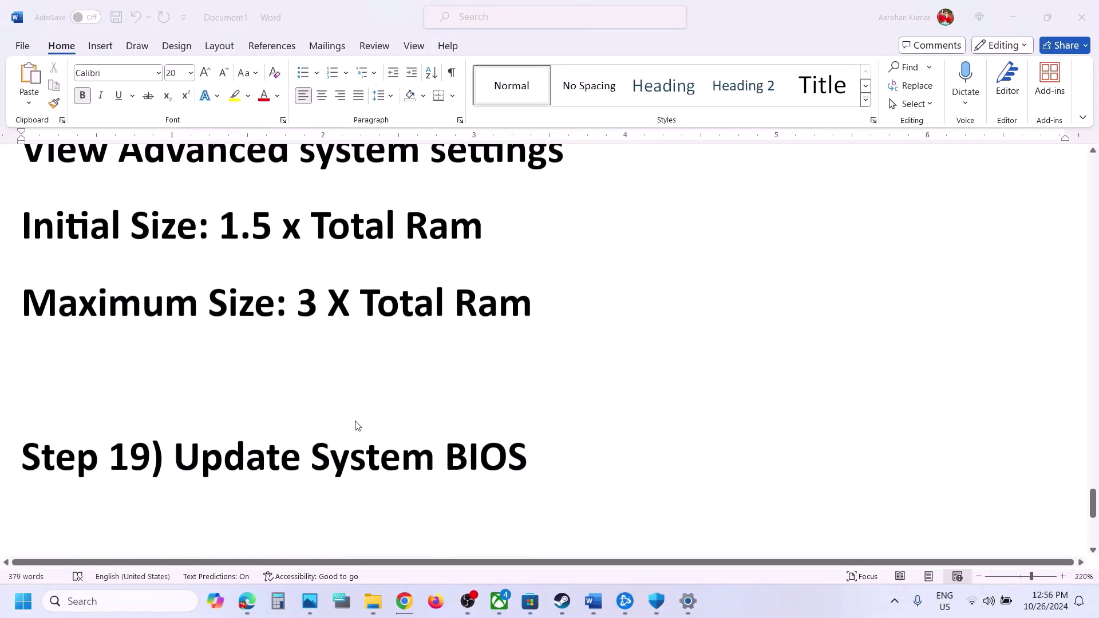
pyautogui.scroll(-1, 355, 425)
pyautogui.click(179, 394)
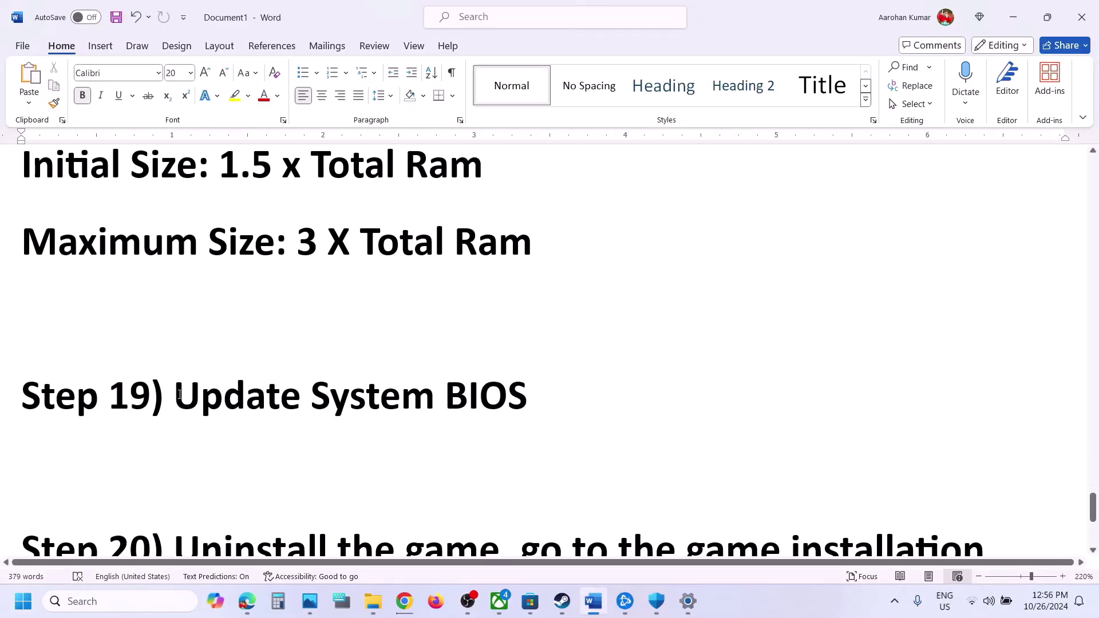
pyautogui.moveTo(179, 394); pyautogui.dragTo(533, 374)
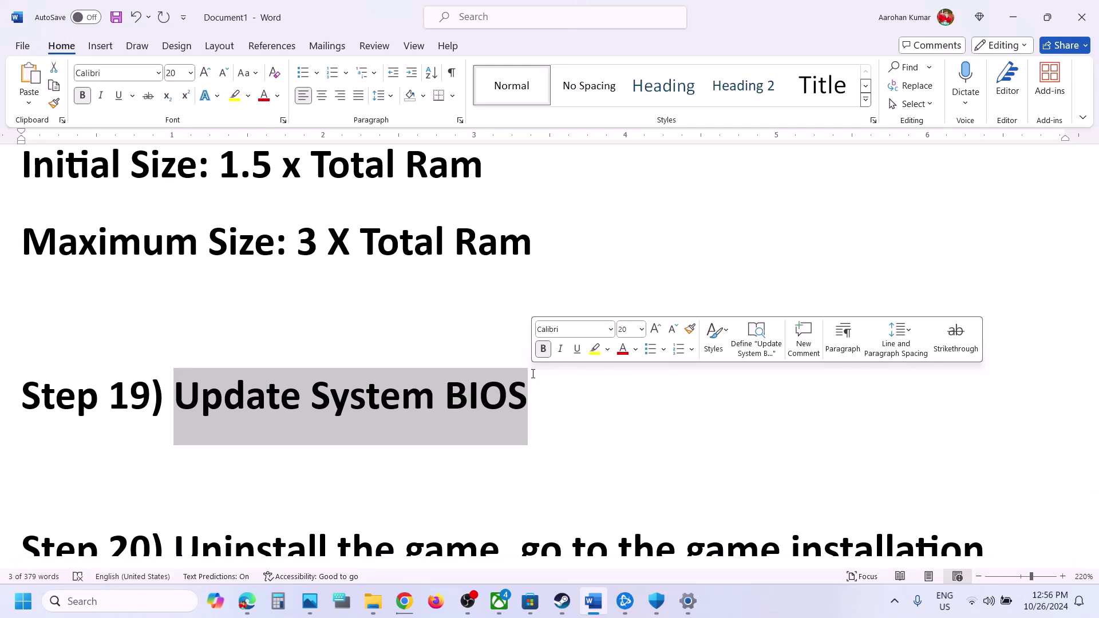
pyautogui.click(1006, 610)
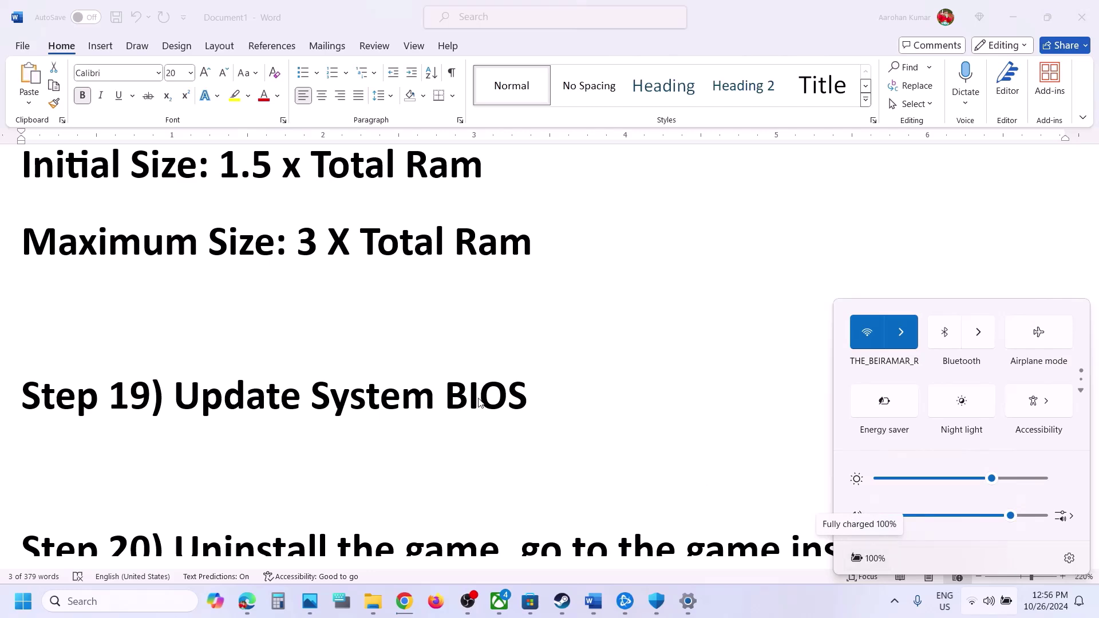
pyautogui.moveTo(174, 400); pyautogui.dragTo(480, 402)
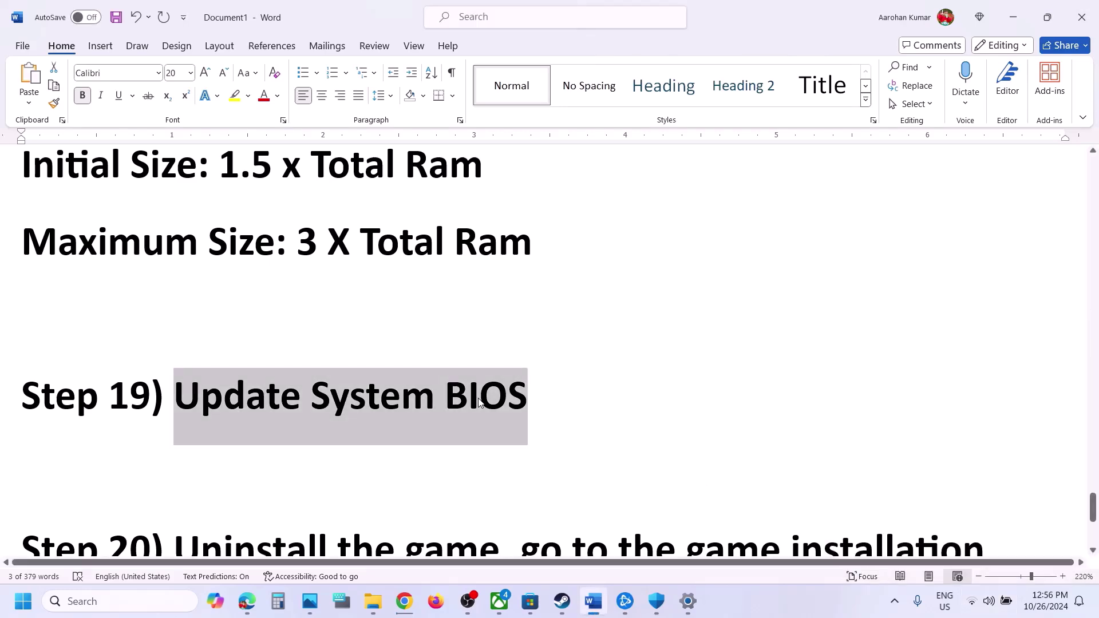
# Go to Step 20 in the Word list and highlight its instructions for uninstalling and reinstalling the game
pyautogui.scroll(-5, 478, 400)
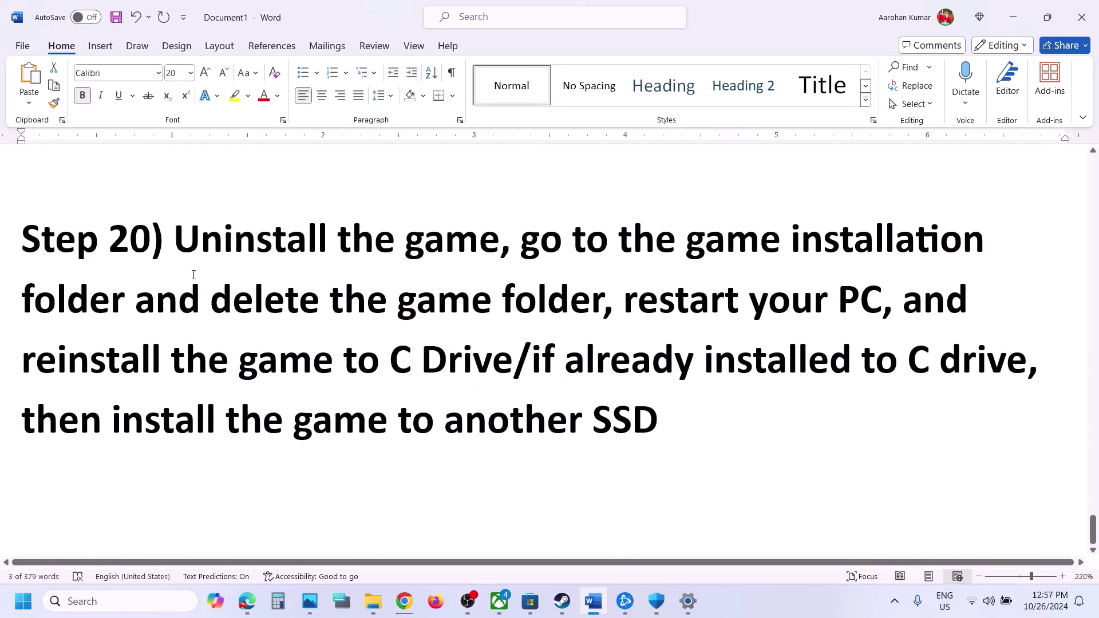
pyautogui.moveTo(181, 240); pyautogui.dragTo(736, 405)
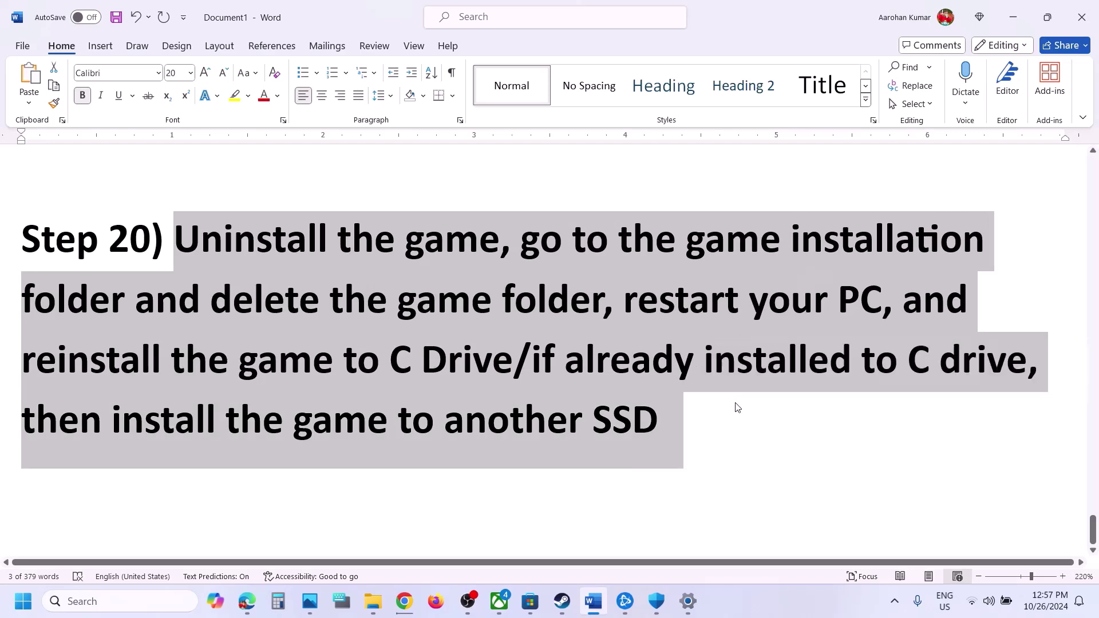
pyautogui.click(636, 486)
# Switch to Steam and open the management options for Call of Duty in the library to show Uninstall
pyautogui.click(561, 601)
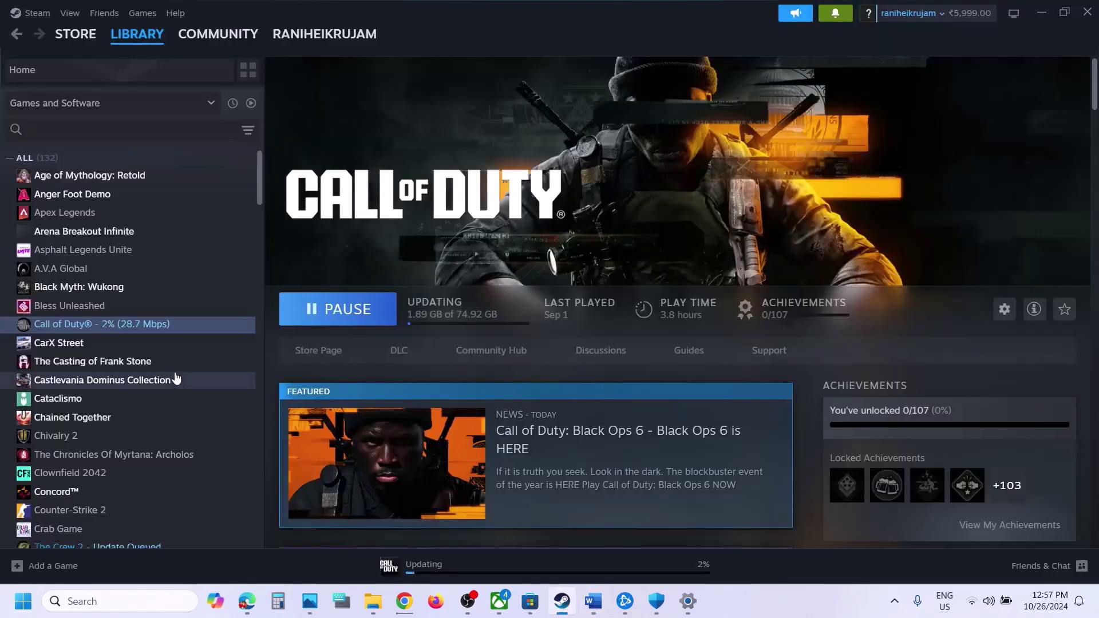
pyautogui.rightClick(149, 324)
pyautogui.moveTo(207, 406)
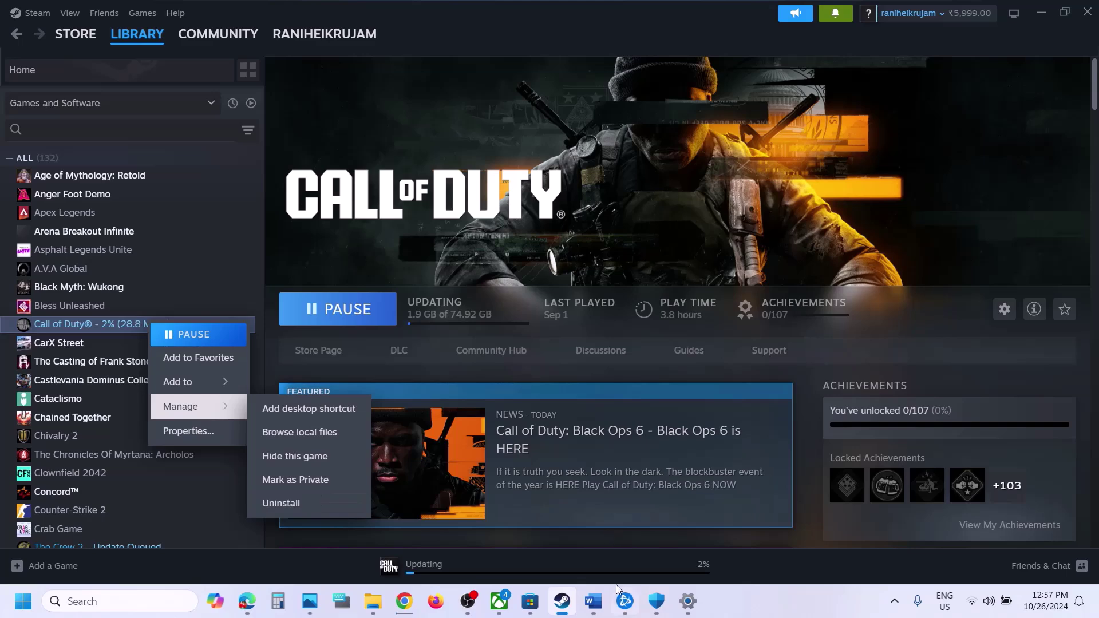
# Highlight Step 20's folder deletion, restart, C Drive reinstall and other SSD instructions in Word, and return to Steam
pyautogui.click(593, 601)
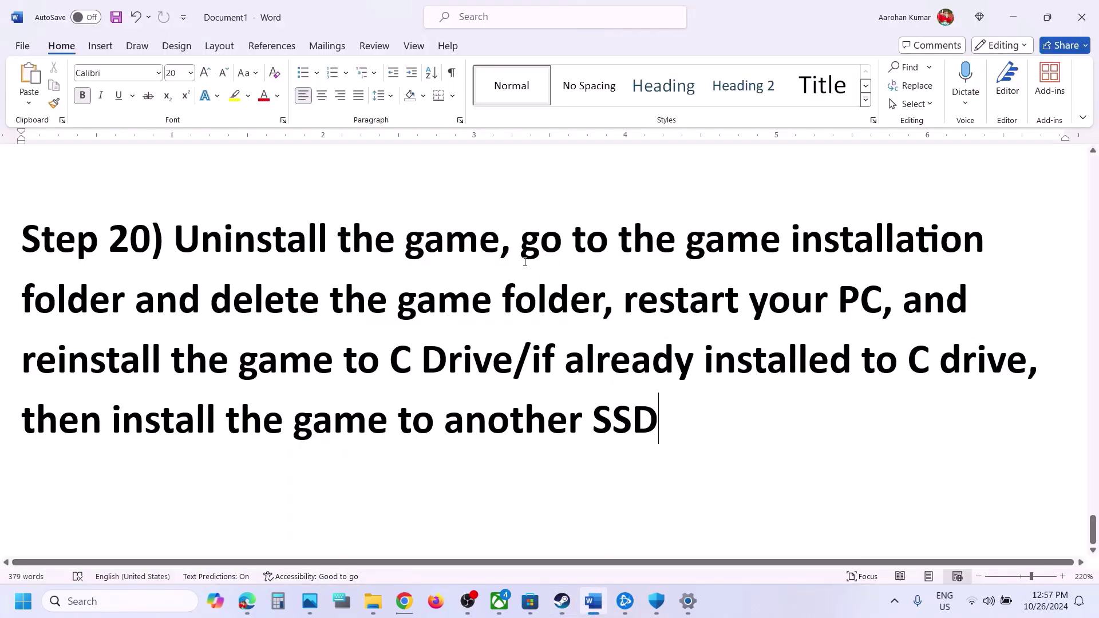
pyautogui.moveTo(522, 251); pyautogui.dragTo(537, 292)
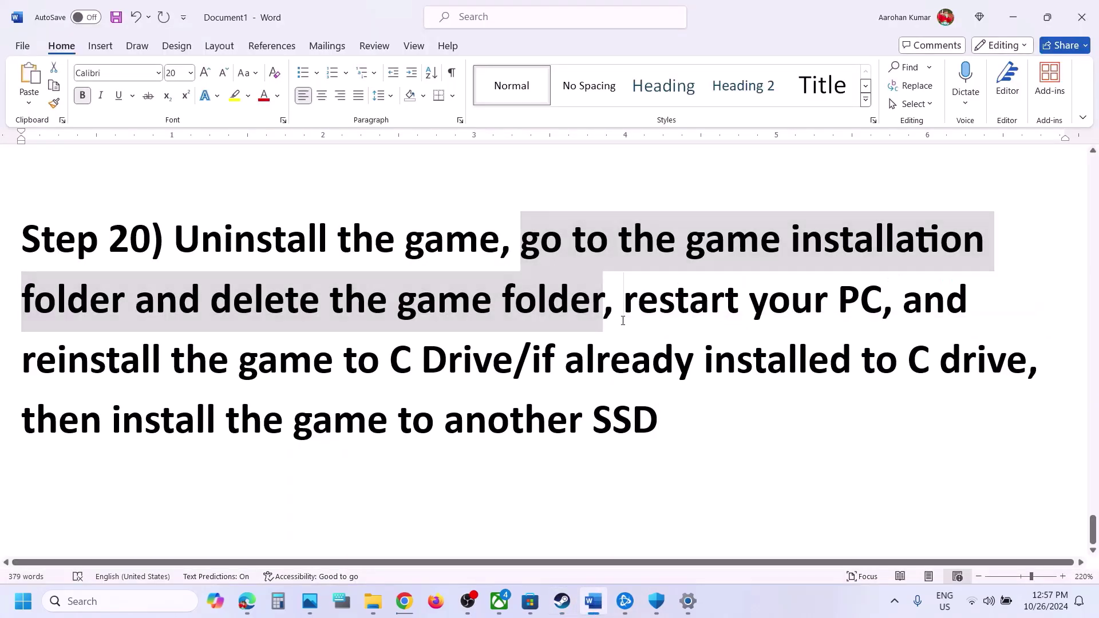
pyautogui.click(625, 306)
pyautogui.moveTo(722, 289); pyautogui.dragTo(514, 361)
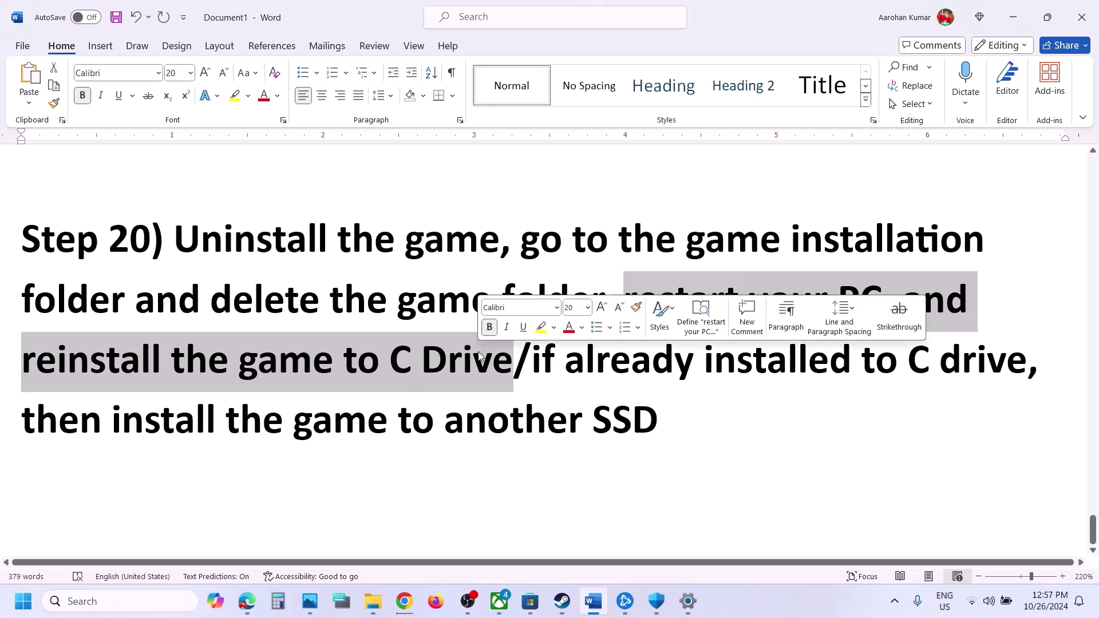
pyautogui.click(480, 356)
pyautogui.moveTo(272, 363); pyautogui.dragTo(470, 359)
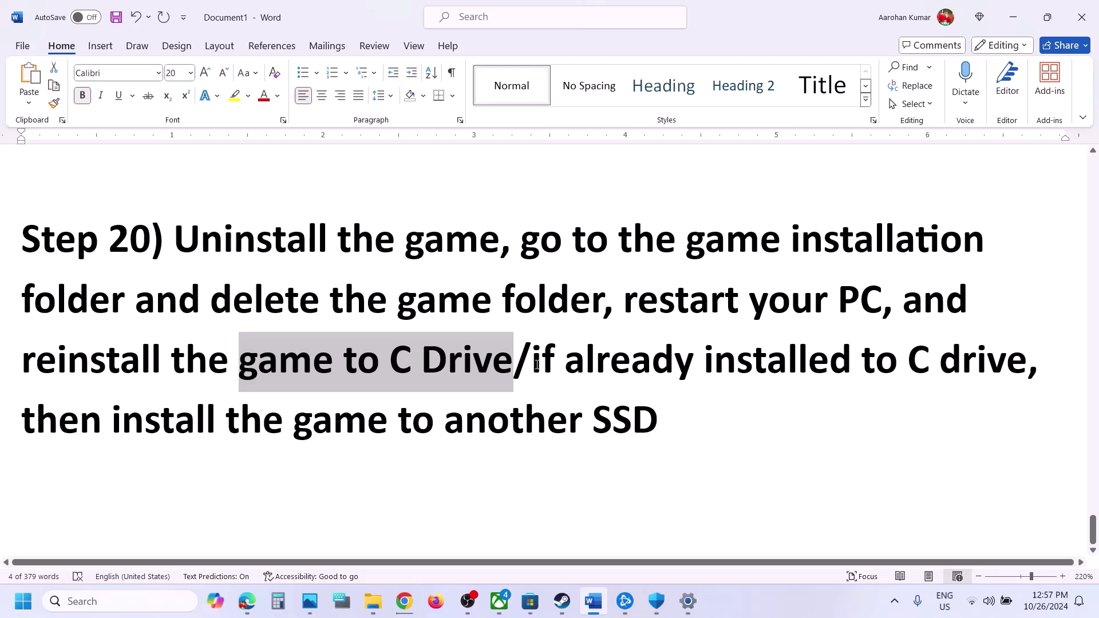
pyautogui.moveTo(536, 364); pyautogui.dragTo(654, 416)
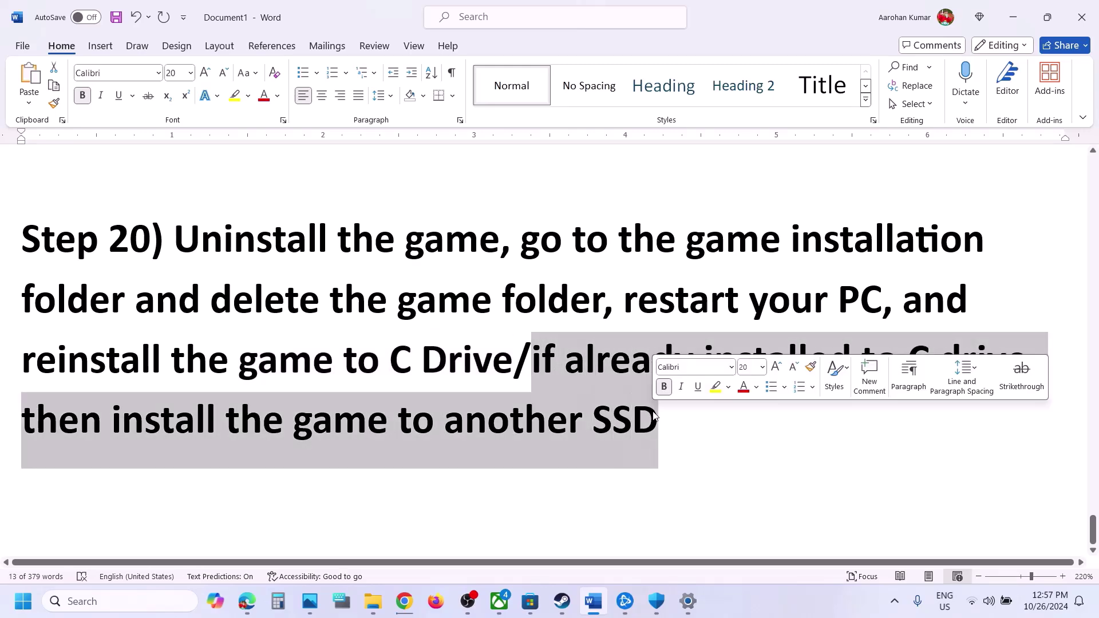
pyautogui.click(562, 600)
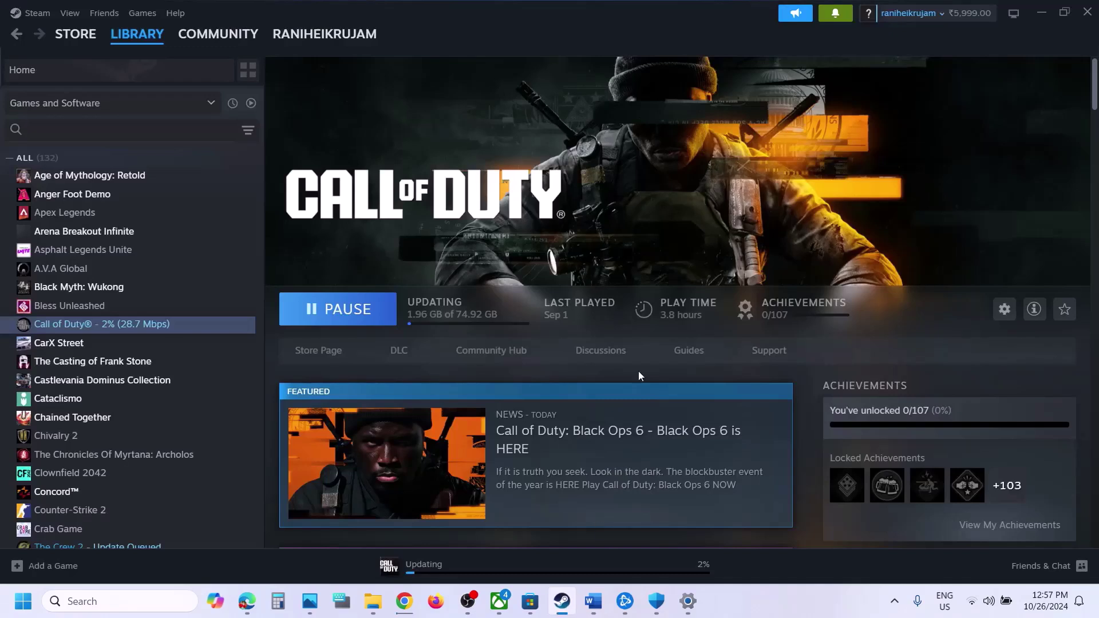